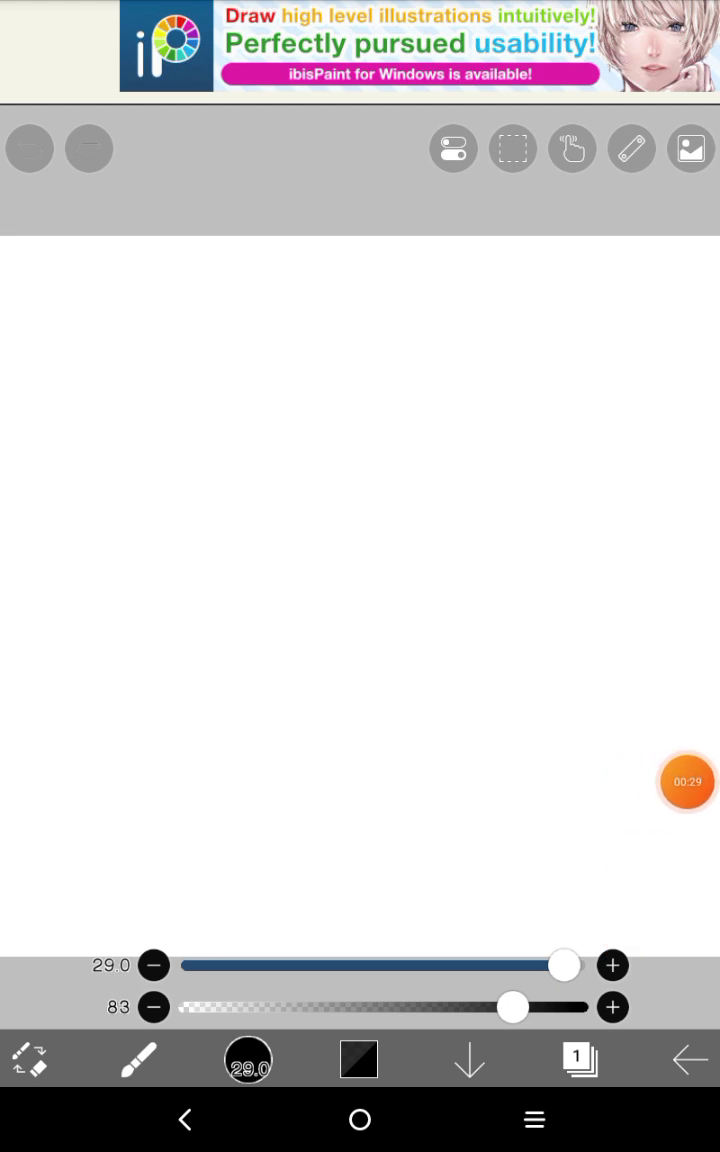
Set the brush to a thin size 4.2 at 49% opacity after a trial dot
{"action": "left_click", "coordinate": [687, 781]}
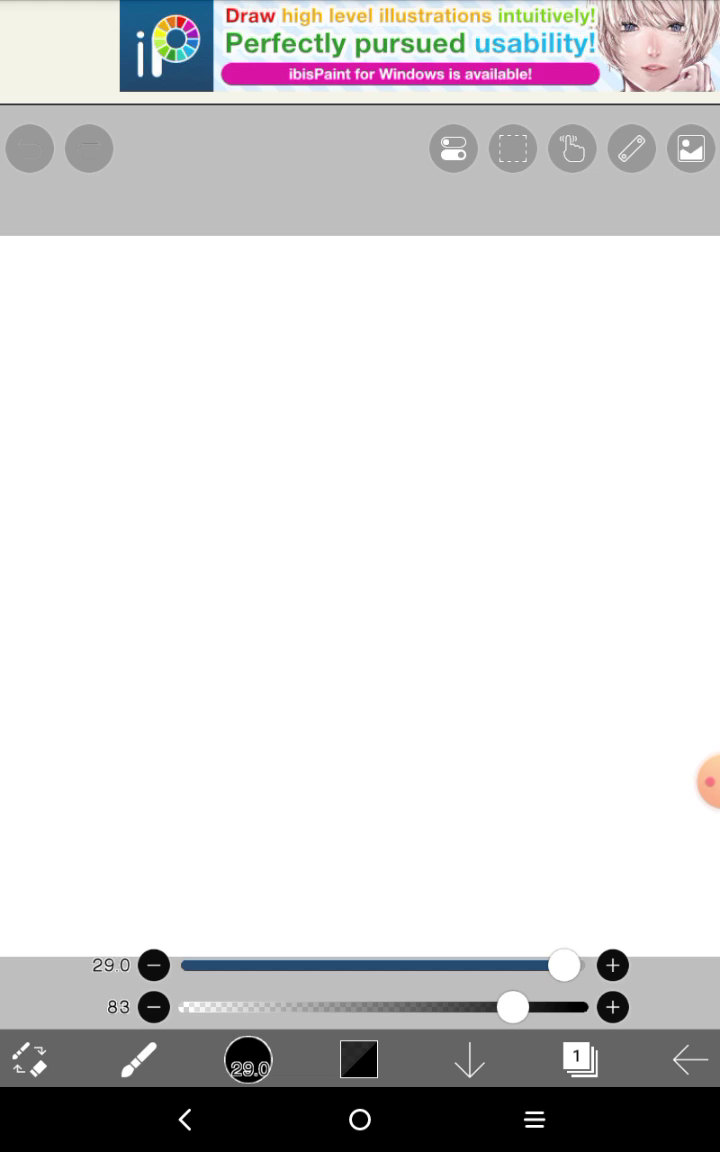
{"action": "left_click", "coordinate": [123, 368]}
{"action": "left_click", "coordinate": [30, 148]}
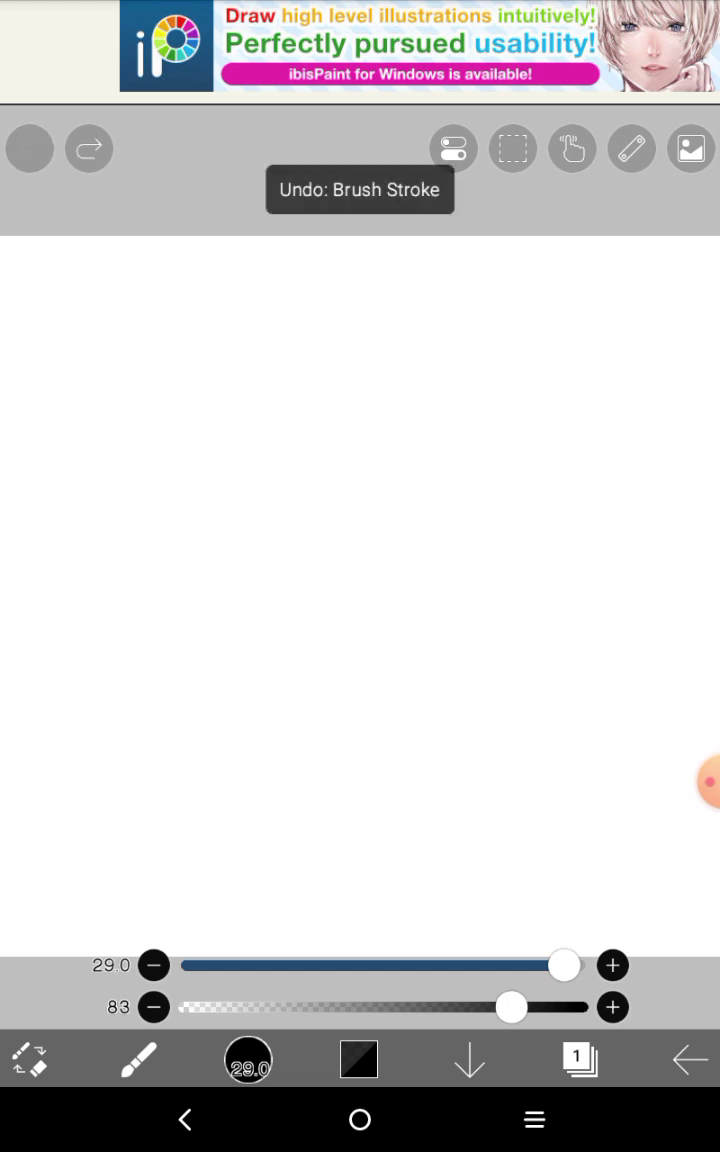
{"action": "left_click", "coordinate": [705, 780]}
{"action": "left_click", "coordinate": [687, 781]}
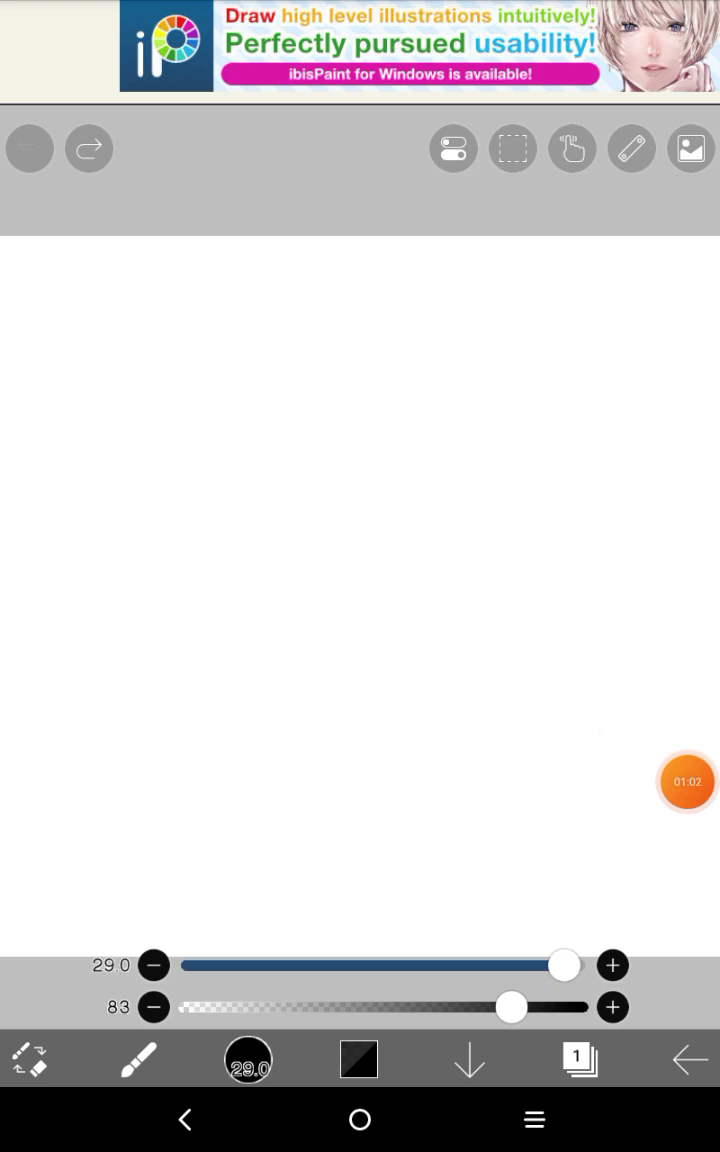
{"action": "left_click_drag", "start_coordinate": [511, 1007], "coordinate": [376, 1007]}
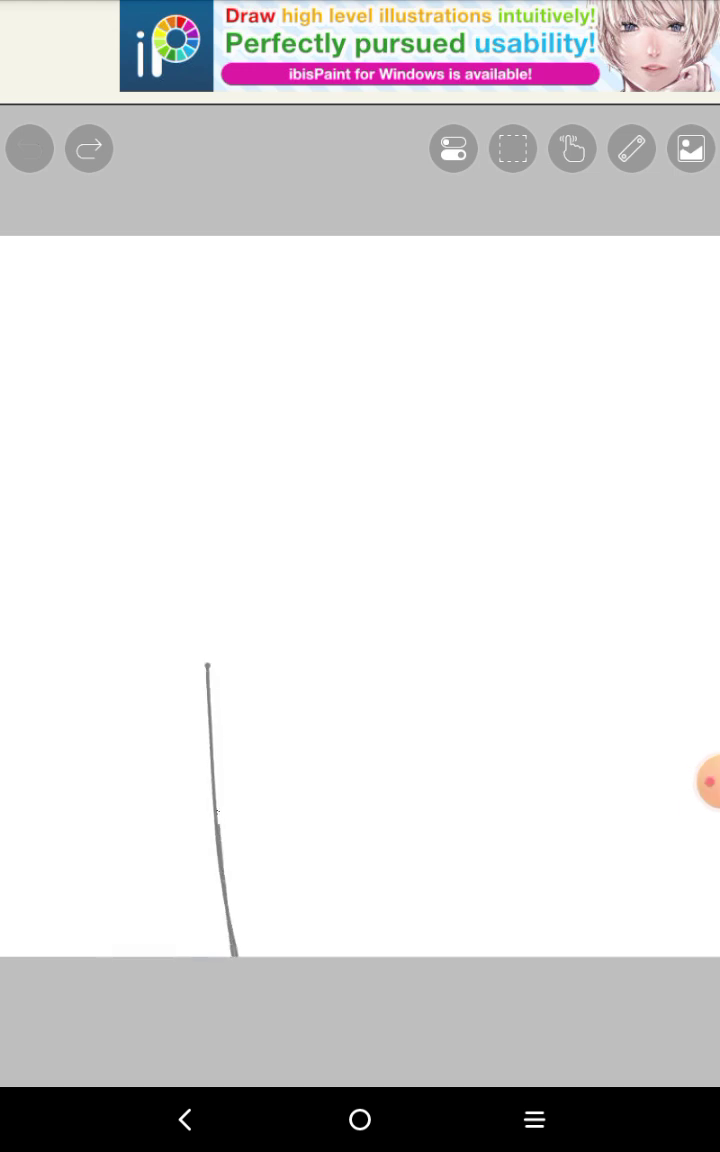
Sketch and undo trial outline strokes, then draw the sushi base's left side line
{"action": "left_click_drag", "start_coordinate": [206, 602], "coordinate": [345, 565]}
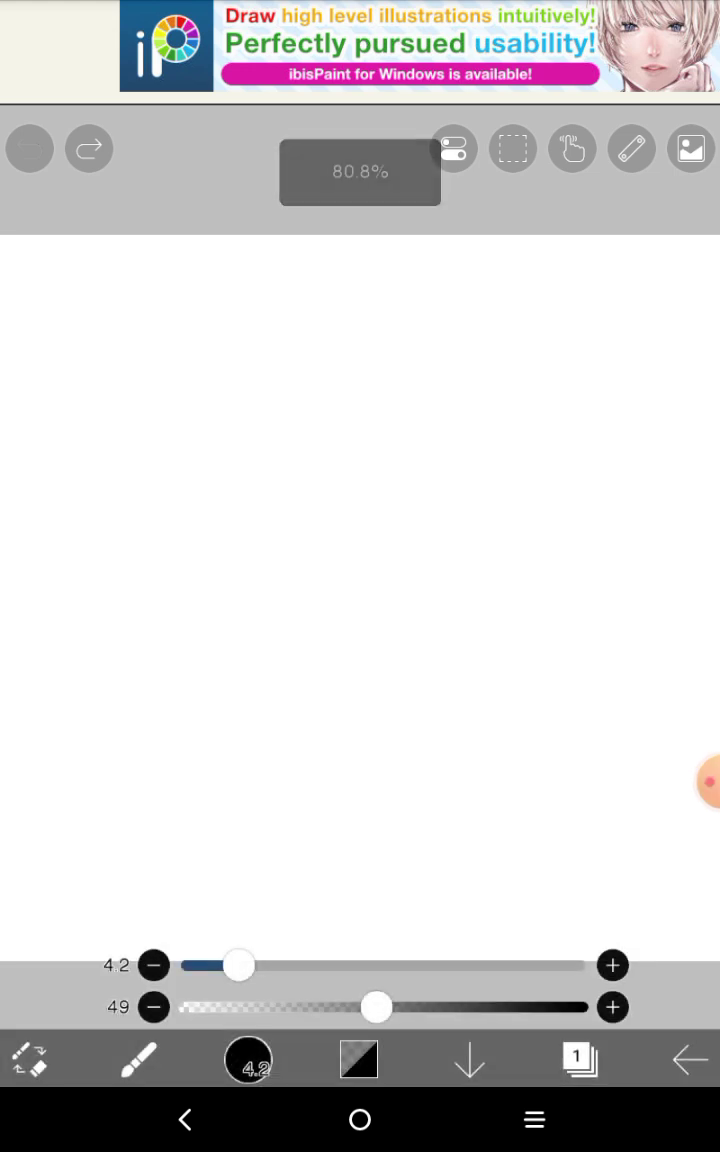
{"action": "left_click", "coordinate": [258, 603]}
{"action": "left_click_drag", "start_coordinate": [163, 750], "coordinate": [290, 950]}
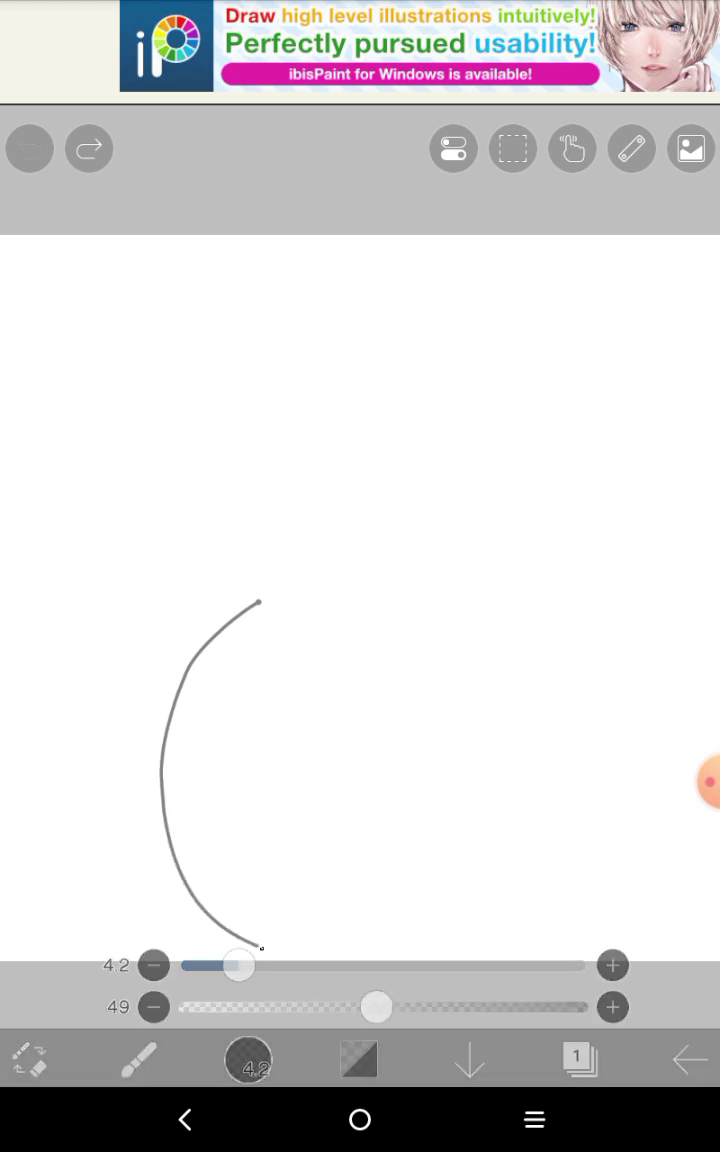
{"action": "left_click", "coordinate": [30, 148]}
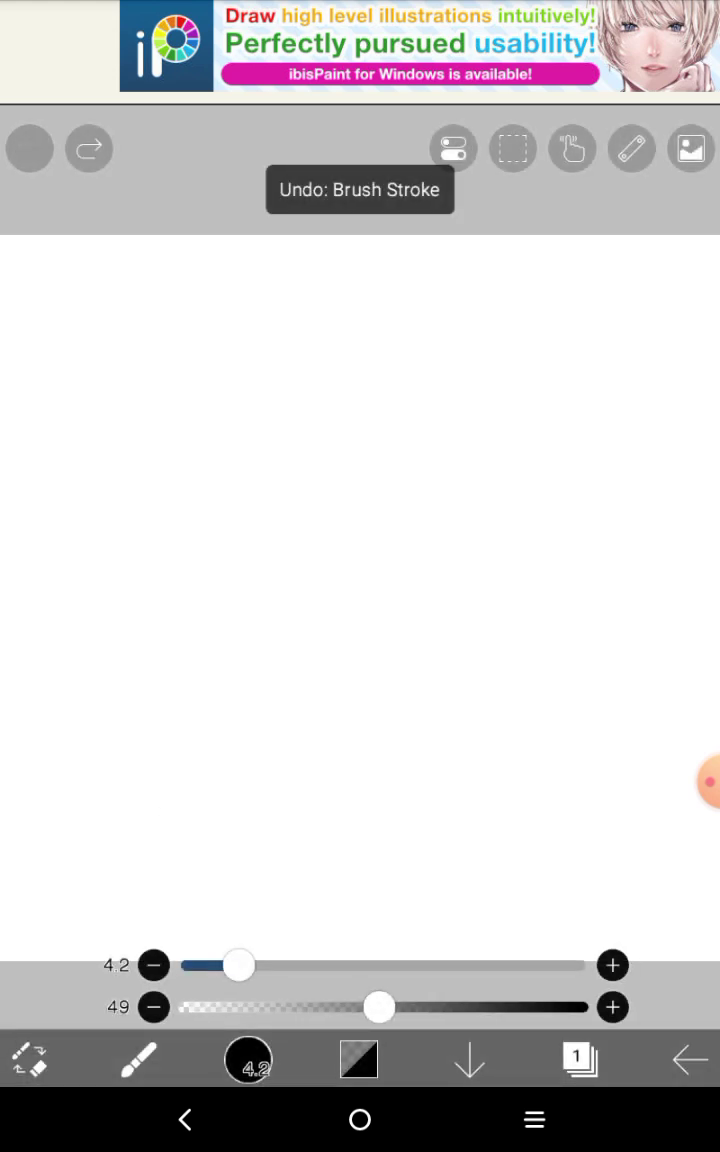
{"action": "left_click_drag", "start_coordinate": [200, 687], "coordinate": [505, 572]}
{"action": "left_click_drag", "start_coordinate": [612, 712], "coordinate": [642, 955]}
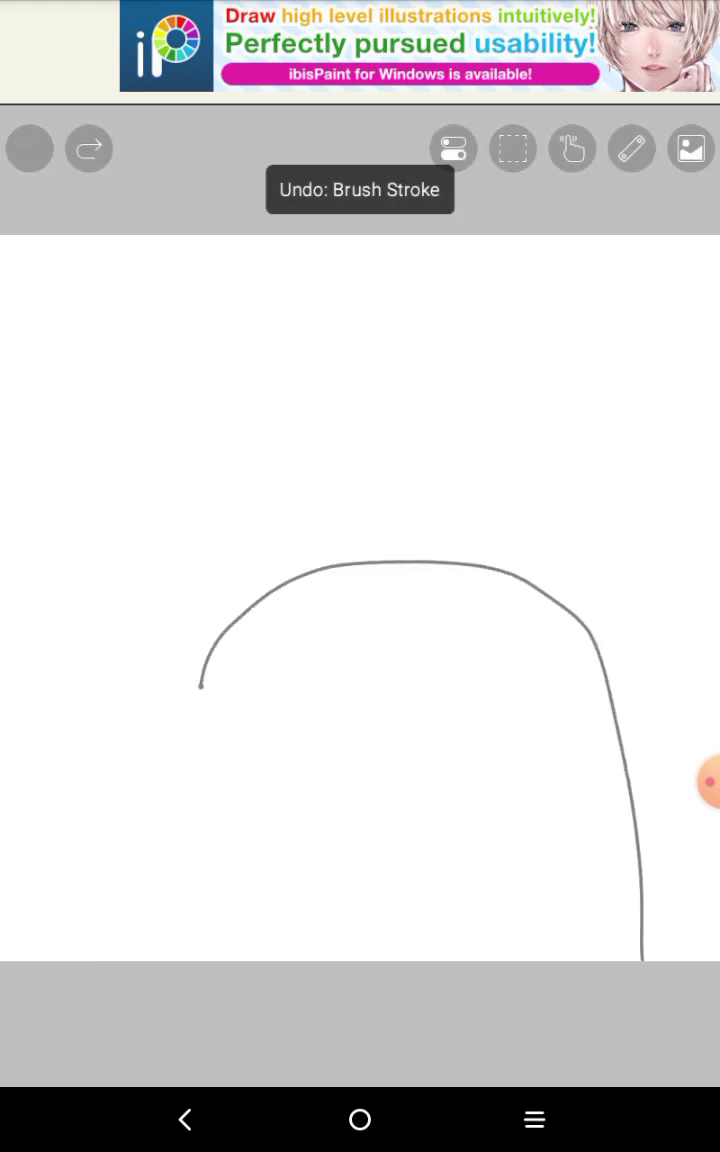
{"action": "left_click_drag", "start_coordinate": [202, 690], "coordinate": [240, 950]}
{"action": "left_click", "coordinate": [30, 148]}
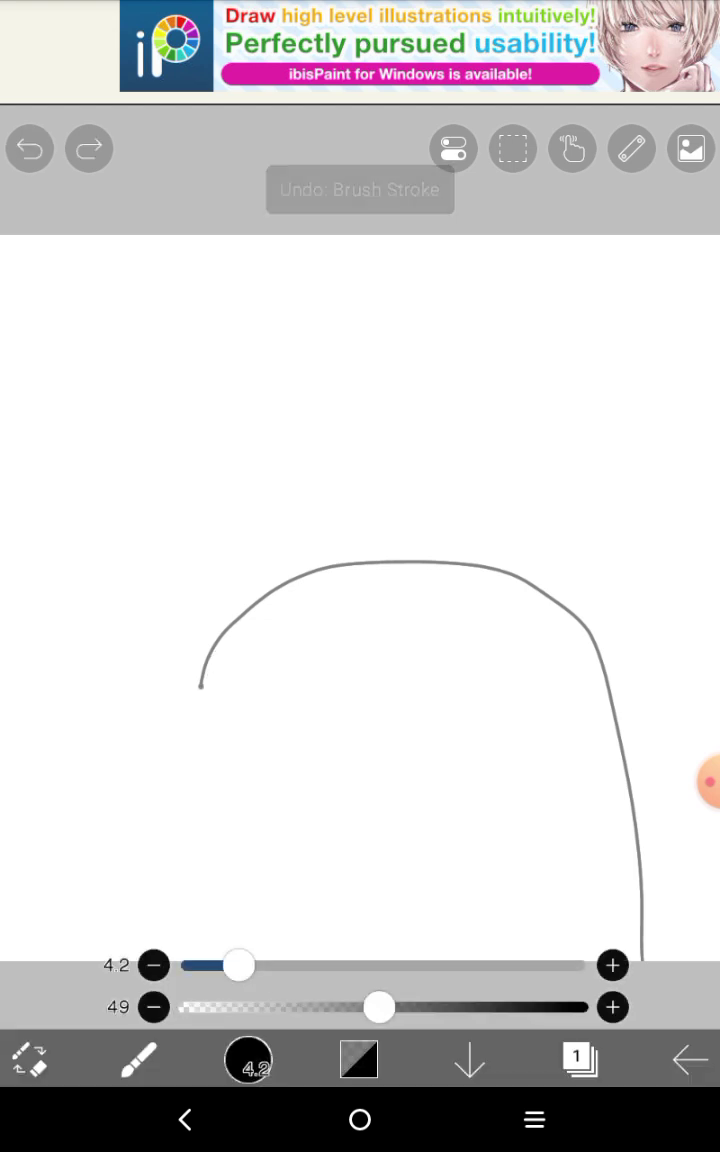
{"action": "left_click", "coordinate": [30, 148]}
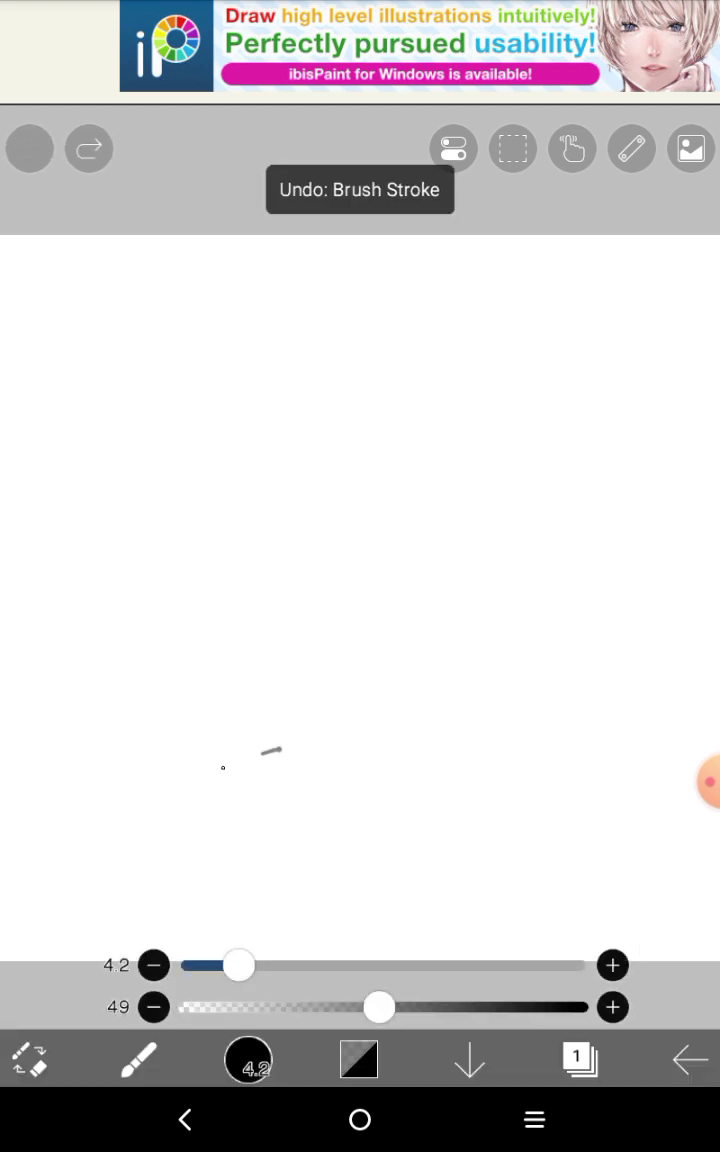
{"action": "left_click_drag", "start_coordinate": [280, 748], "coordinate": [180, 960]}
{"action": "left_click", "coordinate": [30, 148]}
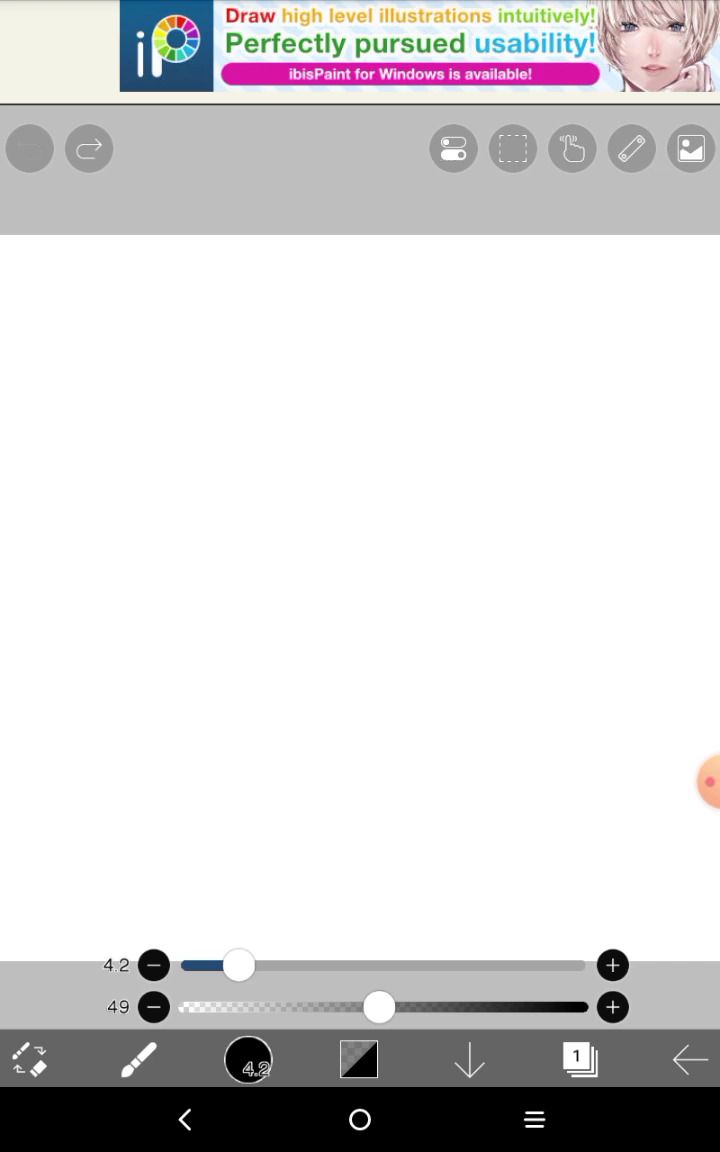
{"action": "mouse_move", "coordinate": [213, 741]}
{"action": "left_mouse_down"}
{"action": "mouse_move", "coordinate": [210, 960]}
{"action": "mouse_move", "coordinate": [241, 661]}
{"action": "left_mouse_up"}
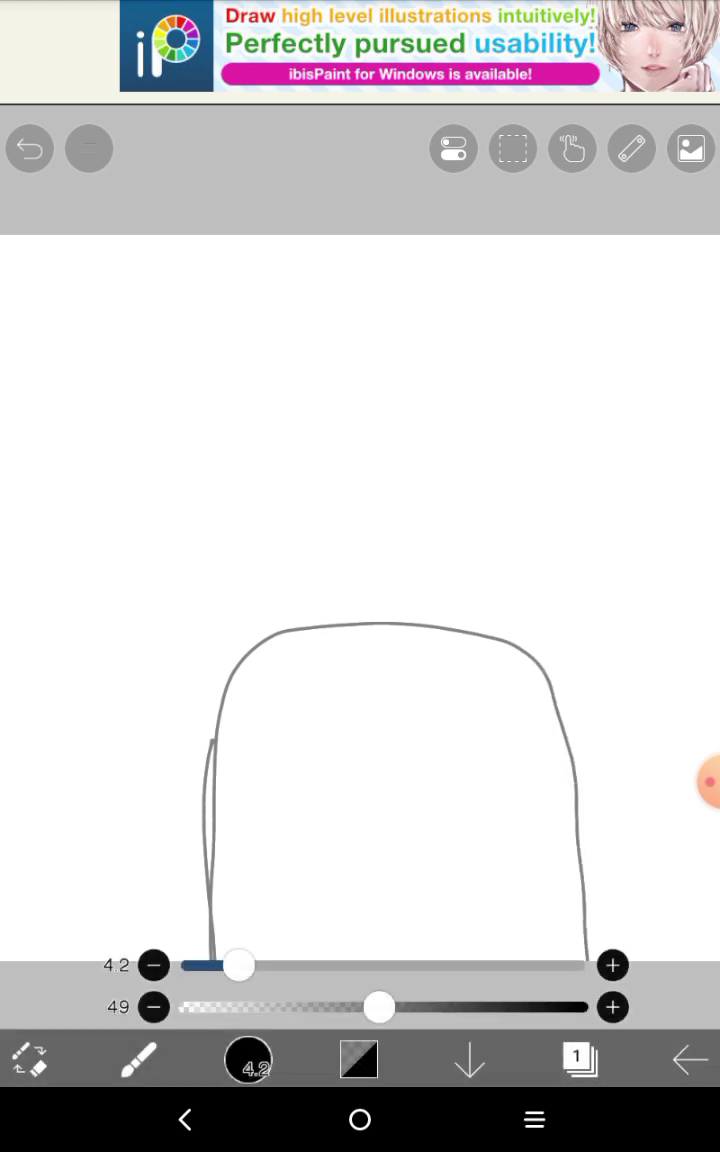
{"action": "scroll", "coordinate": [260, 660], "scroll_direction": "up", "scroll_amount": 5}
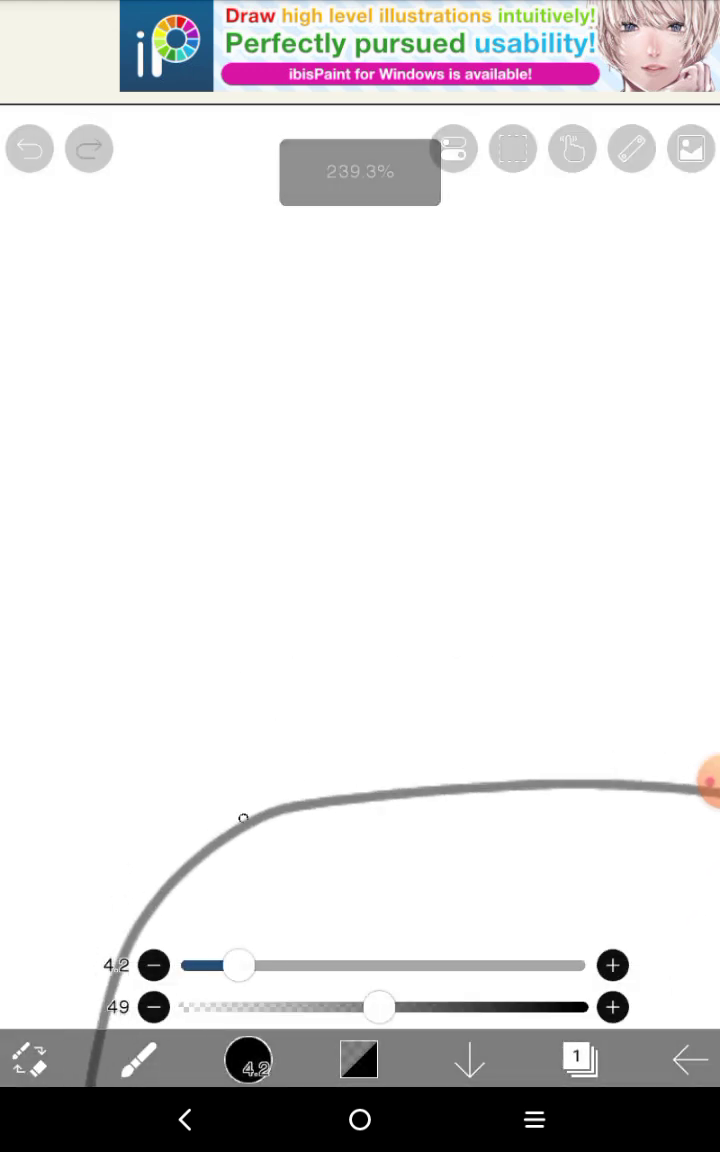
Draw the narrower upper block's left side and arched top above the wide base
{"action": "left_click_drag", "start_coordinate": [242, 818], "coordinate": [320, 300]}
{"action": "scroll", "coordinate": [320, 400], "scroll_direction": "down", "scroll_amount": 5}
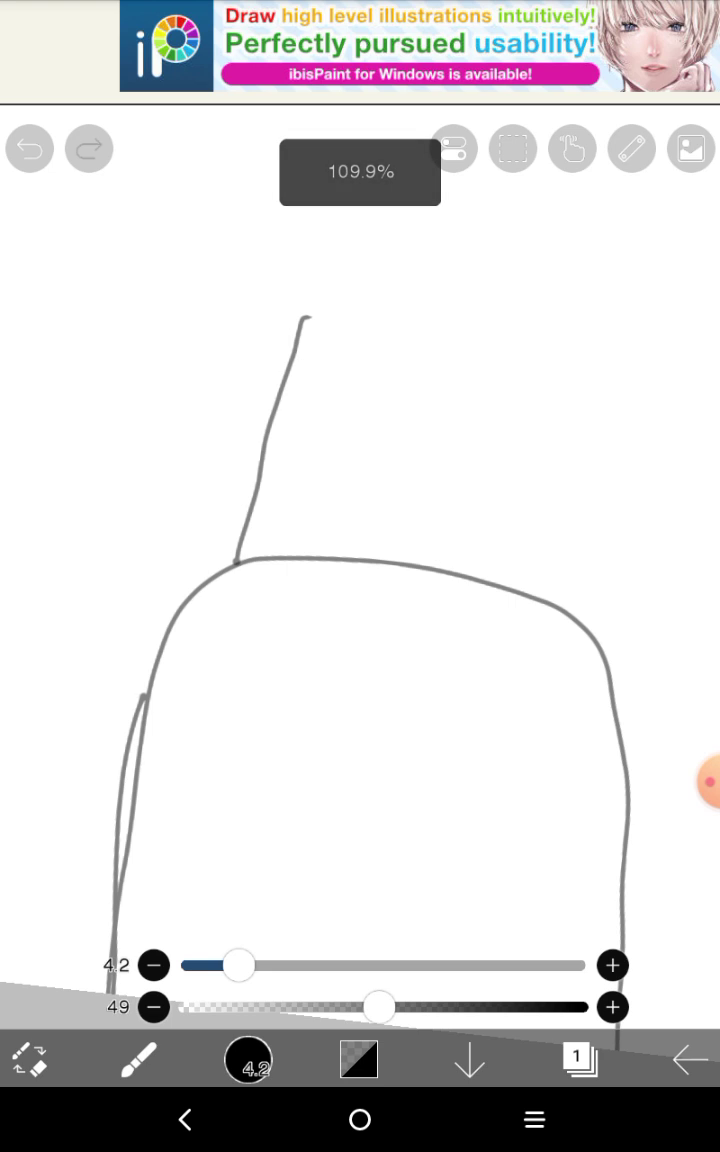
{"action": "scroll", "coordinate": [420, 500], "scroll_direction": "up", "scroll_amount": 3}
{"action": "mouse_move", "coordinate": [555, 675]}
{"action": "left_mouse_down"}
{"action": "mouse_move", "coordinate": [570, 520]}
{"action": "mouse_move", "coordinate": [570, 380]}
{"action": "mouse_move", "coordinate": [360, 235]}
{"action": "mouse_move", "coordinate": [212, 290]}
{"action": "left_mouse_up"}
{"action": "scroll", "coordinate": [360, 500], "scroll_direction": "down", "scroll_amount": 5}
{"action": "scroll", "coordinate": [360, 500], "scroll_direction": "up", "scroll_amount": 3}
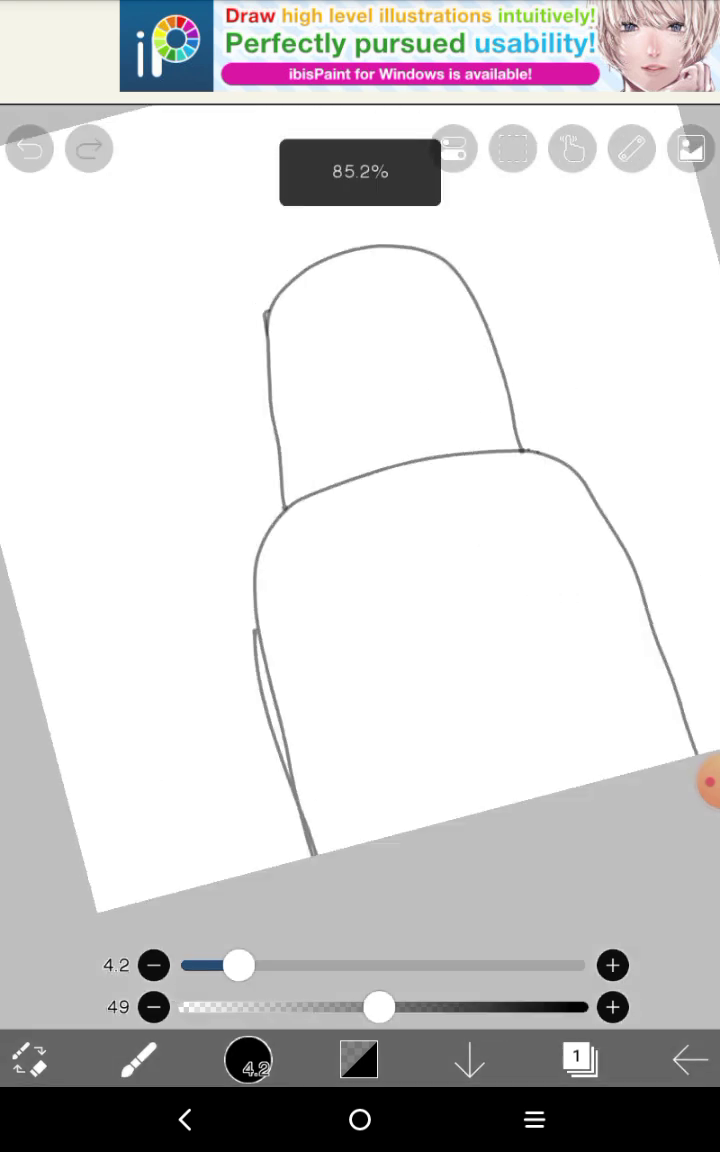
{"action": "scroll", "coordinate": [360, 500], "scroll_direction": "up", "scroll_amount": 3}
{"action": "scroll", "coordinate": [360, 500], "scroll_direction": "down", "scroll_amount": 2}
{"action": "scroll", "coordinate": [360, 500], "scroll_direction": "down", "scroll_amount": 2}
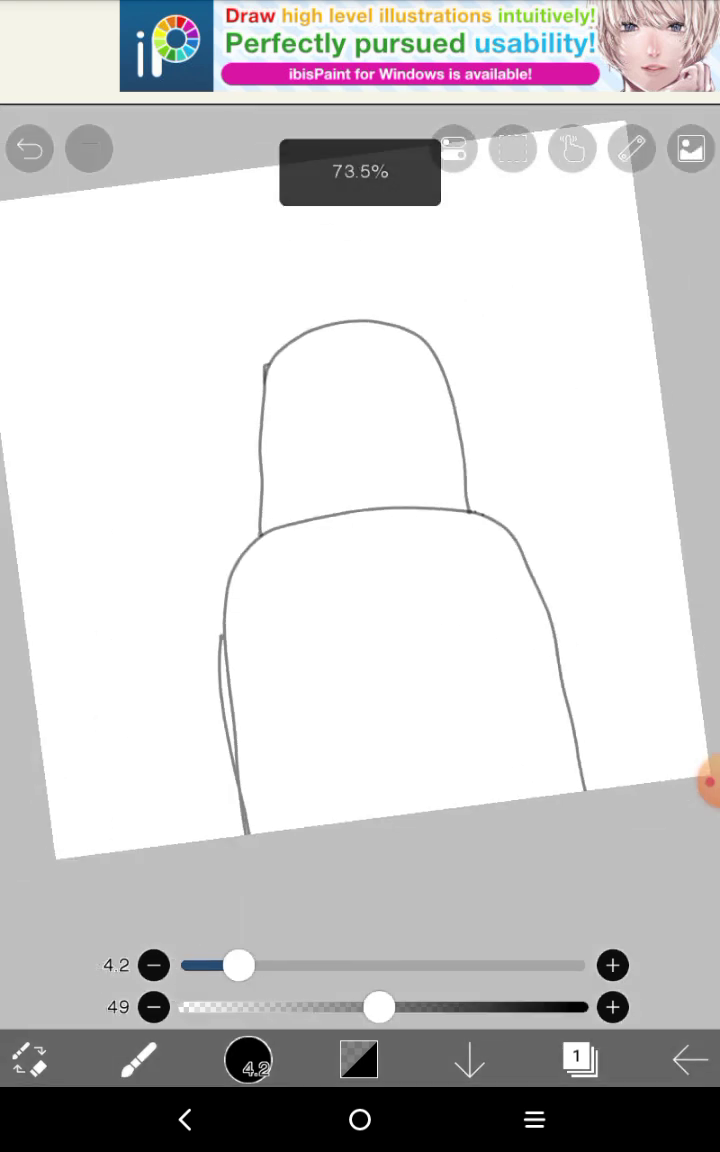
{"action": "scroll", "coordinate": [360, 500], "scroll_direction": "up", "scroll_amount": 4}
{"action": "scroll", "coordinate": [360, 500], "scroll_direction": "down", "scroll_amount": 3}
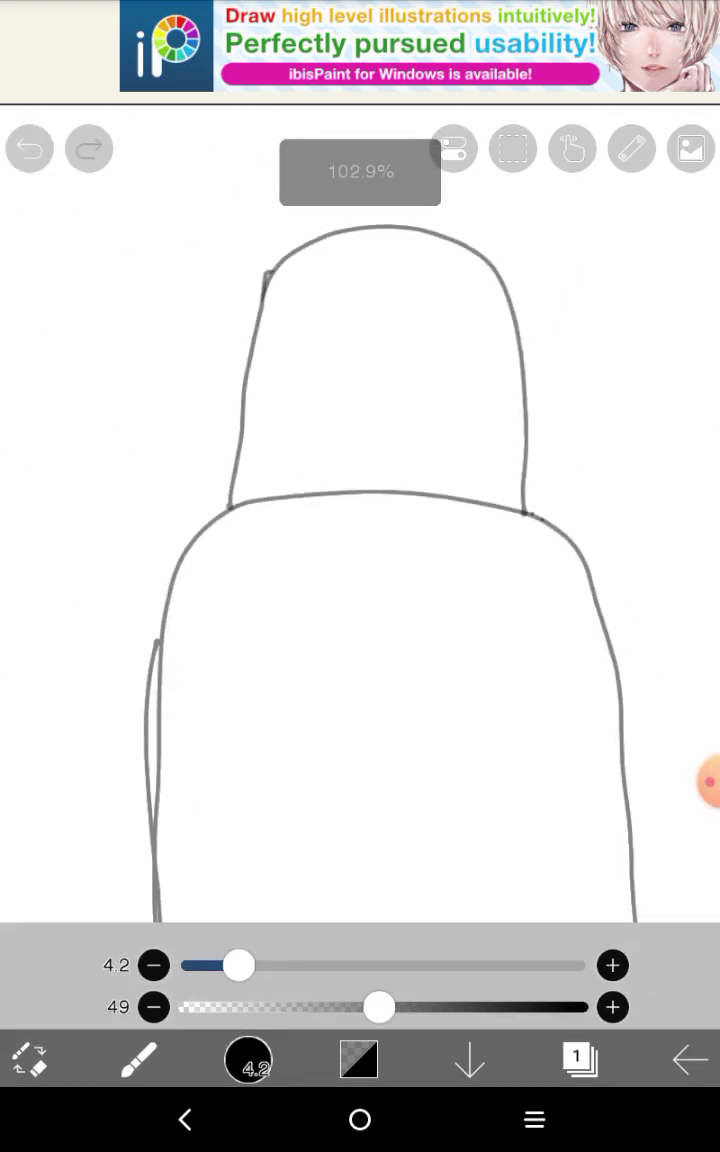
{"action": "scroll", "coordinate": [360, 500], "scroll_direction": "up", "scroll_amount": 5}
{"action": "scroll", "coordinate": [360, 500], "scroll_direction": "up", "scroll_amount": 2}
{"action": "scroll", "coordinate": [360, 500], "scroll_direction": "down", "scroll_amount": 3}
{"action": "scroll", "coordinate": [360, 500], "scroll_direction": "down", "scroll_amount": 4}
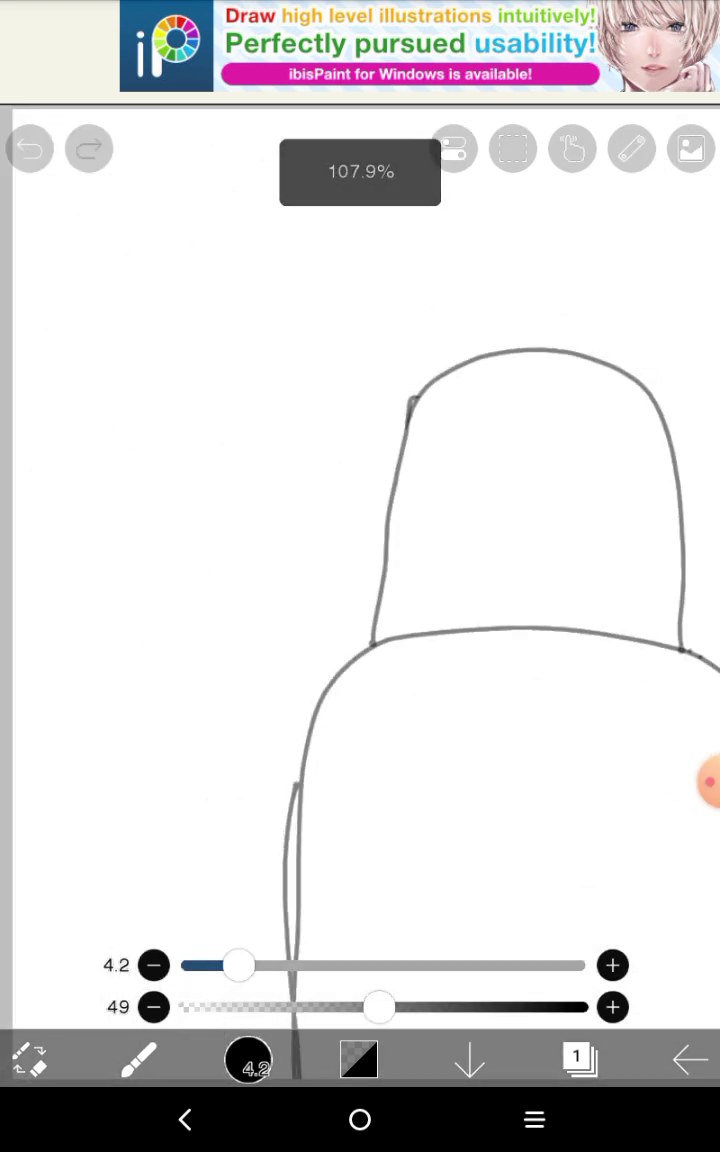
{"action": "scroll", "coordinate": [360, 500], "scroll_direction": "down", "scroll_amount": 3}
{"action": "scroll", "coordinate": [360, 500], "scroll_direction": "up", "scroll_amount": 5}
{"action": "scroll", "coordinate": [360, 500], "scroll_direction": "down", "scroll_amount": 3}
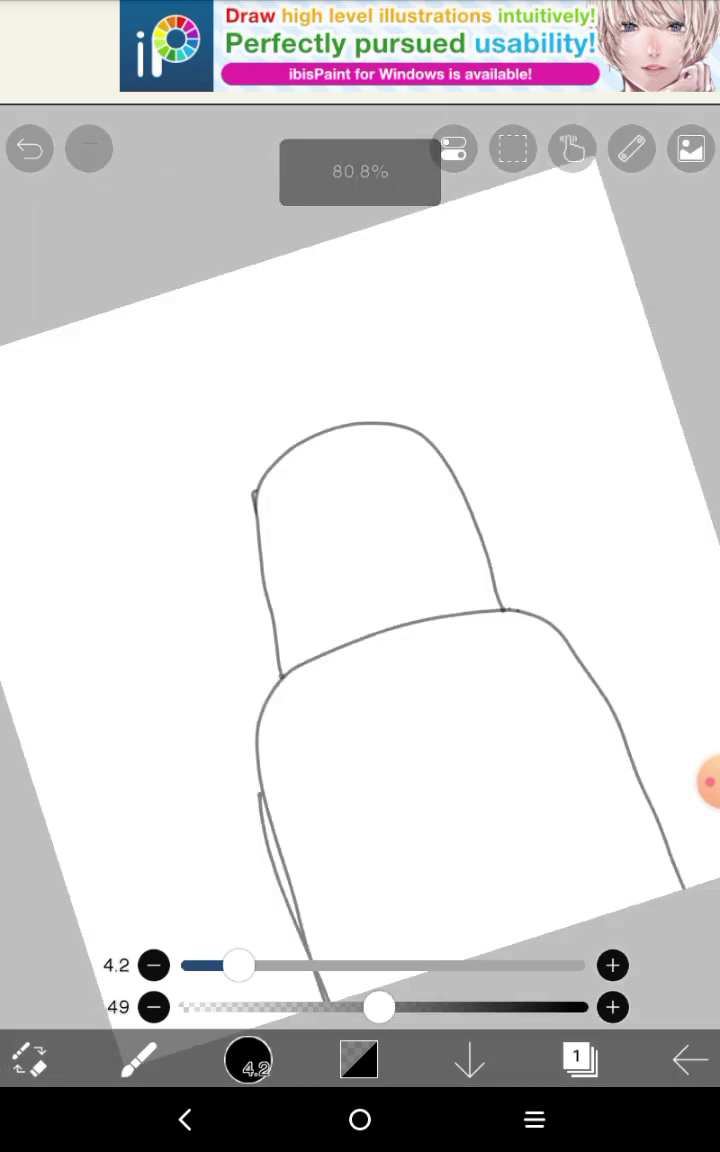
{"action": "scroll", "coordinate": [360, 500], "scroll_direction": "up", "scroll_amount": 3}
{"action": "scroll", "coordinate": [360, 500], "scroll_direction": "up", "scroll_amount": 1}
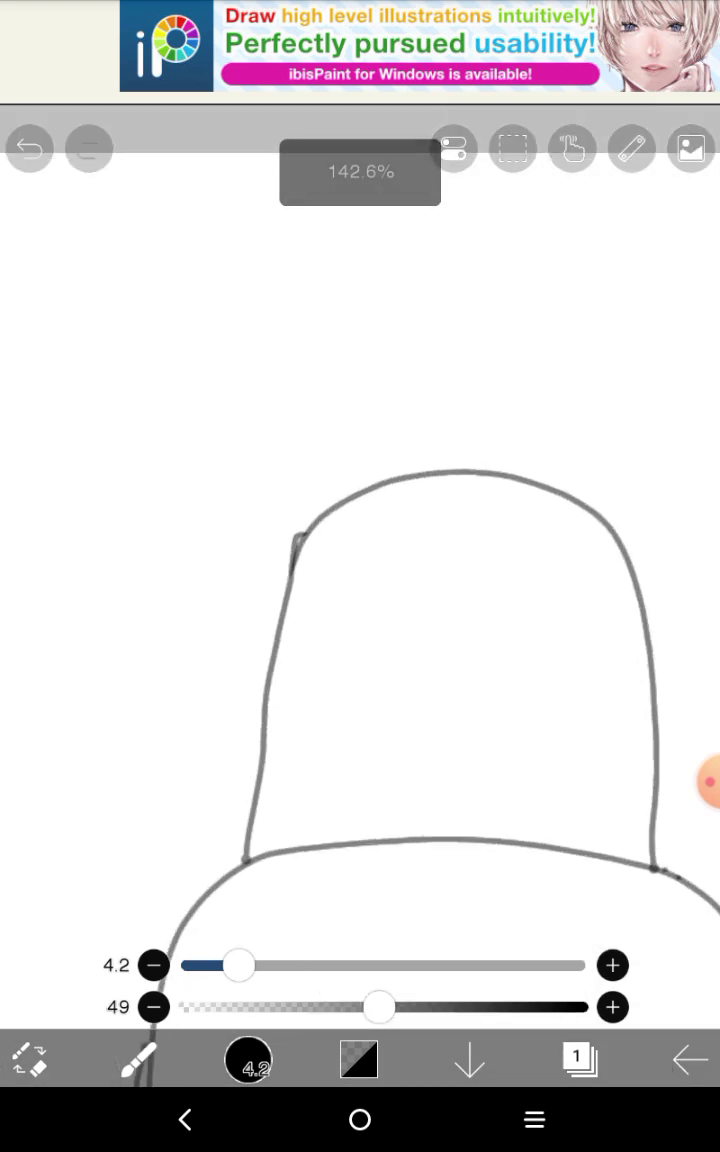
Make the brush slightly thicker and lighter, then draw the wavy salmon topping shape
{"action": "left_click", "coordinate": [687, 781]}
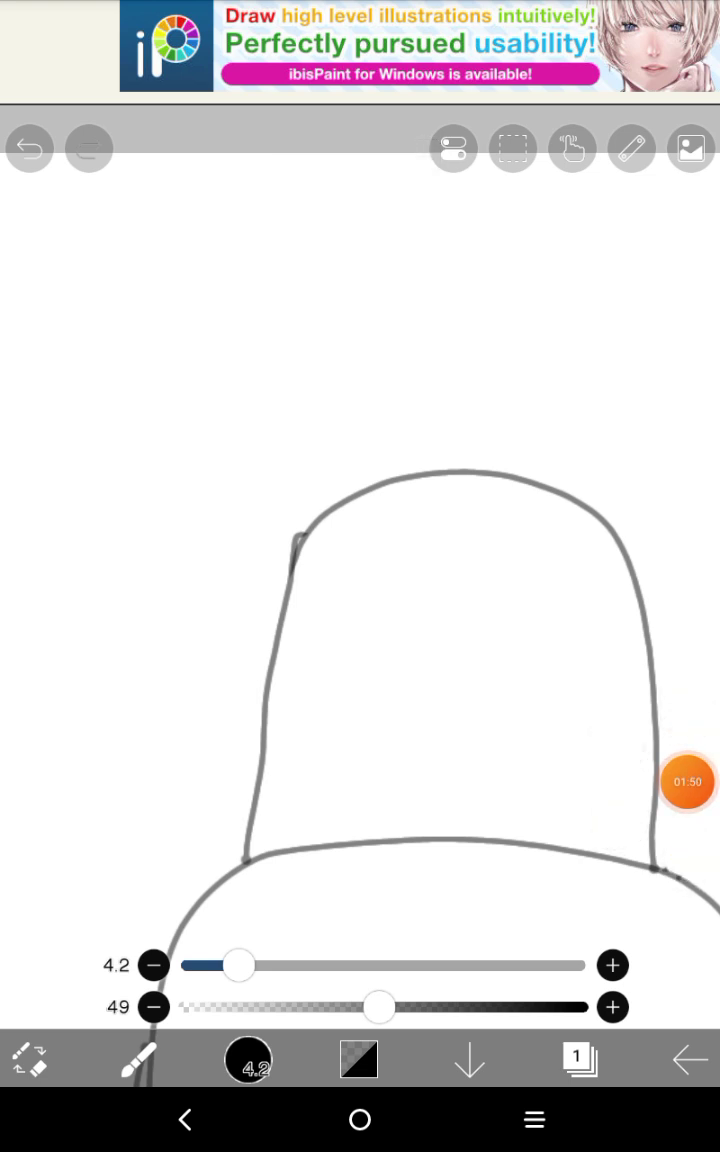
{"action": "left_click_drag", "start_coordinate": [378, 1006], "coordinate": [343, 1006]}
{"action": "left_click_drag", "start_coordinate": [238, 965], "coordinate": [248, 965]}
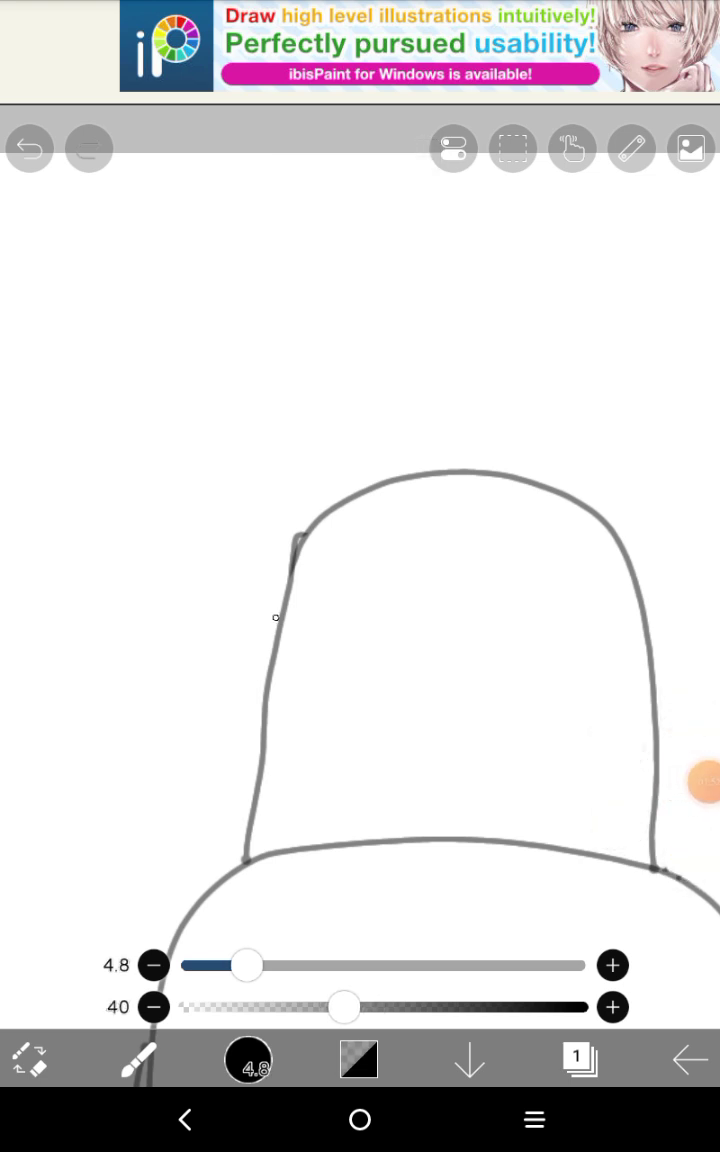
{"action": "mouse_move", "coordinate": [423, 665]}
{"action": "left_mouse_down"}
{"action": "mouse_move", "coordinate": [630, 979]}
{"action": "mouse_move", "coordinate": [600, 740]}
{"action": "left_mouse_up"}
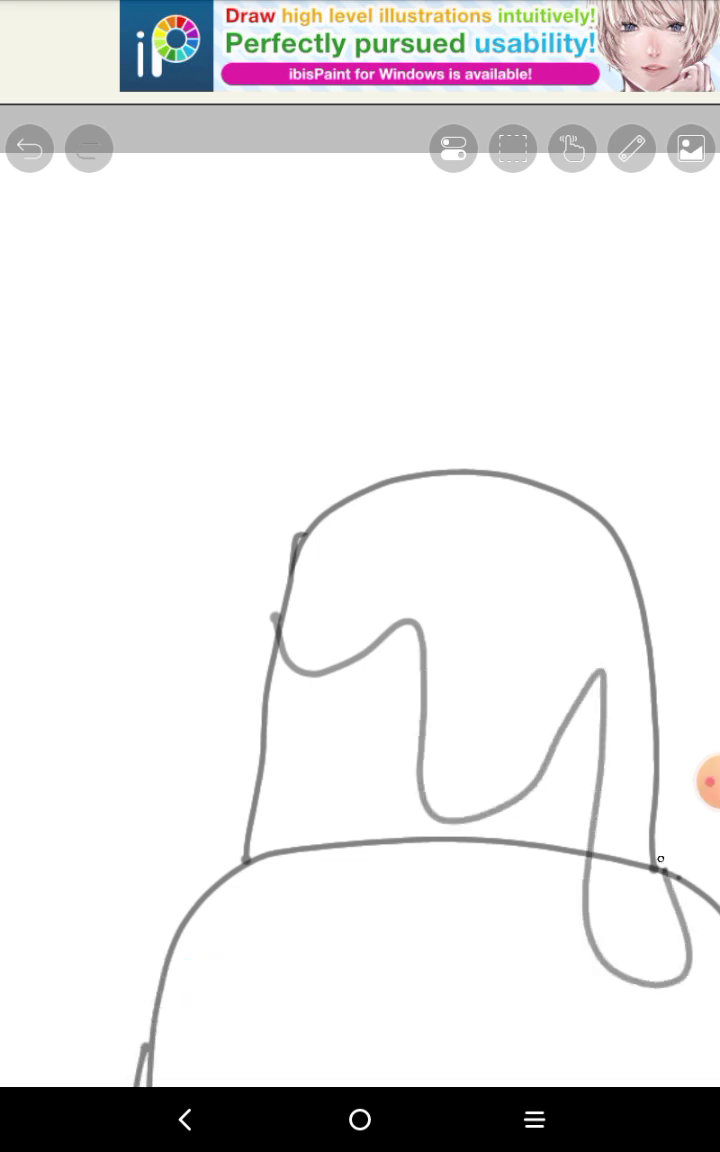
{"action": "scroll", "coordinate": [400, 650], "scroll_direction": "down", "scroll_amount": 3}
{"action": "scroll", "coordinate": [400, 650], "scroll_direction": "up", "scroll_amount": 3}
{"action": "scroll", "coordinate": [400, 600], "scroll_direction": "up", "scroll_amount": 3}
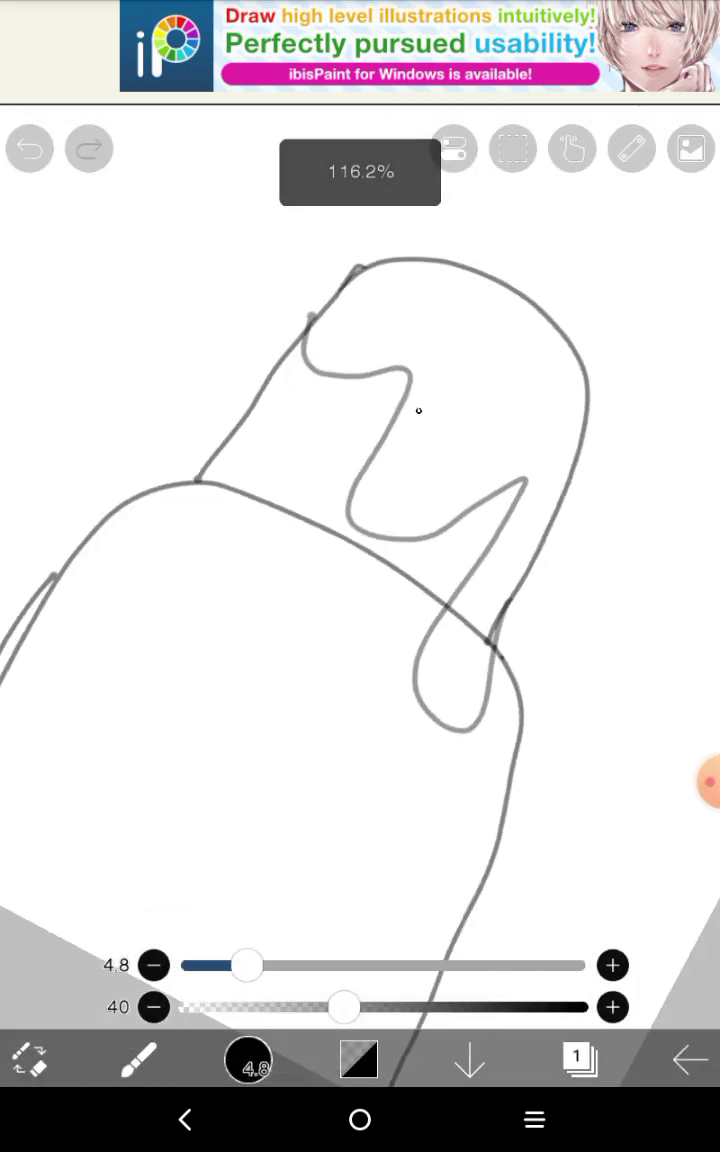
{"action": "scroll", "coordinate": [400, 600], "scroll_direction": "up", "scroll_amount": 3}
{"action": "scroll", "coordinate": [400, 600], "scroll_direction": "up", "scroll_amount": 3}
{"action": "scroll", "coordinate": [400, 600], "scroll_direction": "up", "scroll_amount": 5}
{"action": "scroll", "coordinate": [360, 500], "scroll_direction": "up", "scroll_amount": 1}
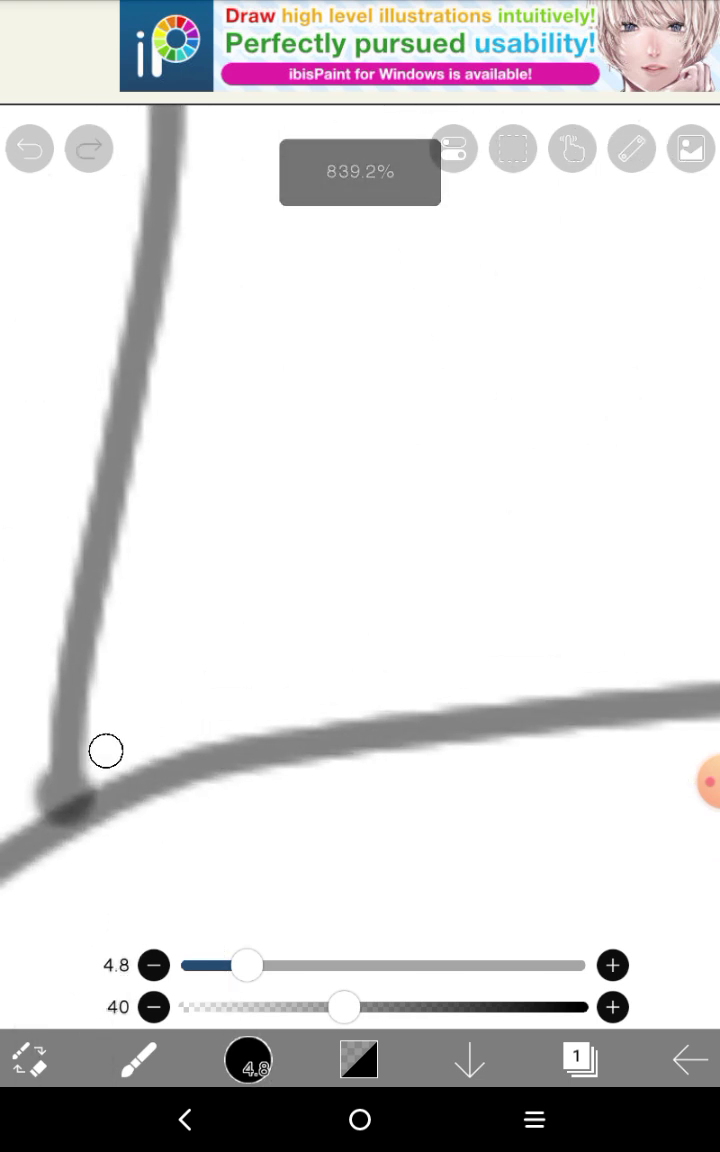
Draw a row of small linked loops along the seam band, undoing misdrawn ones
{"action": "left_click_drag", "start_coordinate": [105, 745], "coordinate": [165, 710]}
{"action": "scroll", "coordinate": [360, 500], "scroll_direction": "down", "scroll_amount": 3}
{"action": "left_click", "coordinate": [288, 575]}
{"action": "left_click_drag", "start_coordinate": [252, 599], "coordinate": [330, 640]}
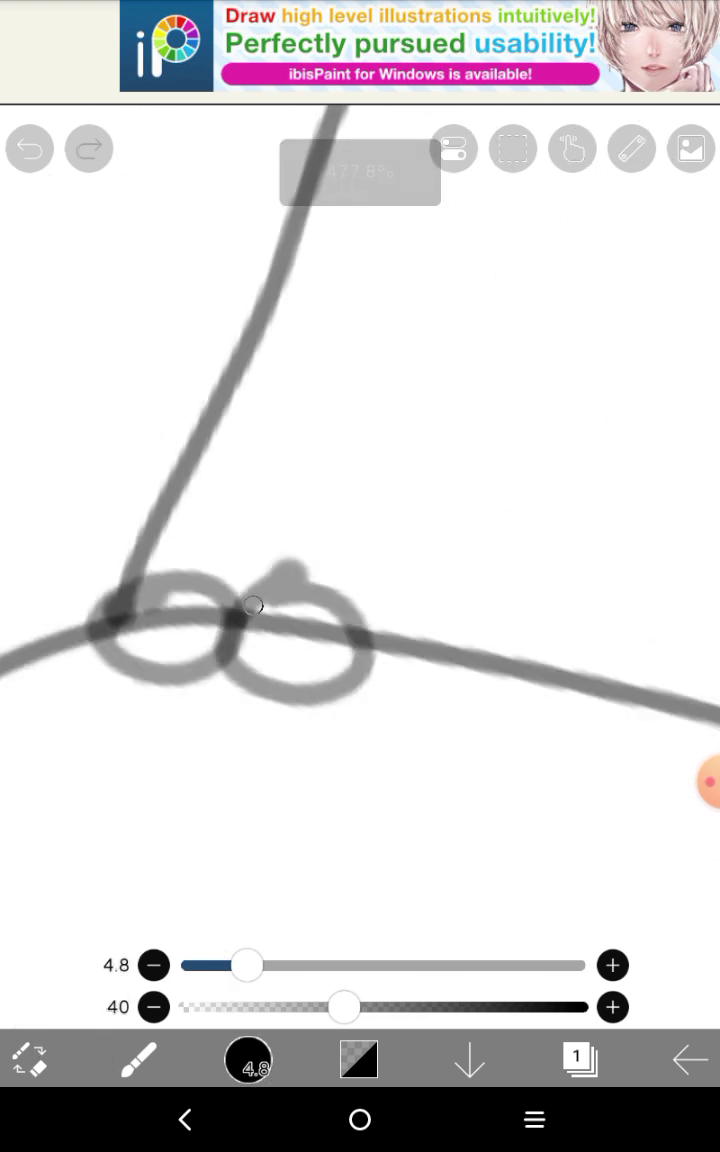
{"action": "left_click_drag", "start_coordinate": [383, 707], "coordinate": [470, 660]}
{"action": "scroll", "coordinate": [360, 500], "scroll_direction": "down", "scroll_amount": 1}
{"action": "left_click_drag", "start_coordinate": [330, 560], "coordinate": [460, 650]}
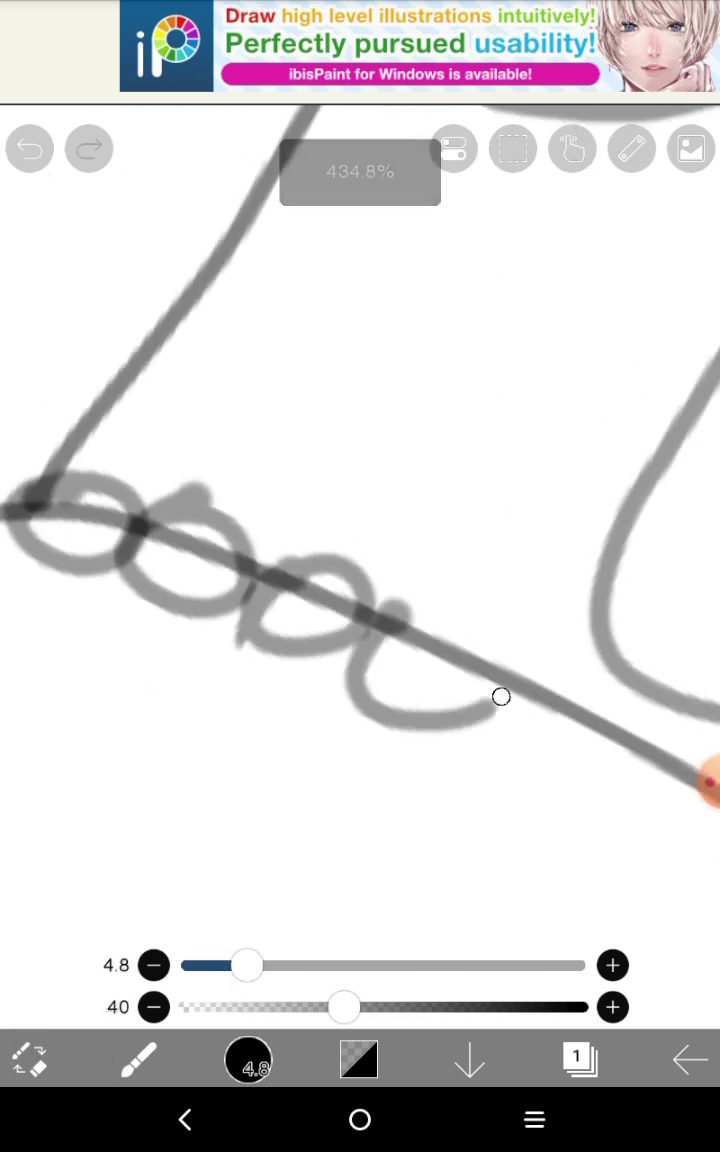
{"action": "scroll", "coordinate": [360, 500], "scroll_direction": "down", "scroll_amount": 1}
{"action": "scroll", "coordinate": [360, 500], "scroll_direction": "down", "scroll_amount": 1}
{"action": "mouse_move", "coordinate": [395, 565]}
{"action": "left_mouse_down"}
{"action": "mouse_move", "coordinate": [511, 556]}
{"action": "mouse_move", "coordinate": [400, 570]}
{"action": "mouse_move", "coordinate": [480, 600]}
{"action": "left_mouse_up"}
{"action": "left_click", "coordinate": [30, 148]}
{"action": "scroll", "coordinate": [360, 500], "scroll_direction": "up", "scroll_amount": 1}
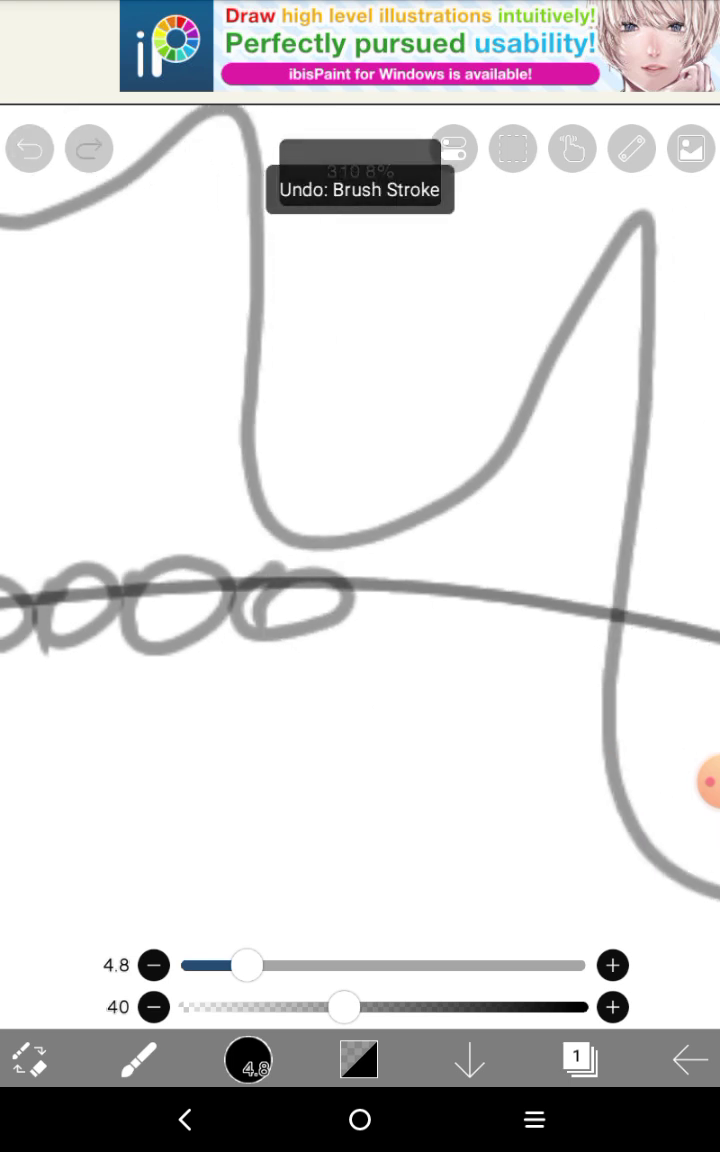
{"action": "mouse_move", "coordinate": [330, 560]}
{"action": "left_mouse_down"}
{"action": "mouse_move", "coordinate": [440, 520]}
{"action": "mouse_move", "coordinate": [330, 580]}
{"action": "left_mouse_up"}
{"action": "left_click_drag", "start_coordinate": [470, 525], "coordinate": [525, 654]}
{"action": "scroll", "coordinate": [360, 500], "scroll_direction": "down", "scroll_amount": 1}
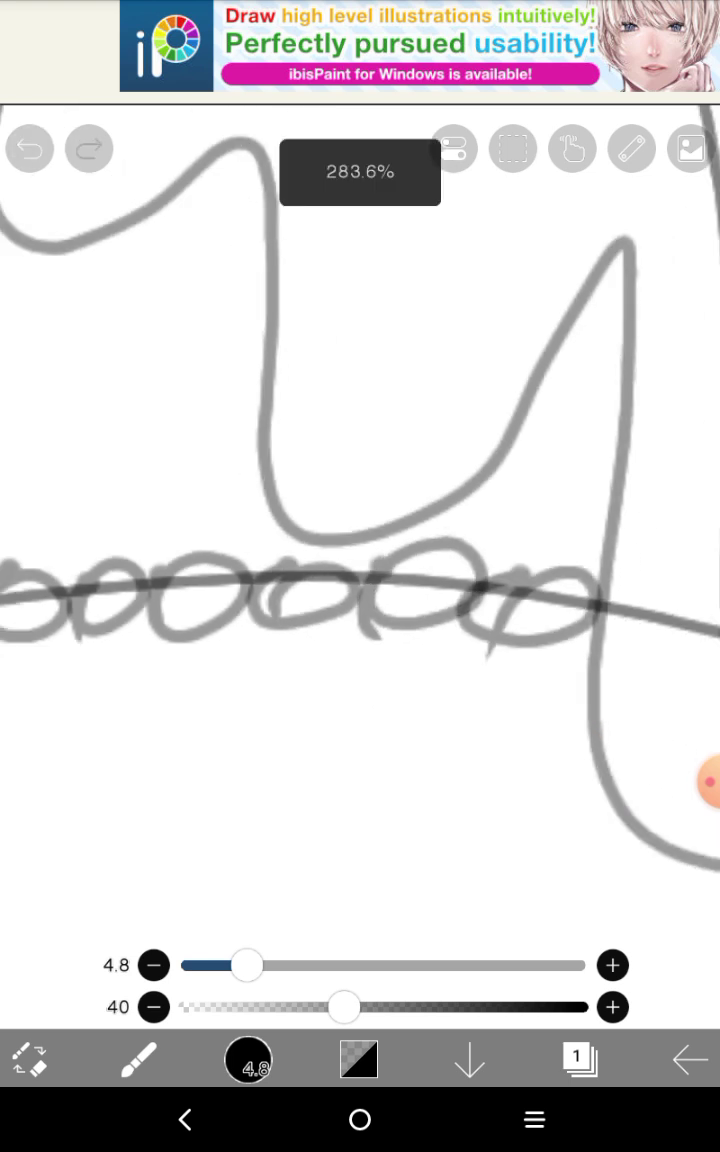
{"action": "scroll", "coordinate": [360, 500], "scroll_direction": "down", "scroll_amount": 1}
{"action": "left_click", "coordinate": [30, 148]}
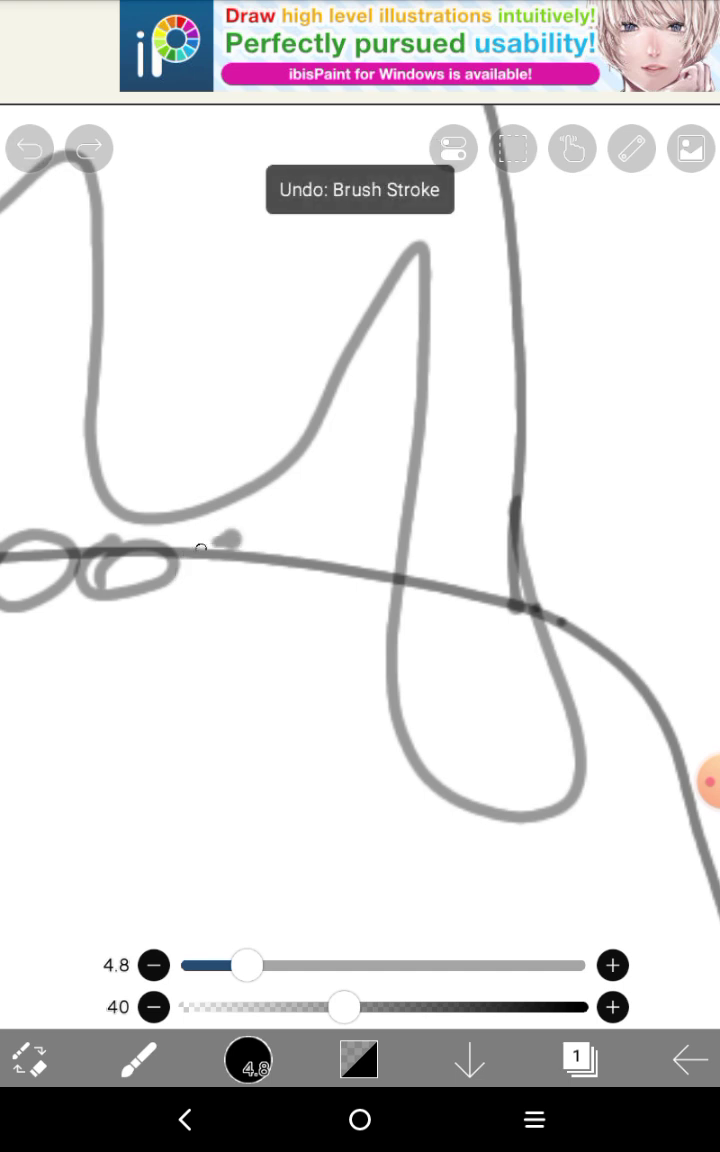
{"action": "mouse_move", "coordinate": [190, 485]}
{"action": "left_mouse_down"}
{"action": "mouse_move", "coordinate": [230, 530]}
{"action": "mouse_move", "coordinate": [385, 515]}
{"action": "mouse_move", "coordinate": [455, 595]}
{"action": "mouse_move", "coordinate": [520, 605]}
{"action": "mouse_move", "coordinate": [500, 545]}
{"action": "left_mouse_up"}
{"action": "scroll", "coordinate": [360, 500], "scroll_direction": "down", "scroll_amount": 5}
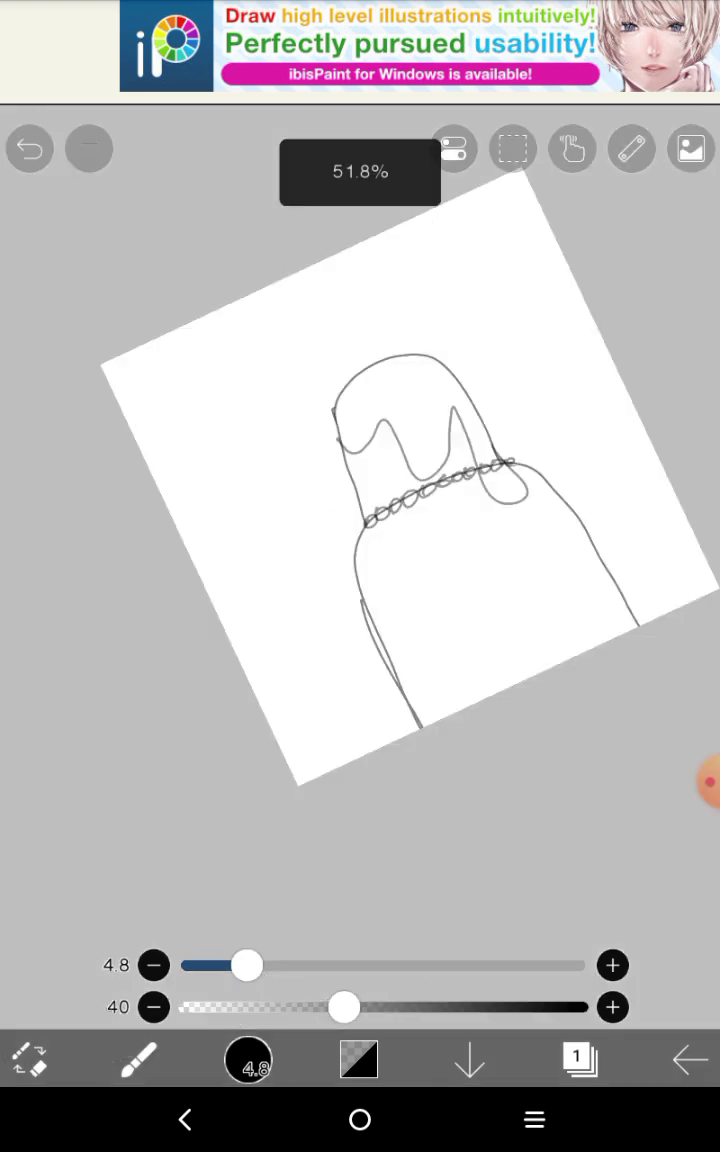
{"action": "scroll", "coordinate": [420, 450], "scroll_direction": "up", "scroll_amount": 5}
{"action": "scroll", "coordinate": [420, 450], "scroll_direction": "up", "scroll_amount": 3}
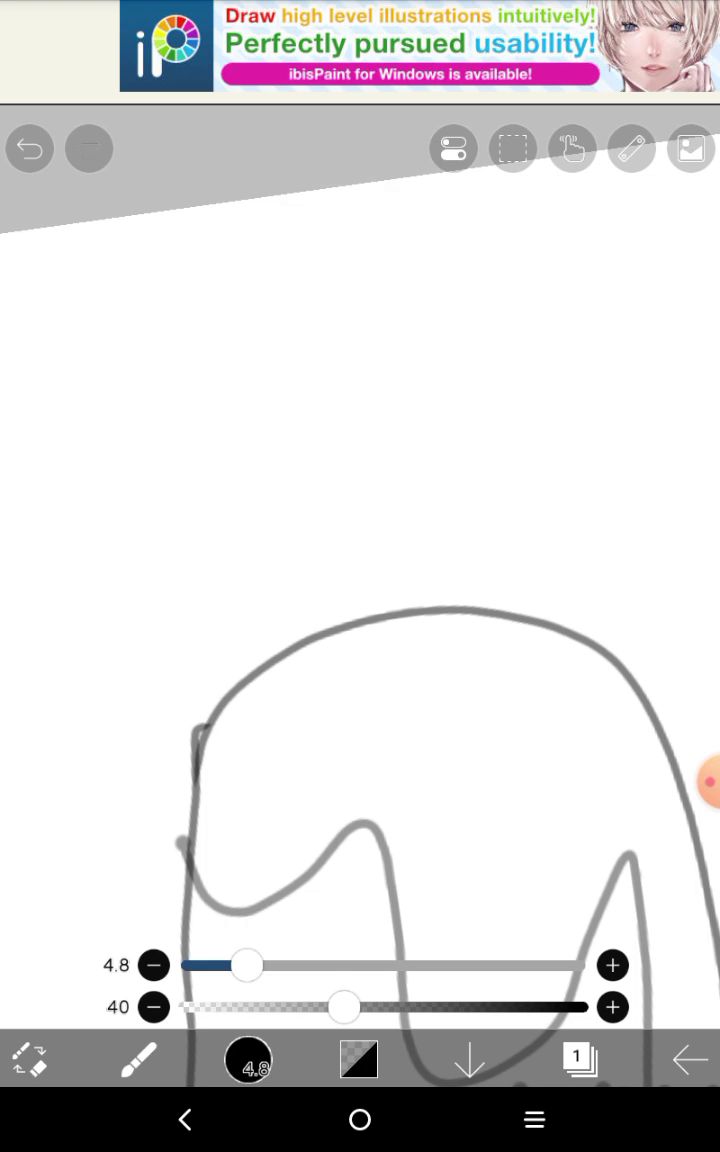
{"action": "scroll", "coordinate": [400, 700], "scroll_direction": "up", "scroll_amount": 4}
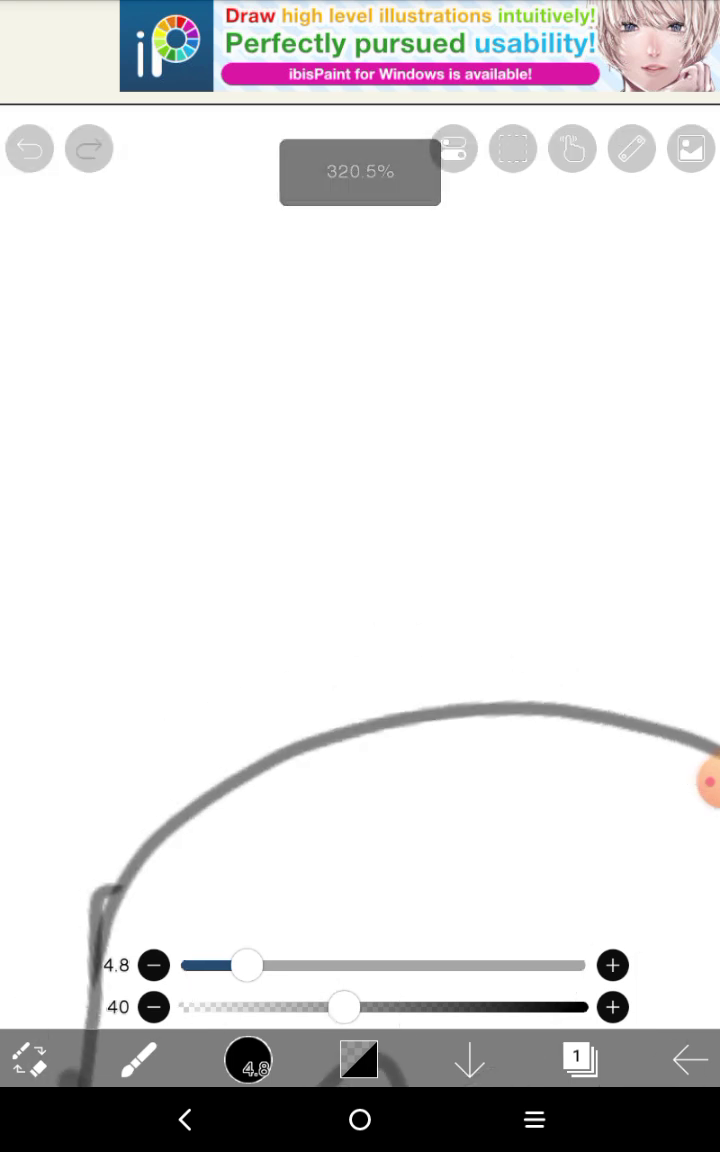
Draw a rounded bump on top of the head and touch up its base
{"action": "left_click", "coordinate": [705, 782]}
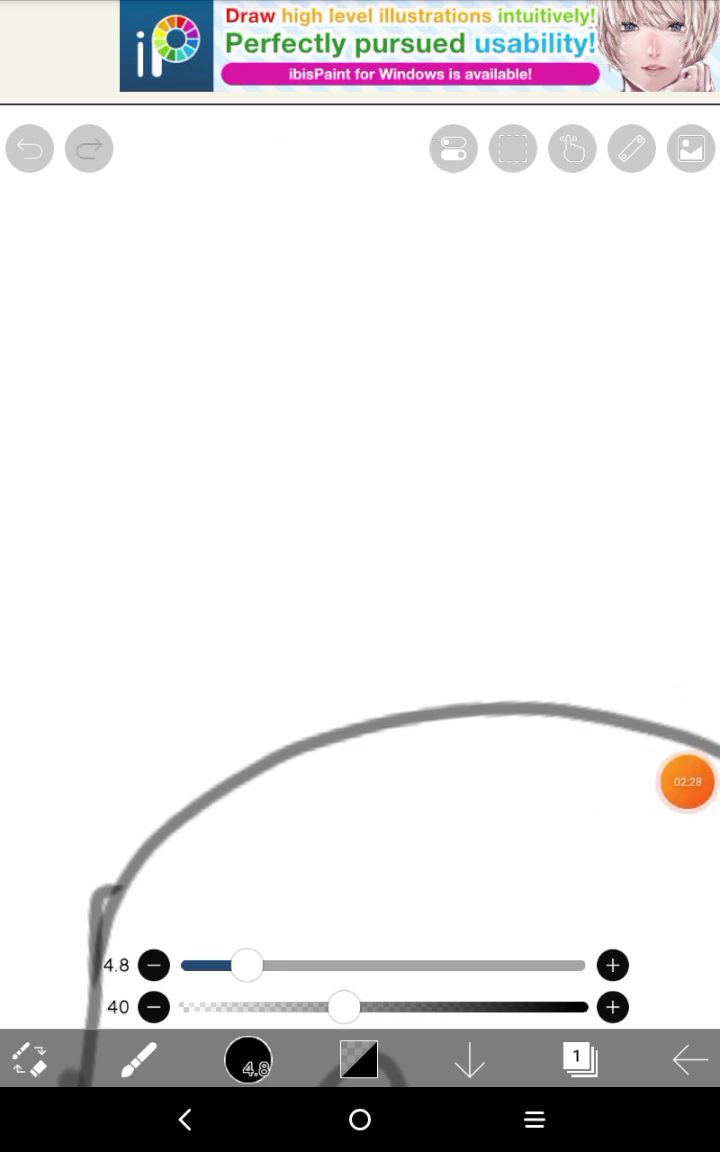
{"action": "scroll", "coordinate": [360, 700], "scroll_direction": "up", "scroll_amount": 3}
{"action": "scroll", "coordinate": [360, 700], "scroll_direction": "down", "scroll_amount": 2}
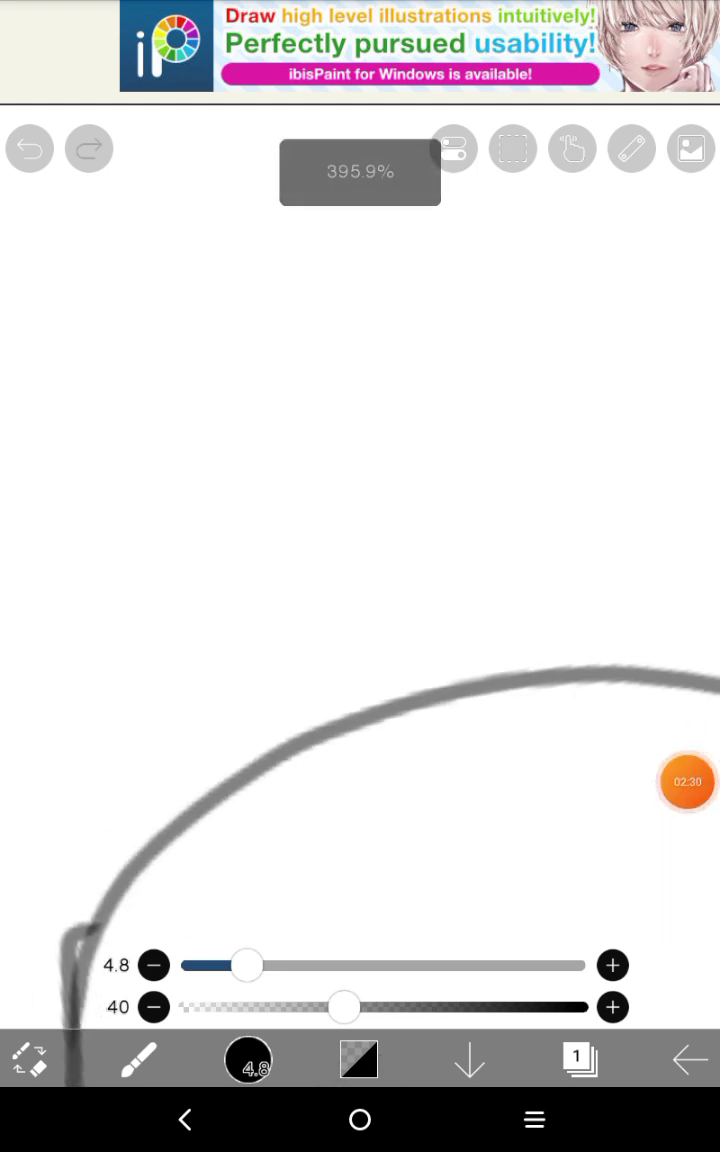
{"action": "left_click", "coordinate": [390, 698]}
{"action": "mouse_move", "coordinate": [382, 680]}
{"action": "left_mouse_down"}
{"action": "mouse_move", "coordinate": [420, 548]}
{"action": "mouse_move", "coordinate": [505, 465]}
{"action": "mouse_move", "coordinate": [625, 473]}
{"action": "mouse_move", "coordinate": [708, 660]}
{"action": "left_mouse_up"}
{"action": "scroll", "coordinate": [360, 600], "scroll_direction": "down", "scroll_amount": 3}
{"action": "scroll", "coordinate": [360, 600], "scroll_direction": "up", "scroll_amount": 2}
{"action": "left_click_drag", "start_coordinate": [405, 540], "coordinate": [412, 595]}
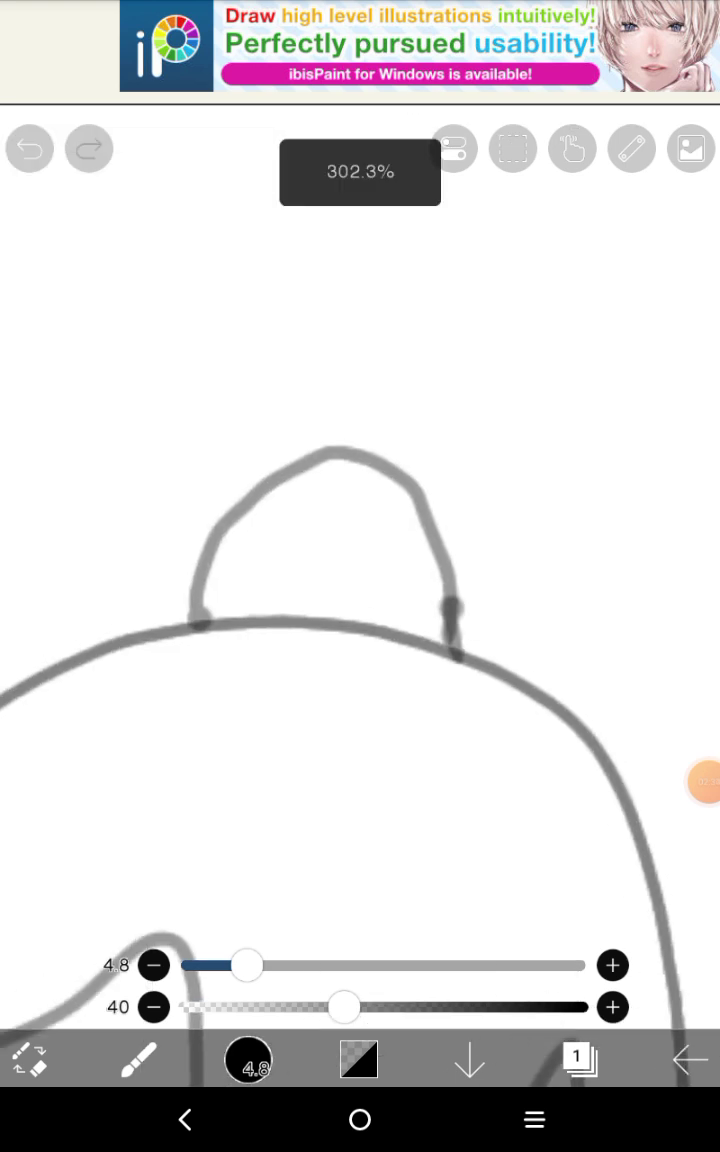
{"action": "scroll", "coordinate": [360, 600], "scroll_direction": "up", "scroll_amount": 2}
{"action": "scroll", "coordinate": [460, 650], "scroll_direction": "up", "scroll_amount": 2}
Draw pointed shapes on the left and right of the bump
{"action": "left_click_drag", "start_coordinate": [490, 590], "coordinate": [340, 540]}
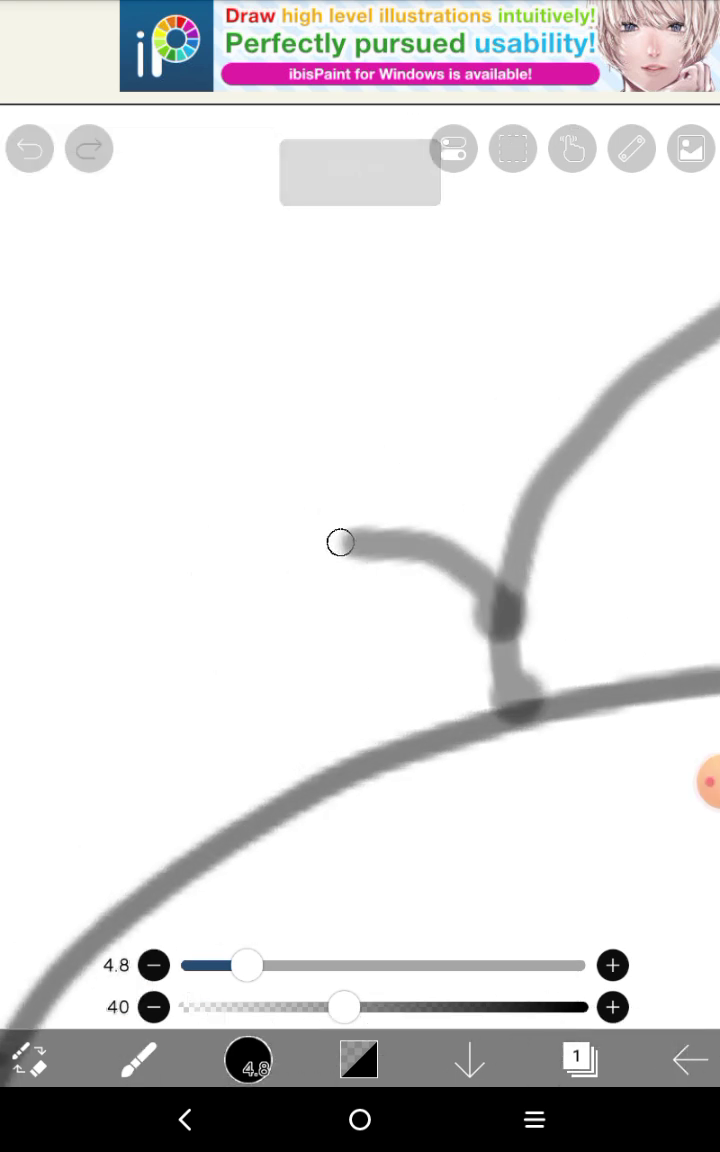
{"action": "scroll", "coordinate": [400, 600], "scroll_direction": "up", "scroll_amount": 1}
{"action": "scroll", "coordinate": [360, 600], "scroll_direction": "up", "scroll_amount": 1}
{"action": "scroll", "coordinate": [360, 600], "scroll_direction": "down", "scroll_amount": 2}
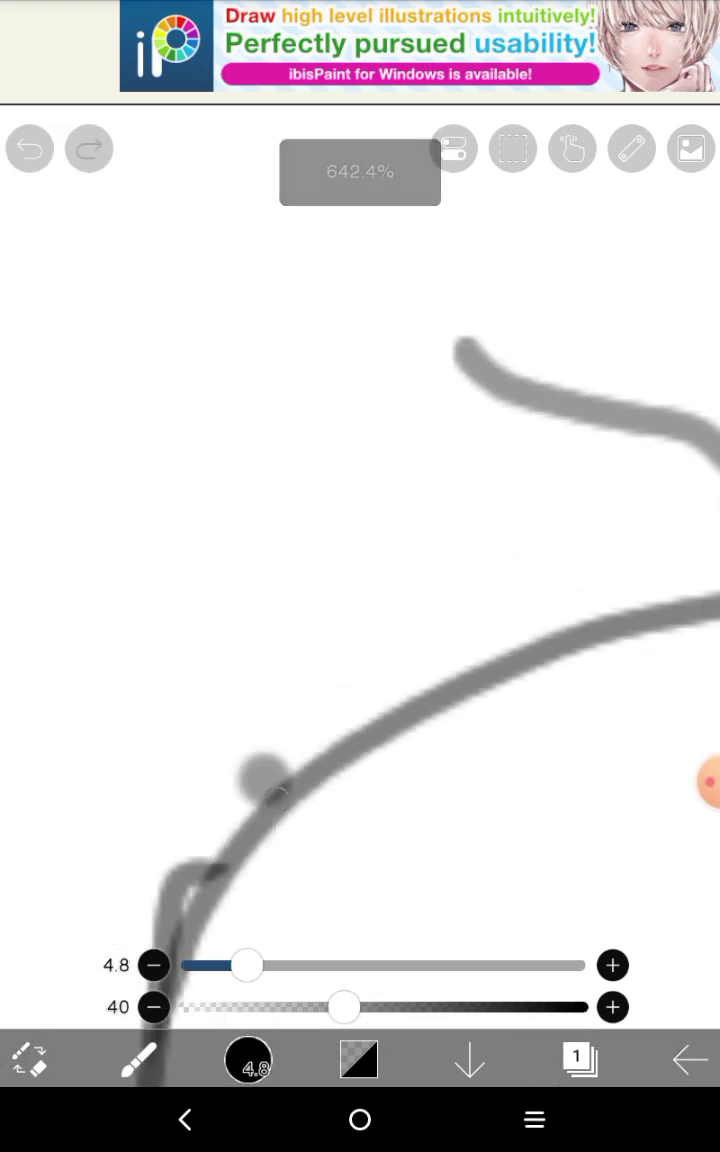
{"action": "mouse_move", "coordinate": [255, 775]}
{"action": "left_mouse_down"}
{"action": "mouse_move", "coordinate": [285, 650]}
{"action": "mouse_move", "coordinate": [435, 360]}
{"action": "left_mouse_up"}
{"action": "scroll", "coordinate": [360, 600], "scroll_direction": "down", "scroll_amount": 2}
{"action": "scroll", "coordinate": [360, 600], "scroll_direction": "down", "scroll_amount": 2}
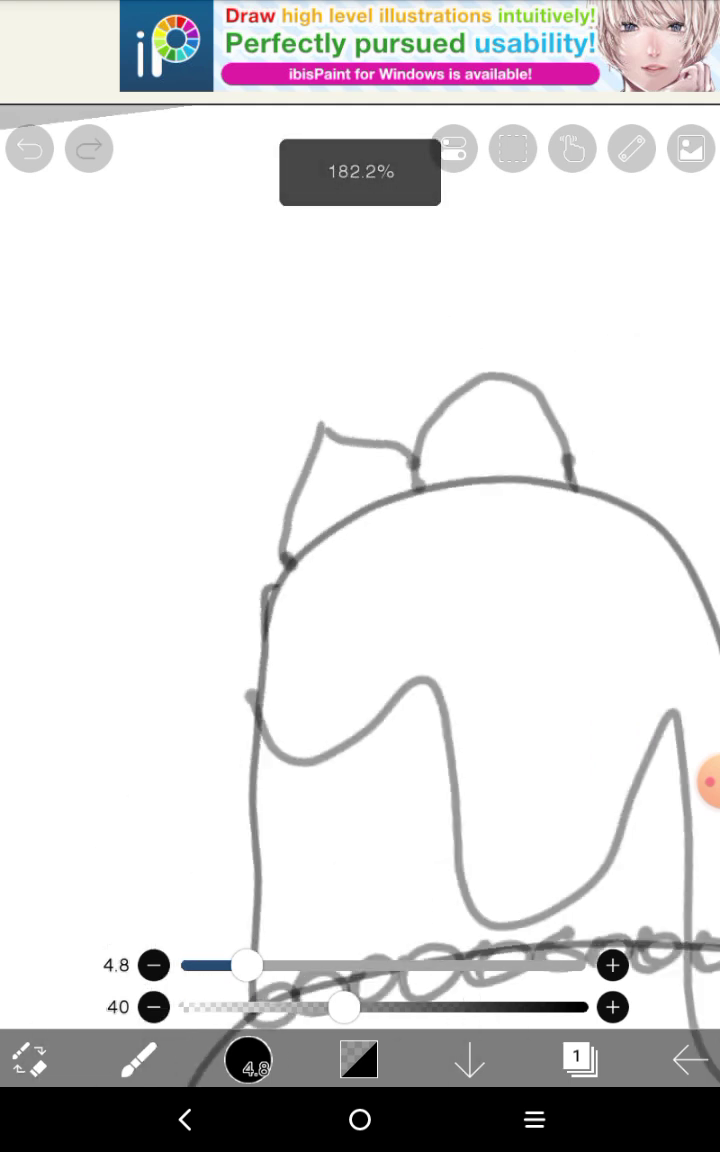
{"action": "scroll", "coordinate": [360, 600], "scroll_direction": "up", "scroll_amount": 2}
{"action": "scroll", "coordinate": [360, 600], "scroll_direction": "up", "scroll_amount": 1}
{"action": "left_click_drag", "start_coordinate": [300, 600], "coordinate": [515, 390]}
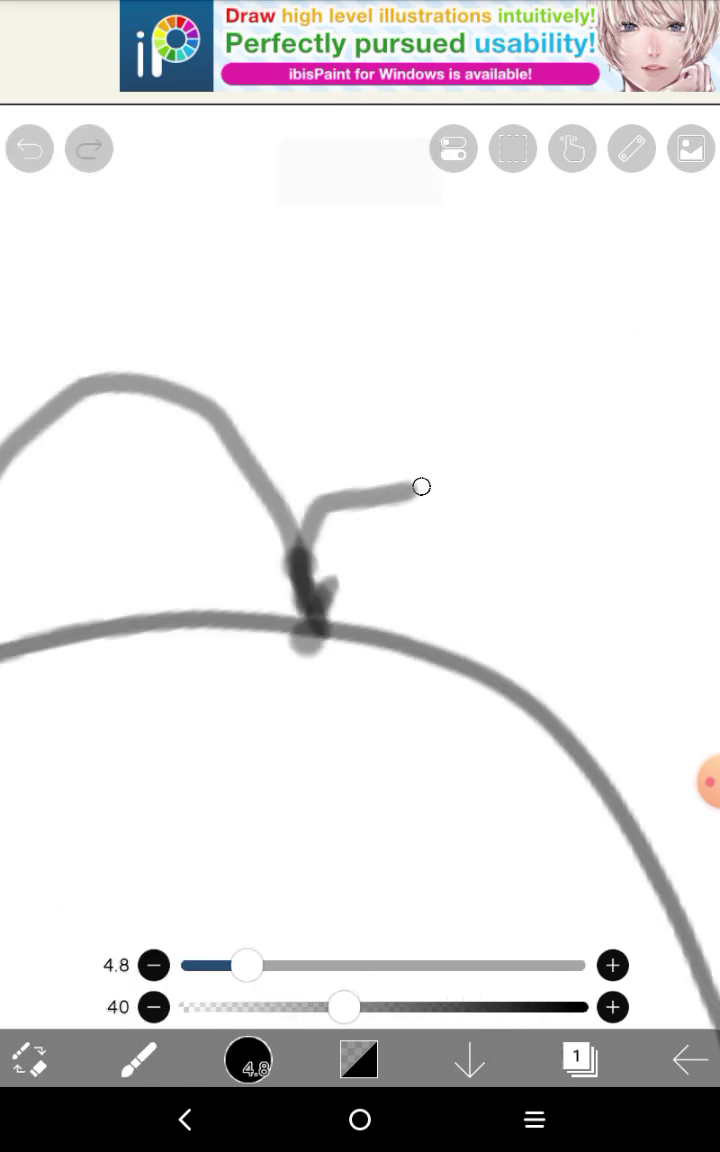
{"action": "left_click_drag", "start_coordinate": [566, 729], "coordinate": [530, 410]}
{"action": "scroll", "coordinate": [360, 600], "scroll_direction": "down", "scroll_amount": 3}
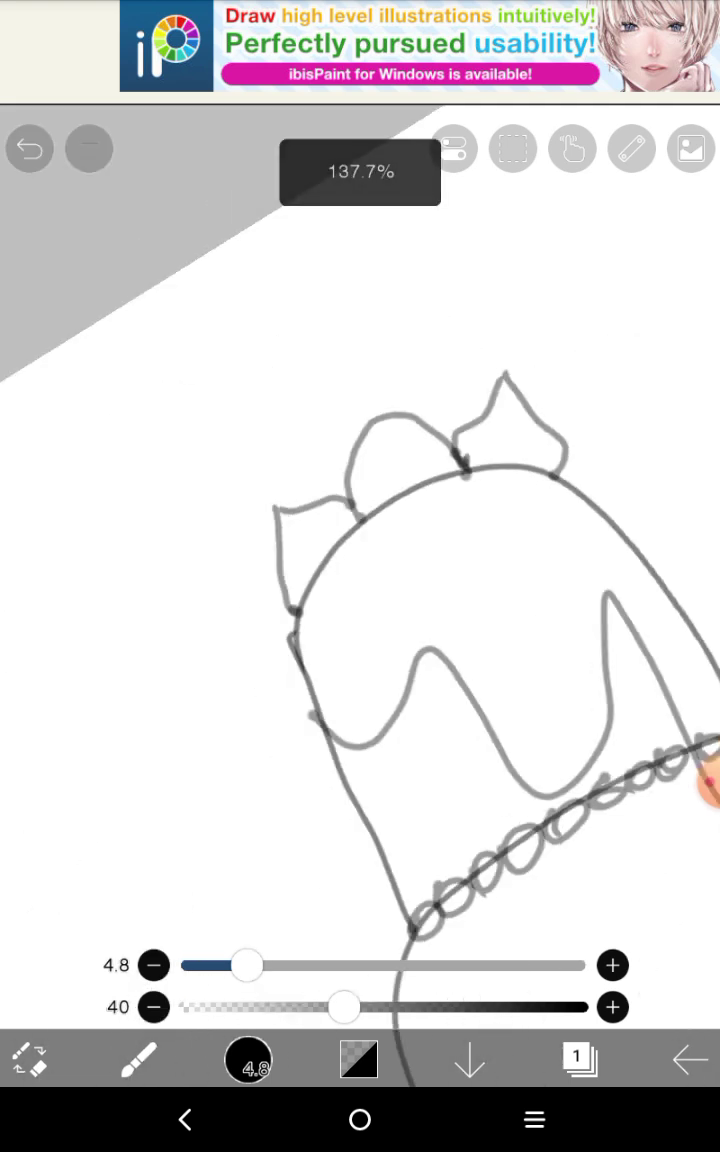
{"action": "scroll", "coordinate": [360, 600], "scroll_direction": "down", "scroll_amount": 2}
{"action": "scroll", "coordinate": [360, 600], "scroll_direction": "down", "scroll_amount": 1}
{"action": "scroll", "coordinate": [360, 600], "scroll_direction": "up", "scroll_amount": 2}
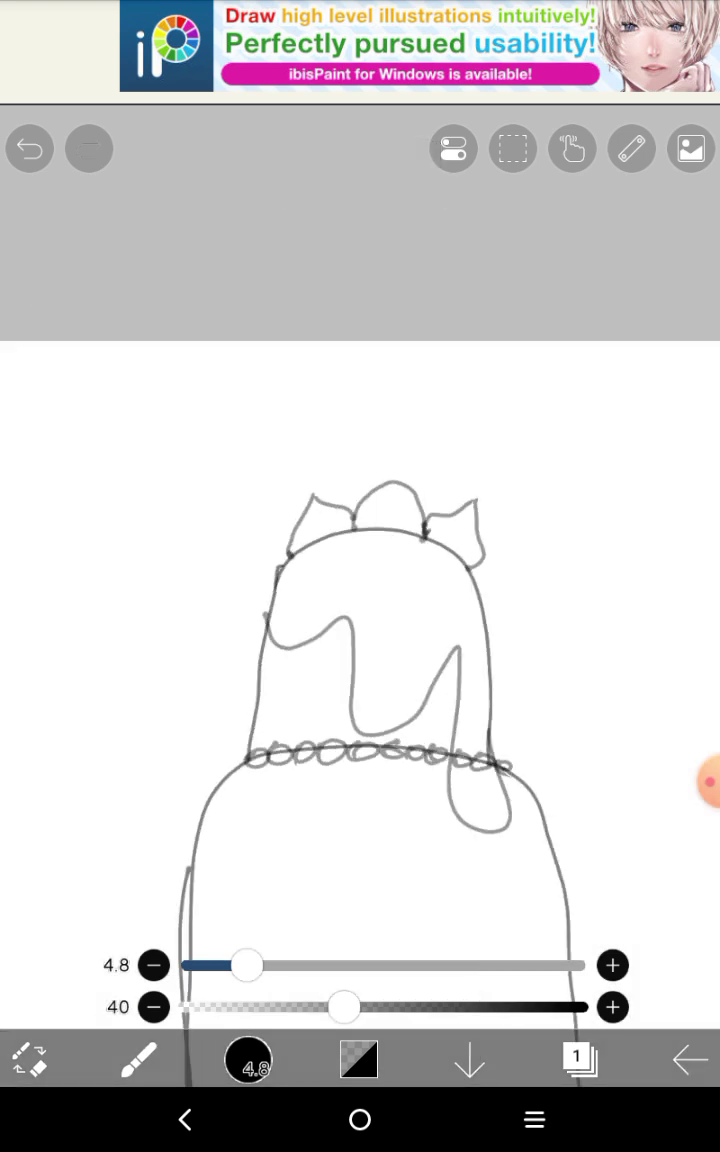
{"action": "scroll", "coordinate": [360, 600], "scroll_direction": "up", "scroll_amount": 2}
{"action": "scroll", "coordinate": [360, 600], "scroll_direction": "down", "scroll_amount": 2}
{"action": "scroll", "coordinate": [360, 600], "scroll_direction": "down", "scroll_amount": 2}
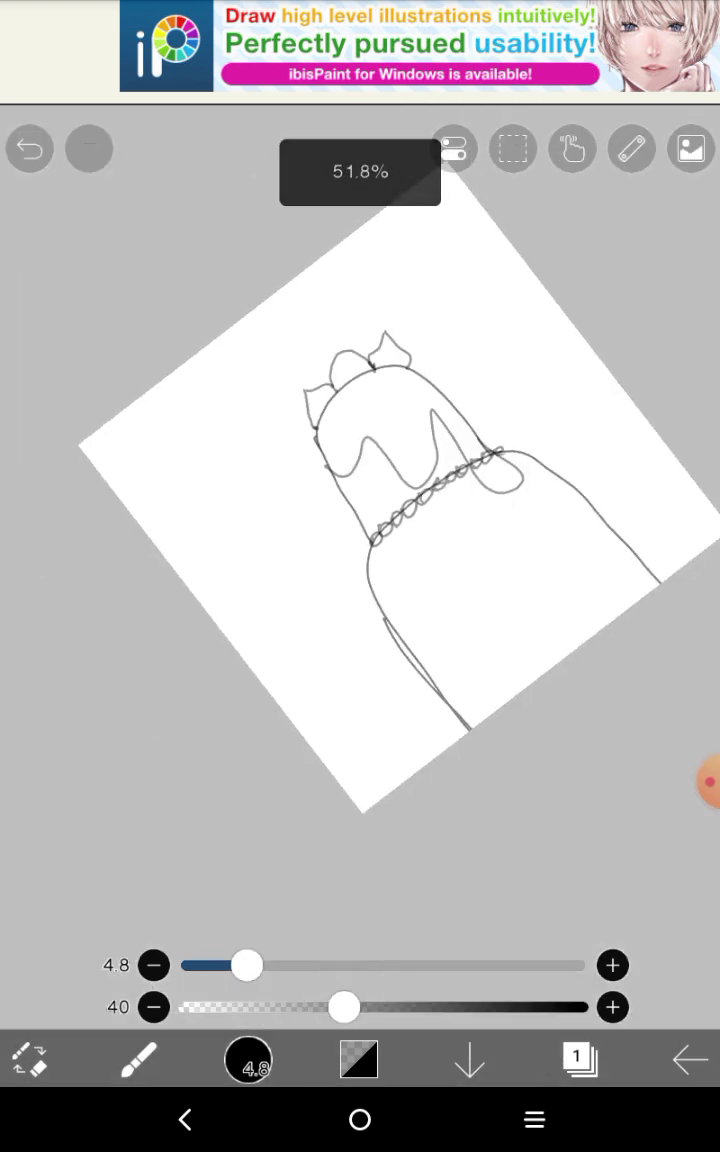
{"action": "scroll", "coordinate": [360, 600], "scroll_direction": "up", "scroll_amount": 2}
{"action": "scroll", "coordinate": [360, 600], "scroll_direction": "up", "scroll_amount": 1}
{"action": "scroll", "coordinate": [360, 600], "scroll_direction": "up", "scroll_amount": 2}
{"action": "scroll", "coordinate": [360, 600], "scroll_direction": "down", "scroll_amount": 1}
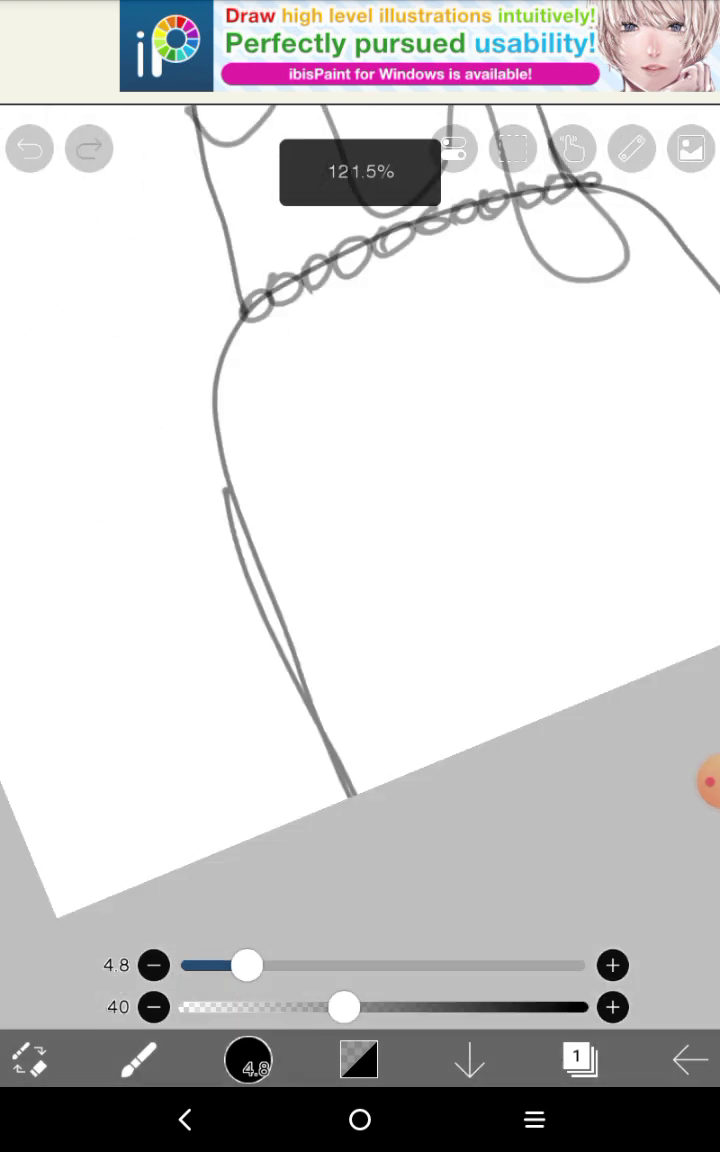
{"action": "scroll", "coordinate": [360, 600], "scroll_direction": "up", "scroll_amount": 4}
Brush pointed scallops along the wide base's bottom edge, undoing misshapen strokes
{"action": "left_click_drag", "start_coordinate": [300, 700], "coordinate": [355, 625]}
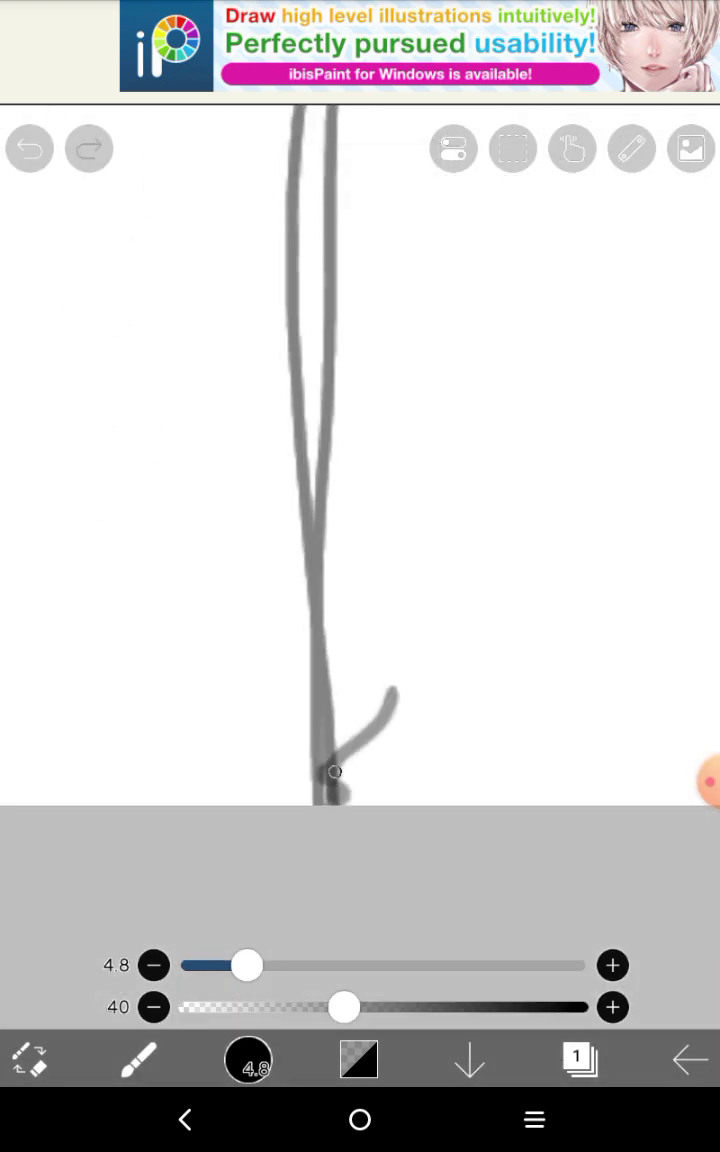
{"action": "left_click_drag", "start_coordinate": [305, 710], "coordinate": [440, 590]}
{"action": "scroll", "coordinate": [360, 500], "scroll_direction": "down", "scroll_amount": 1}
{"action": "scroll", "coordinate": [360, 500], "scroll_direction": "down", "scroll_amount": 1}
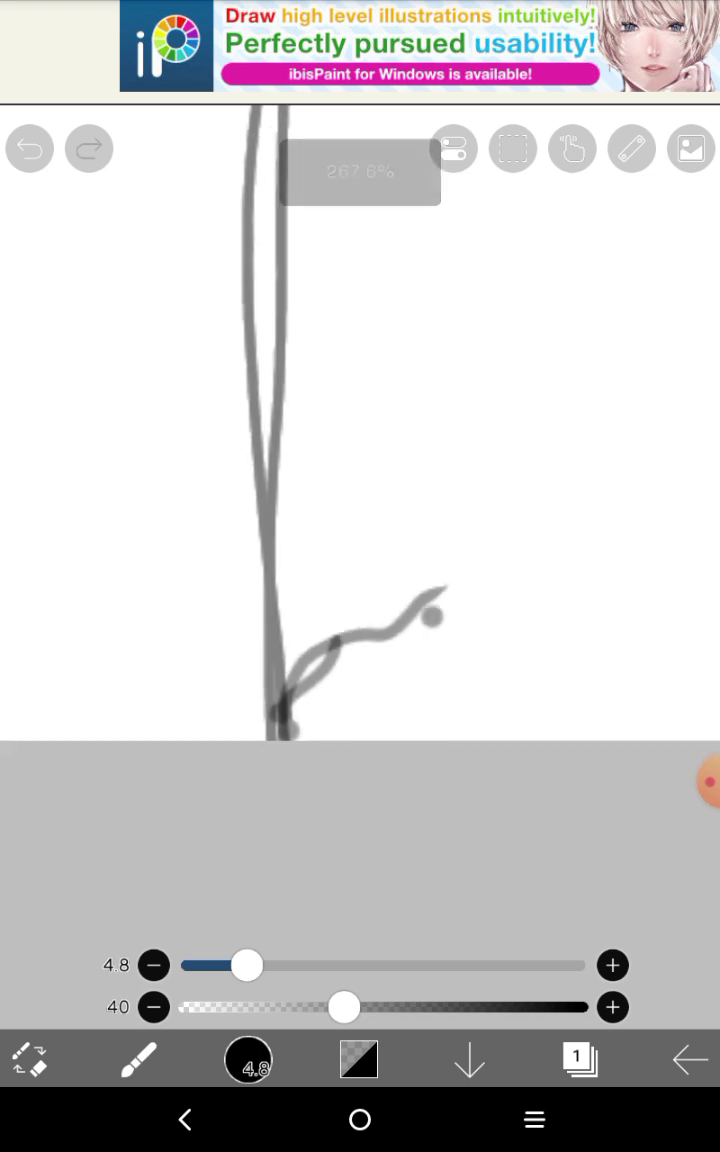
{"action": "left_click", "coordinate": [30, 148]}
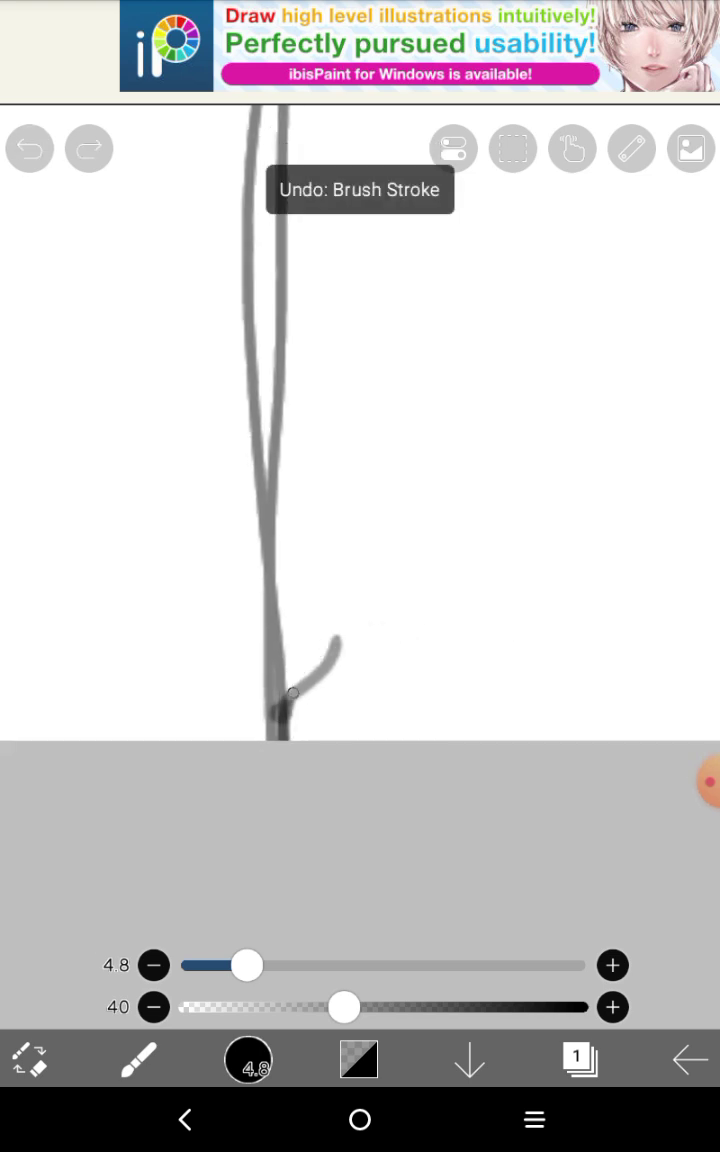
{"action": "mouse_move", "coordinate": [275, 715]}
{"action": "left_mouse_down"}
{"action": "mouse_move", "coordinate": [405, 643]}
{"action": "mouse_move", "coordinate": [470, 740]}
{"action": "left_mouse_up"}
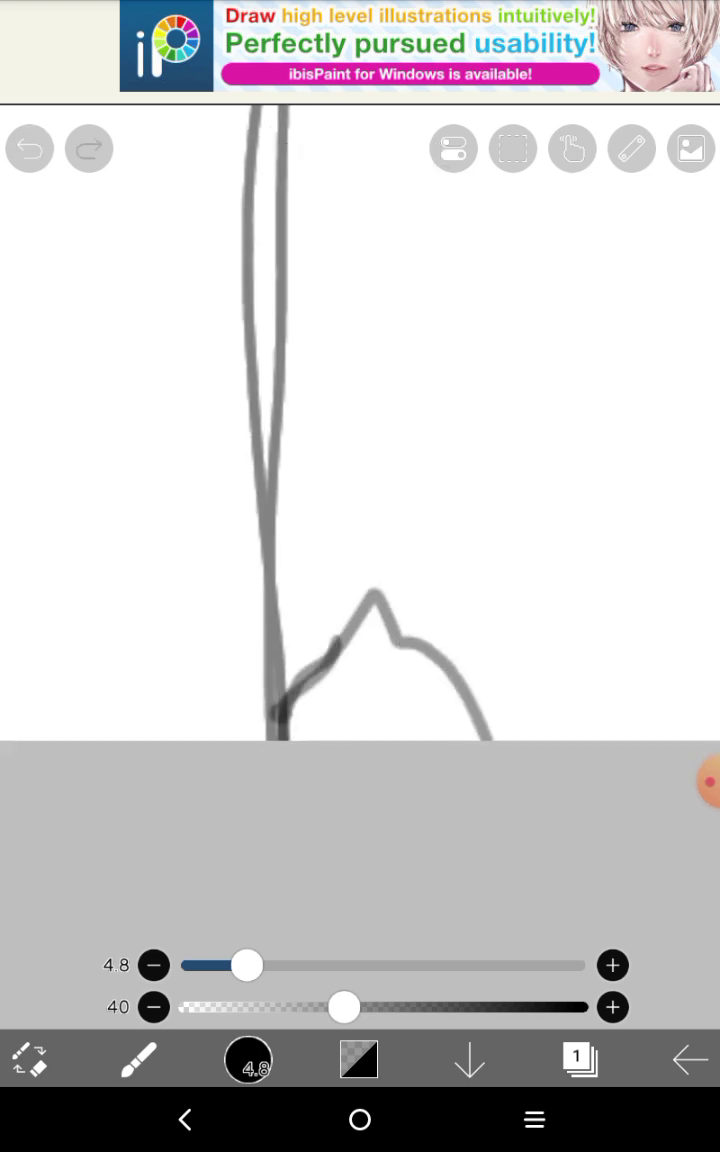
{"action": "scroll", "coordinate": [360, 500], "scroll_direction": "up", "scroll_amount": 3}
{"action": "mouse_move", "coordinate": [305, 760]}
{"action": "left_mouse_down"}
{"action": "mouse_move", "coordinate": [367, 673]}
{"action": "mouse_move", "coordinate": [548, 820]}
{"action": "left_mouse_up"}
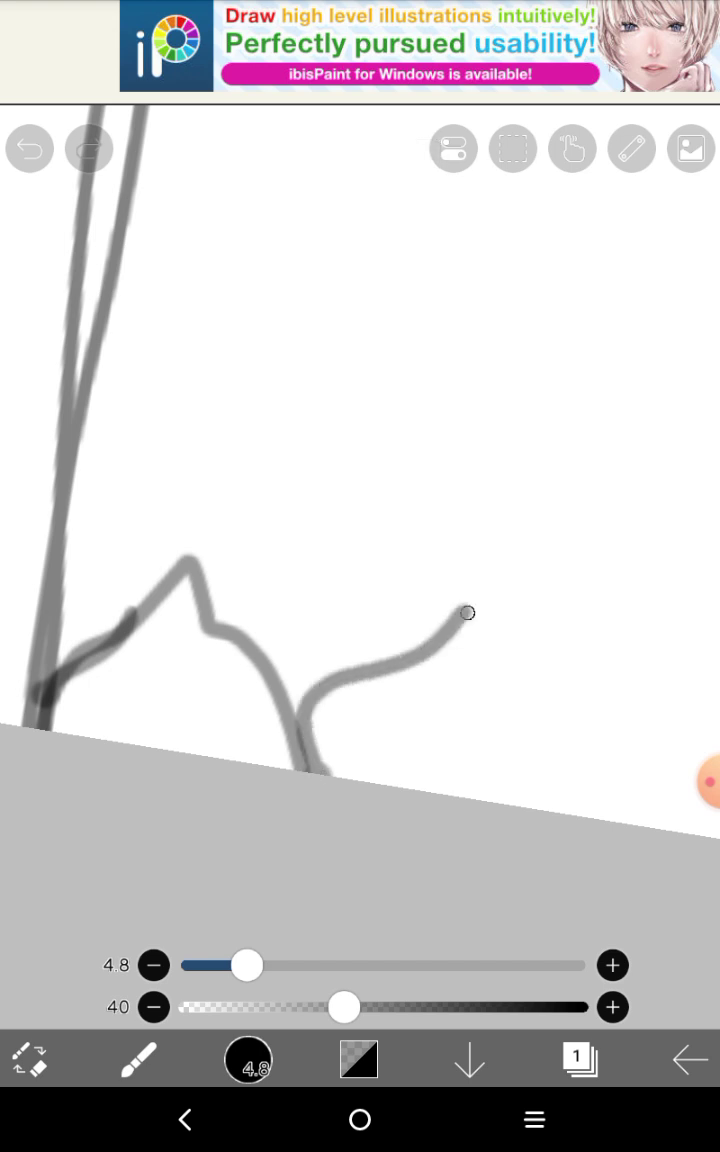
{"action": "scroll", "coordinate": [360, 500], "scroll_direction": "down", "scroll_amount": 2}
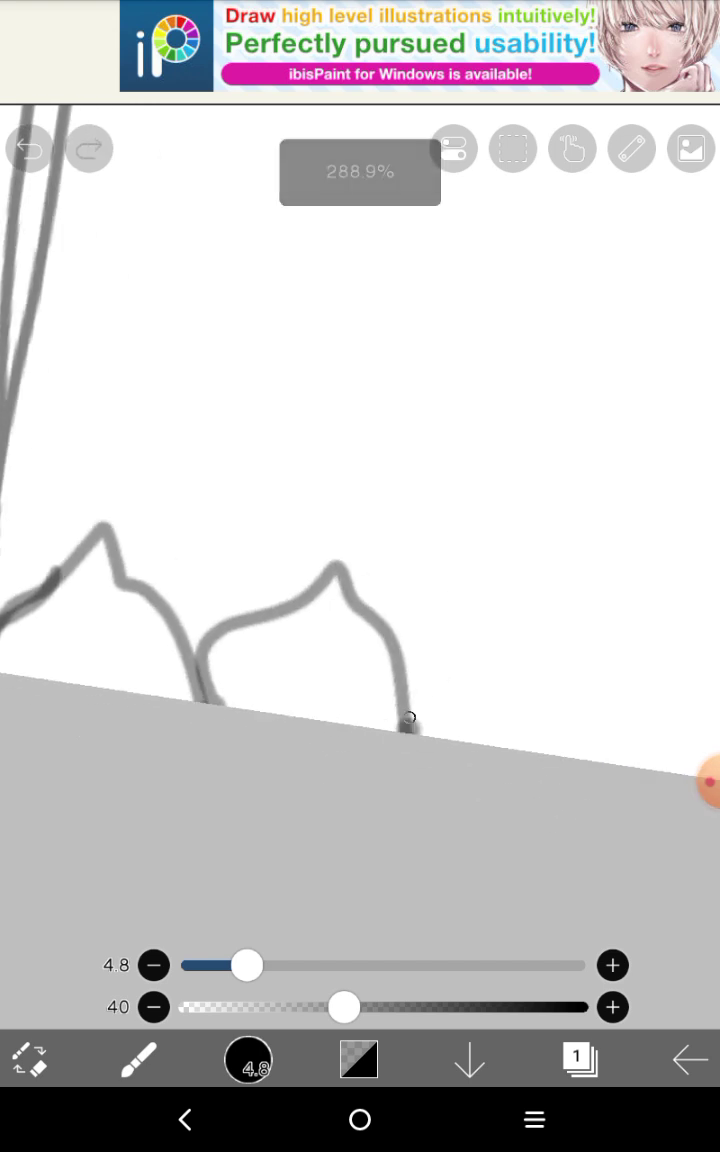
{"action": "mouse_move", "coordinate": [410, 717]}
{"action": "left_mouse_down"}
{"action": "mouse_move", "coordinate": [528, 540]}
{"action": "mouse_move", "coordinate": [575, 700]}
{"action": "left_mouse_up"}
{"action": "scroll", "coordinate": [360, 500], "scroll_direction": "down", "scroll_amount": 2}
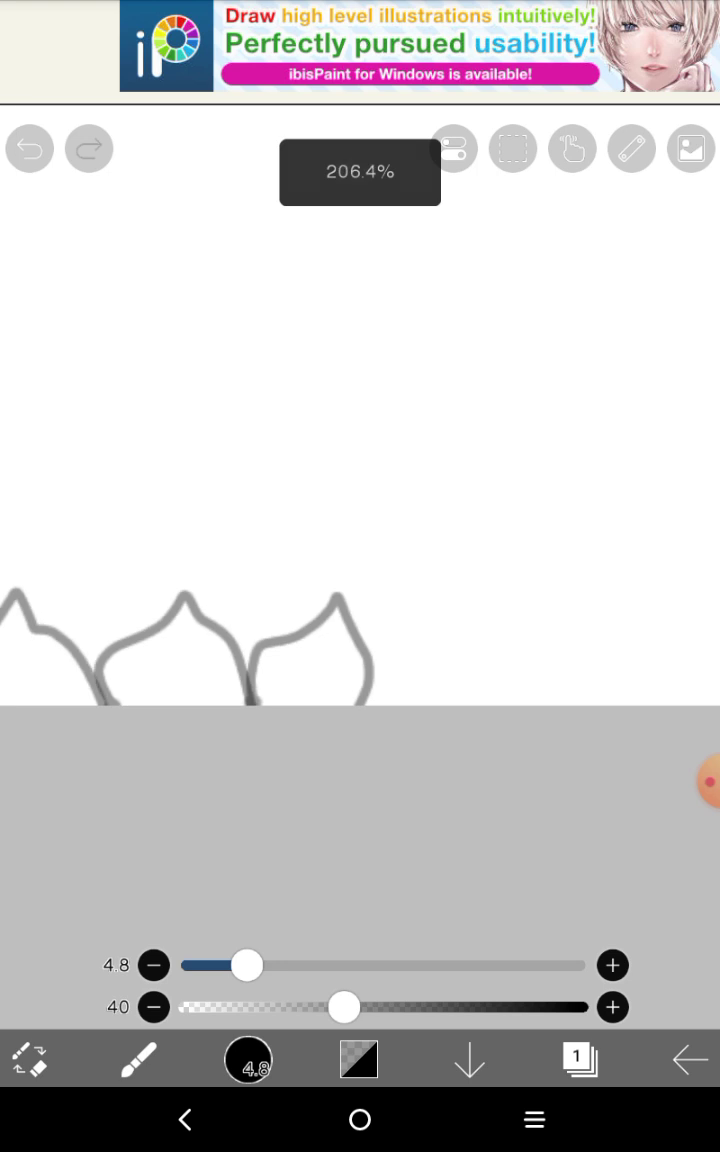
{"action": "mouse_move", "coordinate": [385, 700]}
{"action": "left_mouse_down"}
{"action": "mouse_move", "coordinate": [387, 640]}
{"action": "mouse_move", "coordinate": [430, 625]}
{"action": "left_mouse_up"}
{"action": "scroll", "coordinate": [360, 500], "scroll_direction": "up", "scroll_amount": 3}
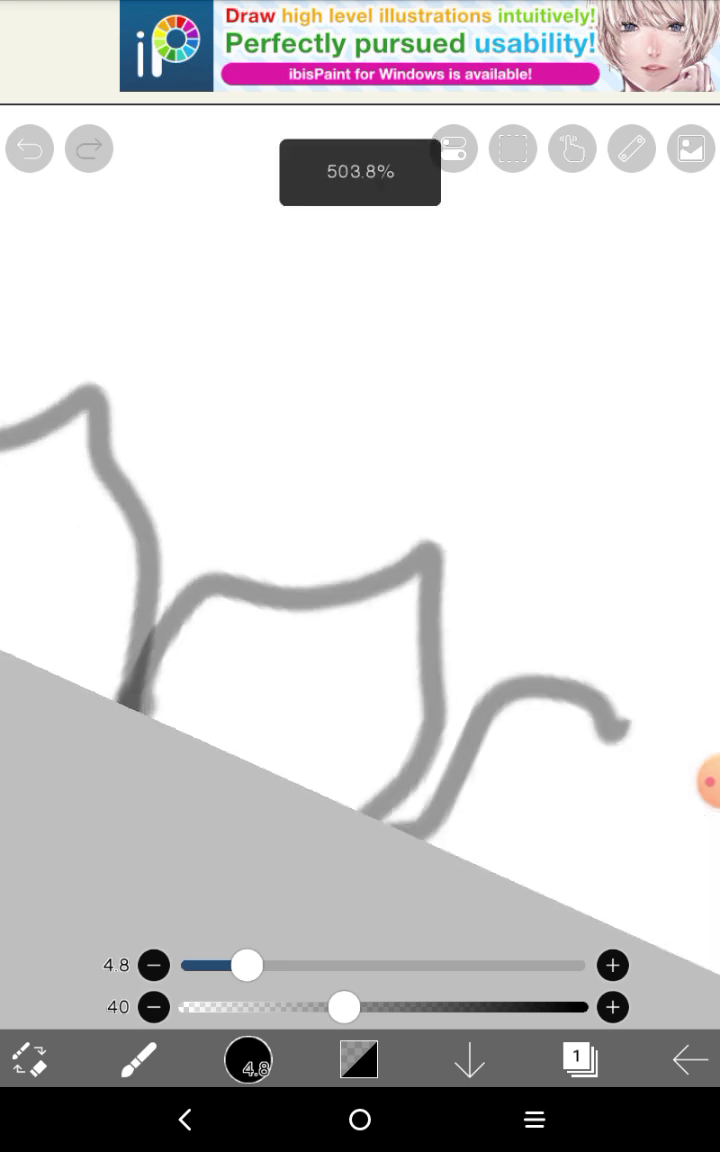
{"action": "key", "text": "ctrl+z"}
{"action": "mouse_move", "coordinate": [430, 715]}
{"action": "left_mouse_down"}
{"action": "mouse_move", "coordinate": [582, 673]}
{"action": "mouse_move", "coordinate": [528, 823]}
{"action": "left_mouse_up"}
{"action": "key", "text": "ctrl+z"}
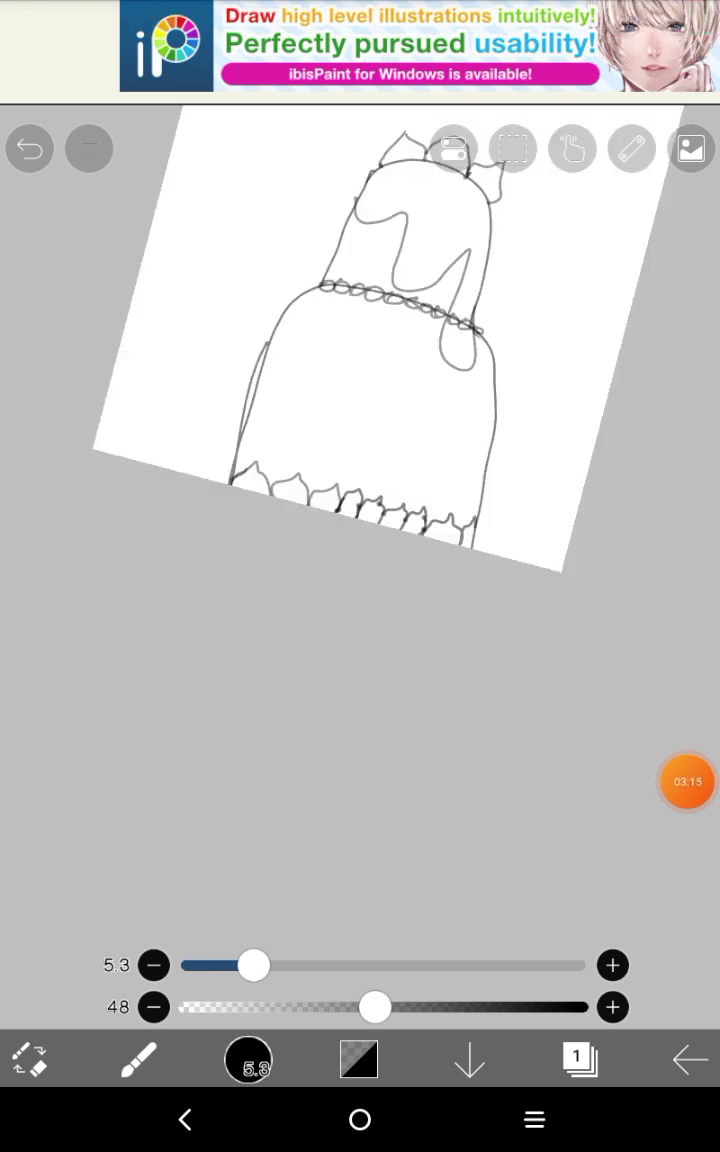
Draw several new pointed spikes around the head's bump, including one between existing spikes
{"action": "left_click", "coordinate": [687, 781]}
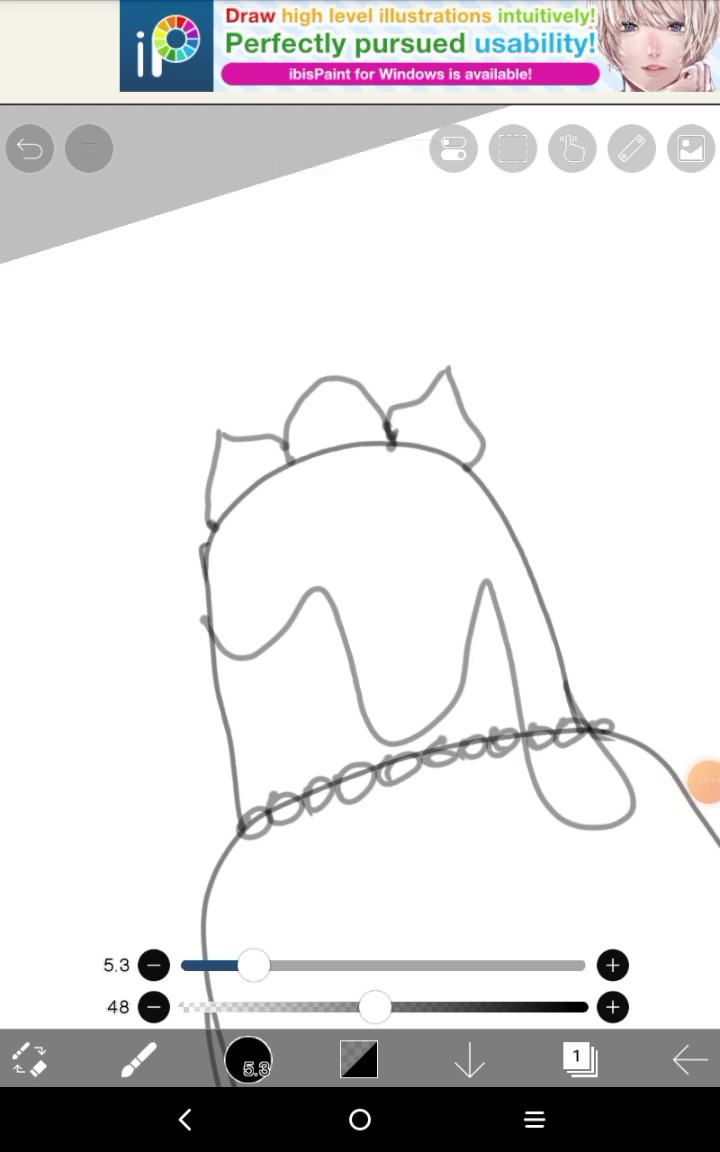
{"action": "scroll", "coordinate": [360, 500], "scroll_direction": "up", "scroll_amount": 6}
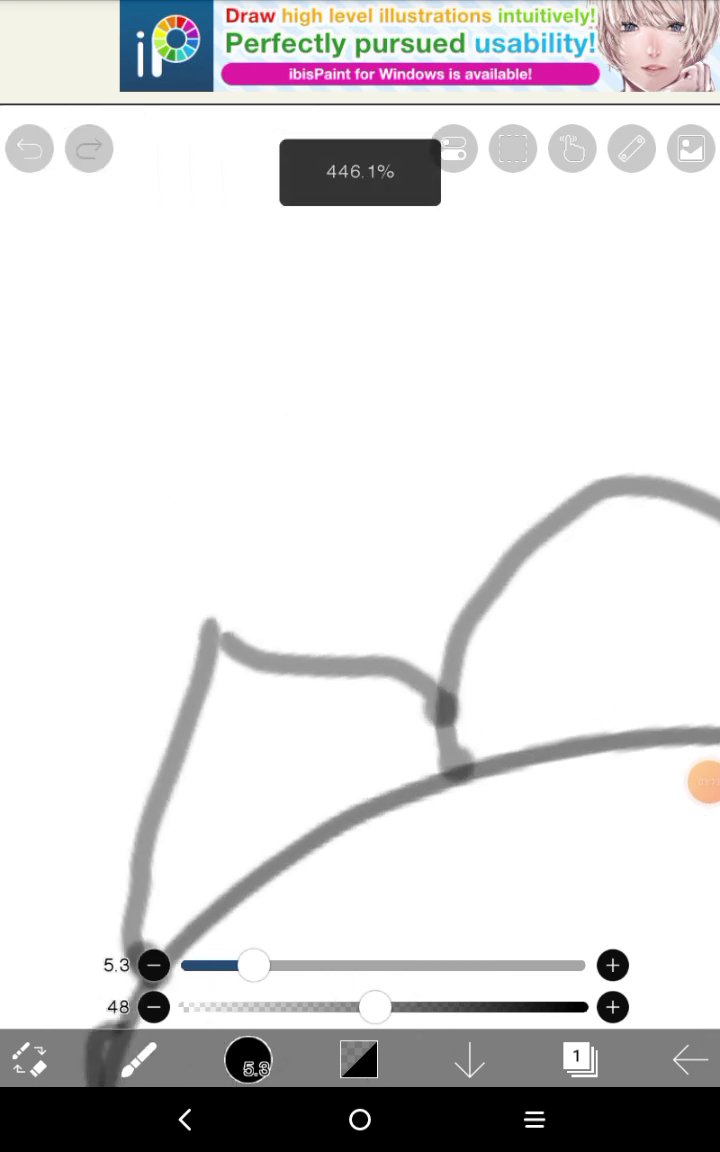
{"action": "mouse_move", "coordinate": [295, 770]}
{"action": "left_mouse_down"}
{"action": "mouse_move", "coordinate": [283, 660]}
{"action": "mouse_move", "coordinate": [458, 345]}
{"action": "mouse_move", "coordinate": [590, 470]}
{"action": "left_mouse_up"}
{"action": "scroll", "coordinate": [360, 500], "scroll_direction": "down", "scroll_amount": 5}
{"action": "scroll", "coordinate": [480, 640], "scroll_direction": "up", "scroll_amount": 4}
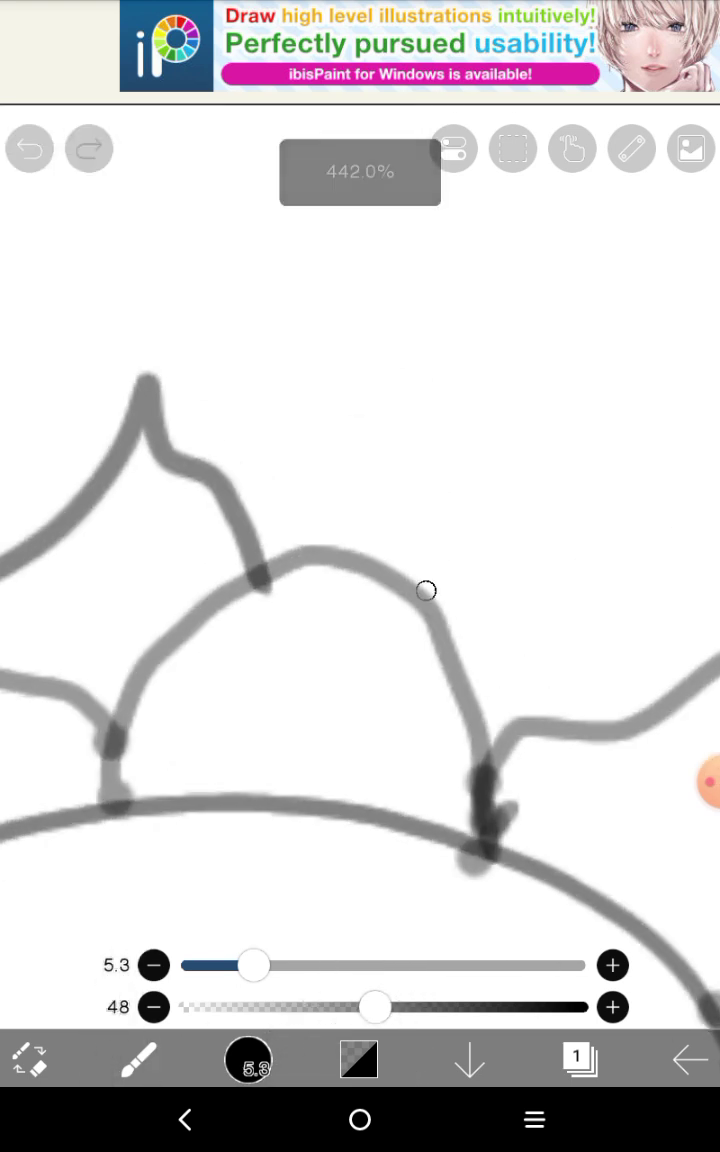
{"action": "left_click_drag", "start_coordinate": [426, 590], "coordinate": [597, 356]}
{"action": "left_click_drag", "start_coordinate": [708, 462], "coordinate": [640, 620]}
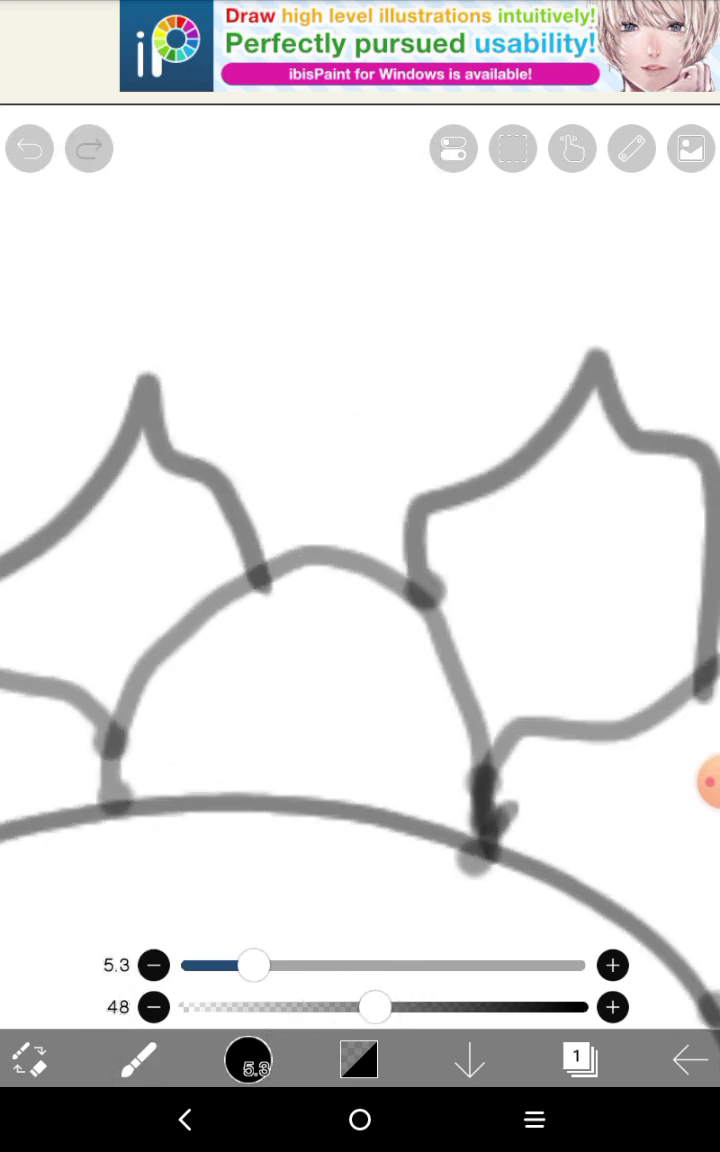
{"action": "scroll", "coordinate": [360, 500], "scroll_direction": "down", "scroll_amount": 5}
{"action": "scroll", "coordinate": [360, 500], "scroll_direction": "down", "scroll_amount": 3}
{"action": "scroll", "coordinate": [360, 500], "scroll_direction": "down", "scroll_amount": 5}
{"action": "scroll", "coordinate": [460, 400], "scroll_direction": "up", "scroll_amount": 5}
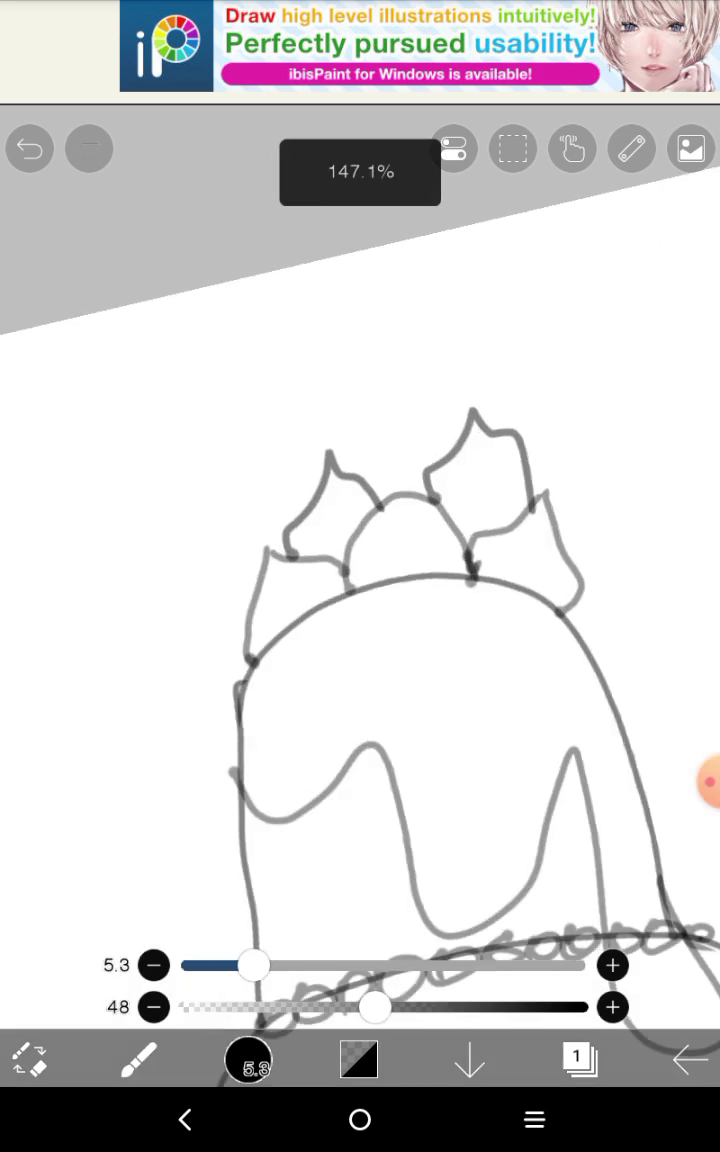
{"action": "scroll", "coordinate": [400, 450], "scroll_direction": "up", "scroll_amount": 4}
{"action": "scroll", "coordinate": [350, 500], "scroll_direction": "up", "scroll_amount": 4}
{"action": "mouse_move", "coordinate": [272, 652]}
{"action": "left_mouse_down"}
{"action": "mouse_move", "coordinate": [386, 470]}
{"action": "mouse_move", "coordinate": [440, 360]}
{"action": "mouse_move", "coordinate": [555, 478]}
{"action": "mouse_move", "coordinate": [540, 760]}
{"action": "left_mouse_up"}
{"action": "left_click_drag", "start_coordinate": [240, 580], "coordinate": [285, 645]}
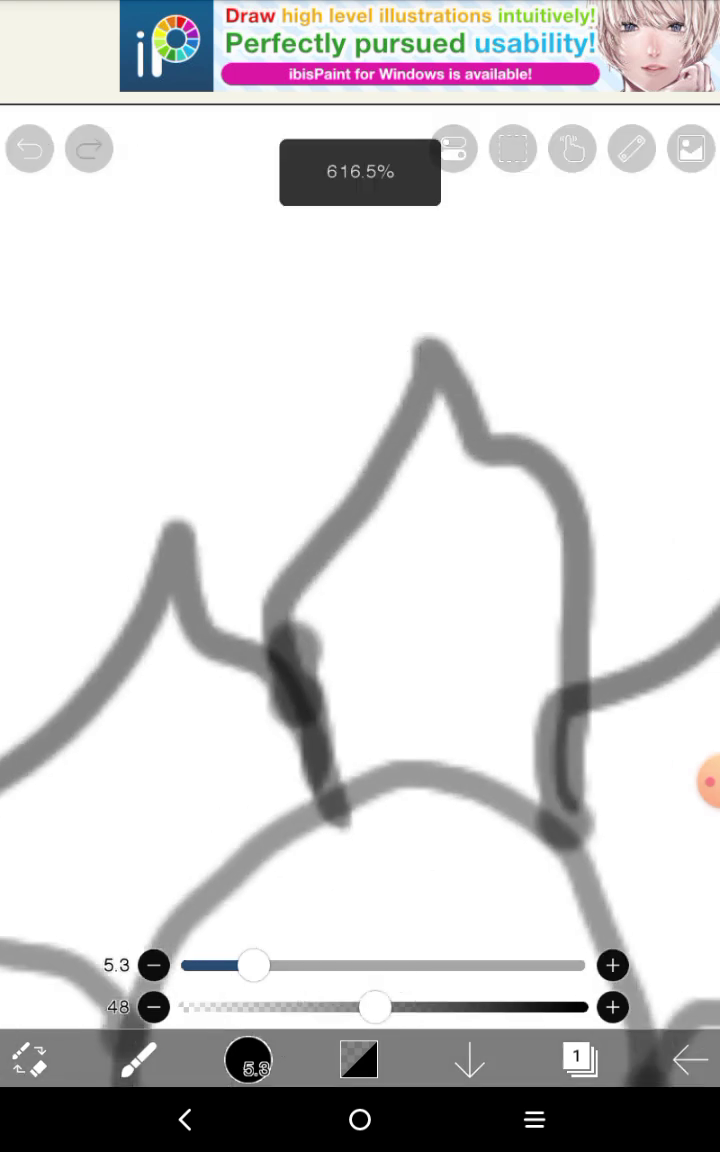
{"action": "scroll", "coordinate": [360, 500], "scroll_direction": "down", "scroll_amount": 5}
{"action": "scroll", "coordinate": [360, 500], "scroll_direction": "down", "scroll_amount": 4}
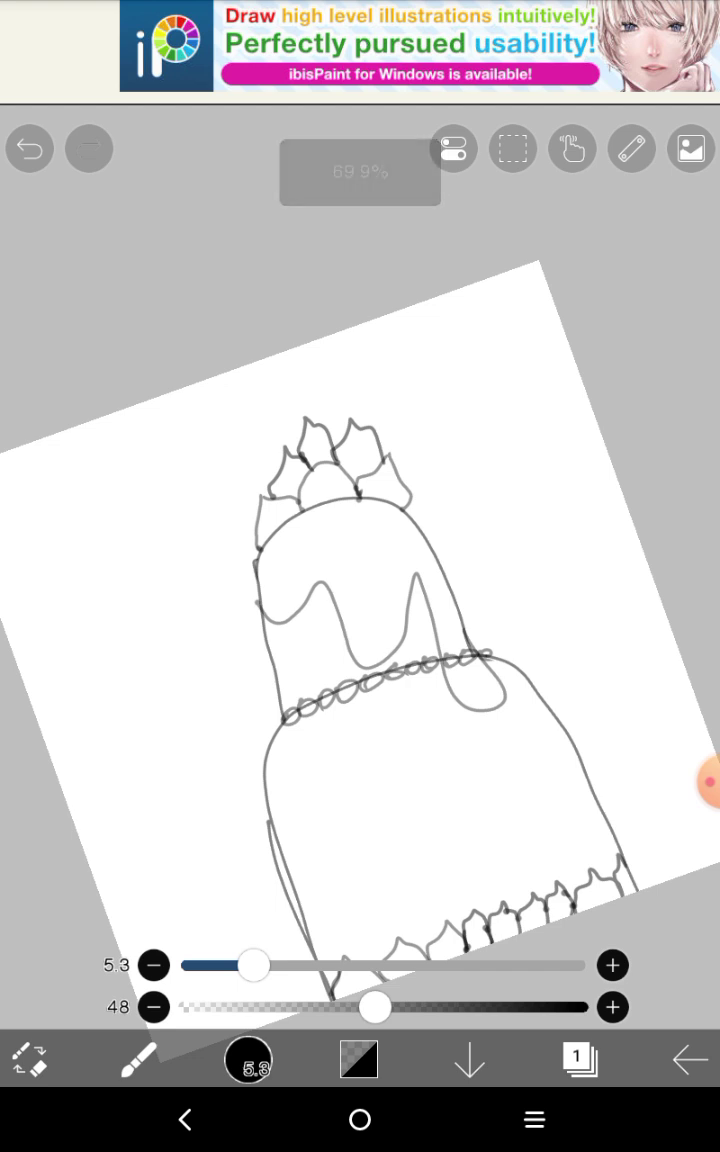
{"action": "scroll", "coordinate": [360, 550], "scroll_direction": "up", "scroll_amount": 1}
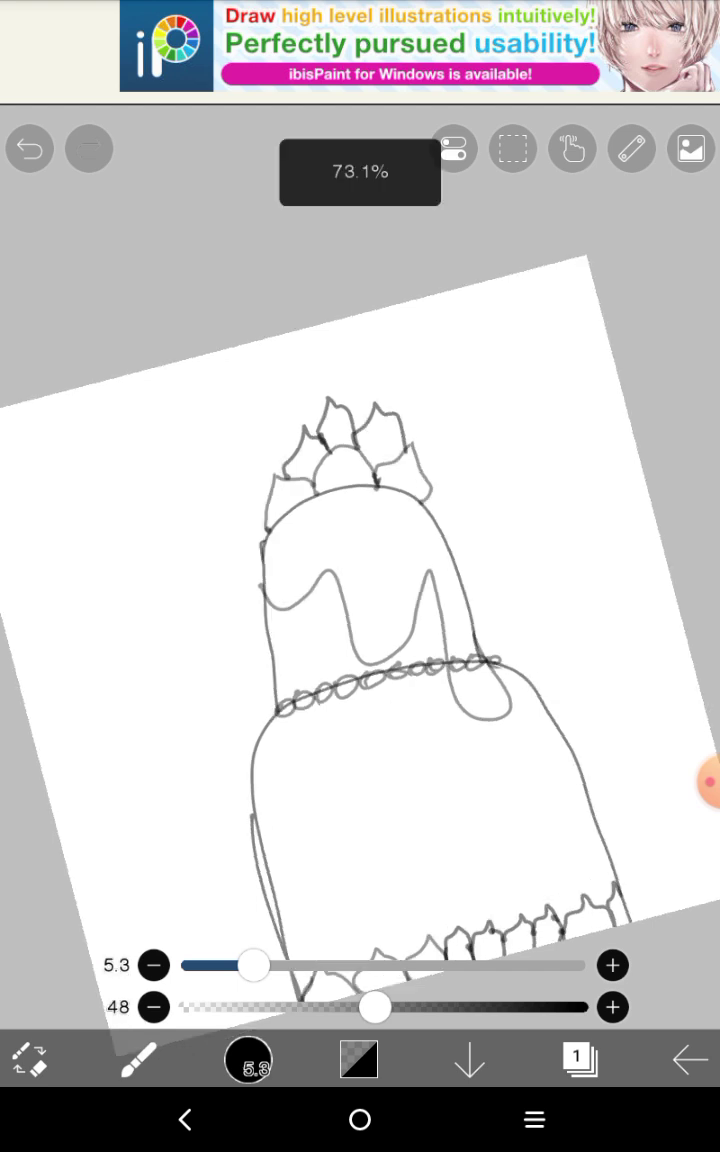
{"action": "scroll", "coordinate": [400, 500], "scroll_direction": "down", "scroll_amount": 2}
Draw a horizontal counter line beside the sushi and a tall vertical left edge
{"action": "left_click", "coordinate": [688, 781]}
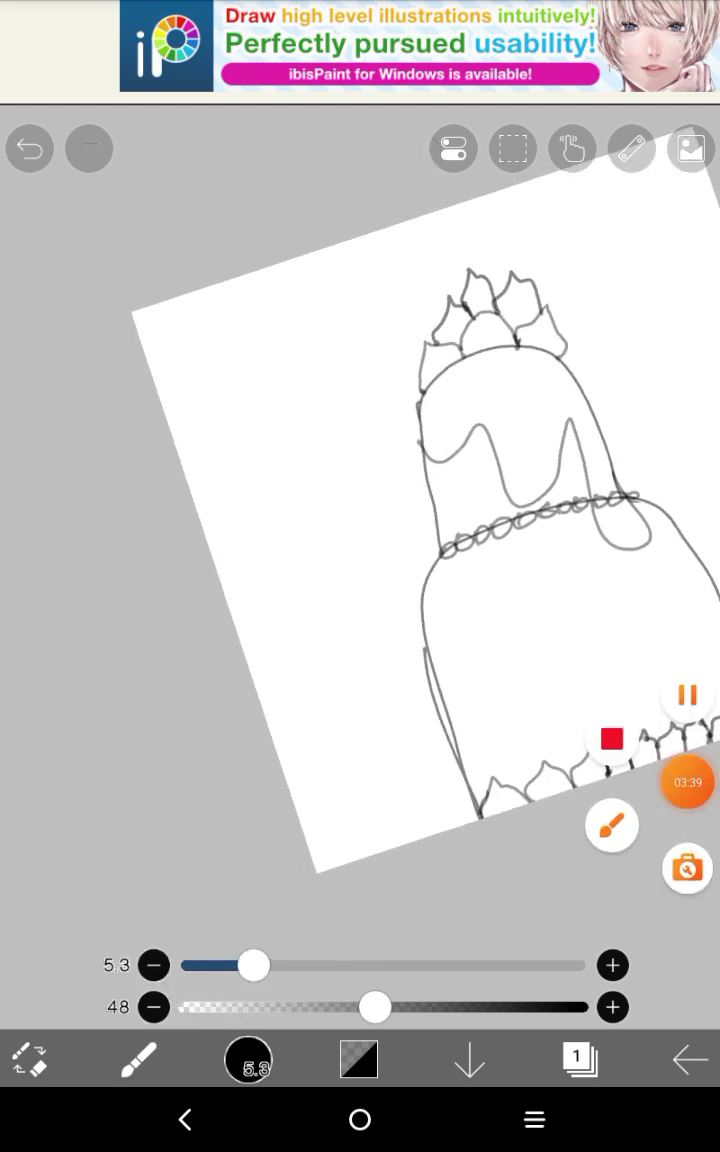
{"action": "scroll", "coordinate": [400, 500], "scroll_direction": "up", "scroll_amount": 3}
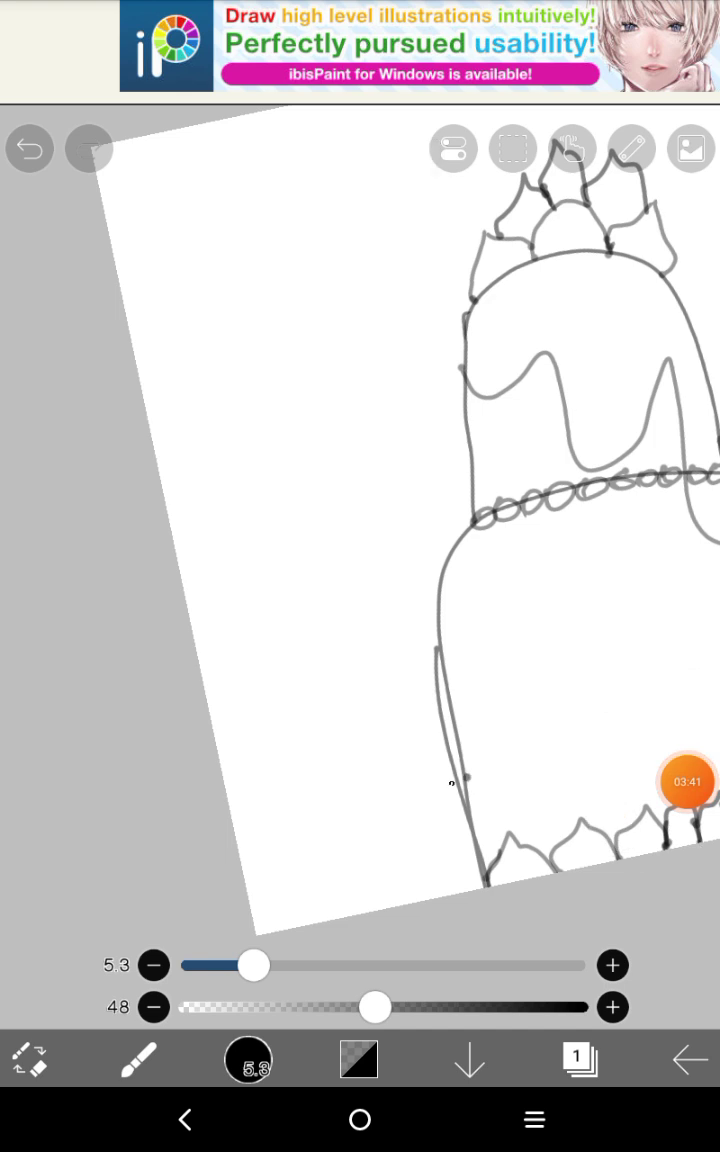
{"action": "scroll", "coordinate": [360, 500], "scroll_direction": "down", "scroll_amount": 2}
{"action": "scroll", "coordinate": [360, 500], "scroll_direction": "up", "scroll_amount": 2}
{"action": "scroll", "coordinate": [300, 450], "scroll_direction": "up", "scroll_amount": 2}
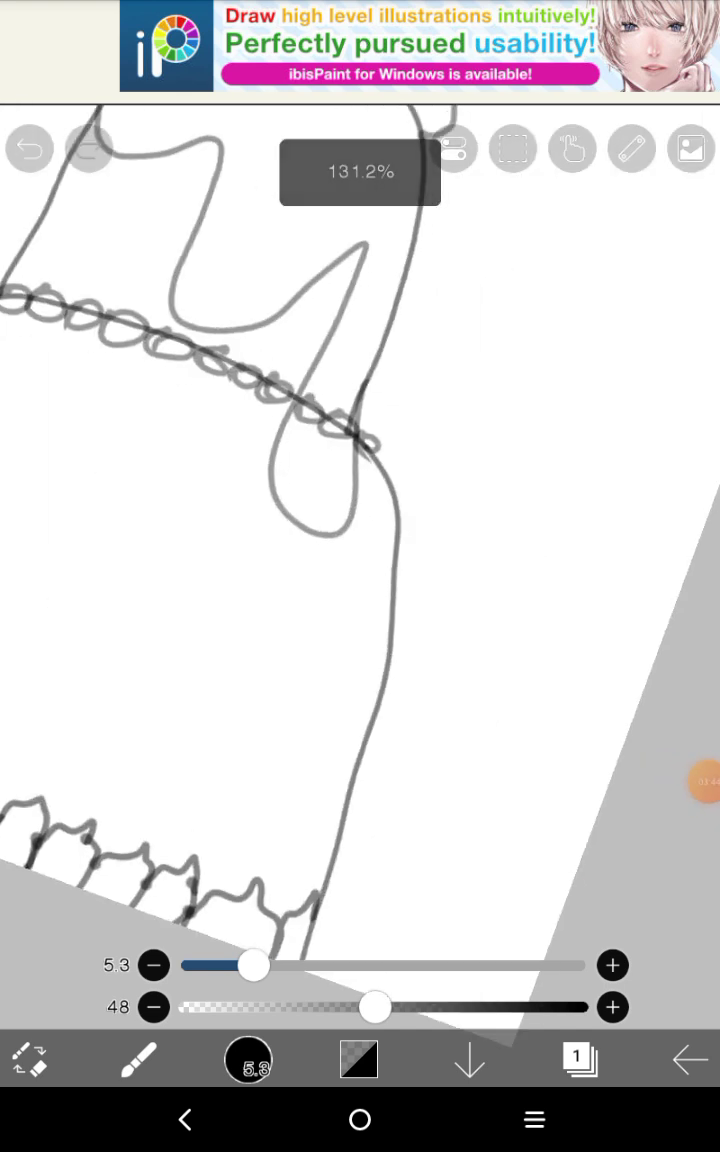
{"action": "left_click_drag", "start_coordinate": [455, 800], "coordinate": [600, 840]}
{"action": "scroll", "coordinate": [360, 500], "scroll_direction": "down", "scroll_amount": 3}
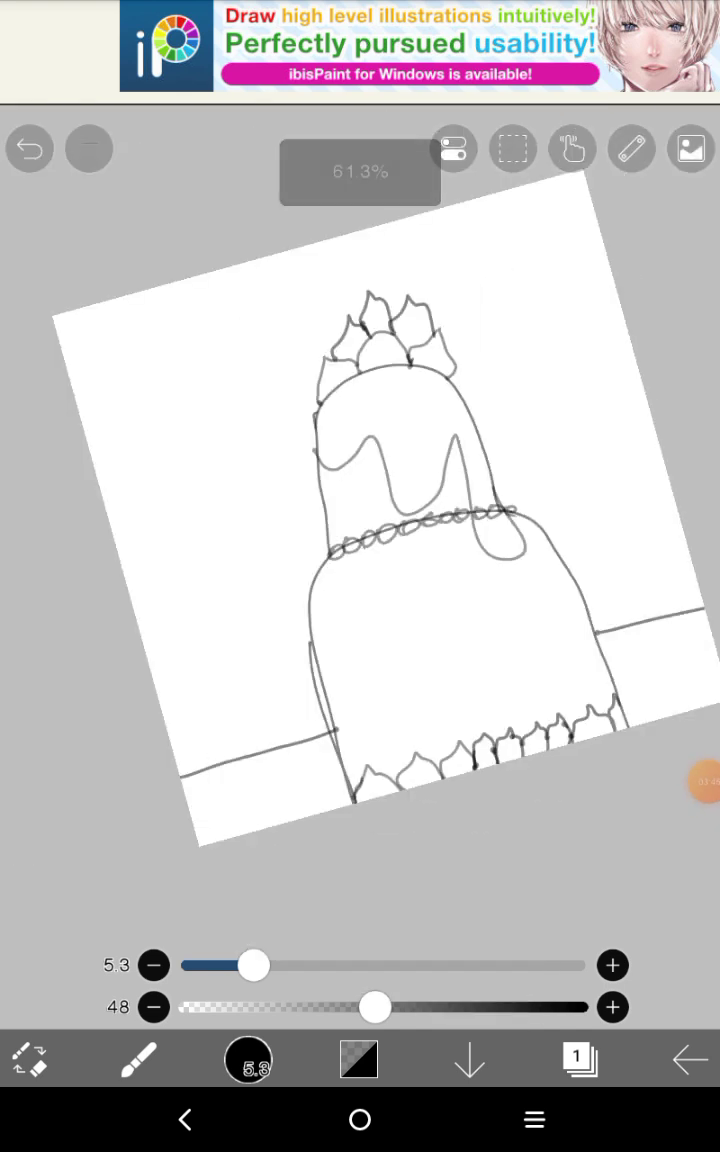
{"action": "scroll", "coordinate": [360, 500], "scroll_direction": "up", "scroll_amount": 1}
{"action": "scroll", "coordinate": [200, 500], "scroll_direction": "up", "scroll_amount": 2}
{"action": "scroll", "coordinate": [200, 500], "scroll_direction": "up", "scroll_amount": 2}
{"action": "mouse_move", "coordinate": [125, 290]}
{"action": "left_mouse_down"}
{"action": "mouse_move", "coordinate": [135, 790]}
{"action": "mouse_move", "coordinate": [146, 885]}
{"action": "left_mouse_up"}
Draw the box's top, right and bottom edges, undoing a misplaced divider
{"action": "left_click_drag", "start_coordinate": [125, 288], "coordinate": [575, 314]}
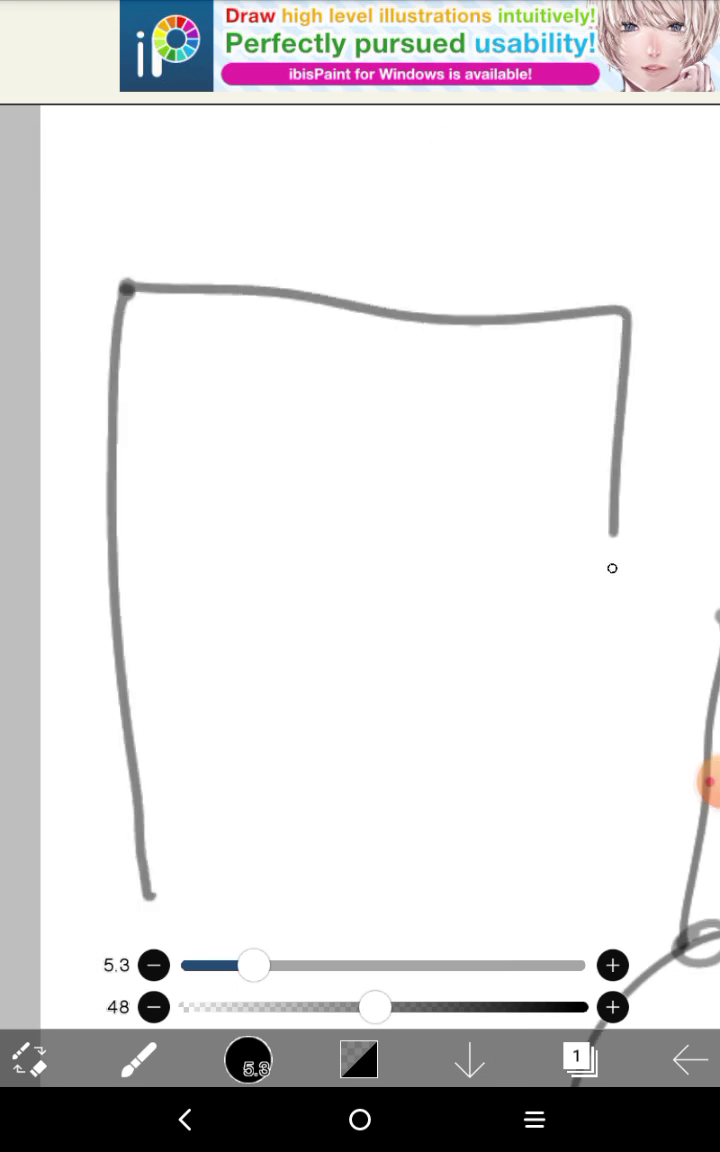
{"action": "mouse_move", "coordinate": [612, 540]}
{"action": "left_mouse_down"}
{"action": "mouse_move", "coordinate": [549, 870]}
{"action": "mouse_move", "coordinate": [140, 898]}
{"action": "left_mouse_up"}
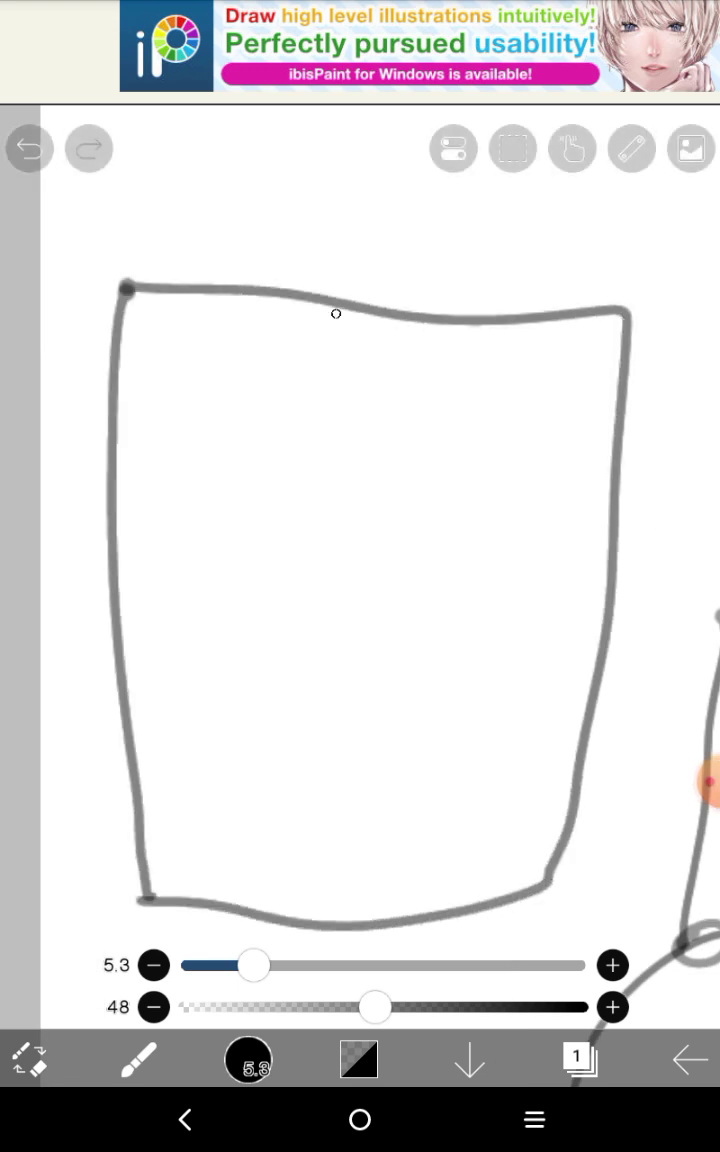
{"action": "left_click_drag", "start_coordinate": [337, 313], "coordinate": [265, 935]}
{"action": "left_click", "coordinate": [29, 148]}
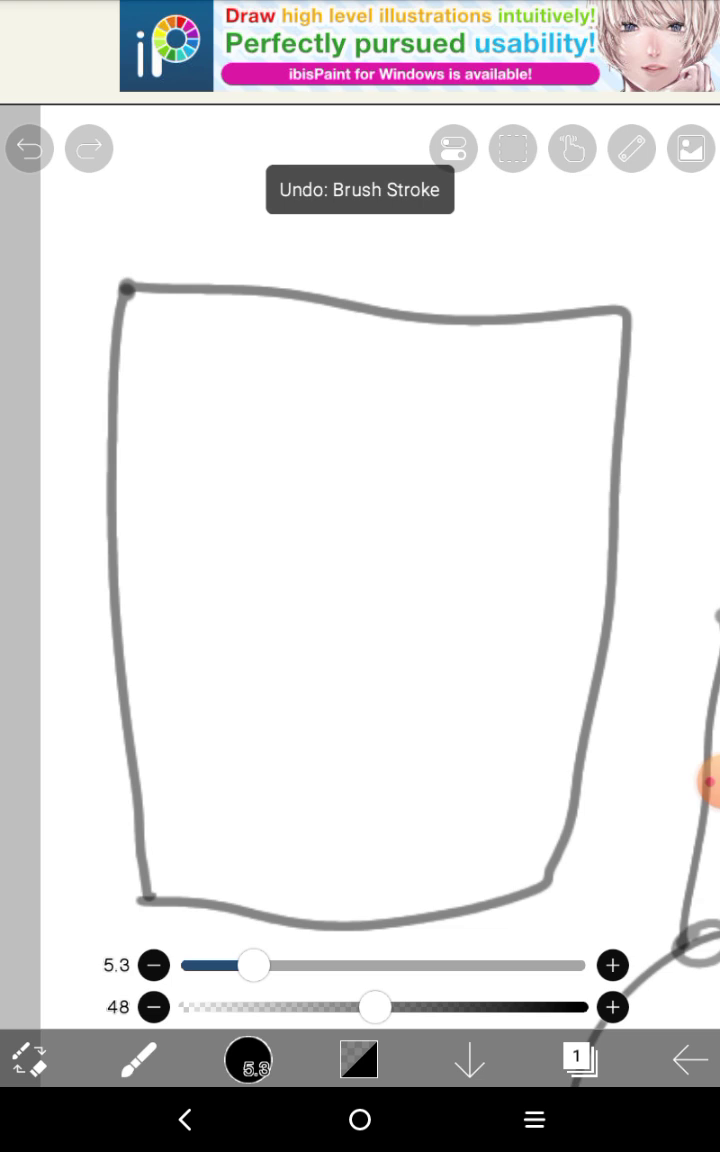
At brush size 7.2, add two vertical dividers and two horizontal crossbars inside the box
{"action": "left_click_drag", "start_coordinate": [292, 475], "coordinate": [305, 890]}
{"action": "left_click", "coordinate": [29, 148]}
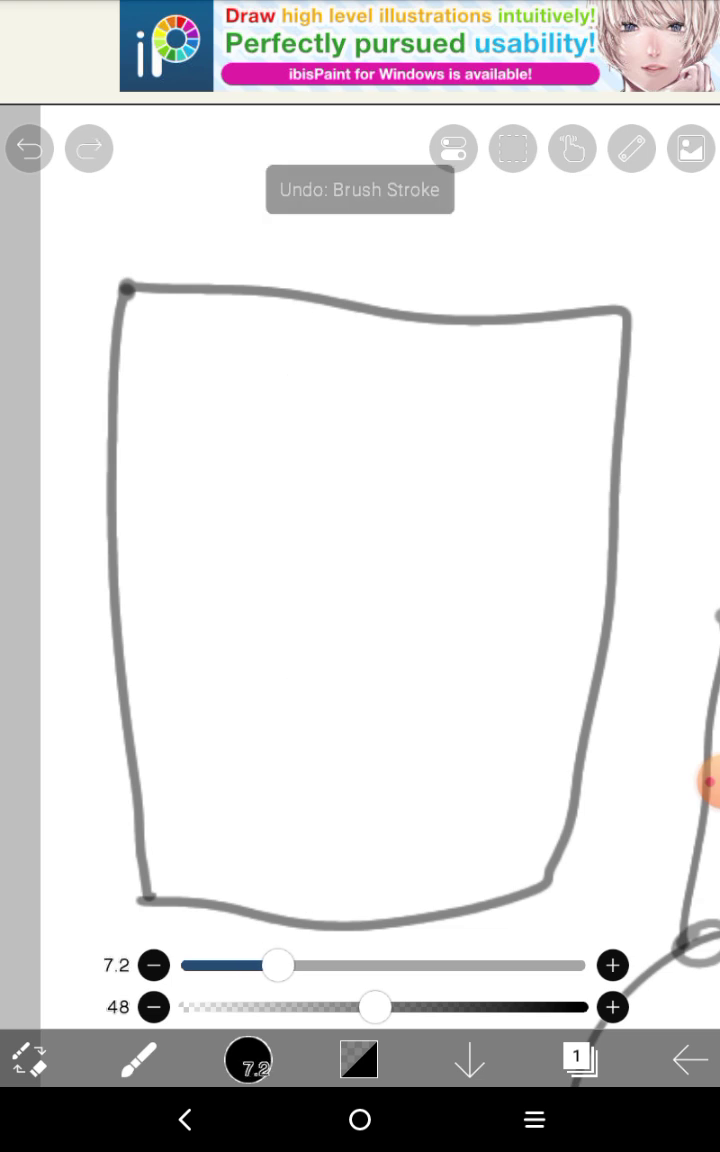
{"action": "left_click_drag", "start_coordinate": [349, 318], "coordinate": [397, 841]}
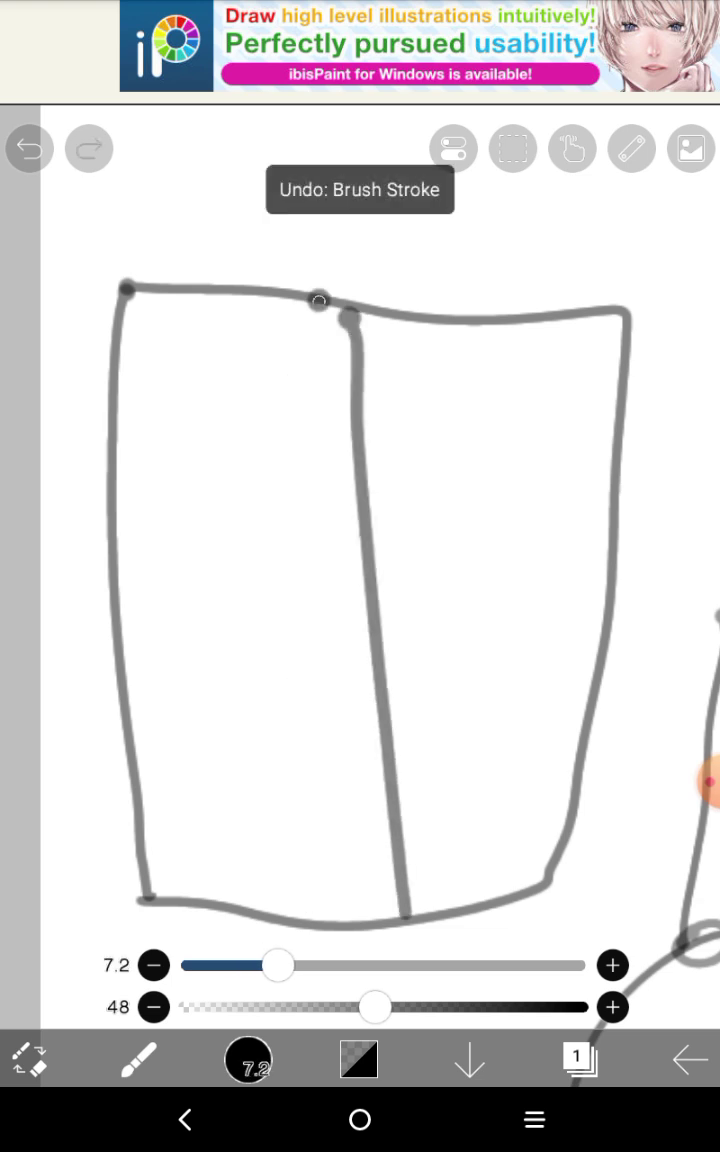
{"action": "left_click_drag", "start_coordinate": [319, 300], "coordinate": [329, 830]}
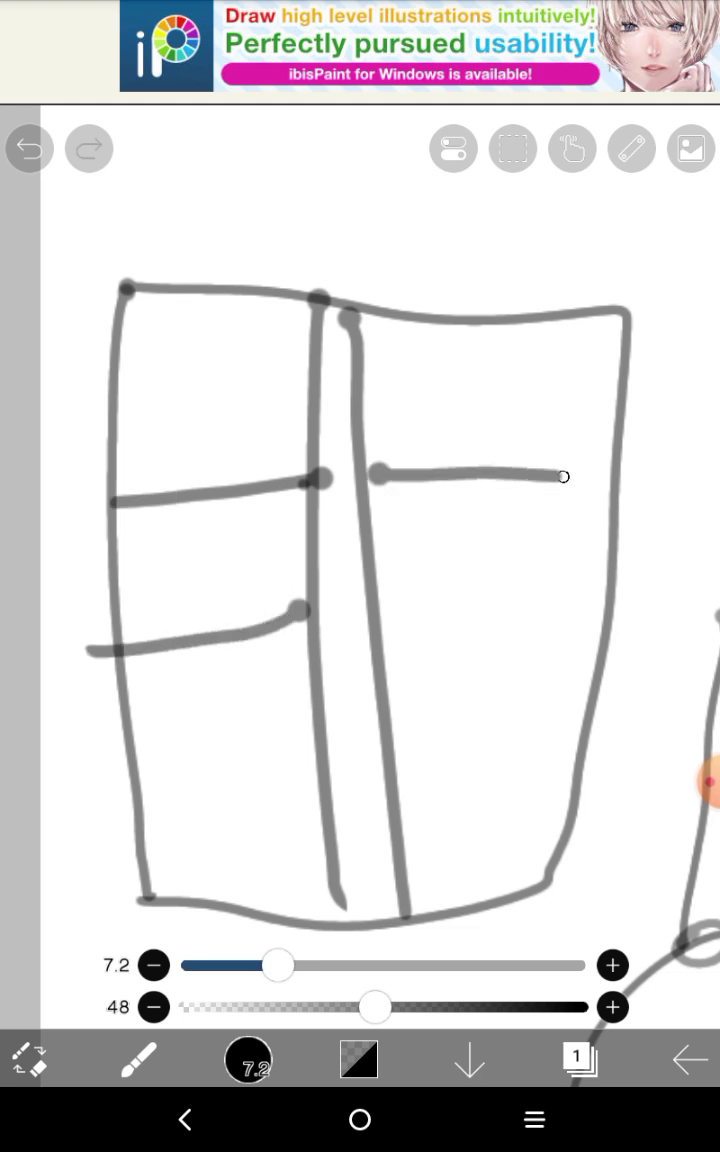
{"action": "left_click_drag", "start_coordinate": [380, 523], "coordinate": [580, 518]}
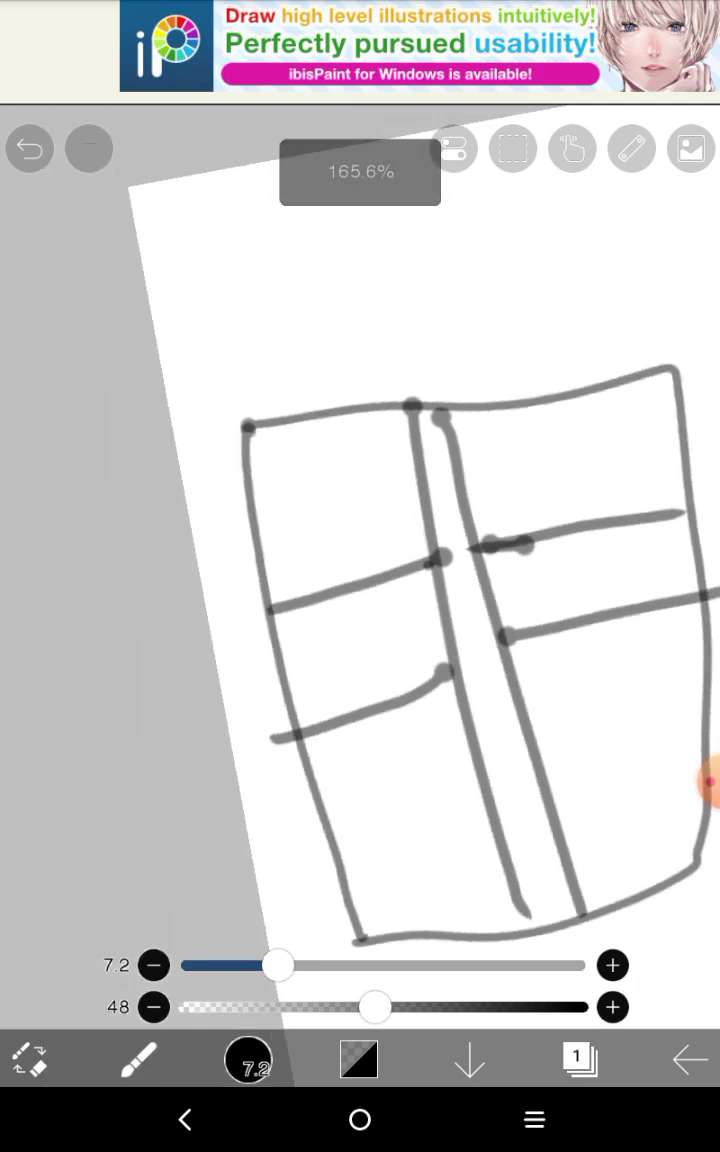
{"action": "mouse_move", "coordinate": [222, 385]}
{"action": "left_mouse_down"}
{"action": "mouse_move", "coordinate": [222, 480]}
{"action": "mouse_move", "coordinate": [336, 414]}
{"action": "left_mouse_up"}
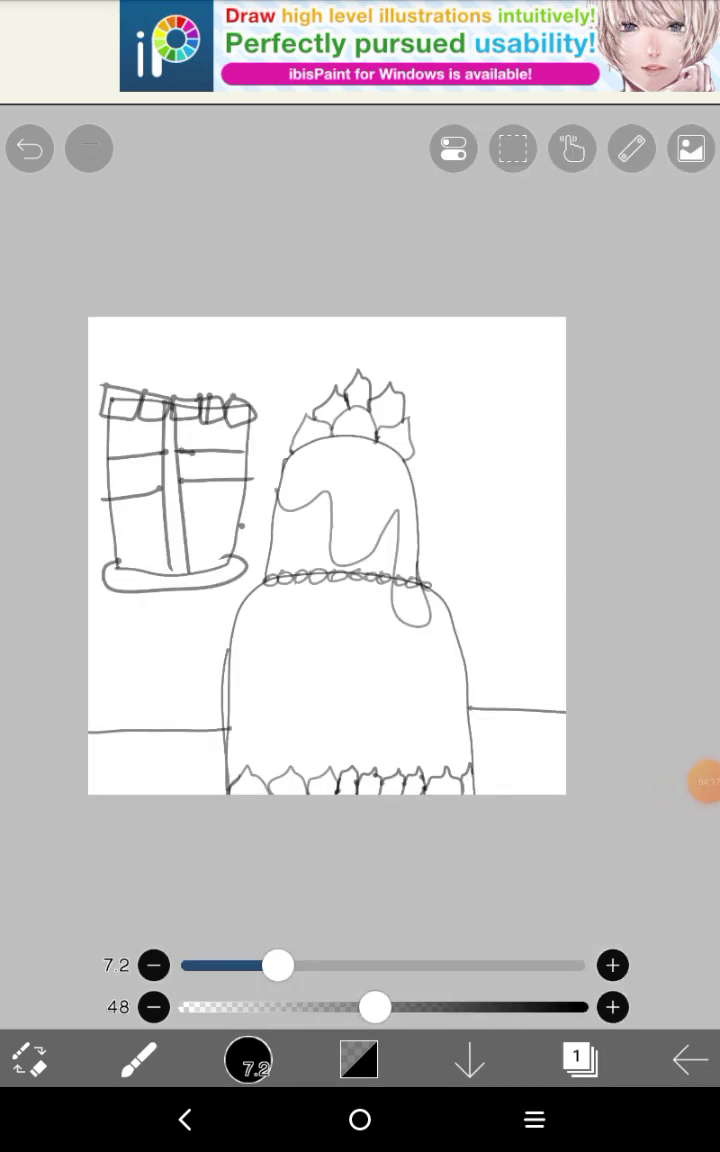
{"action": "scroll", "coordinate": [350, 550], "scroll_direction": "up", "scroll_amount": 5}
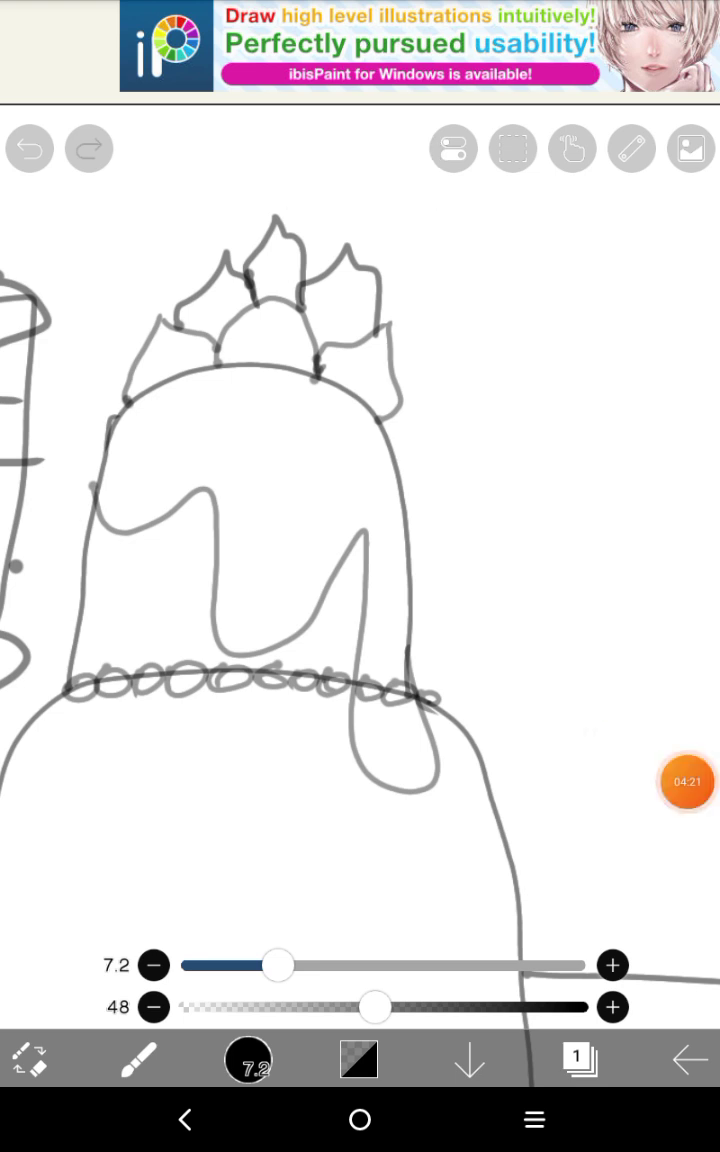
{"action": "scroll", "coordinate": [350, 550], "scroll_direction": "up", "scroll_amount": 3}
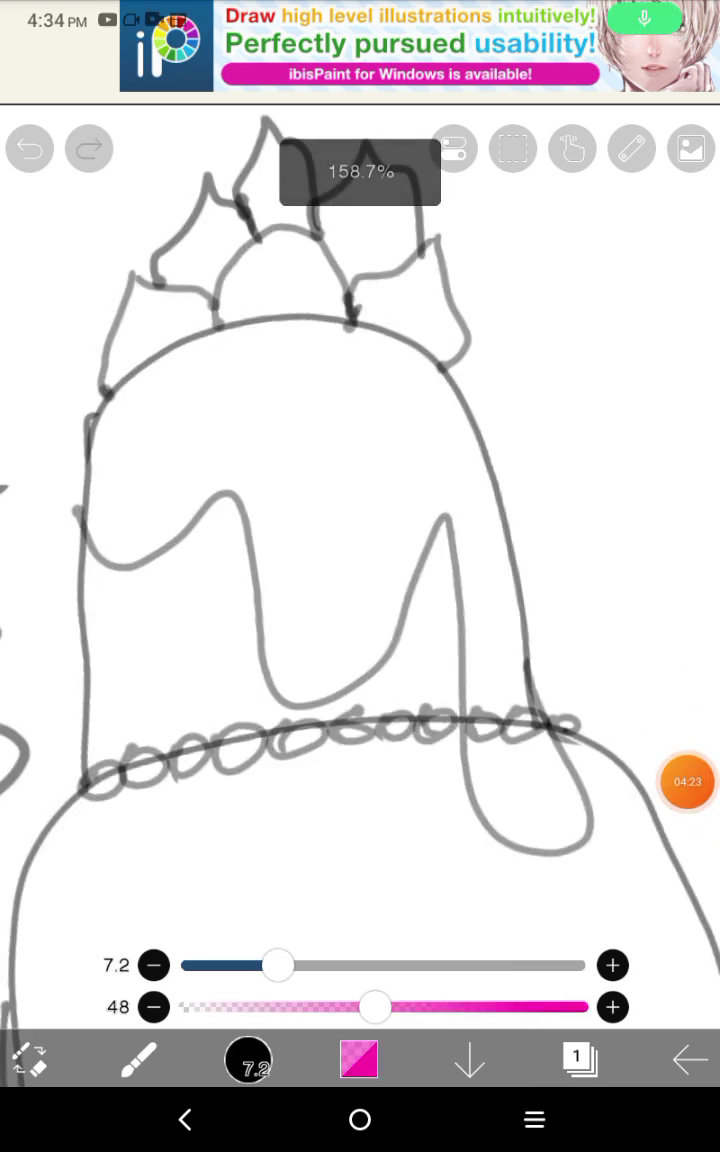
Tune the magenta brush opacity and size, testing and undoing trial pink strokes
{"action": "left_click_drag", "start_coordinate": [375, 1006], "coordinate": [340, 1006]}
{"action": "left_click_drag", "start_coordinate": [278, 965], "coordinate": [422, 965]}
{"action": "scroll", "coordinate": [360, 550], "scroll_direction": "up", "scroll_amount": 3}
{"action": "scroll", "coordinate": [360, 550], "scroll_direction": "up", "scroll_amount": 1}
{"action": "scroll", "coordinate": [360, 550], "scroll_direction": "up", "scroll_amount": 3}
{"action": "left_click_drag", "start_coordinate": [262, 470], "coordinate": [275, 760]}
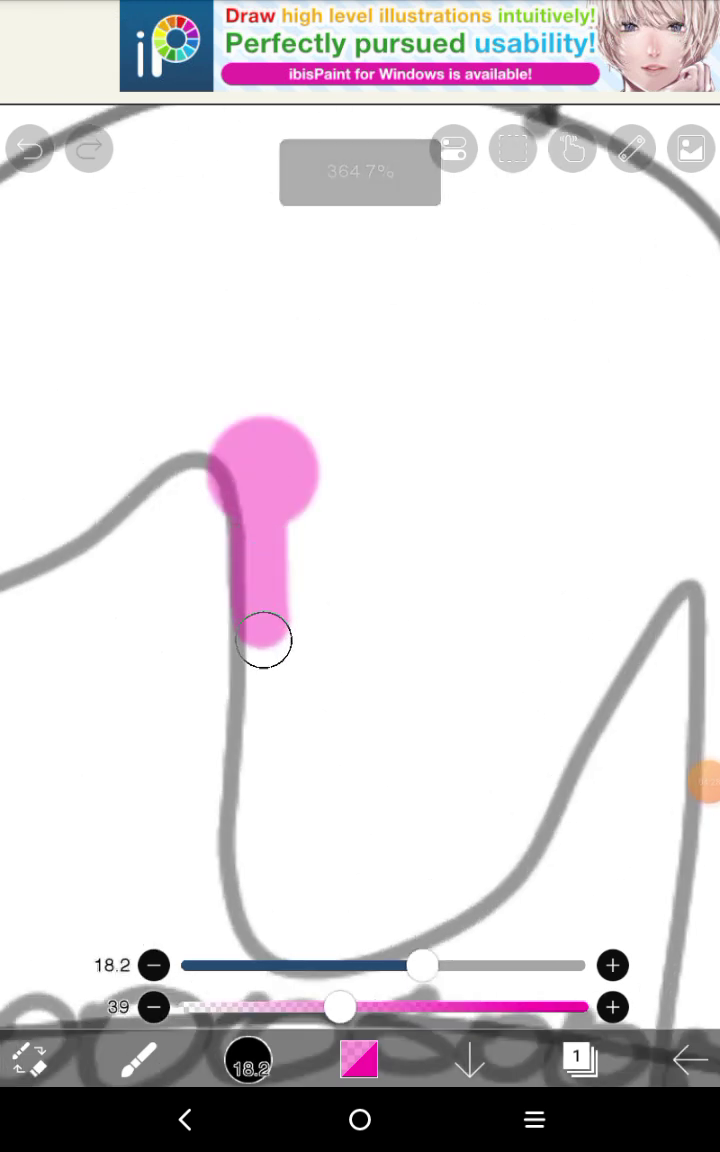
{"action": "key", "text": "ctrl+z"}
{"action": "left_click_drag", "start_coordinate": [422, 965], "coordinate": [552, 965]}
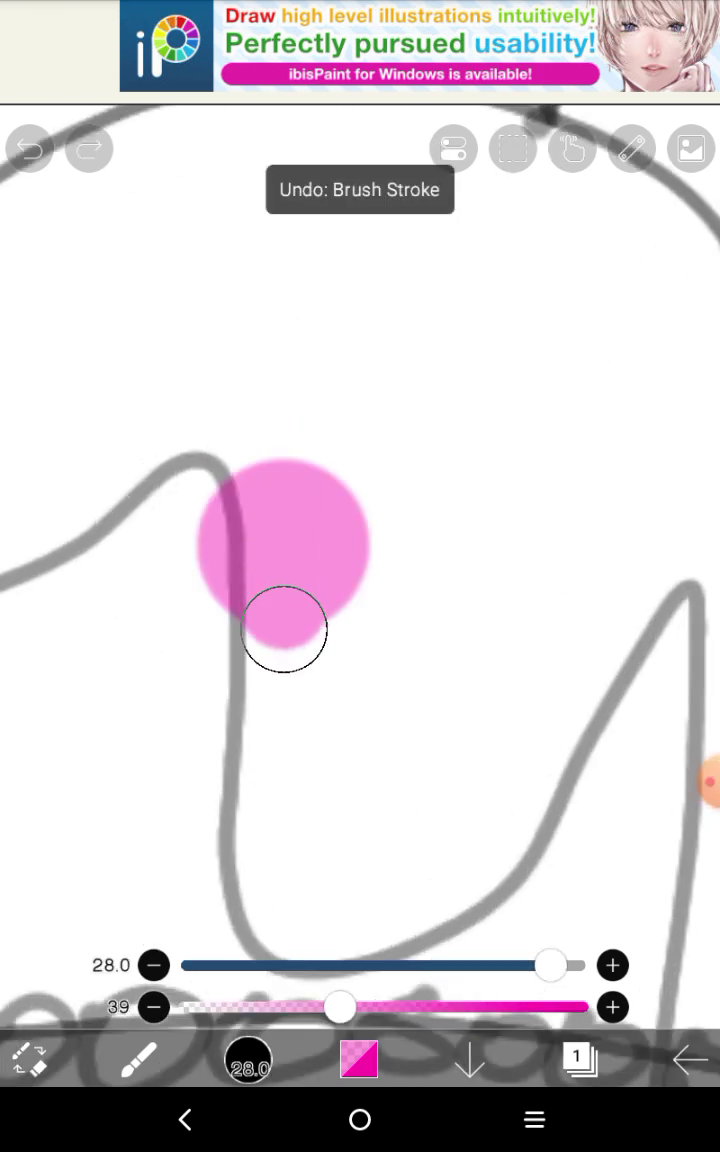
{"action": "left_click_drag", "start_coordinate": [285, 545], "coordinate": [320, 880]}
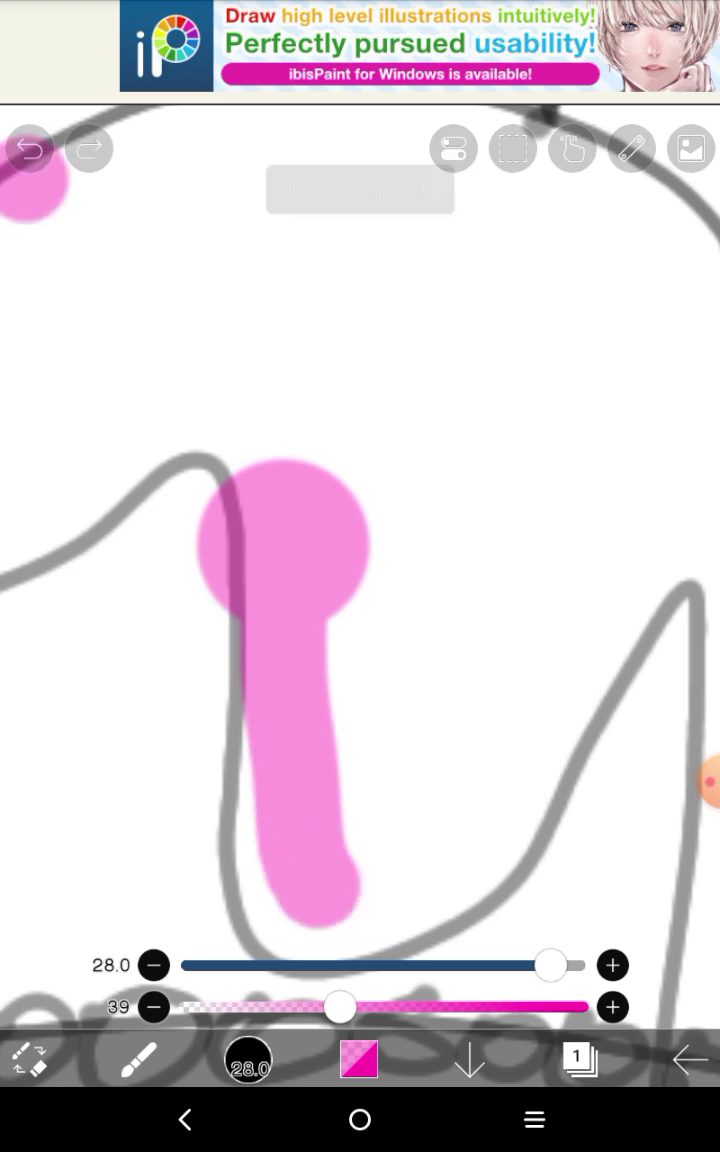
{"action": "left_click", "coordinate": [29, 148]}
{"action": "left_click_drag", "start_coordinate": [552, 965], "coordinate": [303, 965]}
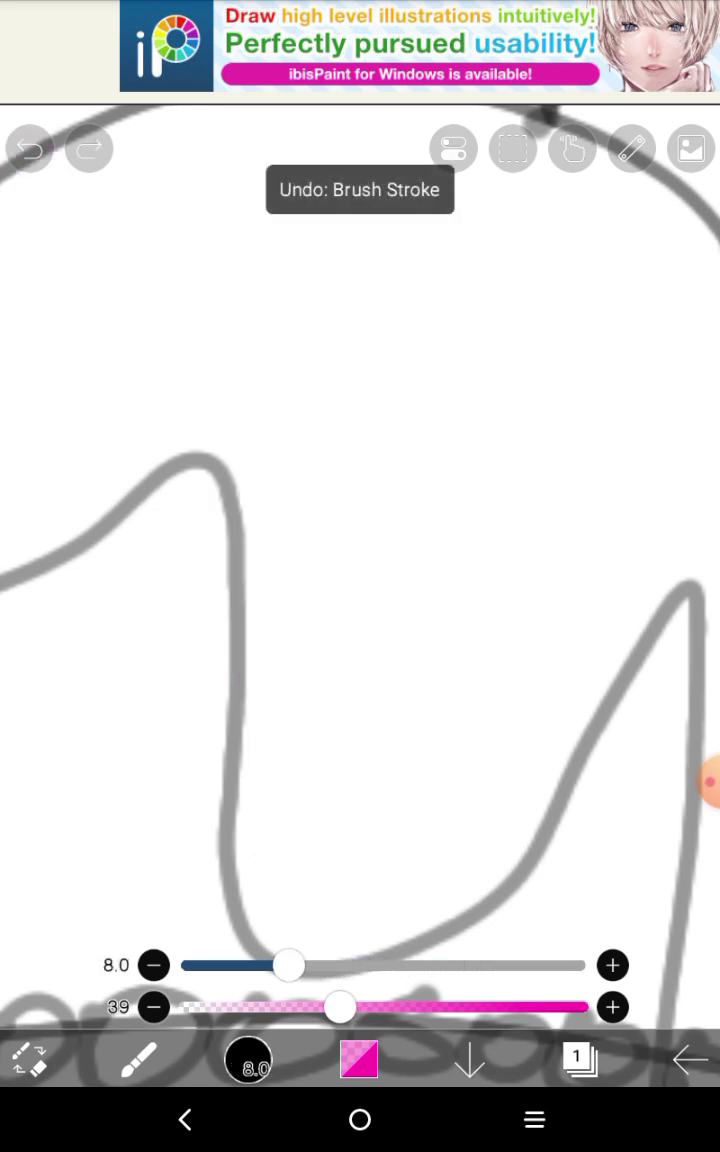
Paint pink along the drip's left edge and fill its middle
{"action": "left_click_drag", "start_coordinate": [280, 510], "coordinate": [258, 765]}
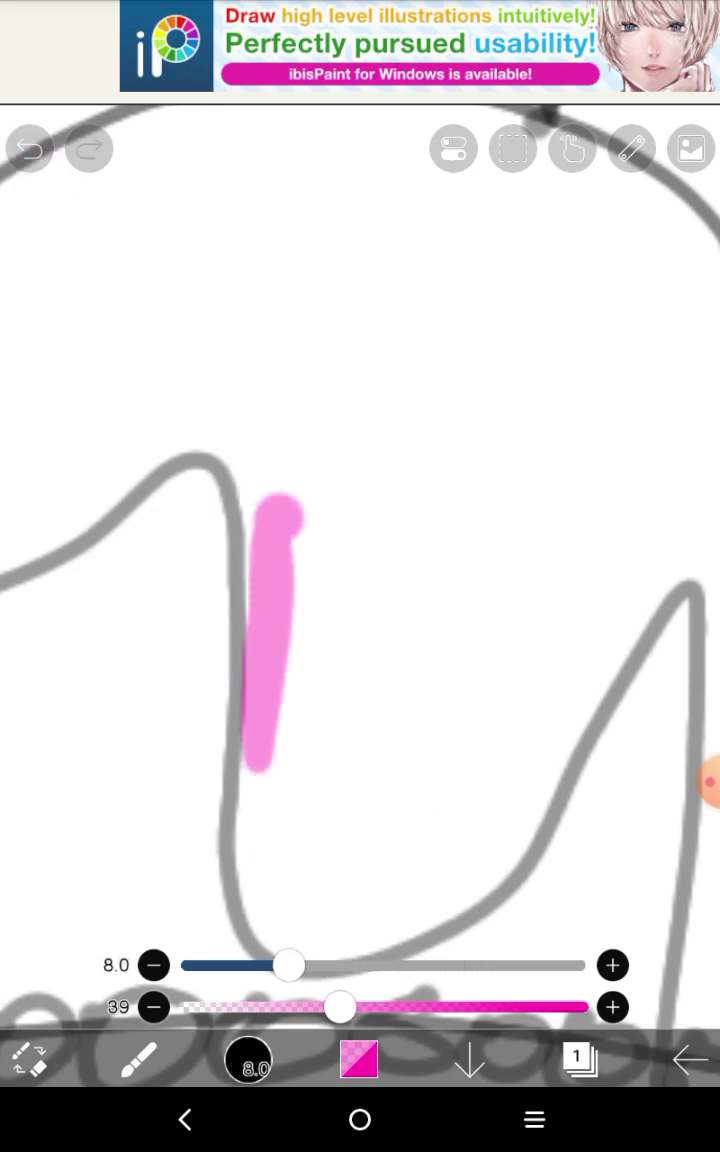
{"action": "mouse_move", "coordinate": [290, 520]}
{"action": "left_mouse_down"}
{"action": "mouse_move", "coordinate": [356, 941]}
{"action": "mouse_move", "coordinate": [590, 695]}
{"action": "mouse_move", "coordinate": [680, 570]}
{"action": "mouse_move", "coordinate": [557, 492]}
{"action": "mouse_move", "coordinate": [294, 662]}
{"action": "mouse_move", "coordinate": [295, 910]}
{"action": "mouse_move", "coordinate": [543, 712]}
{"action": "mouse_move", "coordinate": [525, 626]}
{"action": "mouse_move", "coordinate": [490, 638]}
{"action": "mouse_move", "coordinate": [308, 958]}
{"action": "left_mouse_up"}
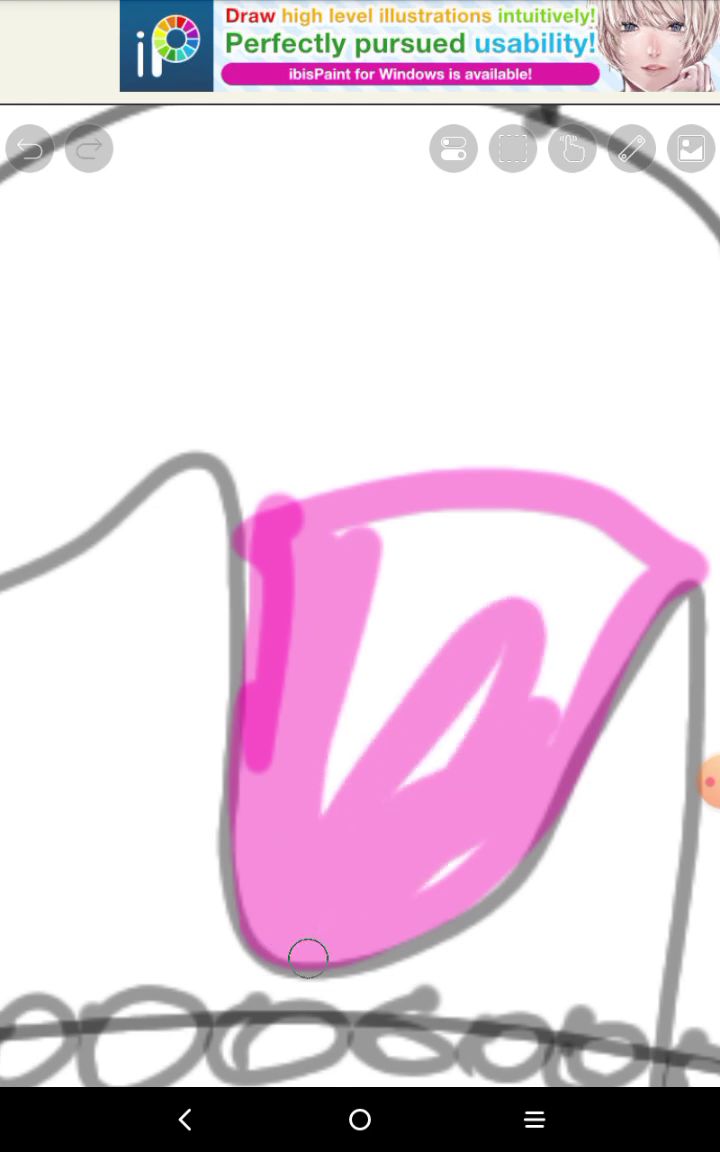
{"action": "mouse_move", "coordinate": [424, 811]}
{"action": "left_mouse_down"}
{"action": "mouse_move", "coordinate": [396, 560]}
{"action": "mouse_move", "coordinate": [370, 533]}
{"action": "mouse_move", "coordinate": [487, 542]}
{"action": "left_mouse_up"}
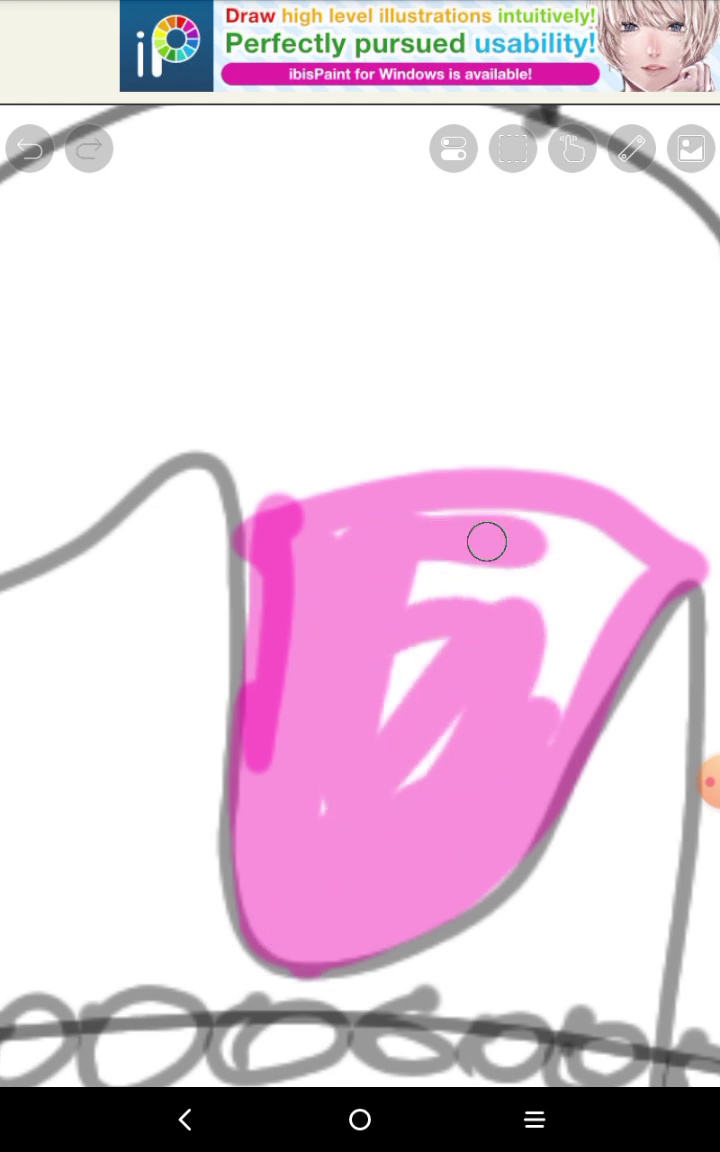
{"action": "left_click_drag", "start_coordinate": [616, 536], "coordinate": [544, 692]}
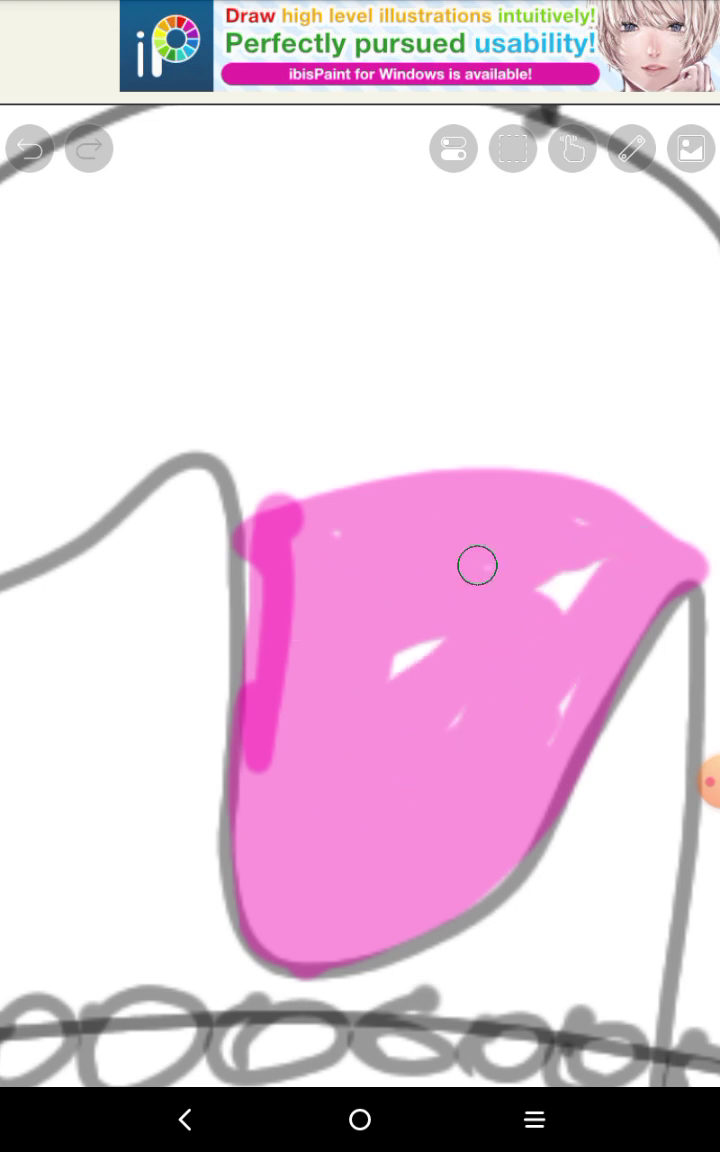
{"action": "left_click", "coordinate": [332, 550]}
Paint pink along the curved top and right edges of the icing
{"action": "left_click", "coordinate": [688, 780]}
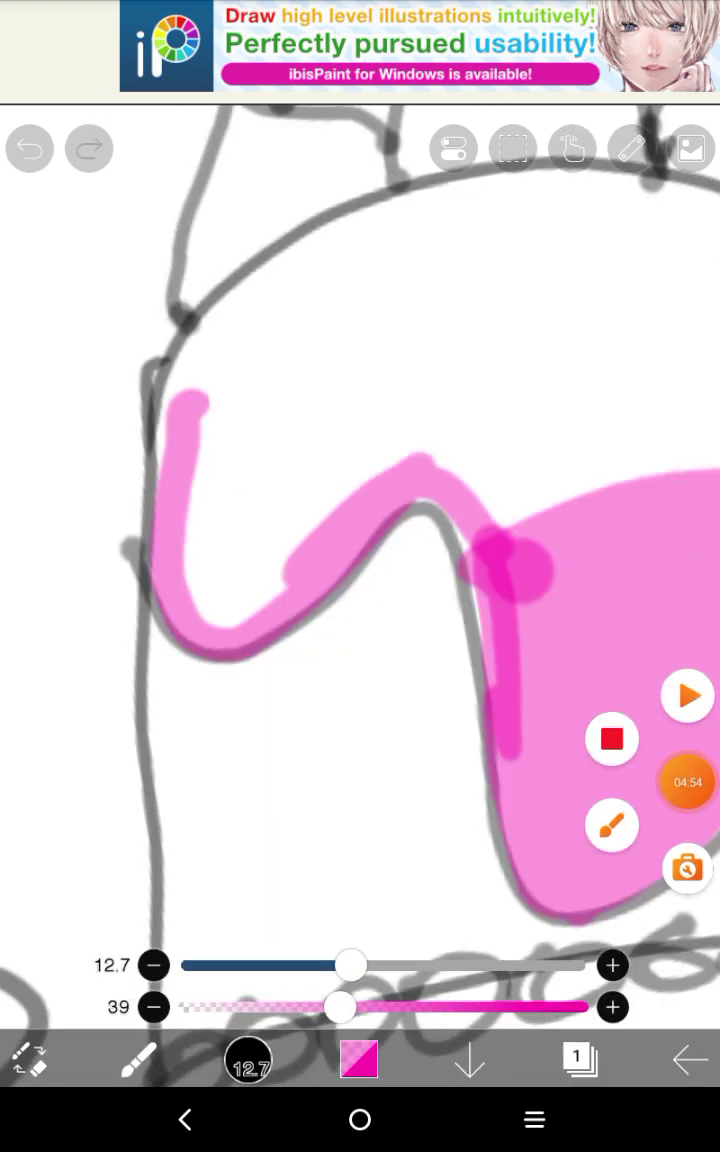
{"action": "left_click", "coordinate": [688, 780]}
{"action": "scroll", "coordinate": [360, 500], "scroll_direction": "up", "scroll_amount": 3}
{"action": "mouse_move", "coordinate": [240, 560]}
{"action": "left_mouse_down"}
{"action": "mouse_move", "coordinate": [233, 488]}
{"action": "mouse_move", "coordinate": [320, 320]}
{"action": "left_mouse_up"}
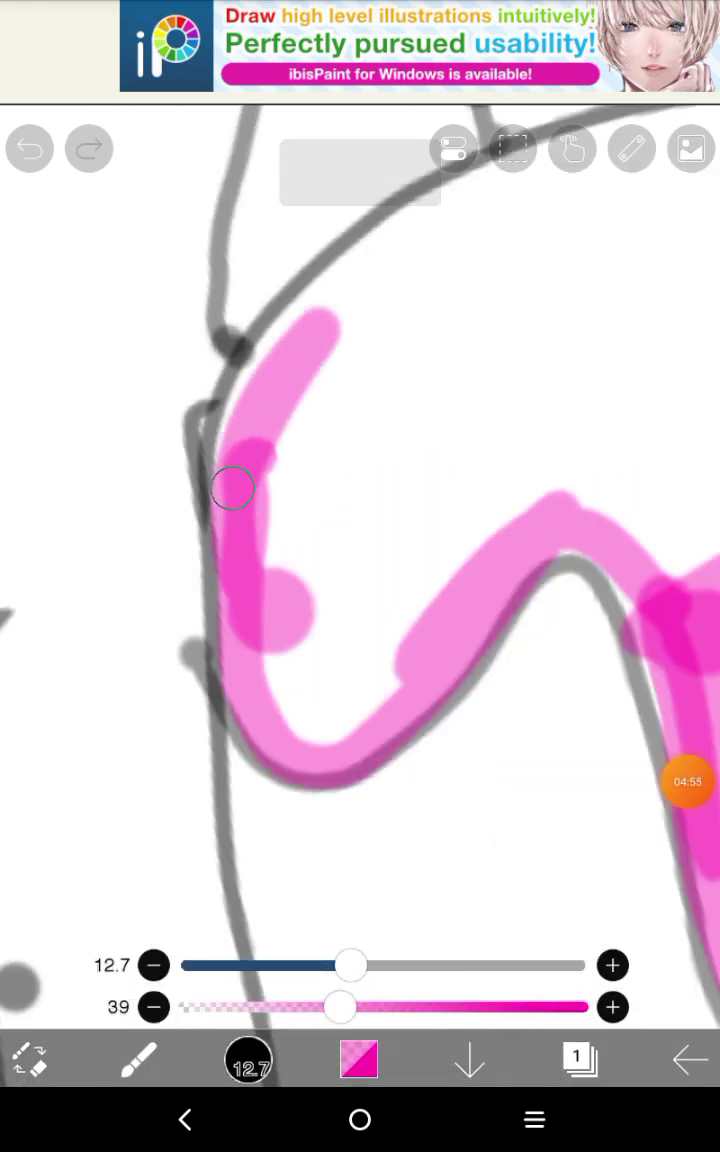
{"action": "mouse_move", "coordinate": [233, 488]}
{"action": "left_mouse_down"}
{"action": "mouse_move", "coordinate": [330, 280]}
{"action": "mouse_move", "coordinate": [520, 150]}
{"action": "left_mouse_up"}
{"action": "scroll", "coordinate": [360, 500], "scroll_direction": "down", "scroll_amount": 3}
{"action": "mouse_move", "coordinate": [330, 330]}
{"action": "left_mouse_down"}
{"action": "mouse_move", "coordinate": [378, 332]}
{"action": "mouse_move", "coordinate": [460, 270]}
{"action": "mouse_move", "coordinate": [546, 229]}
{"action": "left_mouse_up"}
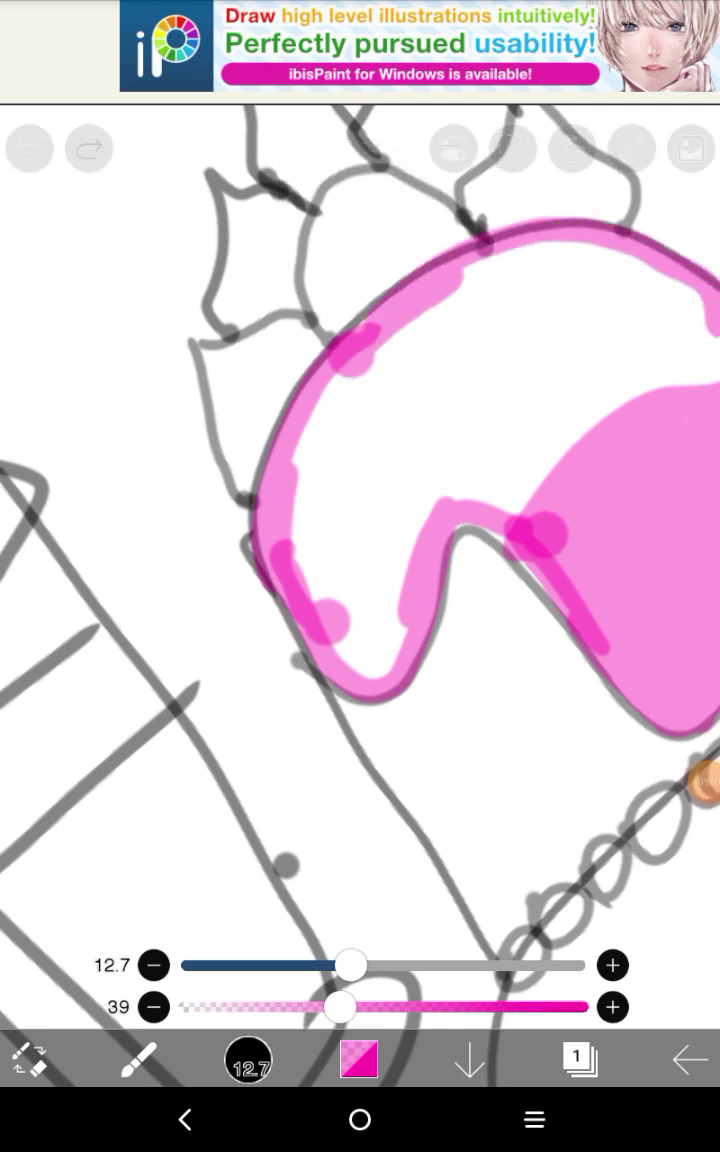
{"action": "scroll", "coordinate": [360, 500], "scroll_direction": "up", "scroll_amount": 2}
{"action": "left_click_drag", "start_coordinate": [500, 315], "coordinate": [545, 380]}
{"action": "scroll", "coordinate": [360, 500], "scroll_direction": "up", "scroll_amount": 1}
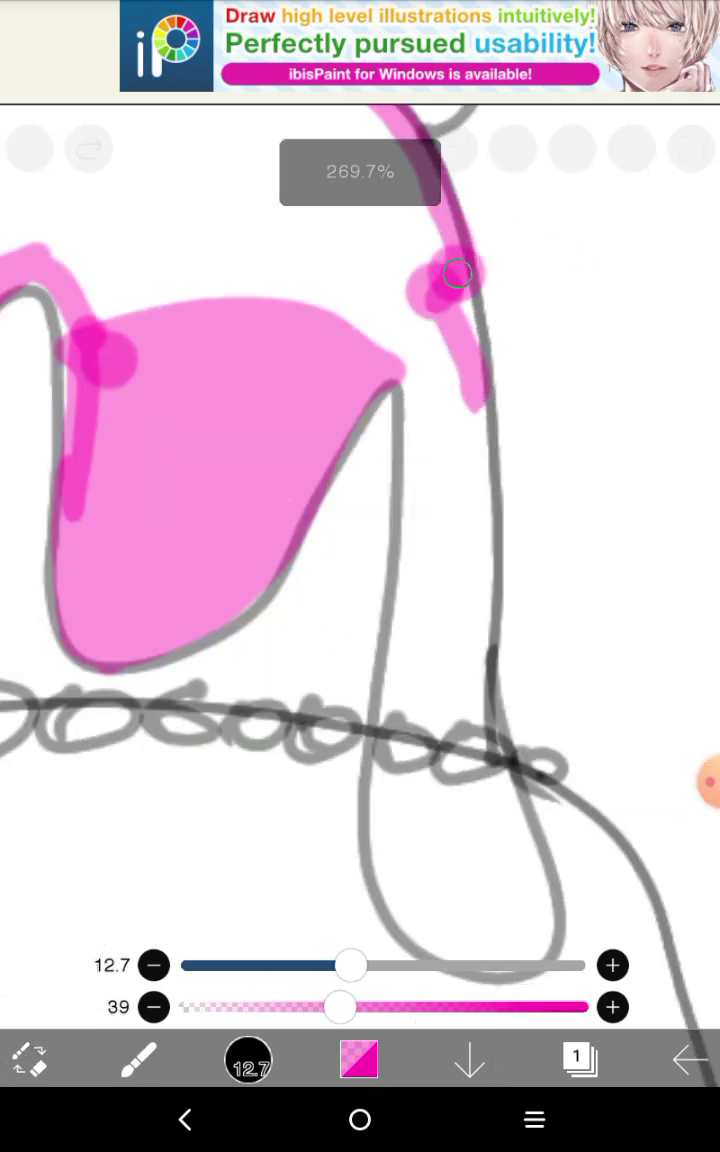
Fill the long right drip, drip loop and remaining white gaps with pink
{"action": "left_click_drag", "start_coordinate": [440, 250], "coordinate": [525, 935]}
{"action": "left_click_drag", "start_coordinate": [507, 782], "coordinate": [541, 938]}
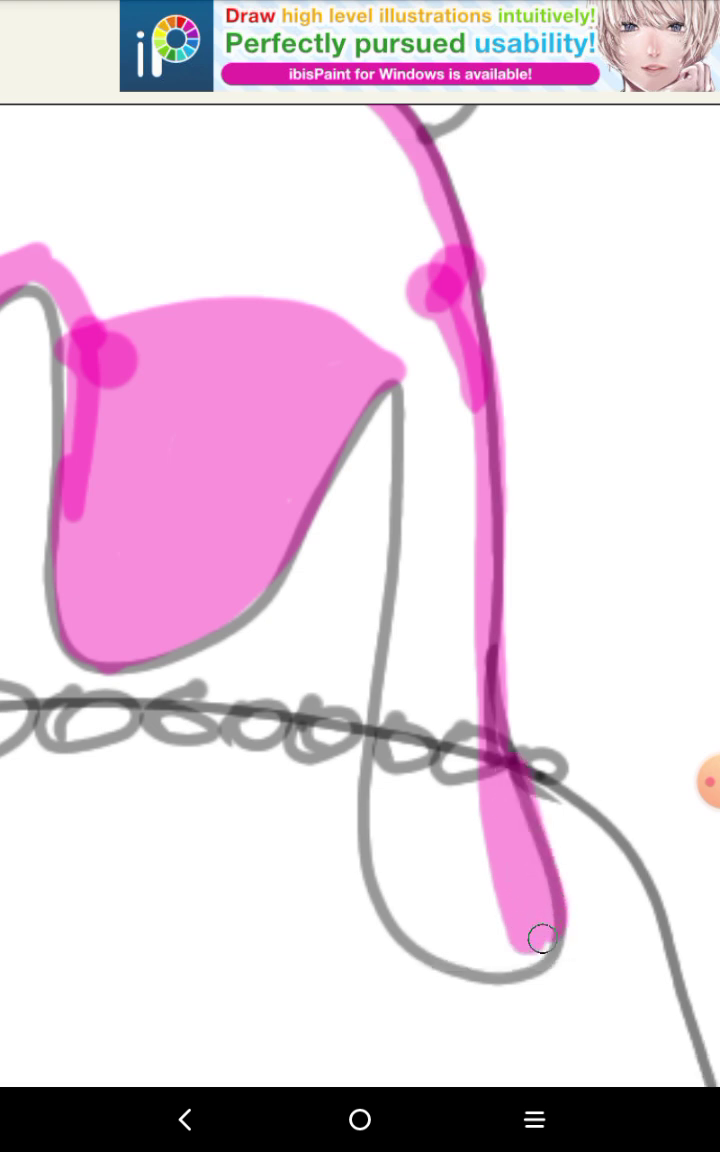
{"action": "mouse_move", "coordinate": [388, 872]}
{"action": "left_mouse_down"}
{"action": "mouse_move", "coordinate": [388, 690]}
{"action": "mouse_move", "coordinate": [417, 928]}
{"action": "mouse_move", "coordinate": [385, 386]}
{"action": "left_mouse_up"}
{"action": "left_click_drag", "start_coordinate": [379, 301], "coordinate": [390, 725]}
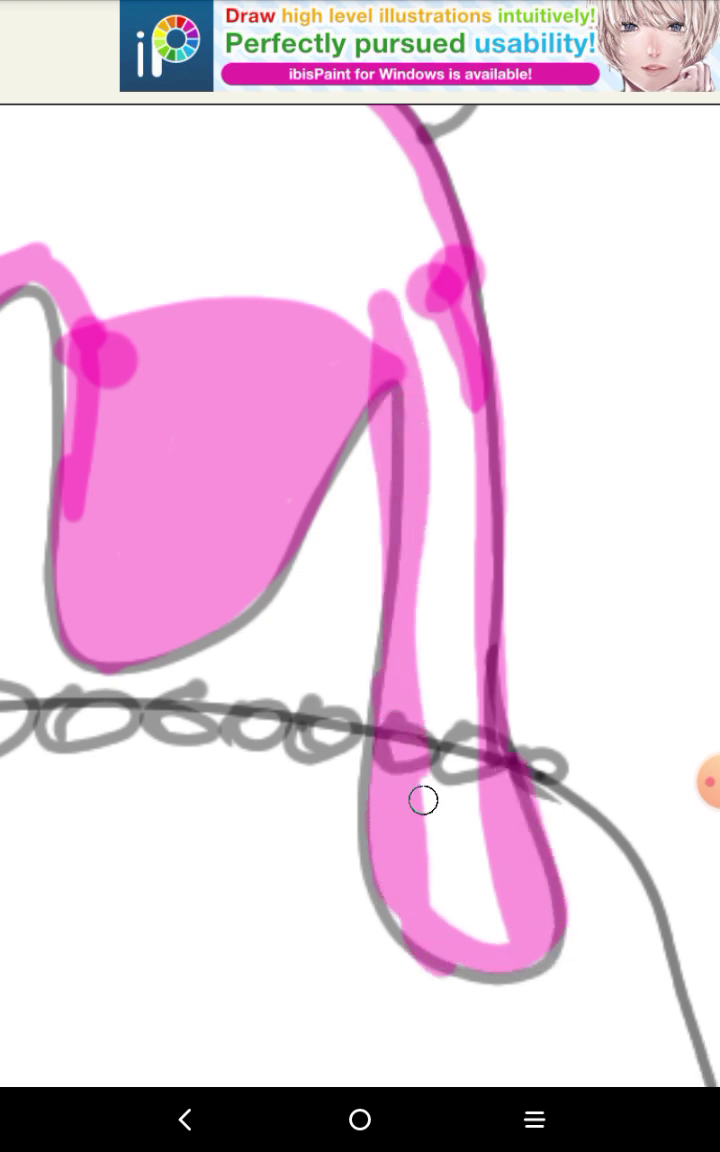
{"action": "left_click_drag", "start_coordinate": [345, 965], "coordinate": [447, 965]}
{"action": "mouse_move", "coordinate": [400, 700]}
{"action": "left_mouse_down"}
{"action": "mouse_move", "coordinate": [452, 764]}
{"action": "mouse_move", "coordinate": [475, 920]}
{"action": "mouse_move", "coordinate": [440, 640]}
{"action": "mouse_move", "coordinate": [430, 310]}
{"action": "mouse_move", "coordinate": [441, 607]}
{"action": "left_mouse_up"}
{"action": "scroll", "coordinate": [441, 607], "scroll_direction": "down", "scroll_amount": 5}
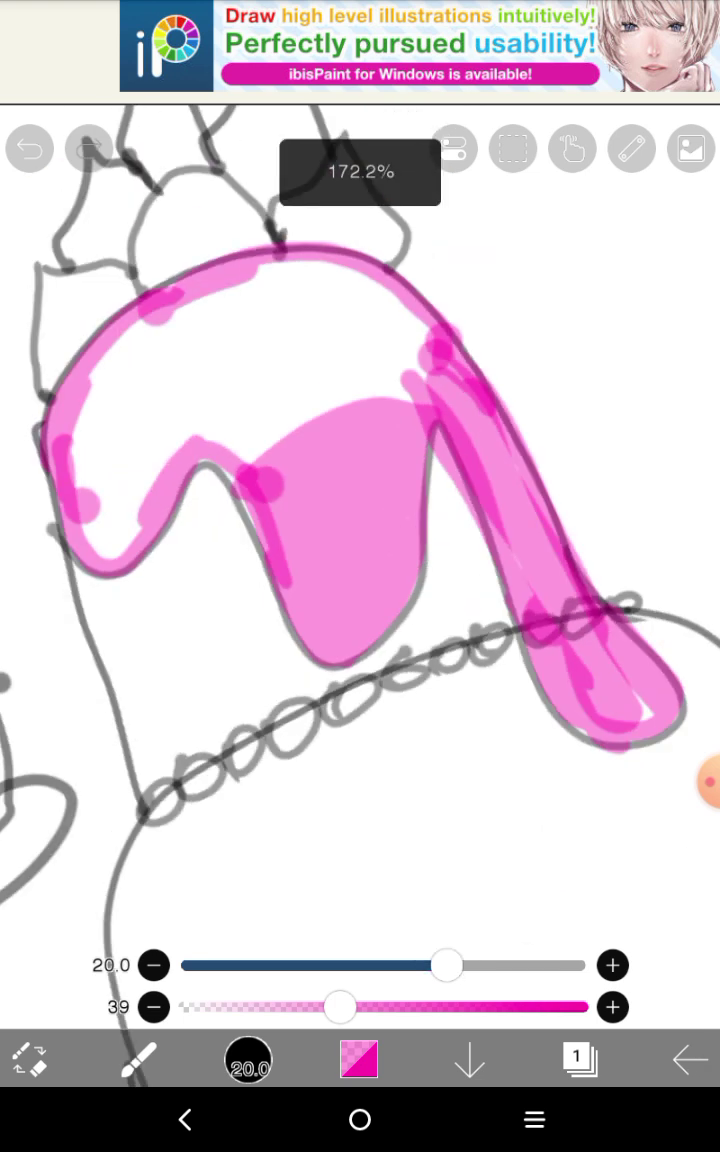
{"action": "mouse_move", "coordinate": [270, 630]}
{"action": "left_mouse_down"}
{"action": "mouse_move", "coordinate": [374, 520]}
{"action": "mouse_move", "coordinate": [205, 640]}
{"action": "mouse_move", "coordinate": [258, 660]}
{"action": "mouse_move", "coordinate": [210, 540]}
{"action": "mouse_move", "coordinate": [260, 578]}
{"action": "left_mouse_up"}
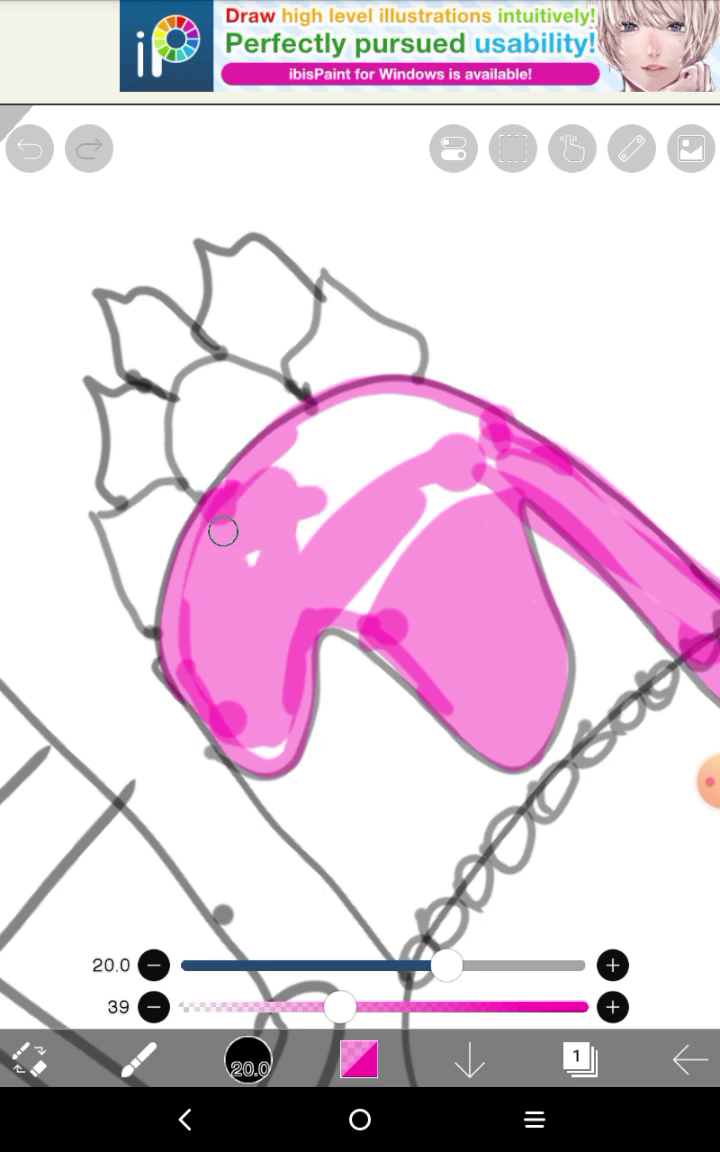
{"action": "left_click_drag", "start_coordinate": [223, 531], "coordinate": [255, 513]}
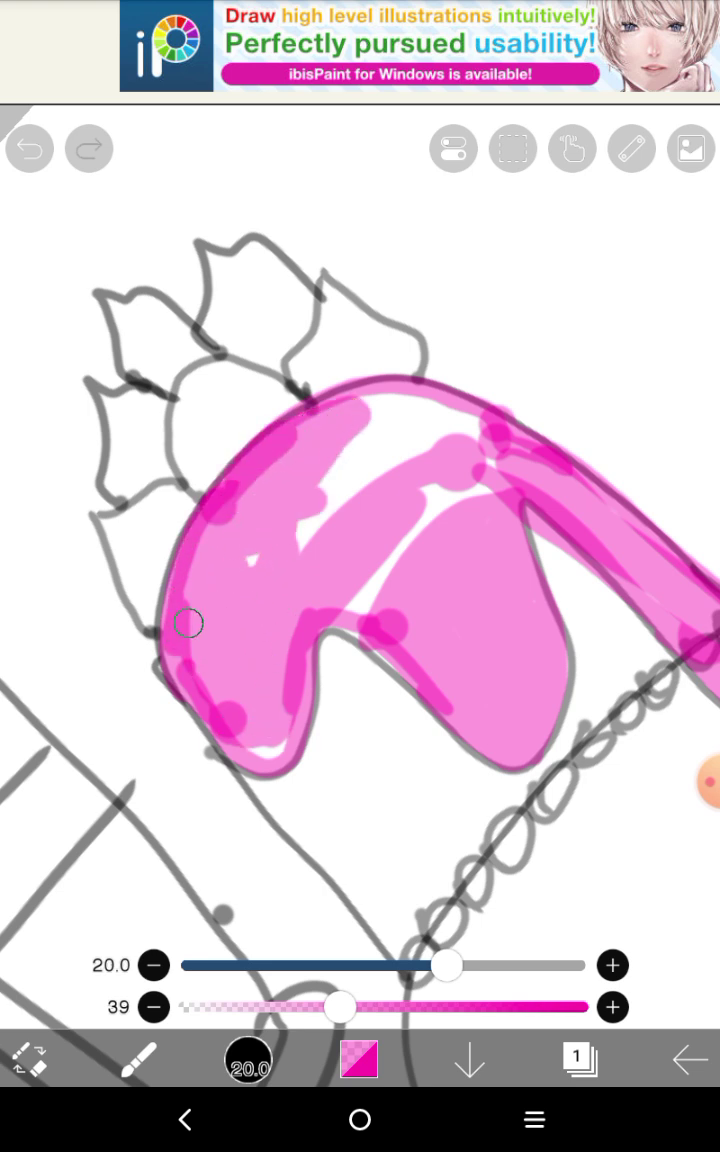
Add darker pink shading along the inner left edge and diagonally, then shrink the brush
{"action": "left_click_drag", "start_coordinate": [295, 600], "coordinate": [293, 745]}
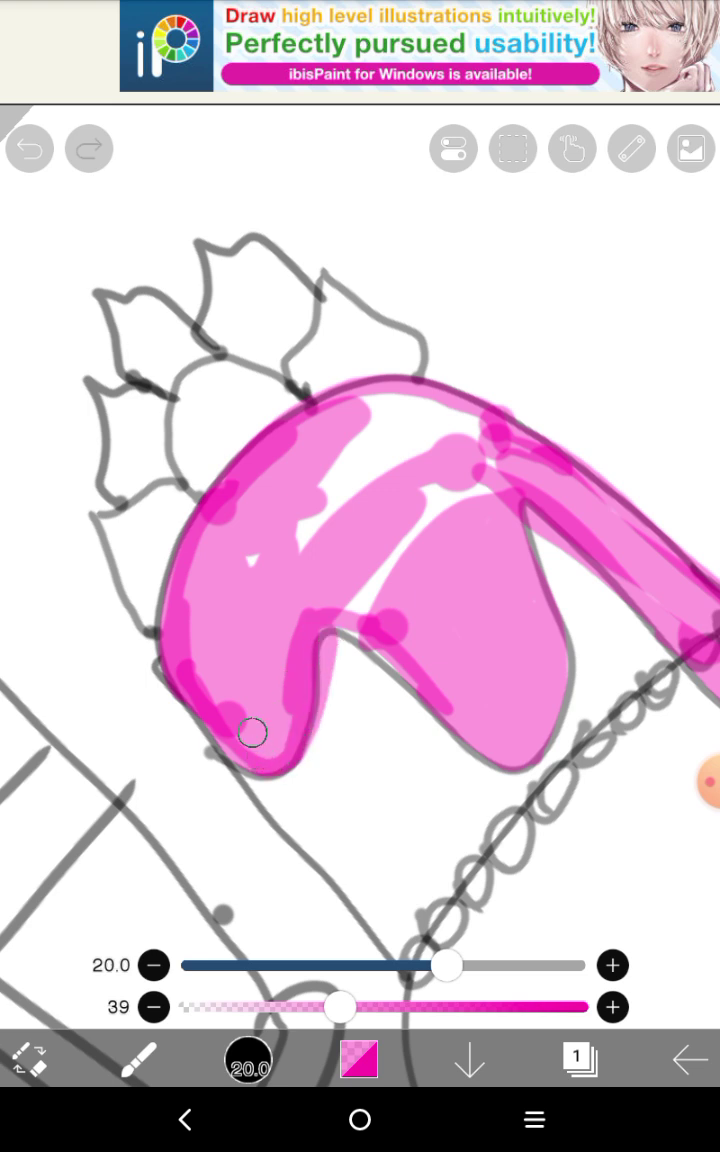
{"action": "mouse_move", "coordinate": [344, 559]}
{"action": "left_mouse_down"}
{"action": "mouse_move", "coordinate": [482, 520]}
{"action": "mouse_move", "coordinate": [433, 491]}
{"action": "left_mouse_up"}
{"action": "scroll", "coordinate": [418, 440], "scroll_direction": "up", "scroll_amount": 3}
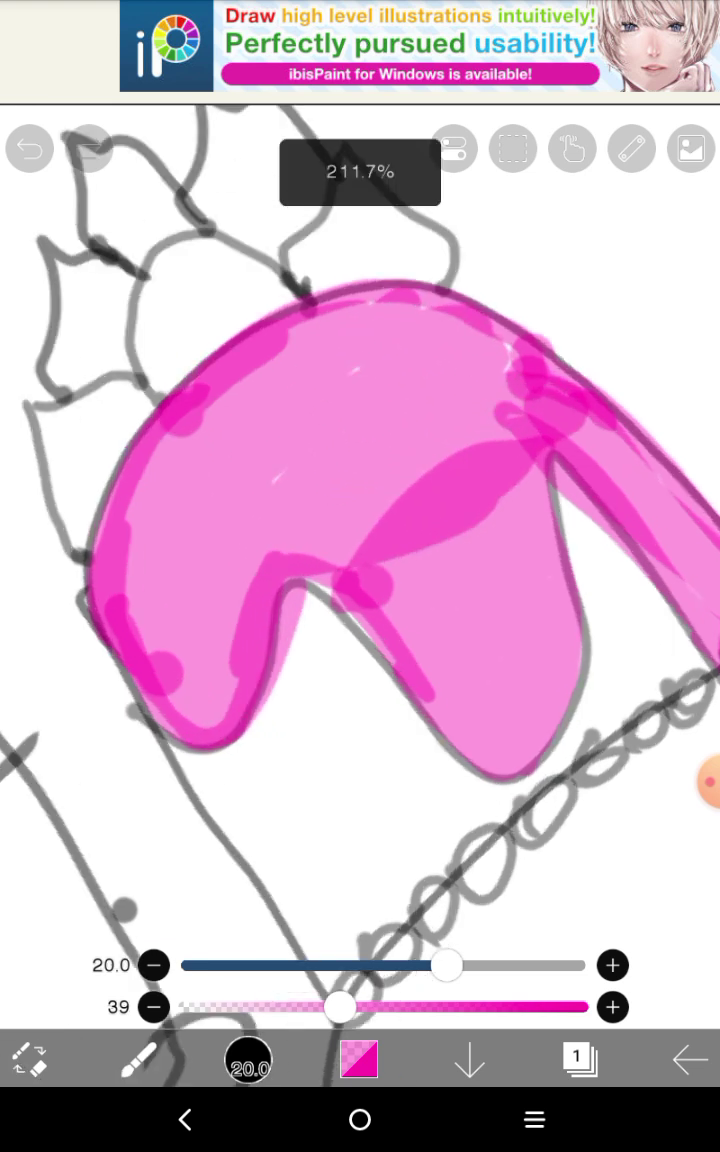
{"action": "scroll", "coordinate": [418, 440], "scroll_direction": "up", "scroll_amount": 1}
{"action": "mouse_move", "coordinate": [339, 1006]}
{"action": "left_mouse_down"}
{"action": "mouse_move", "coordinate": [560, 1006]}
{"action": "mouse_move", "coordinate": [391, 1006]}
{"action": "left_mouse_up"}
{"action": "left_click_drag", "start_coordinate": [447, 965], "coordinate": [307, 965]}
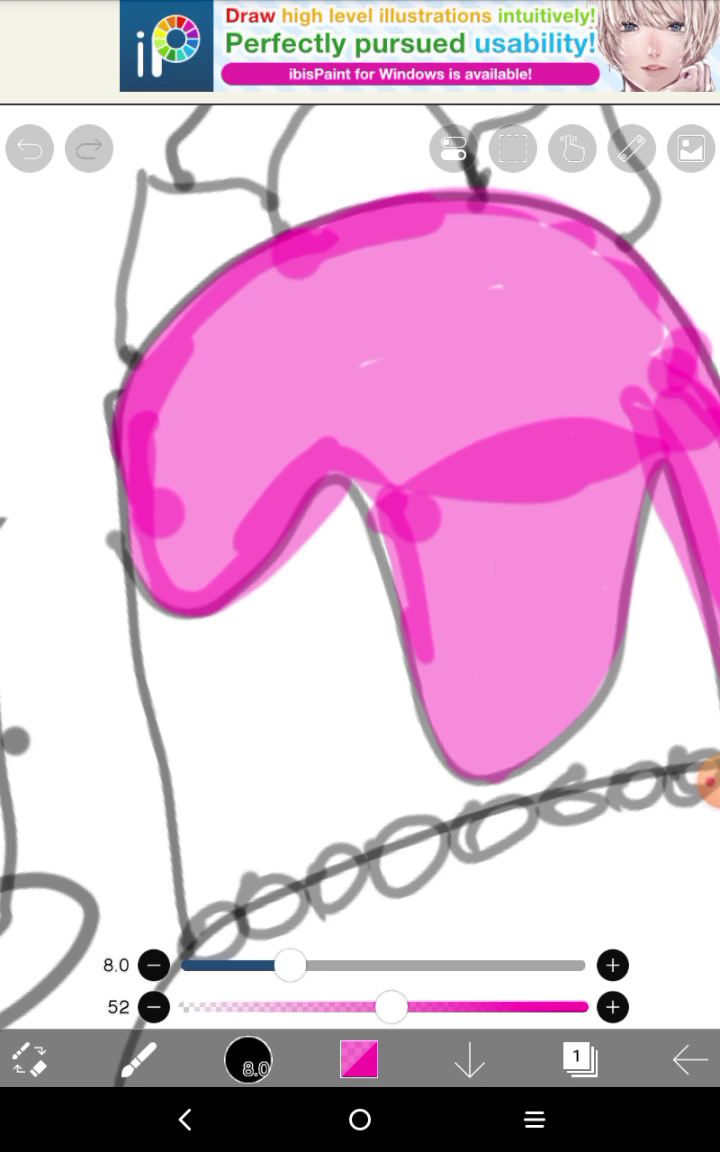
{"action": "scroll", "coordinate": [360, 500], "scroll_direction": "up", "scroll_amount": 3}
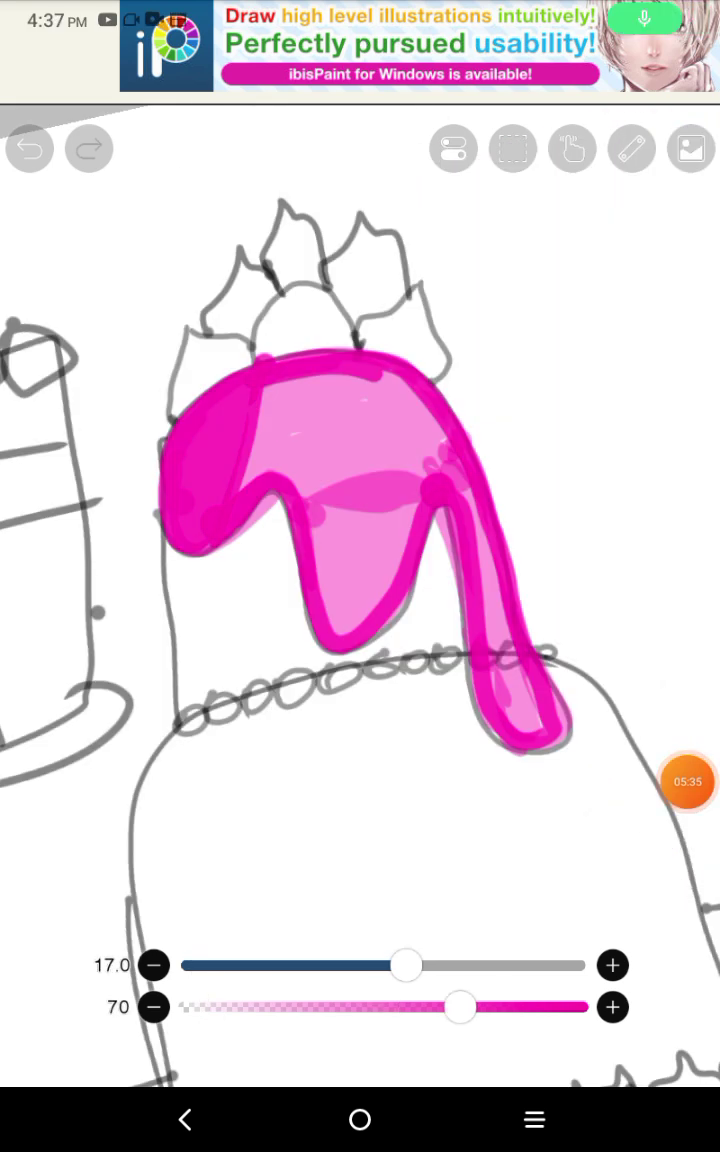
{"action": "left_click", "coordinate": [687, 781]}
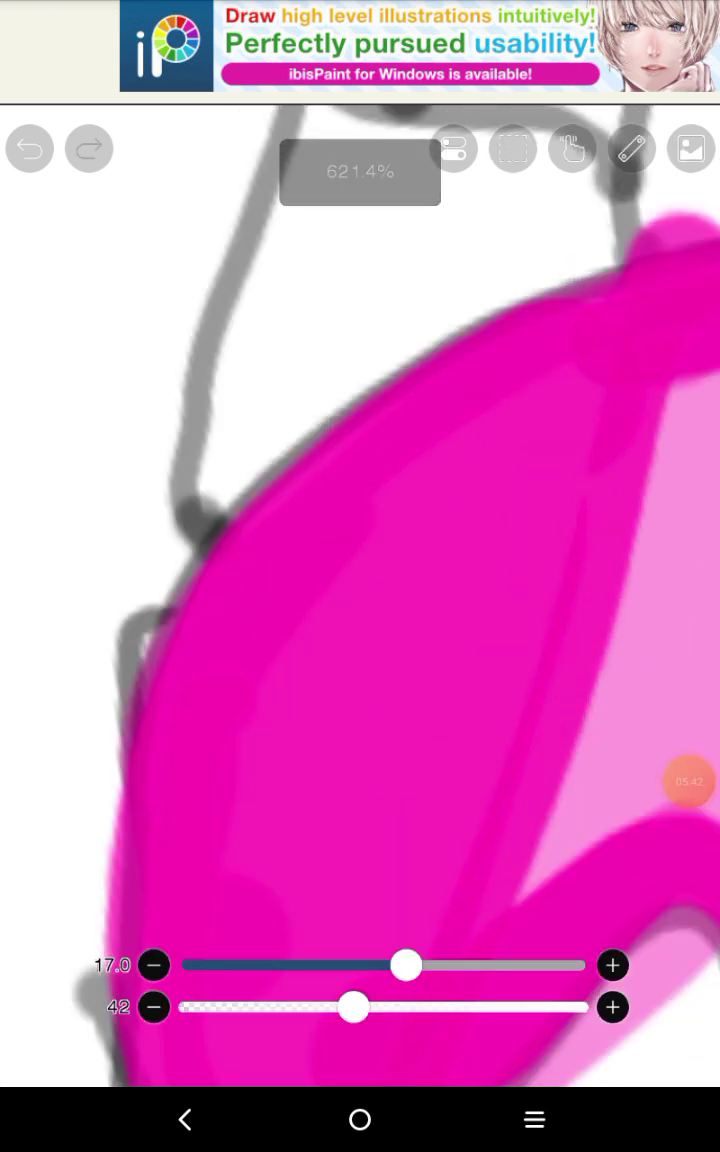
With a size 4.1 light pink brush, draw edge shine lines and a small star sparkle
{"action": "left_click", "coordinate": [687, 781]}
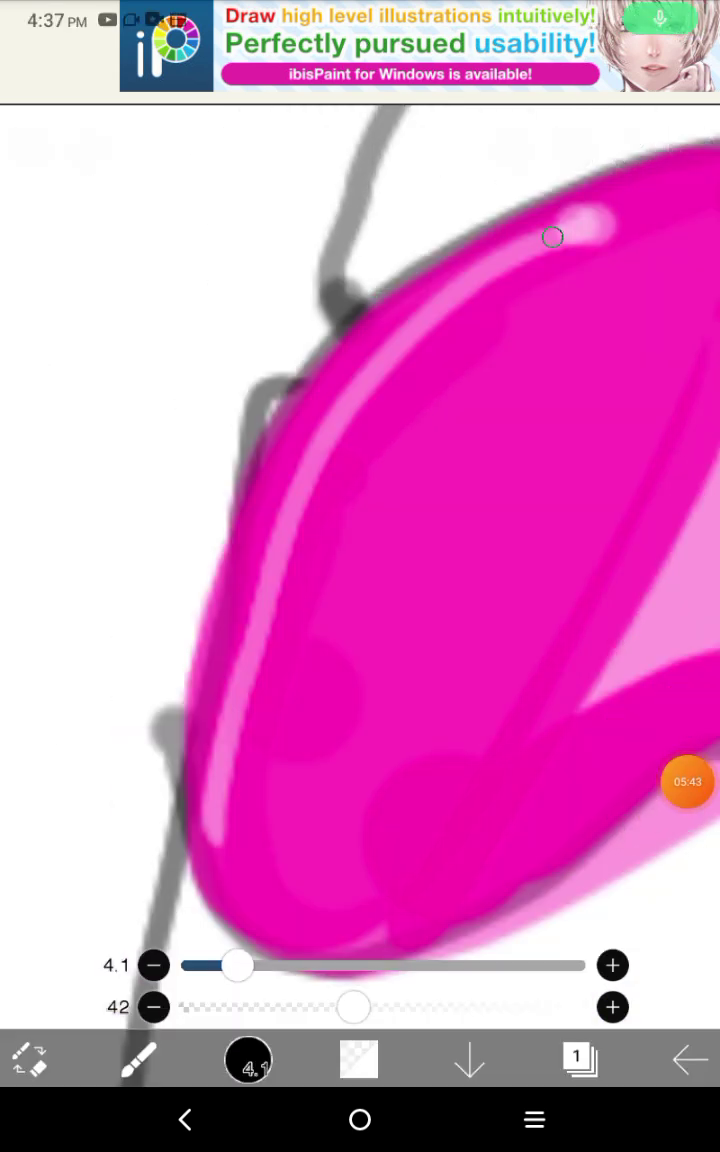
{"action": "left_click_drag", "start_coordinate": [600, 215], "coordinate": [245, 860]}
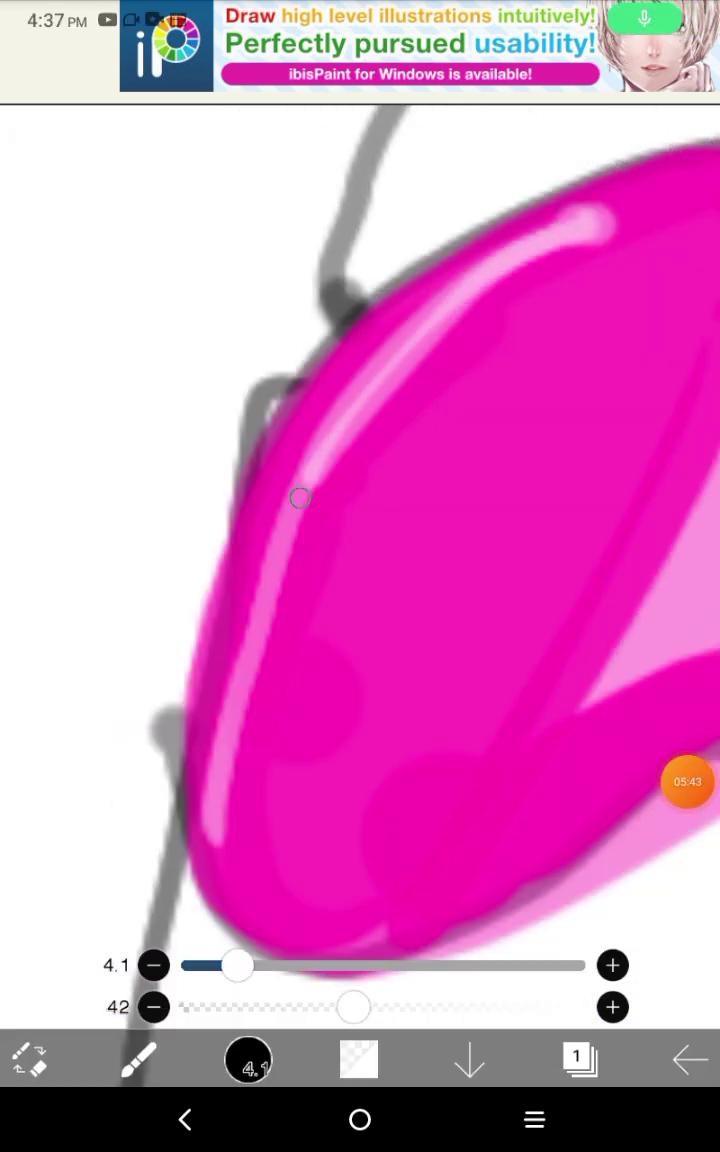
{"action": "left_click_drag", "start_coordinate": [355, 330], "coordinate": [252, 909]}
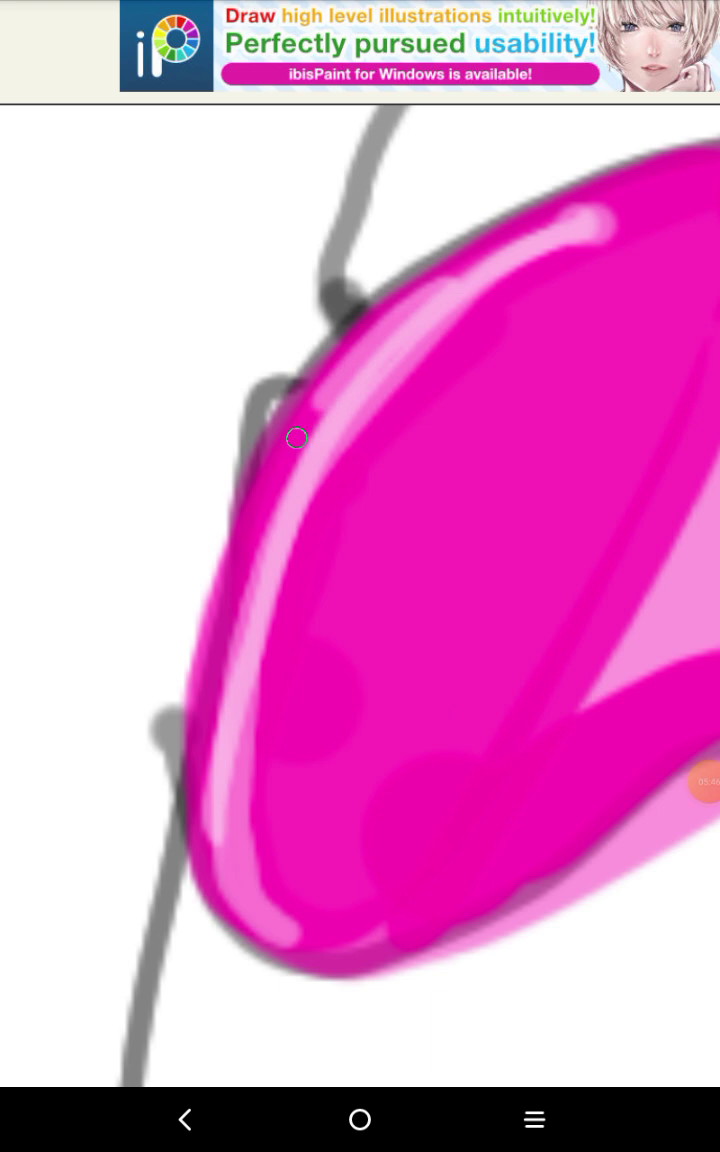
{"action": "left_click_drag", "start_coordinate": [210, 840], "coordinate": [230, 617]}
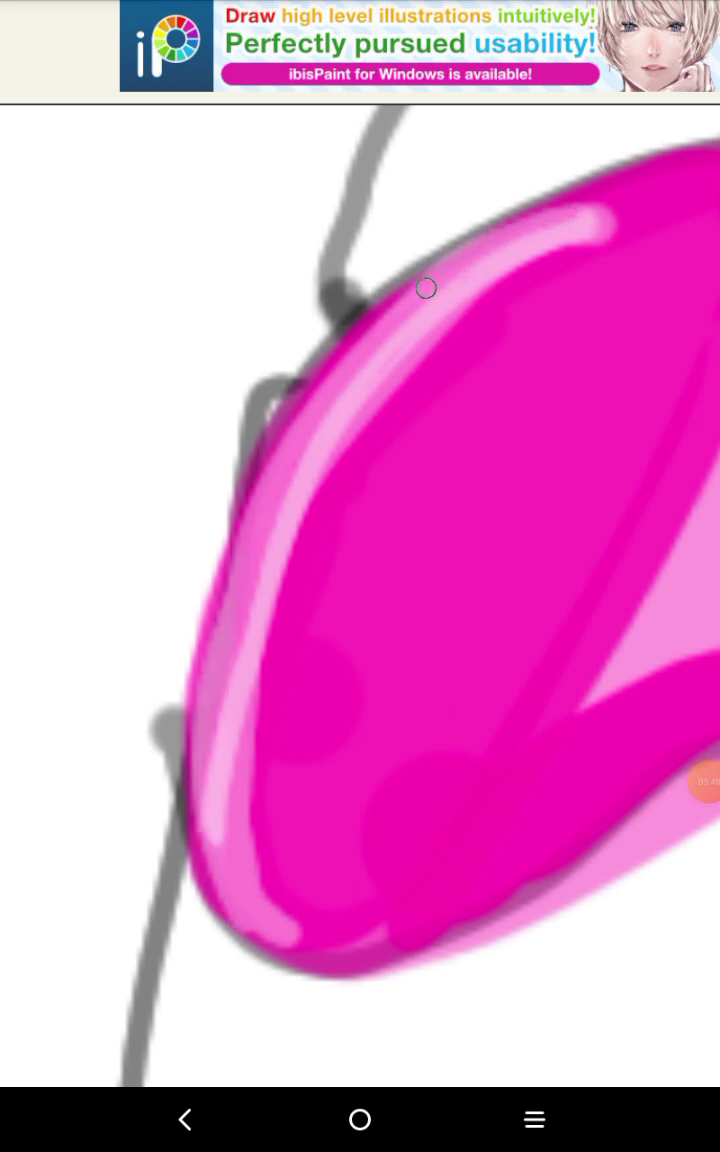
{"action": "left_click_drag", "start_coordinate": [258, 520], "coordinate": [470, 215]}
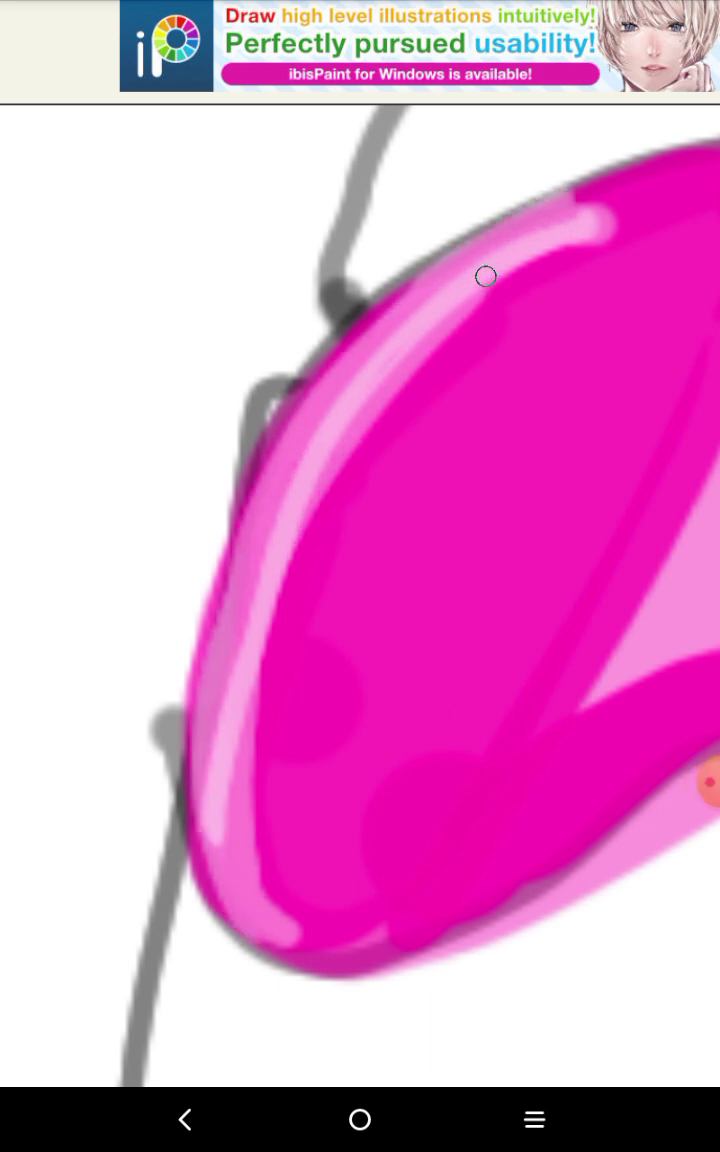
{"action": "scroll", "coordinate": [360, 550], "scroll_direction": "down", "scroll_amount": 5}
{"action": "scroll", "coordinate": [360, 550], "scroll_direction": "up", "scroll_amount": 3}
{"action": "scroll", "coordinate": [360, 400], "scroll_direction": "up", "scroll_amount": 4}
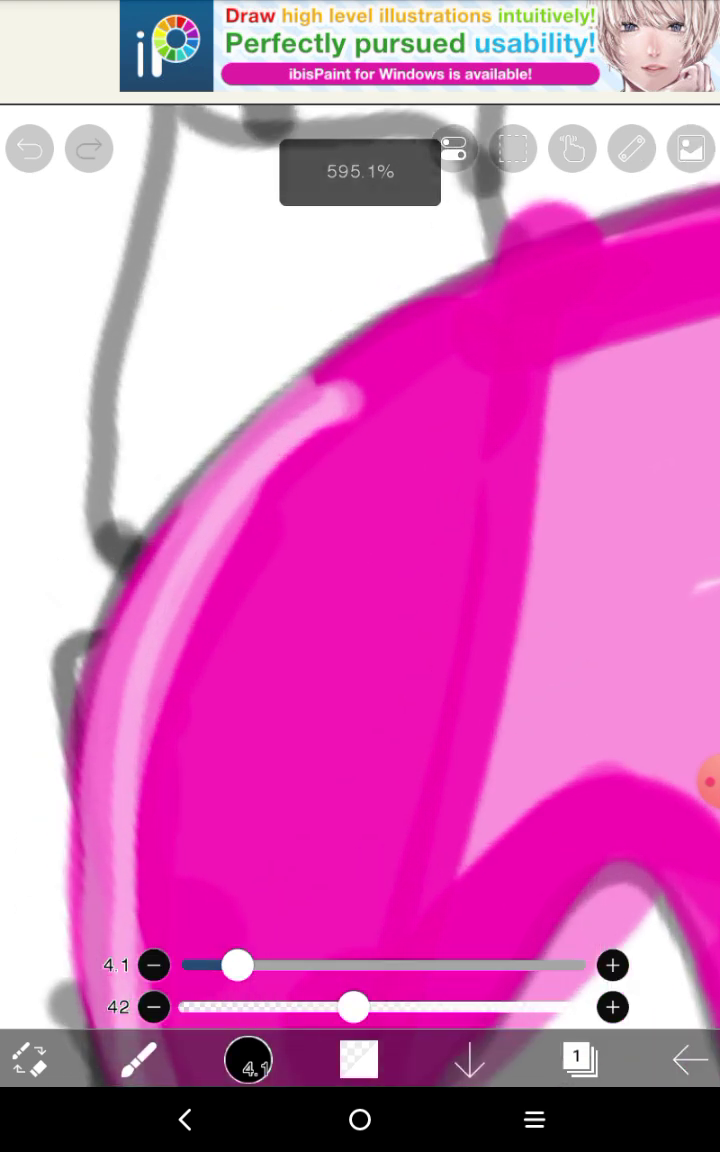
{"action": "left_click_drag", "start_coordinate": [340, 395], "coordinate": [480, 430]}
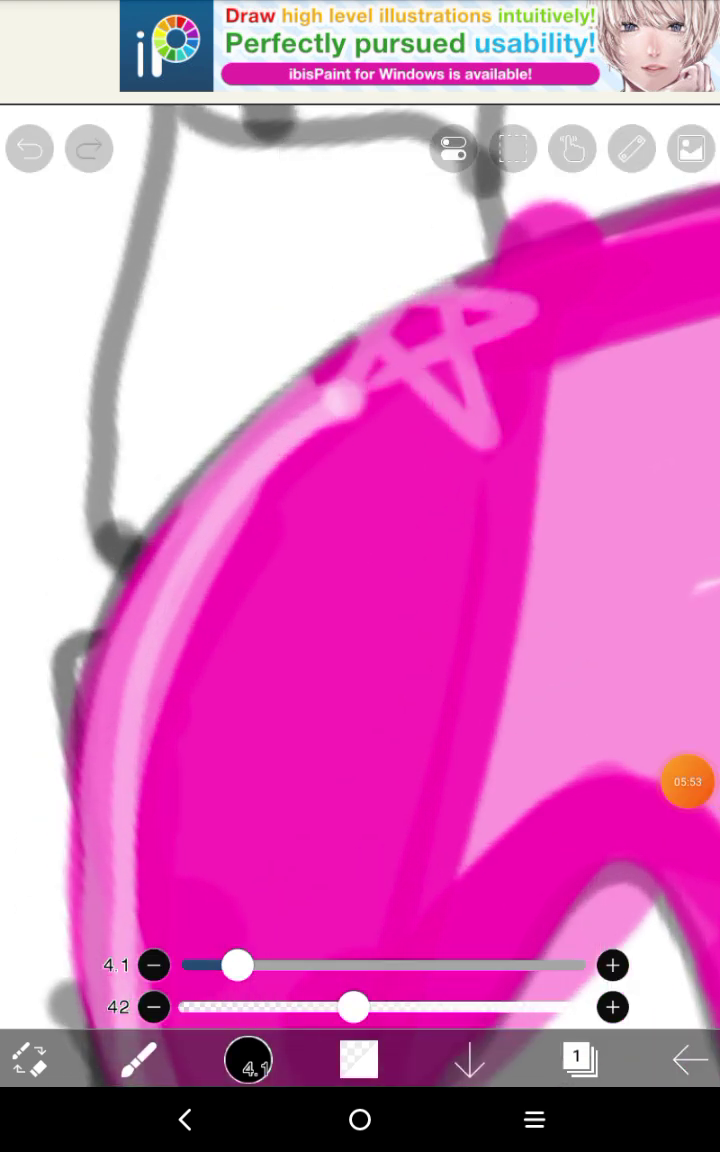
{"action": "scroll", "coordinate": [360, 400], "scroll_direction": "up", "scroll_amount": 5}
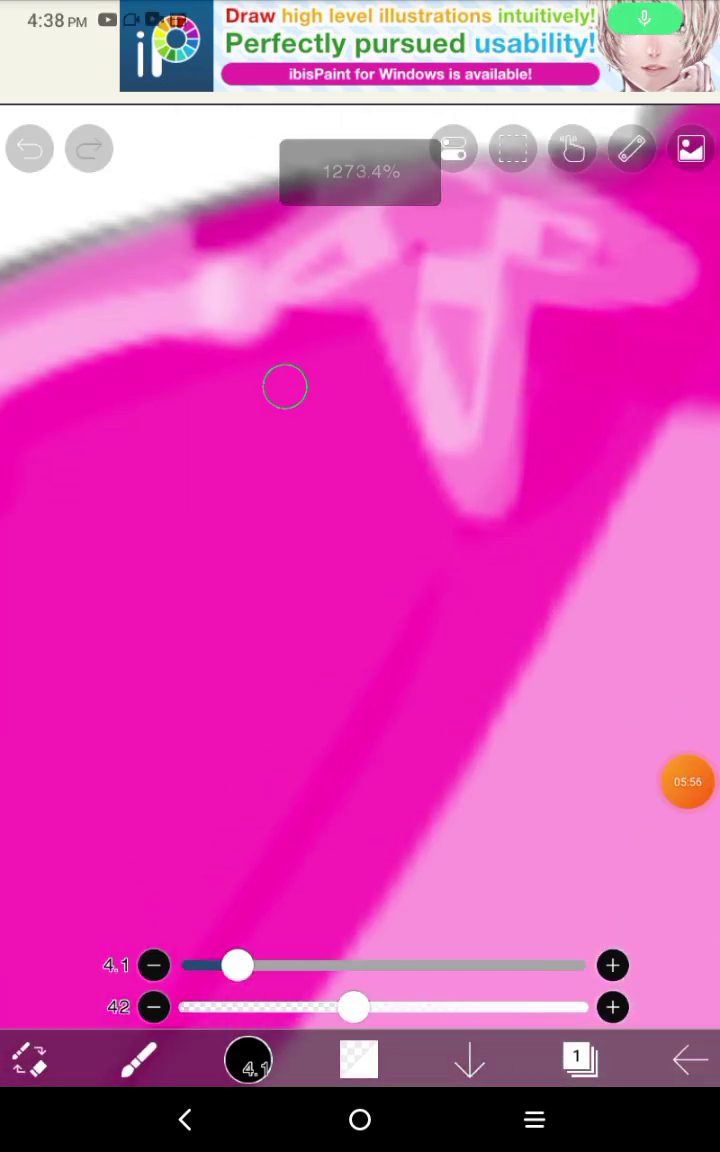
{"action": "scroll", "coordinate": [300, 400], "scroll_direction": "down", "scroll_amount": 6}
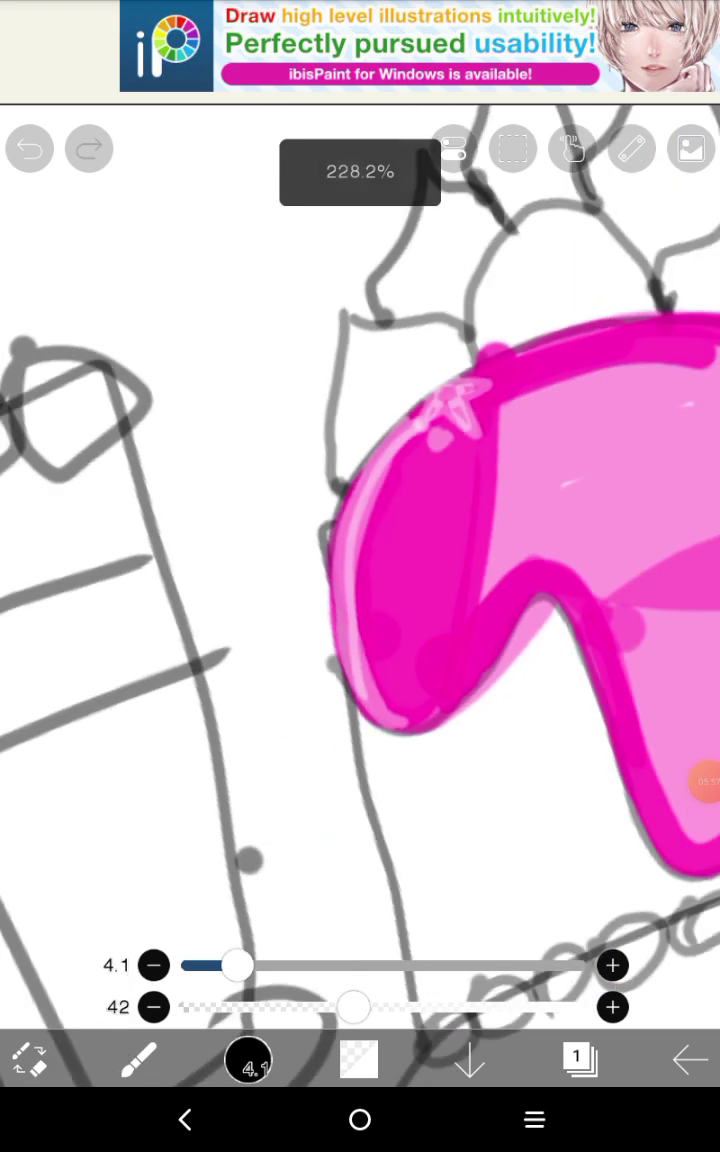
{"action": "scroll", "coordinate": [360, 500], "scroll_direction": "down", "scroll_amount": 5}
{"action": "scroll", "coordinate": [360, 500], "scroll_direction": "down", "scroll_amount": 3}
{"action": "scroll", "coordinate": [360, 500], "scroll_direction": "up", "scroll_amount": 3}
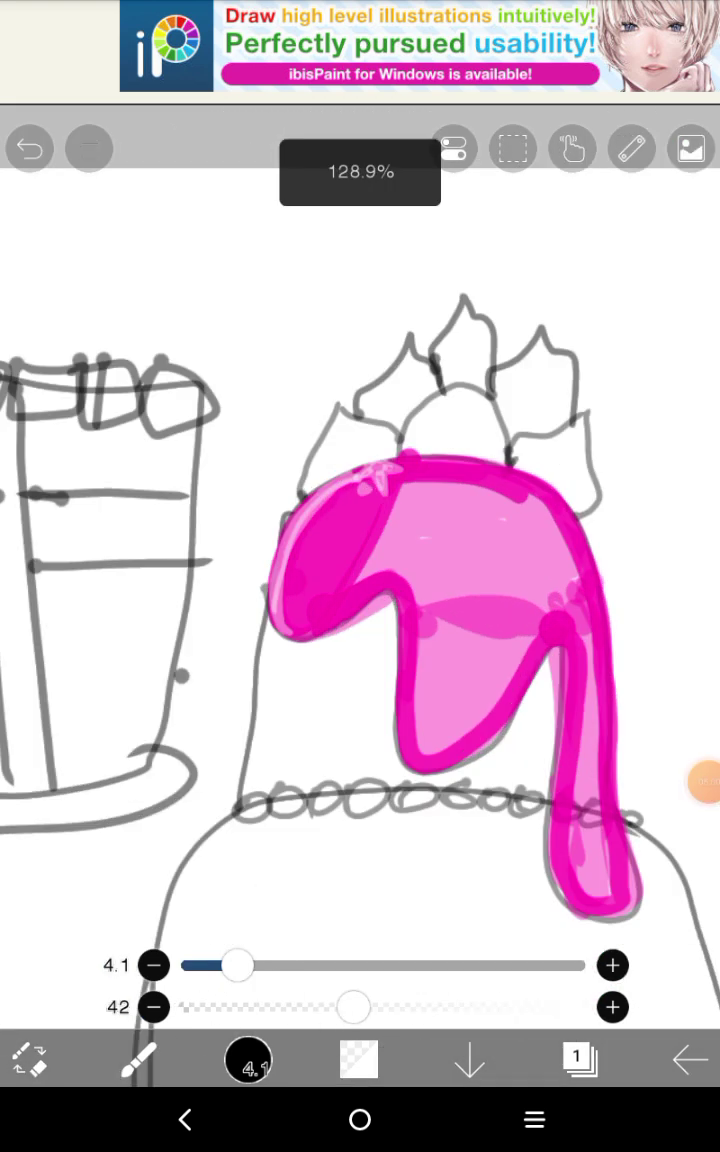
{"action": "scroll", "coordinate": [360, 500], "scroll_direction": "up", "scroll_amount": 2}
At brush size 9.2, add highlights along the inner left edge and up the stem
{"action": "left_click_drag", "start_coordinate": [238, 964], "coordinate": [300, 964]}
{"action": "scroll", "coordinate": [360, 500], "scroll_direction": "up", "scroll_amount": 3}
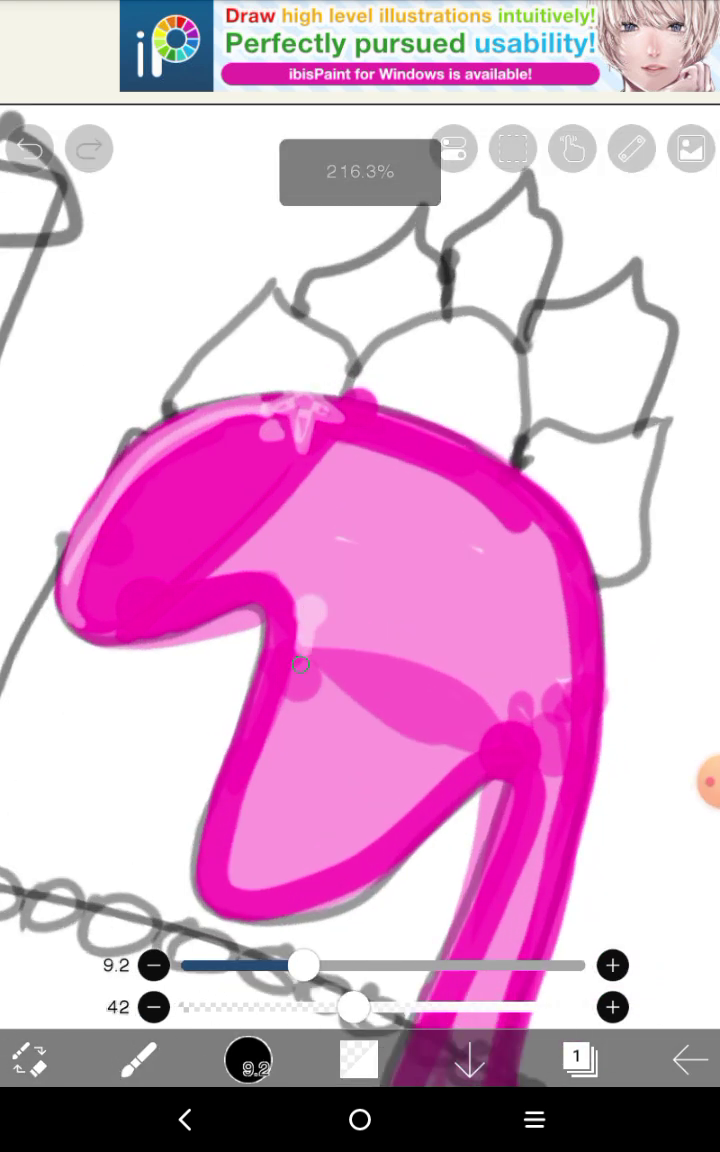
{"action": "left_click_drag", "start_coordinate": [300, 664], "coordinate": [243, 882]}
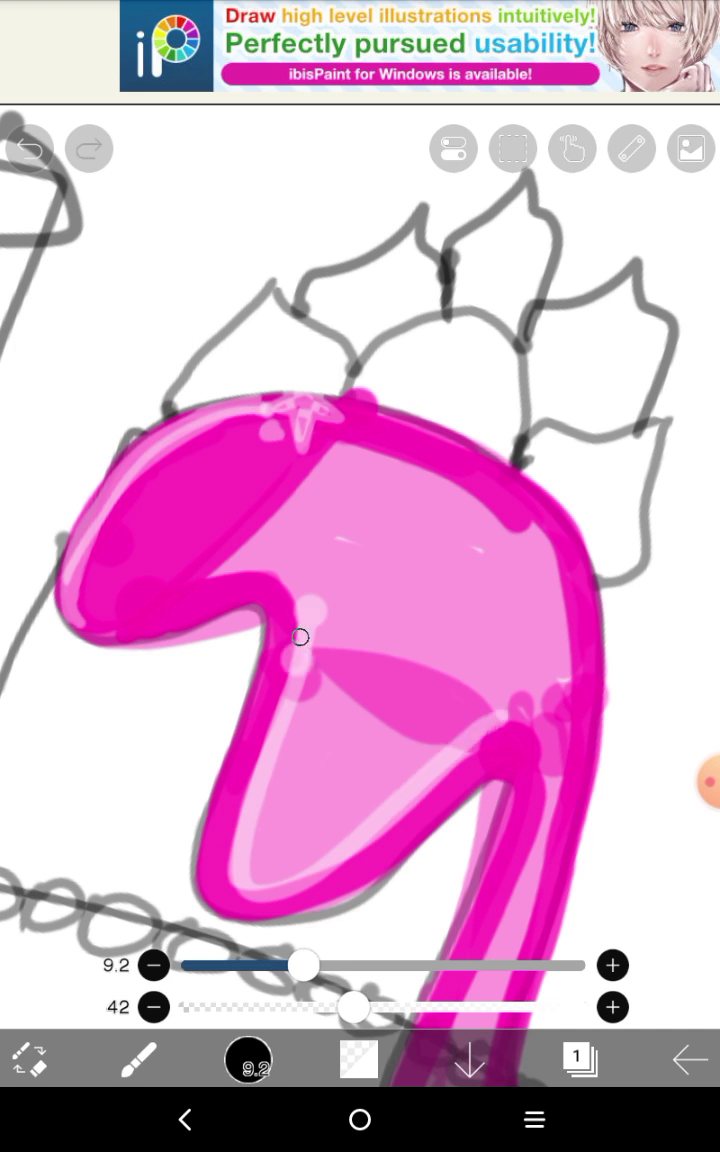
{"action": "scroll", "coordinate": [300, 550], "scroll_direction": "down", "scroll_amount": 2}
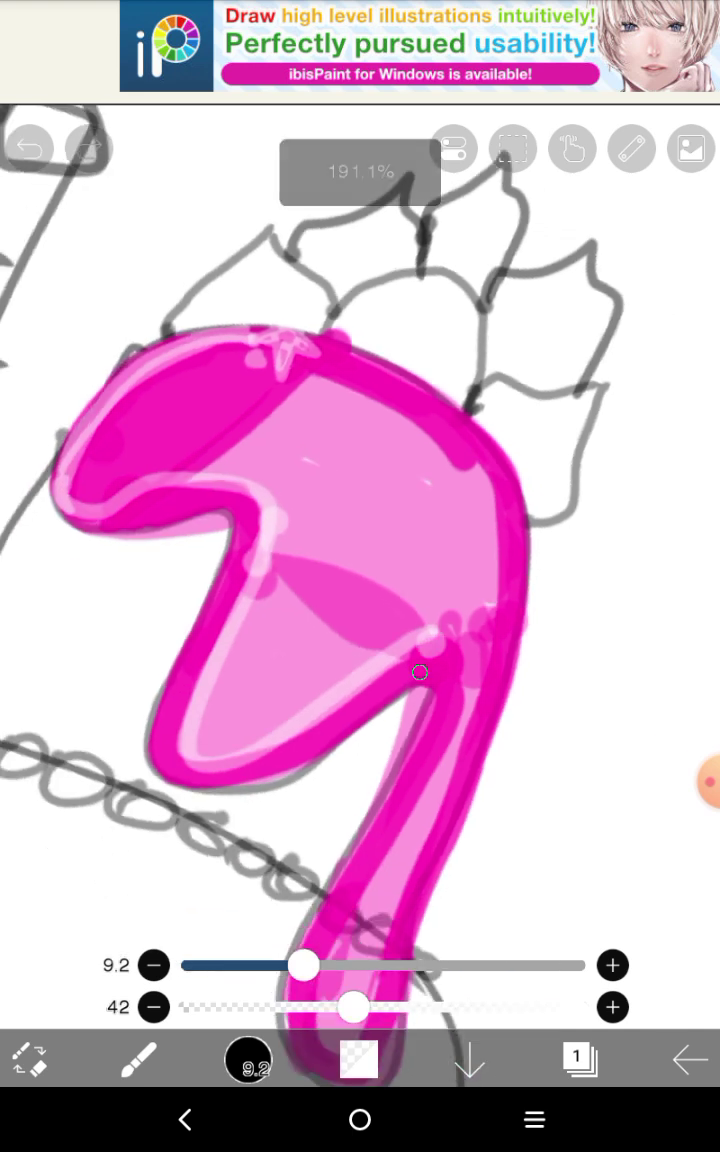
{"action": "left_click_drag", "start_coordinate": [340, 760], "coordinate": [360, 600]}
{"action": "left_click_drag", "start_coordinate": [400, 790], "coordinate": [445, 555]}
{"action": "left_click_drag", "start_coordinate": [450, 580], "coordinate": [450, 400]}
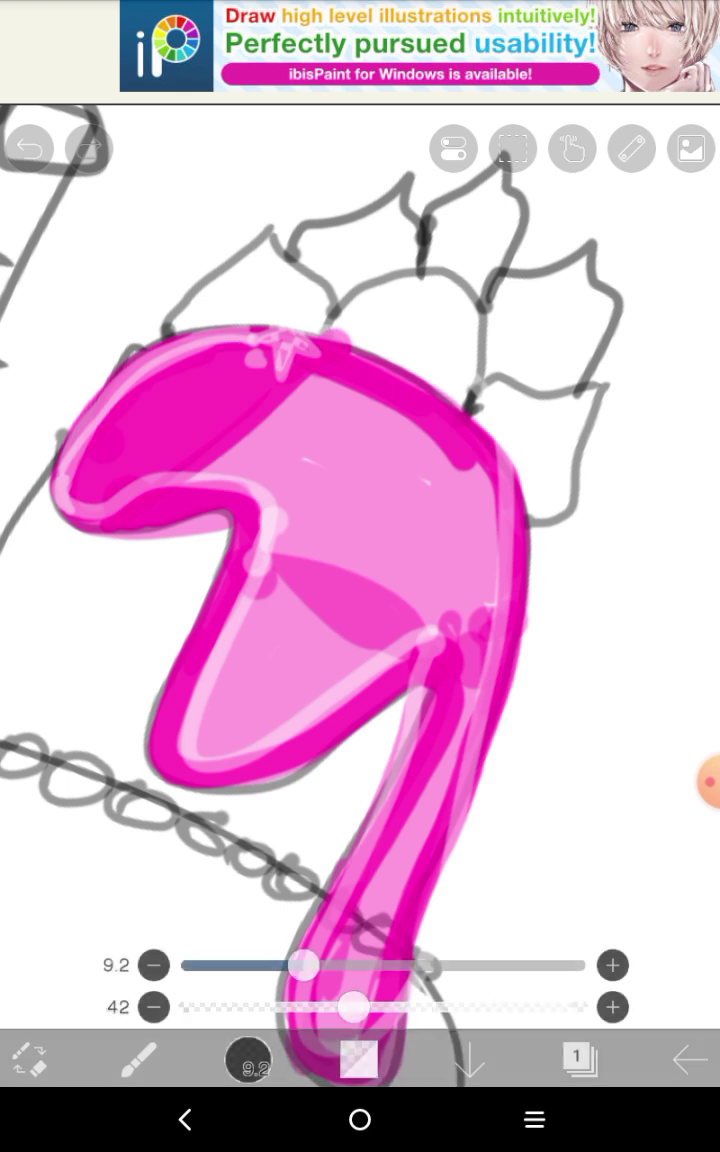
{"action": "scroll", "coordinate": [360, 500], "scroll_direction": "down", "scroll_amount": 3}
{"action": "scroll", "coordinate": [360, 500], "scroll_direction": "up", "scroll_amount": 1}
Choose pale cream from the colour palette and undo the misplaced first stroke
{"action": "left_click", "coordinate": [358, 1058]}
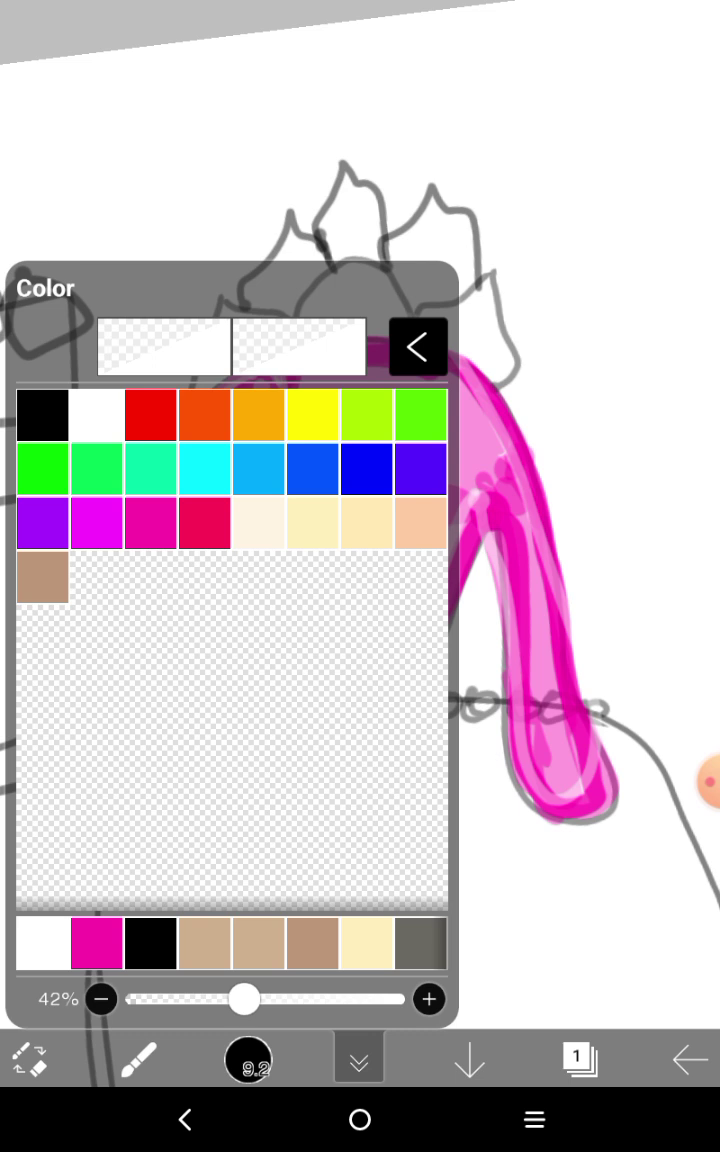
{"action": "left_click", "coordinate": [312, 522]}
{"action": "left_click", "coordinate": [418, 347]}
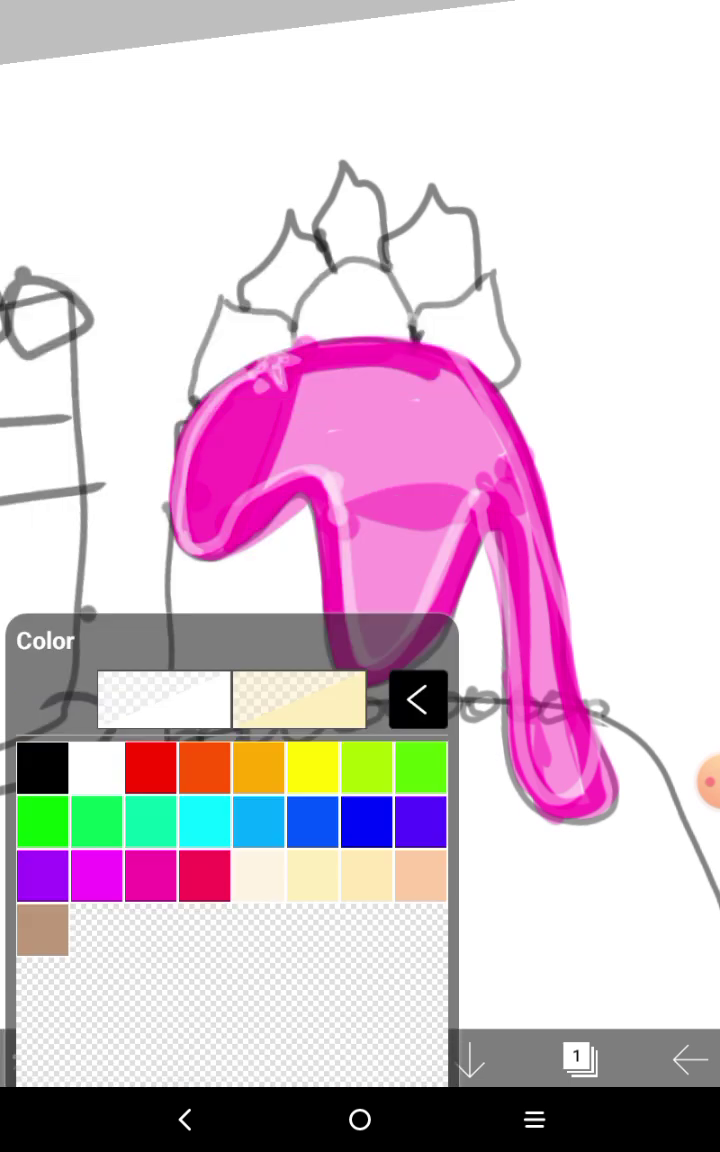
{"action": "left_click_drag", "start_coordinate": [330, 790], "coordinate": [450, 790]}
{"action": "scroll", "coordinate": [360, 500], "scroll_direction": "up", "scroll_amount": 3}
{"action": "scroll", "coordinate": [360, 500], "scroll_direction": "down", "scroll_amount": 1}
{"action": "scroll", "coordinate": [360, 500], "scroll_direction": "down", "scroll_amount": 2}
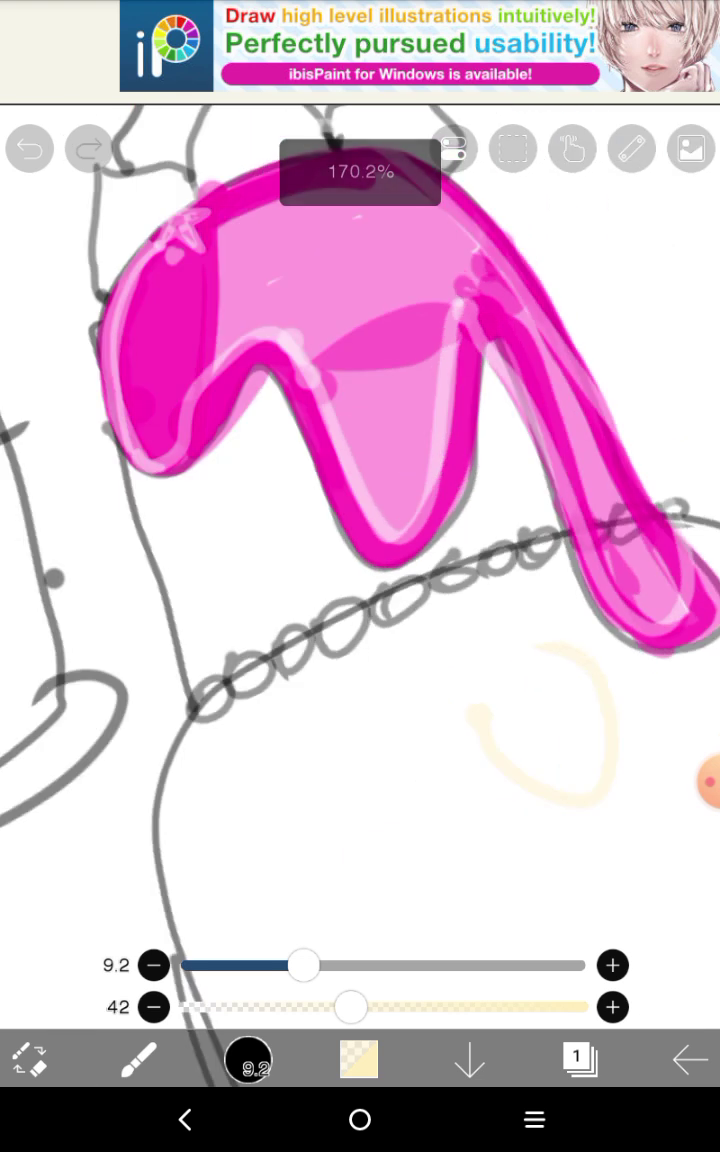
{"action": "left_click", "coordinate": [30, 148]}
Enlarge the brush to size 16 and fill the area below the topping with cream
{"action": "left_click_drag", "start_coordinate": [304, 965], "coordinate": [394, 965]}
{"action": "scroll", "coordinate": [360, 500], "scroll_direction": "up", "scroll_amount": 4}
{"action": "left_click_drag", "start_coordinate": [360, 300], "coordinate": [460, 400]}
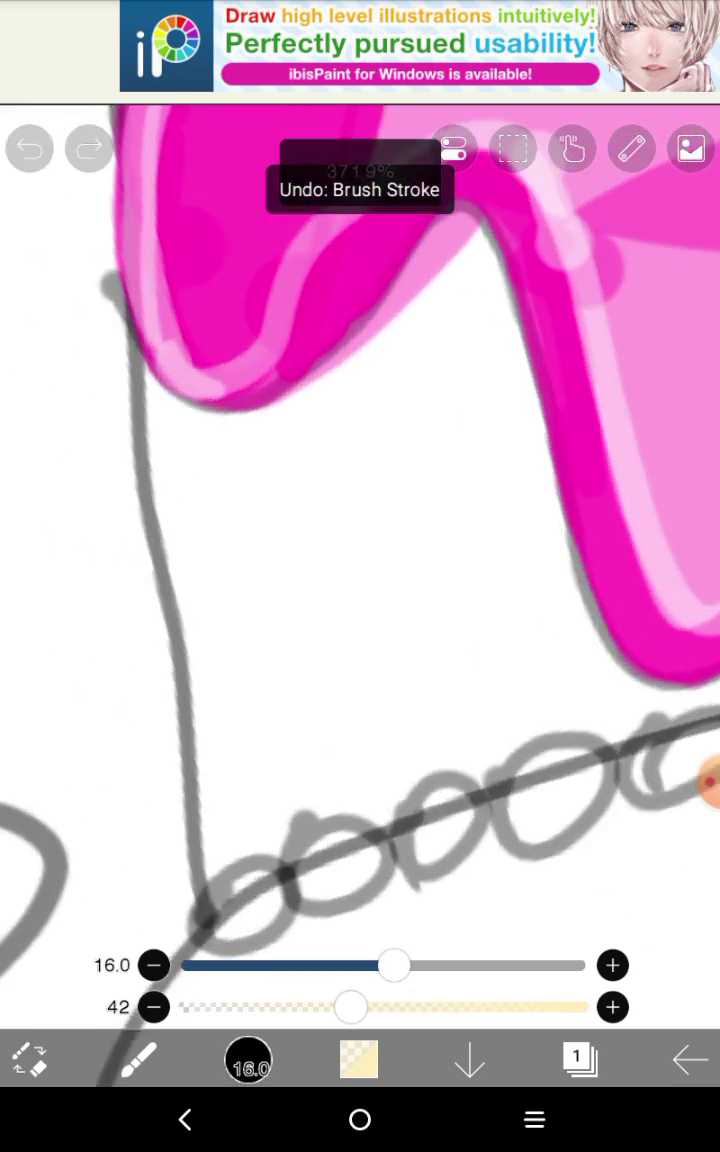
{"action": "mouse_move", "coordinate": [155, 420]}
{"action": "left_mouse_down"}
{"action": "mouse_move", "coordinate": [210, 750]}
{"action": "mouse_move", "coordinate": [198, 466]}
{"action": "mouse_move", "coordinate": [472, 262]}
{"action": "mouse_move", "coordinate": [572, 645]}
{"action": "mouse_move", "coordinate": [321, 828]}
{"action": "mouse_move", "coordinate": [277, 794]}
{"action": "left_mouse_up"}
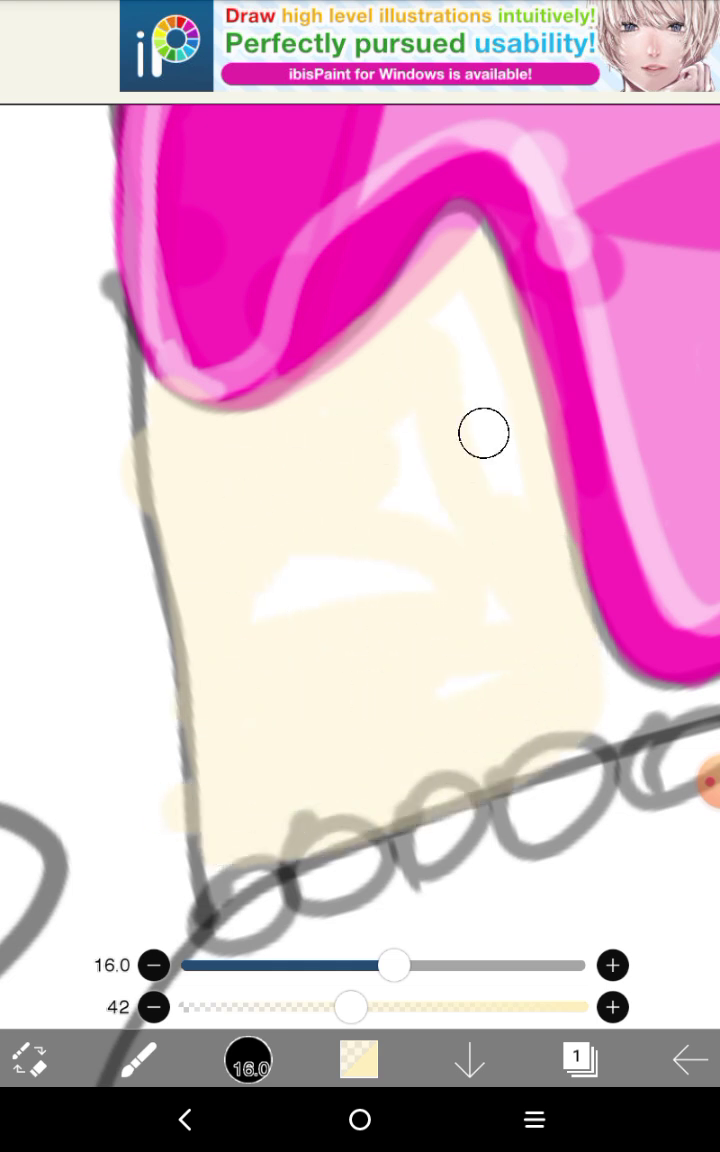
{"action": "mouse_move", "coordinate": [484, 433]}
{"action": "left_mouse_down"}
{"action": "mouse_move", "coordinate": [432, 656]}
{"action": "mouse_move", "coordinate": [386, 595]}
{"action": "left_mouse_up"}
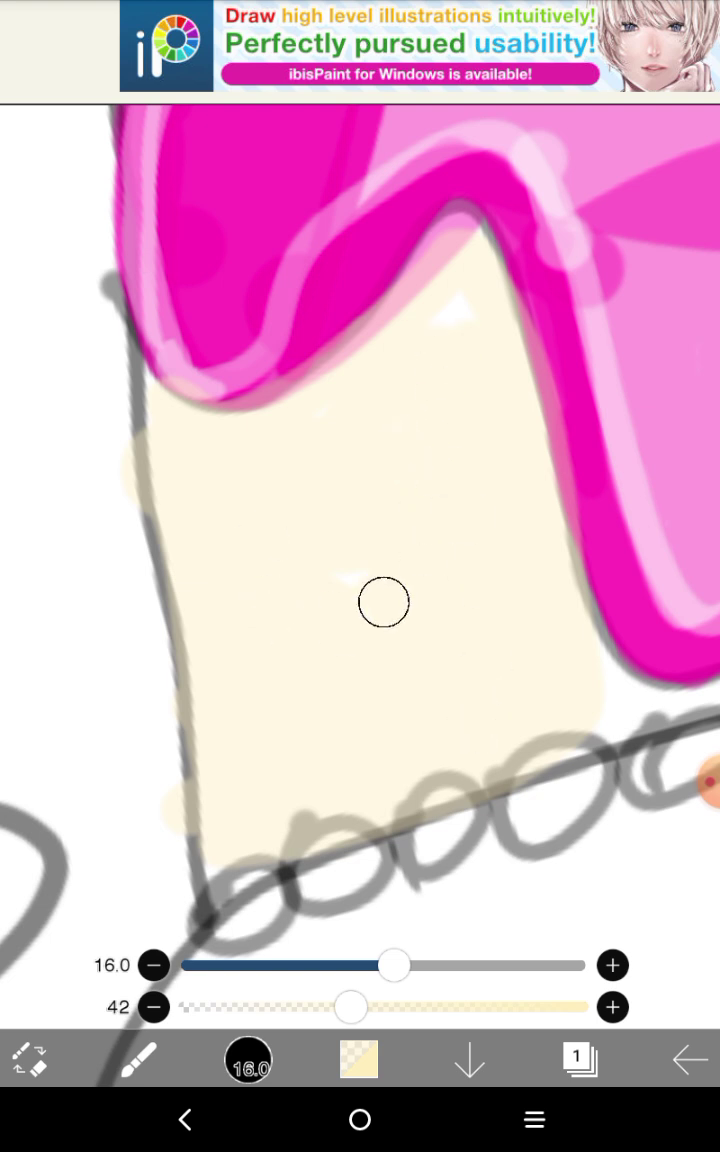
{"action": "scroll", "coordinate": [384, 602], "scroll_direction": "up", "scroll_amount": 5}
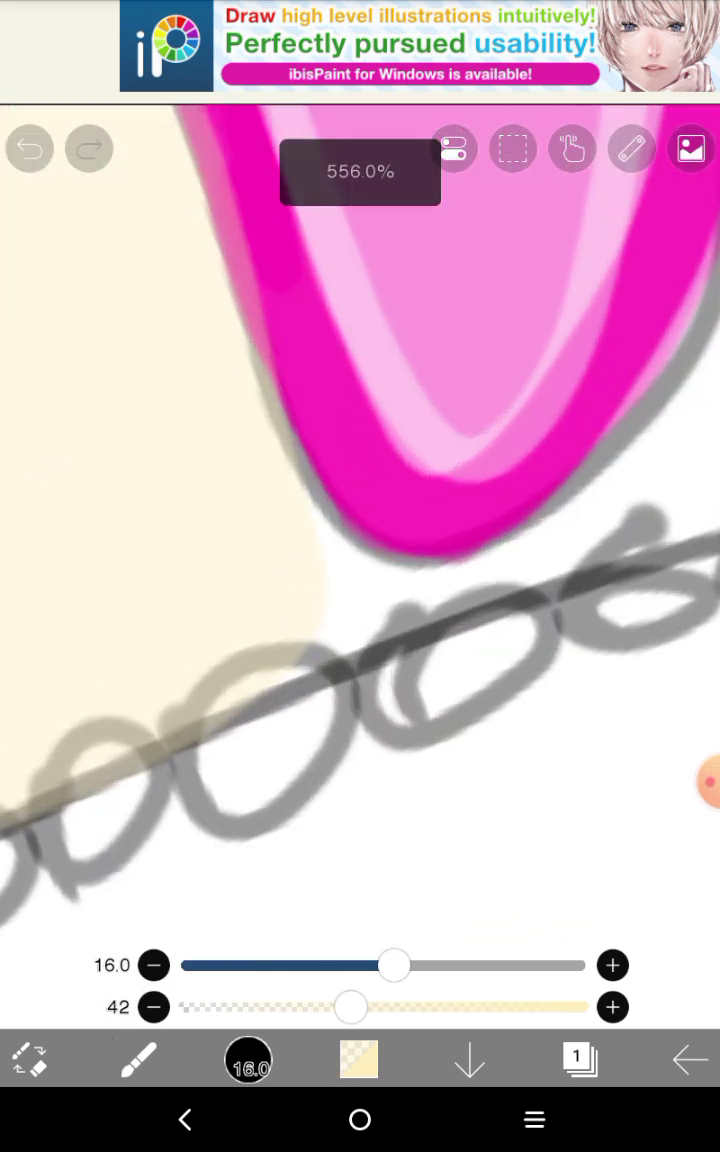
{"action": "left_click_drag", "start_coordinate": [368, 612], "coordinate": [420, 594]}
{"action": "scroll", "coordinate": [360, 500], "scroll_direction": "down", "scroll_amount": 5}
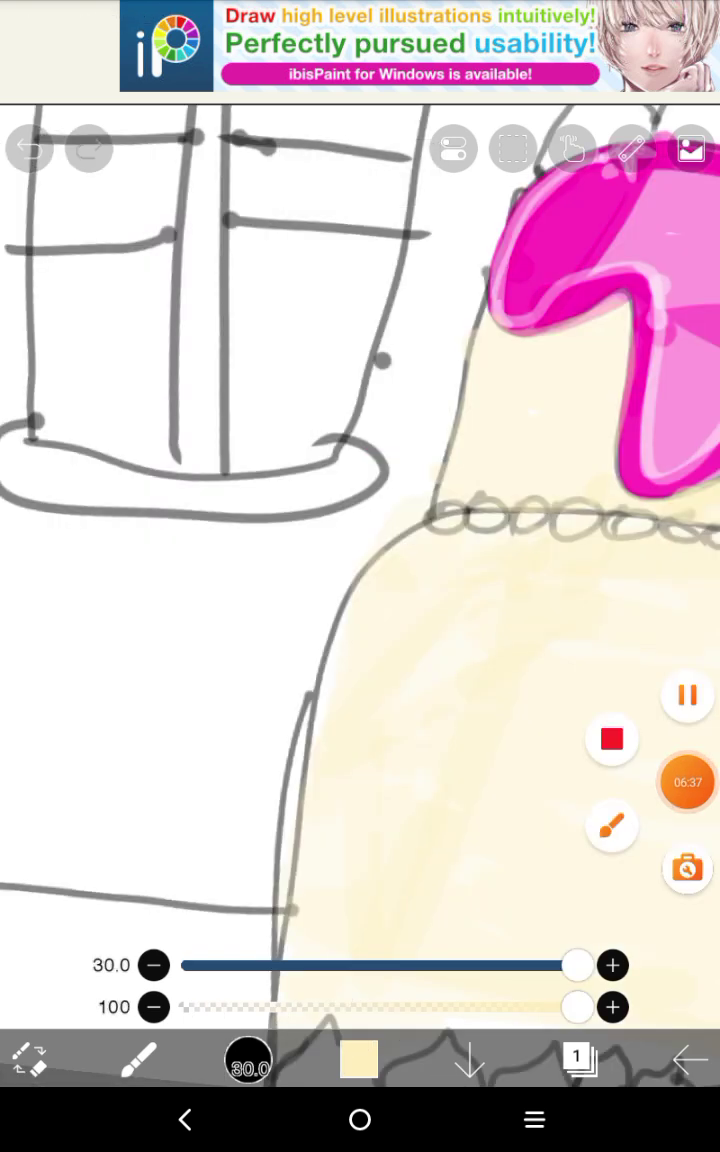
Touch up cream along the body's edge and bring up the colour palette
{"action": "left_click_drag", "start_coordinate": [445, 540], "coordinate": [385, 577]}
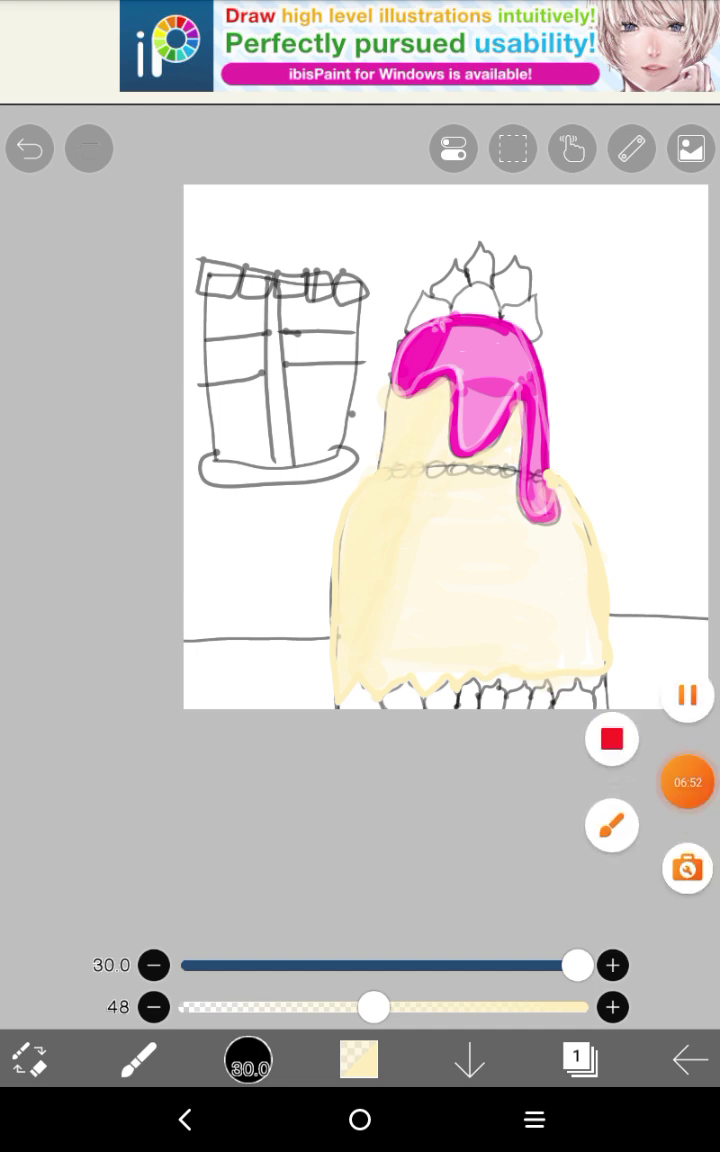
{"action": "scroll", "coordinate": [460, 400], "scroll_direction": "up", "scroll_amount": 5}
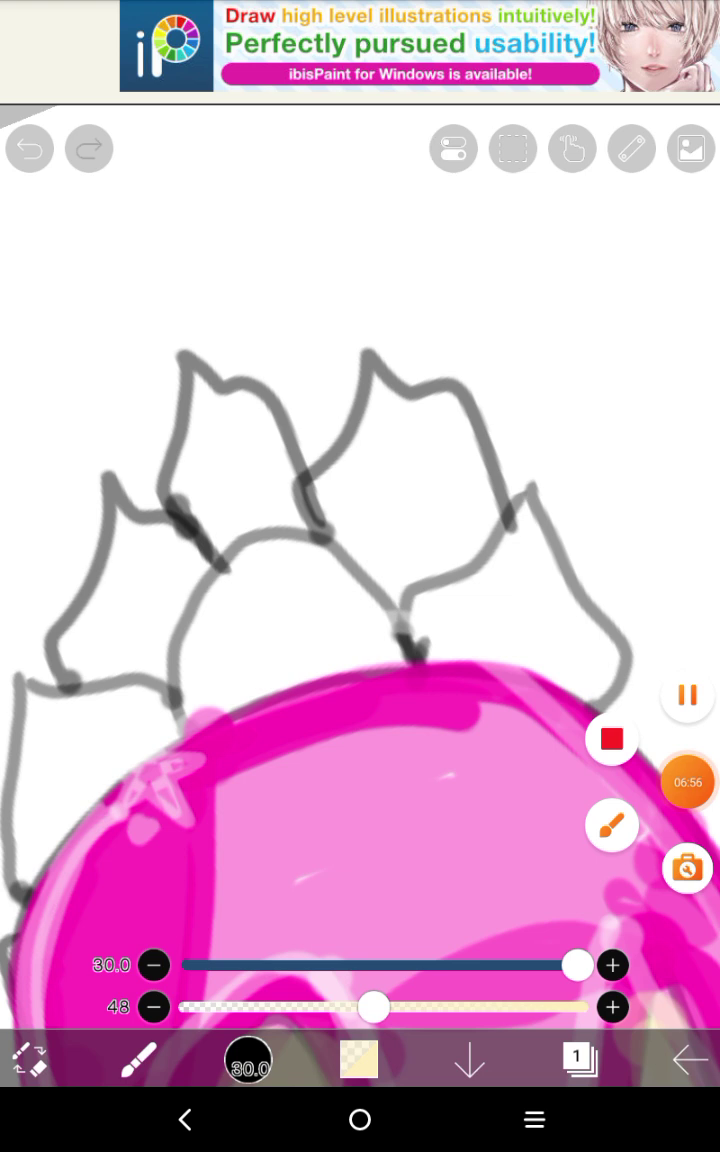
{"action": "left_click", "coordinate": [358, 1058]}
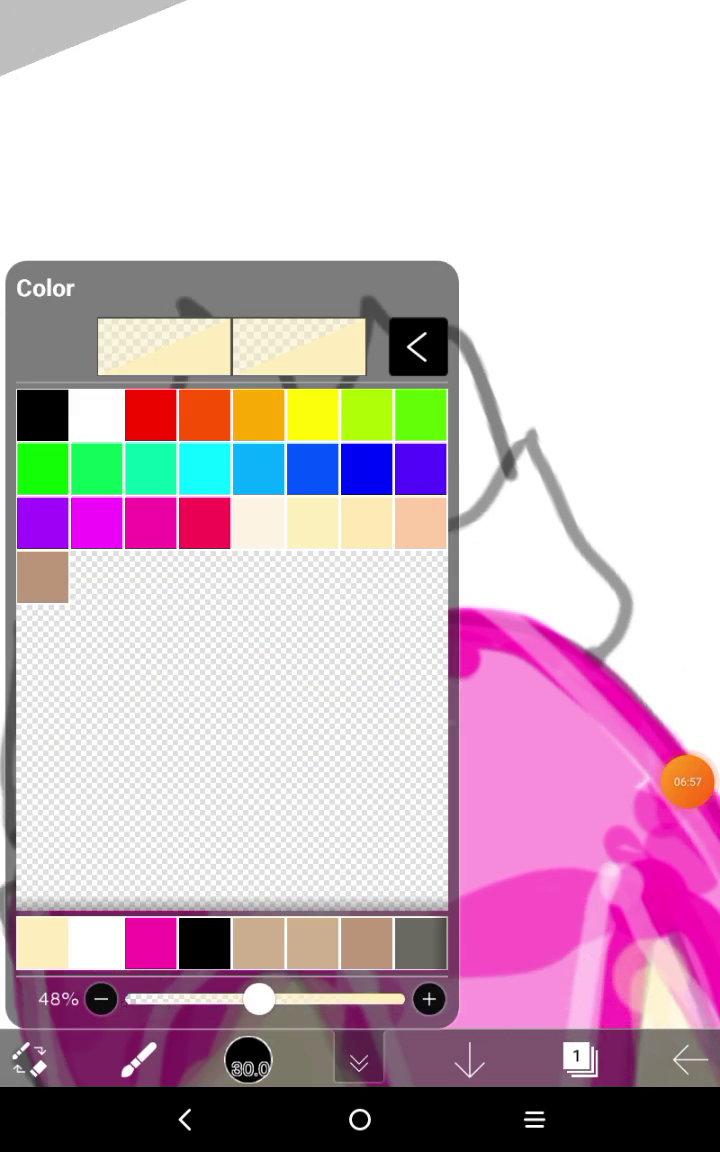
Set the brush to black at 57% opacity and size 5.5
{"action": "left_click", "coordinate": [42, 415]}
{"action": "left_click_drag", "start_coordinate": [258, 998], "coordinate": [285, 998]}
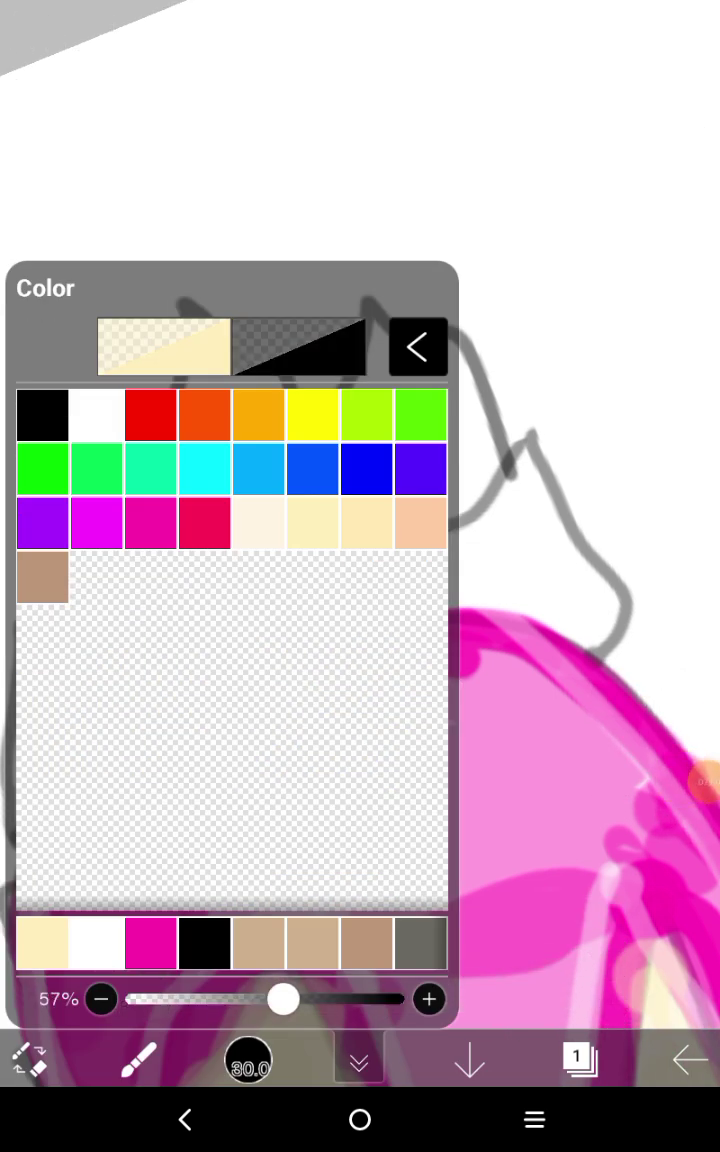
{"action": "left_click", "coordinate": [418, 347]}
{"action": "scroll", "coordinate": [360, 500], "scroll_direction": "up", "scroll_amount": 5}
{"action": "left_click_drag", "start_coordinate": [578, 965], "coordinate": [256, 965]}
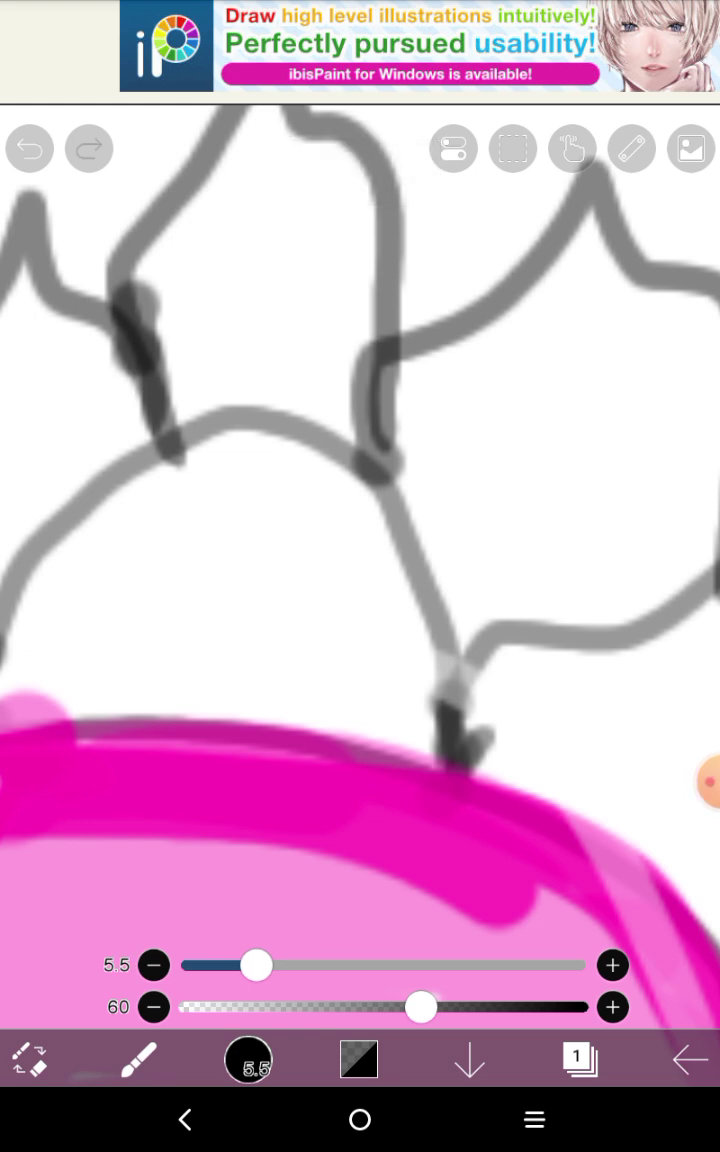
{"action": "scroll", "coordinate": [360, 500], "scroll_direction": "up", "scroll_amount": 3}
{"action": "scroll", "coordinate": [300, 450], "scroll_direction": "up", "scroll_amount": 4}
Draw long dark grey dividing lines through the hair spikes
{"action": "left_click_drag", "start_coordinate": [215, 415], "coordinate": [330, 990]}
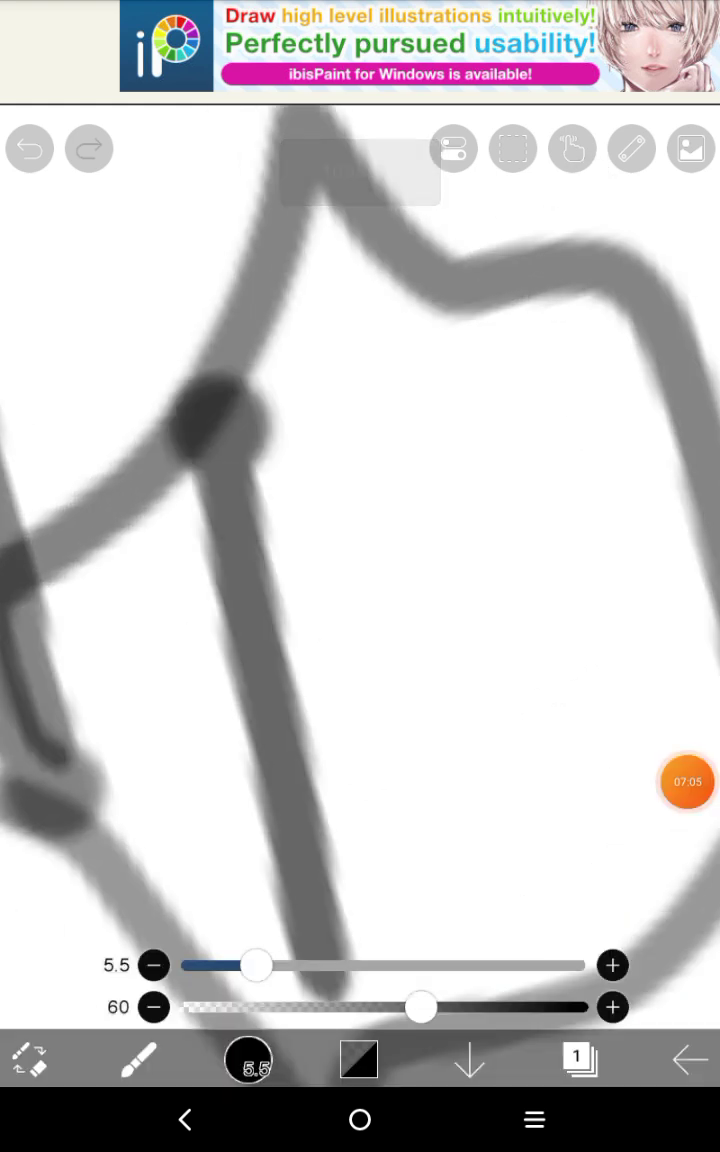
{"action": "left_click", "coordinate": [687, 781]}
{"action": "left_click", "coordinate": [687, 781]}
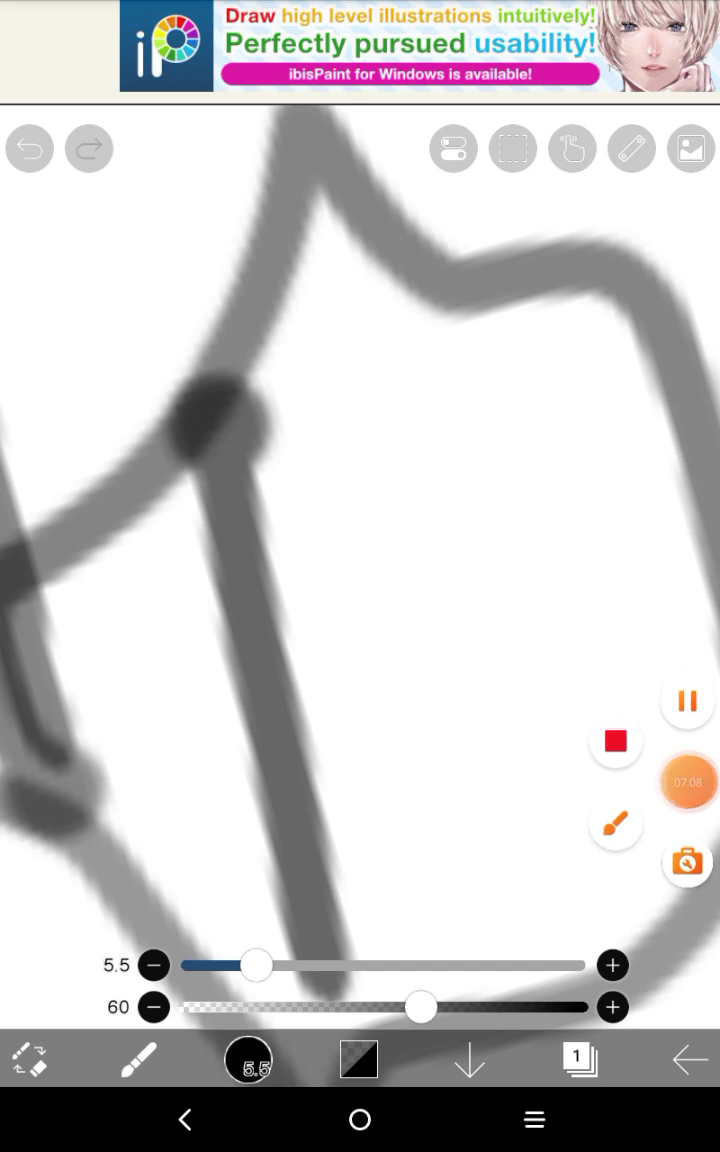
{"action": "scroll", "coordinate": [360, 500], "scroll_direction": "up", "scroll_amount": 2}
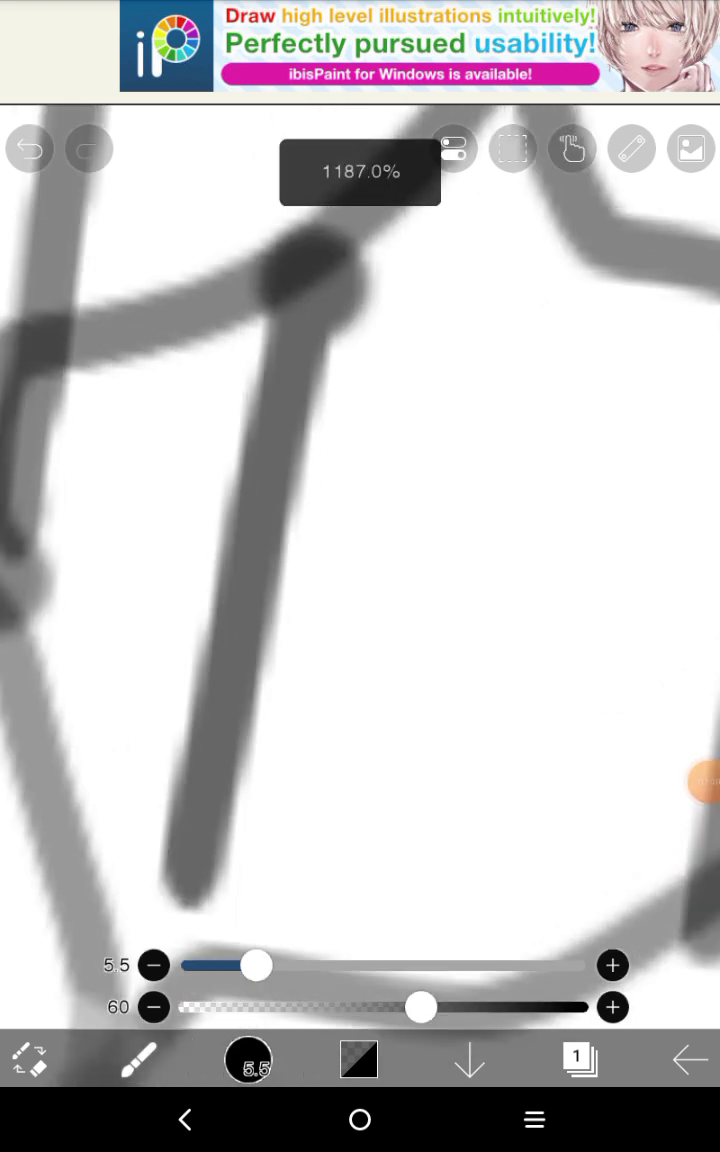
{"action": "left_click_drag", "start_coordinate": [240, 690], "coordinate": [180, 890]}
{"action": "left_click_drag", "start_coordinate": [620, 250], "coordinate": [532, 975]}
{"action": "scroll", "coordinate": [360, 500], "scroll_direction": "down", "scroll_amount": 3}
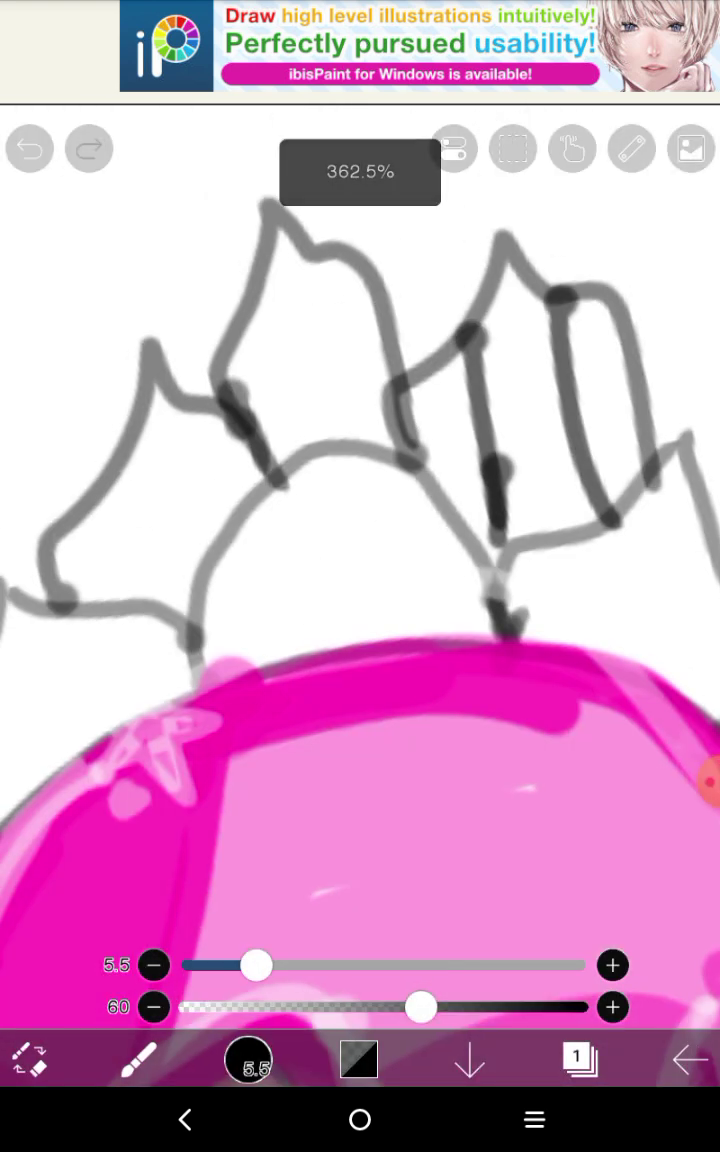
{"action": "scroll", "coordinate": [360, 500], "scroll_direction": "up", "scroll_amount": 2}
Add short dark grey strokes to the upper hair spikes
{"action": "left_click_drag", "start_coordinate": [250, 310], "coordinate": [300, 460]}
{"action": "left_click_drag", "start_coordinate": [270, 520], "coordinate": [390, 650]}
{"action": "mouse_move", "coordinate": [420, 280]}
{"action": "left_mouse_down"}
{"action": "mouse_move", "coordinate": [435, 355]}
{"action": "mouse_move", "coordinate": [430, 560]}
{"action": "left_mouse_up"}
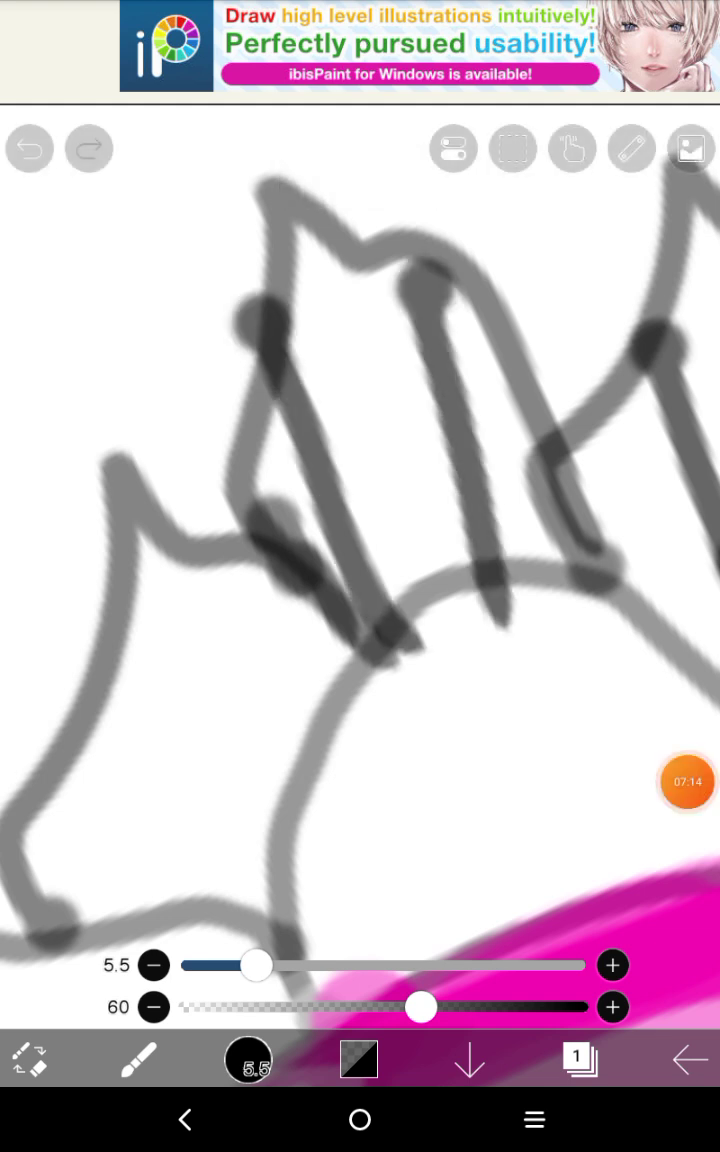
{"action": "left_click", "coordinate": [687, 781]}
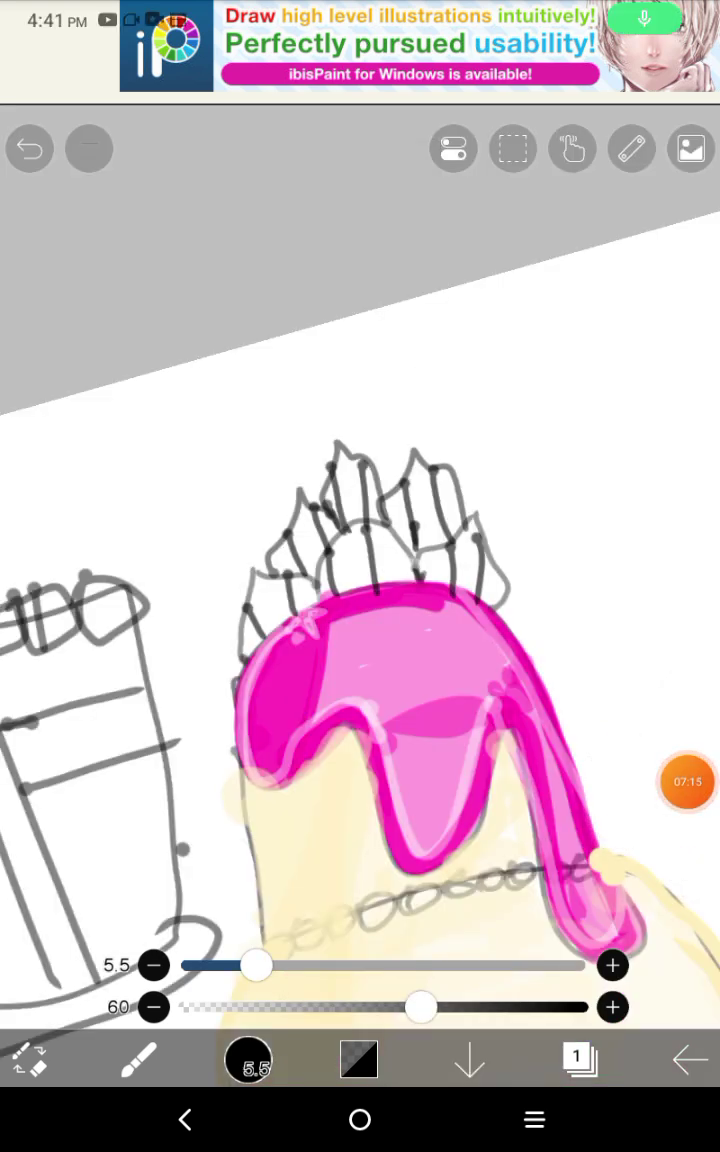
{"action": "left_click", "coordinate": [687, 781]}
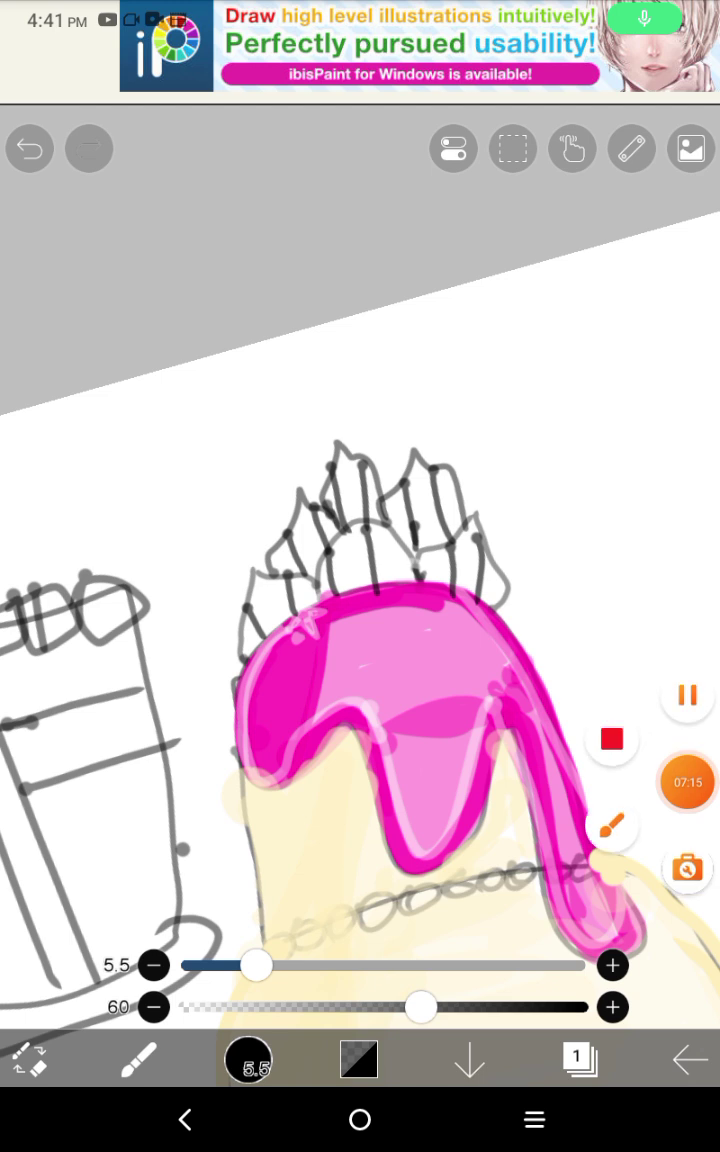
{"action": "left_click", "coordinate": [687, 781]}
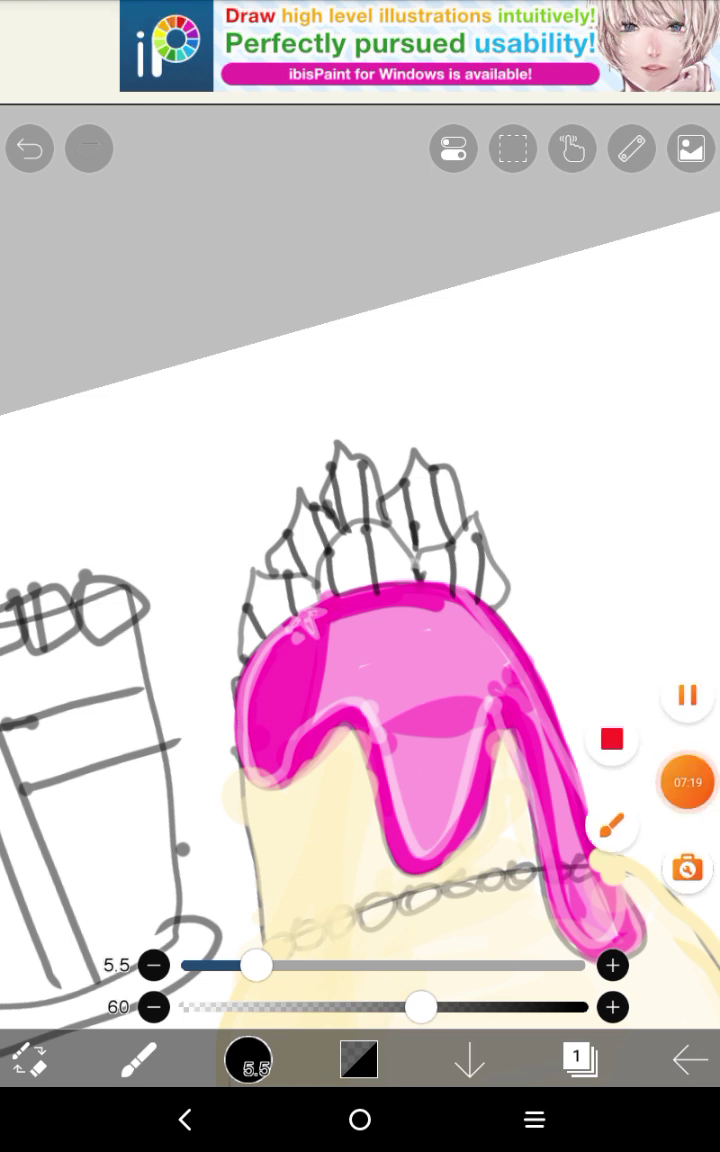
{"action": "left_click", "coordinate": [687, 781]}
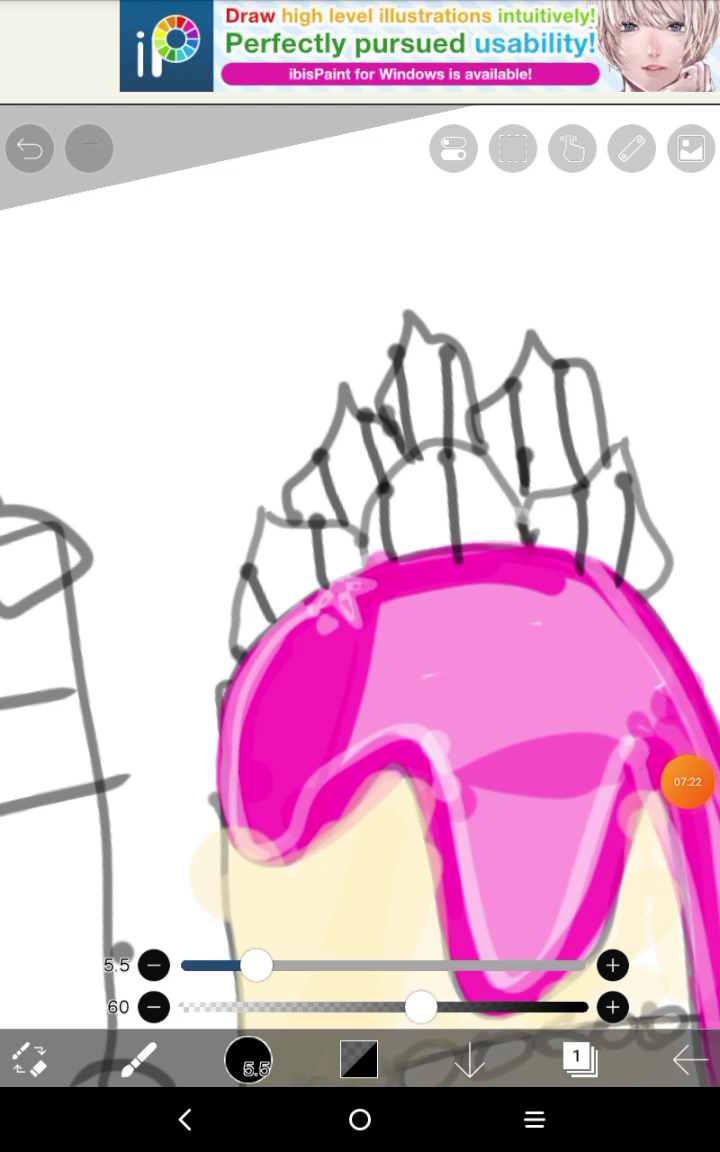
{"action": "left_click", "coordinate": [687, 781]}
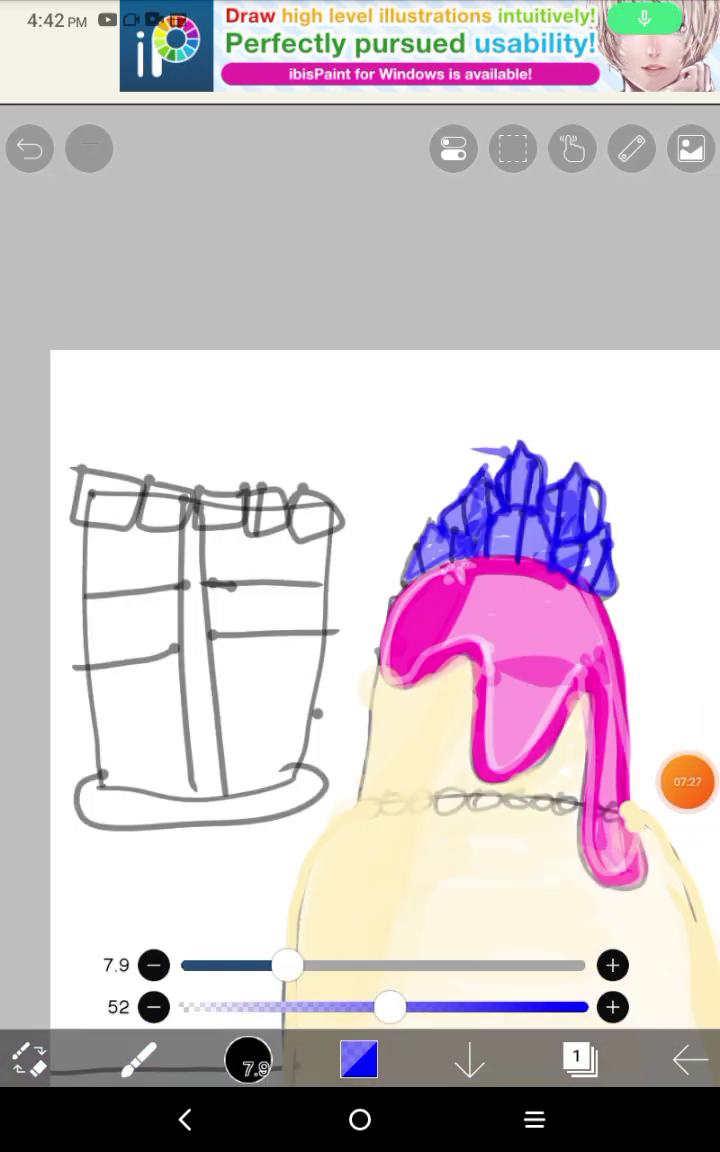
{"action": "scroll", "coordinate": [360, 600], "scroll_direction": "down", "scroll_amount": 5}
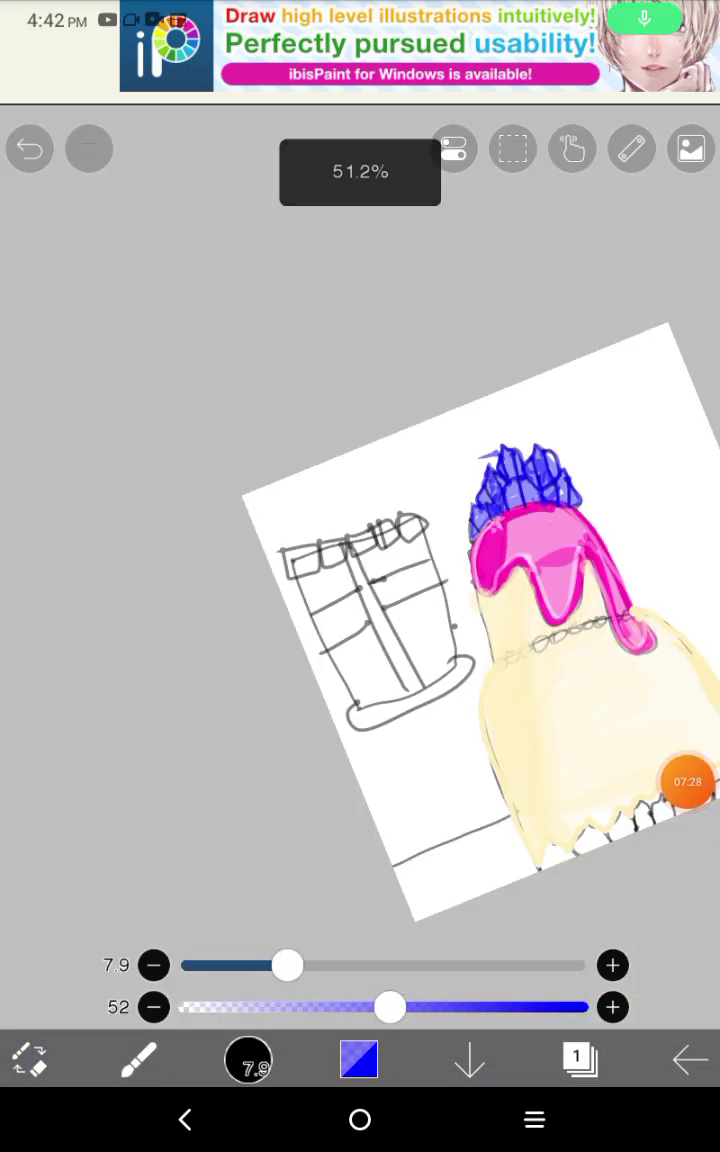
{"action": "scroll", "coordinate": [360, 600], "scroll_direction": "up", "scroll_amount": 8}
{"action": "scroll", "coordinate": [360, 500], "scroll_direction": "up", "scroll_amount": 3}
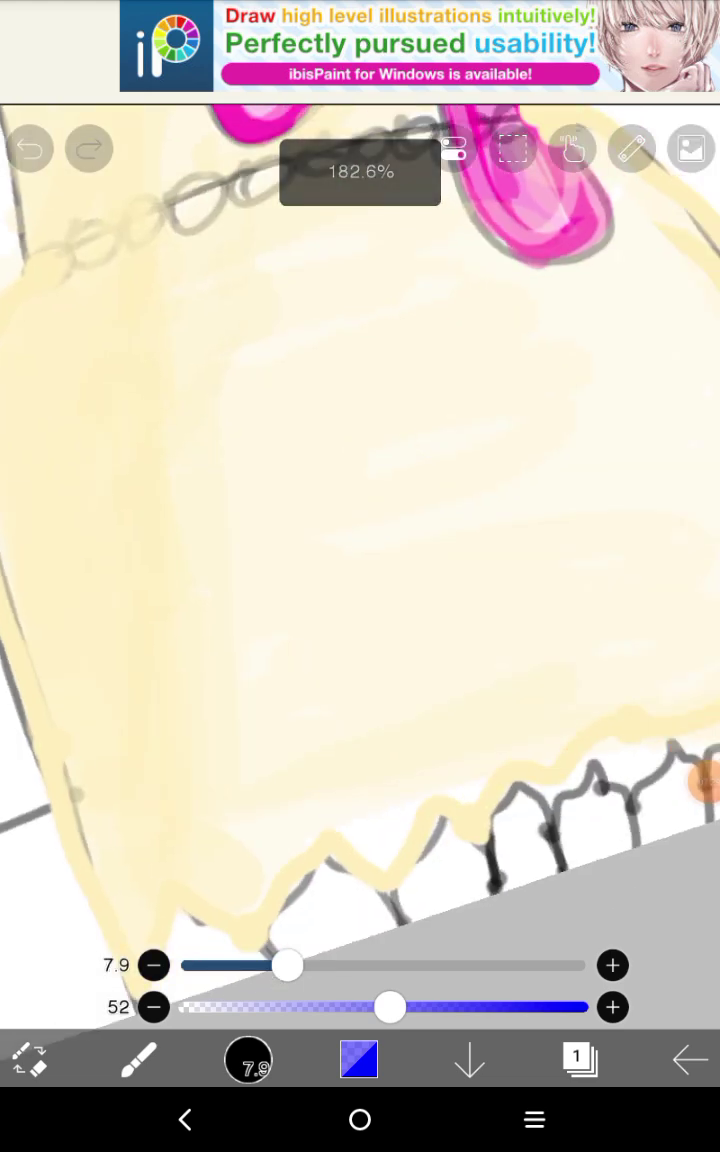
Choose red, set brush size 21, and start painting the bottom scalloped edge
{"action": "left_click", "coordinate": [359, 1059]}
{"action": "left_click", "coordinate": [416, 345]}
{"action": "scroll", "coordinate": [360, 500], "scroll_direction": "up", "scroll_amount": 5}
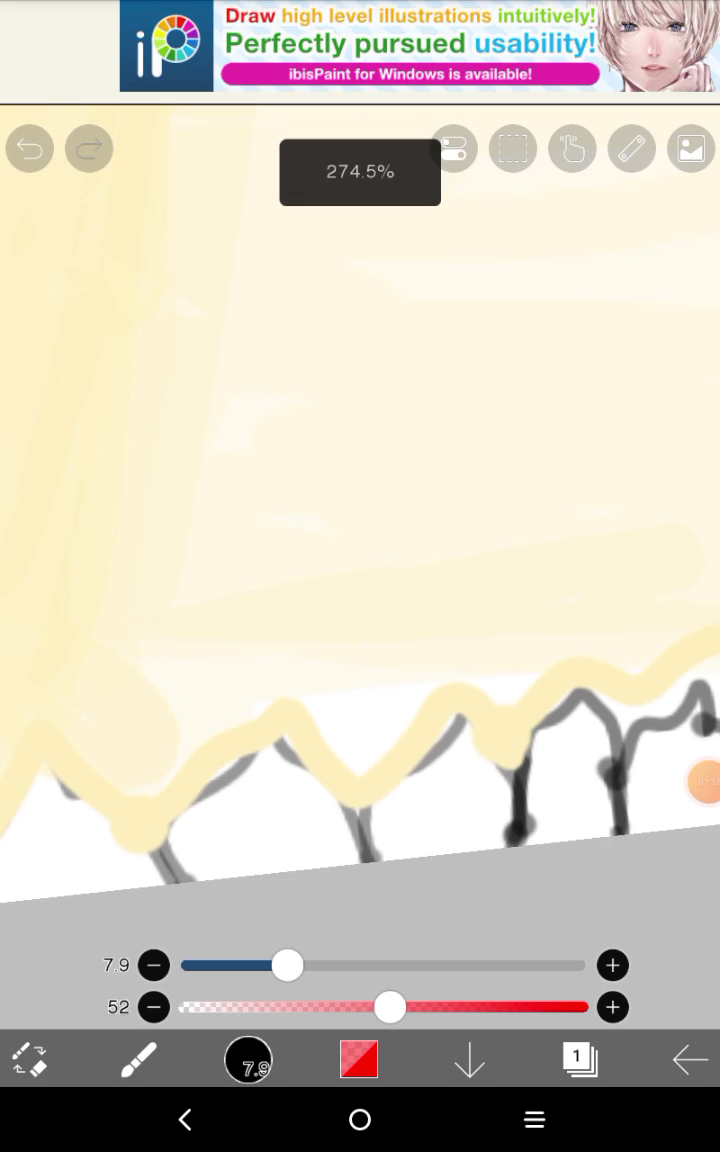
{"action": "scroll", "coordinate": [360, 500], "scroll_direction": "up", "scroll_amount": 4}
{"action": "scroll", "coordinate": [360, 500], "scroll_direction": "down", "scroll_amount": 3}
{"action": "mouse_move", "coordinate": [306, 587]}
{"action": "left_mouse_down"}
{"action": "mouse_move", "coordinate": [220, 700]}
{"action": "mouse_move", "coordinate": [350, 520]}
{"action": "mouse_move", "coordinate": [440, 700]}
{"action": "left_mouse_up"}
{"action": "left_click_drag", "start_coordinate": [287, 965], "coordinate": [422, 965]}
{"action": "left_click_drag", "start_coordinate": [290, 560], "coordinate": [270, 700]}
{"action": "left_click_drag", "start_coordinate": [422, 965], "coordinate": [458, 965]}
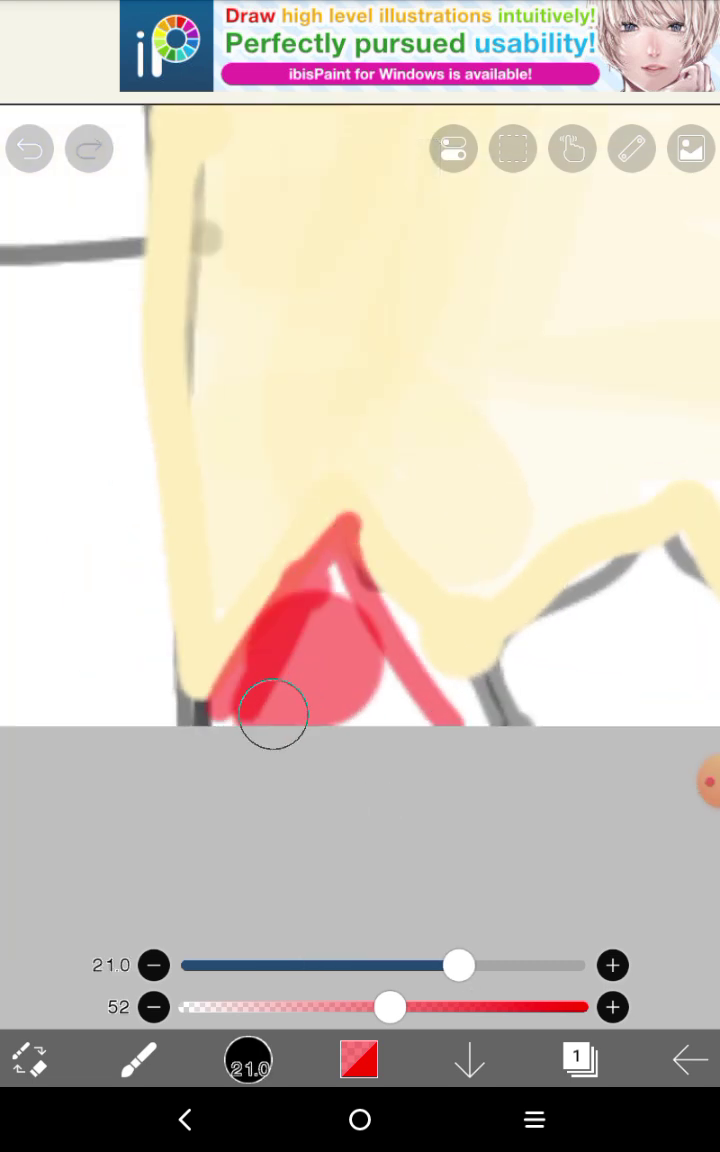
{"action": "scroll", "coordinate": [360, 500], "scroll_direction": "down", "scroll_amount": 3}
Paint red across the rest of the scalloped edge, including the lower left
{"action": "left_click_drag", "start_coordinate": [470, 560], "coordinate": [344, 596]}
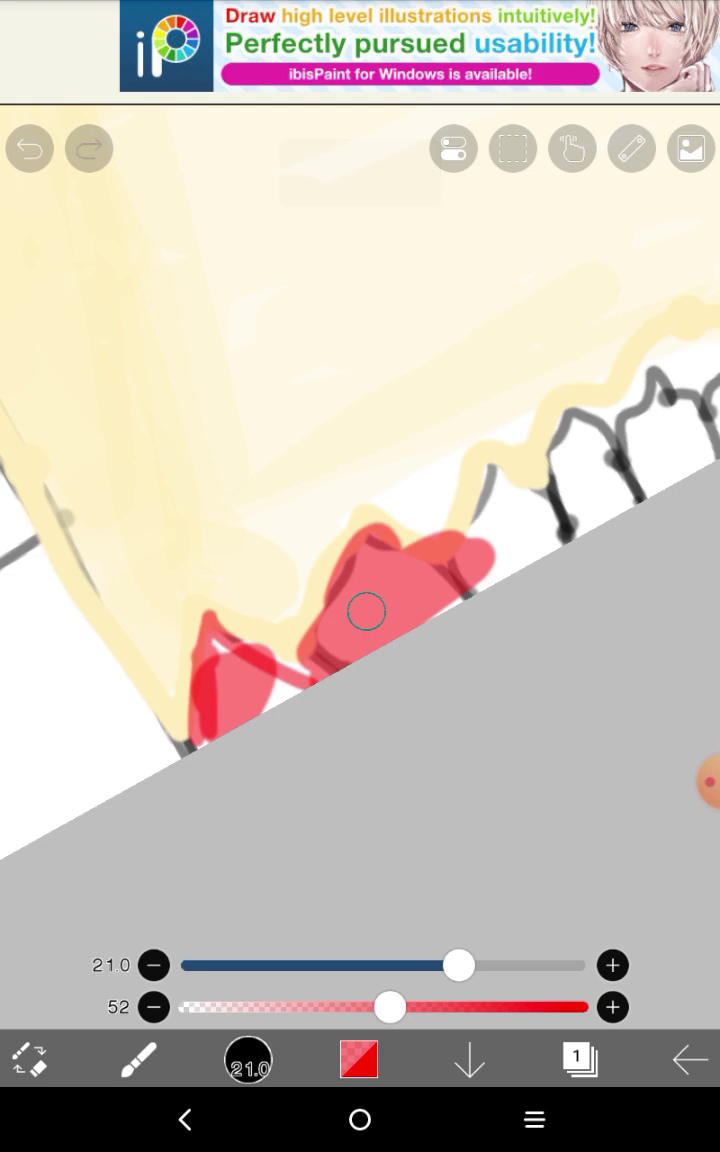
{"action": "mouse_move", "coordinate": [513, 584]}
{"action": "left_mouse_down"}
{"action": "mouse_move", "coordinate": [430, 450]}
{"action": "mouse_move", "coordinate": [470, 473]}
{"action": "mouse_move", "coordinate": [508, 428]}
{"action": "left_mouse_up"}
{"action": "scroll", "coordinate": [360, 500], "scroll_direction": "up", "scroll_amount": 2}
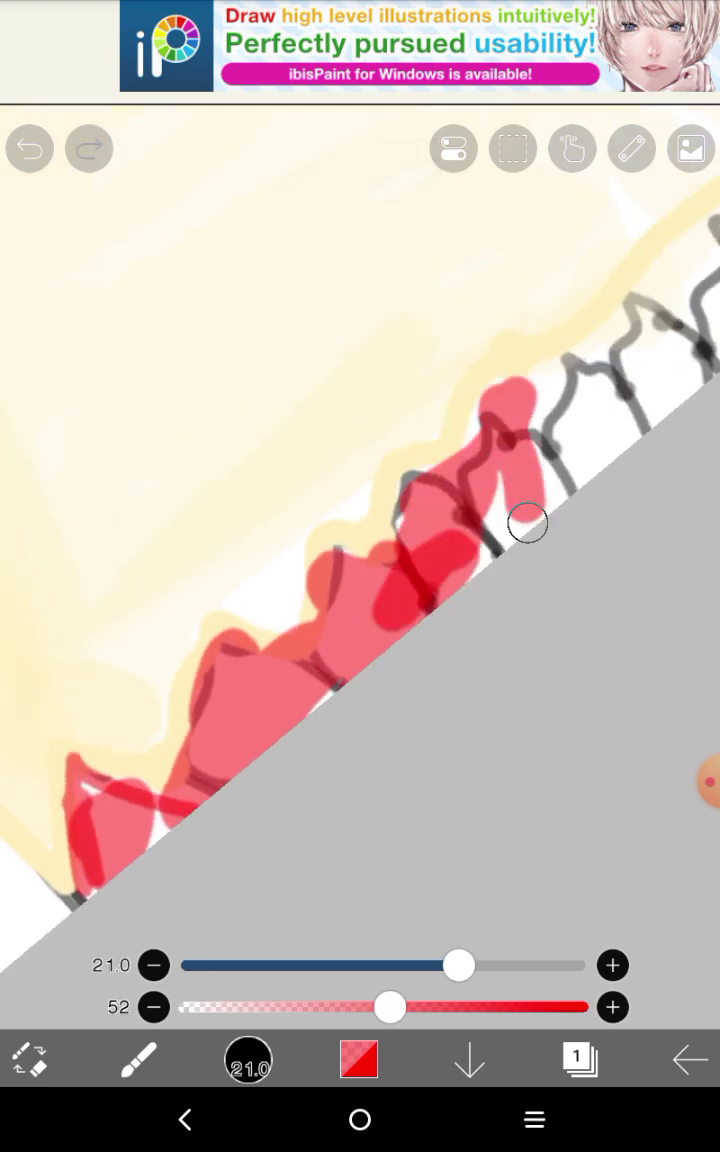
{"action": "left_click_drag", "start_coordinate": [540, 480], "coordinate": [645, 378]}
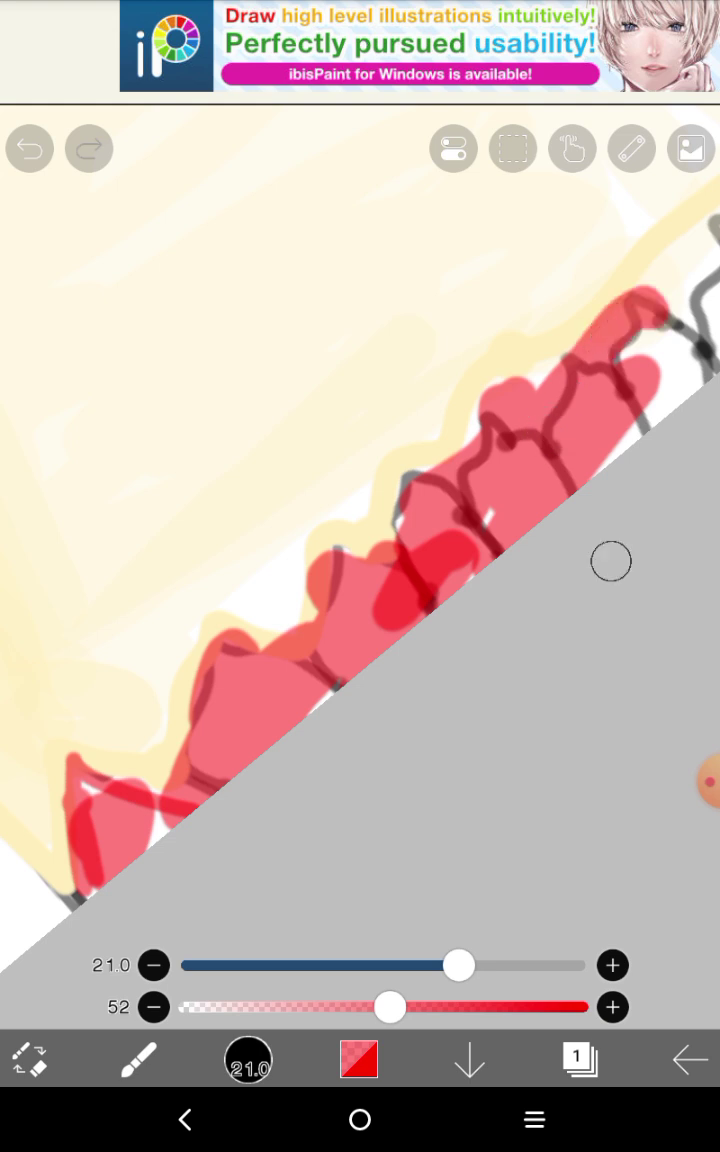
{"action": "scroll", "coordinate": [500, 450], "scroll_direction": "up", "scroll_amount": 2}
{"action": "left_click_drag", "start_coordinate": [450, 500], "coordinate": [600, 400]}
{"action": "scroll", "coordinate": [450, 450], "scroll_direction": "down", "scroll_amount": 4}
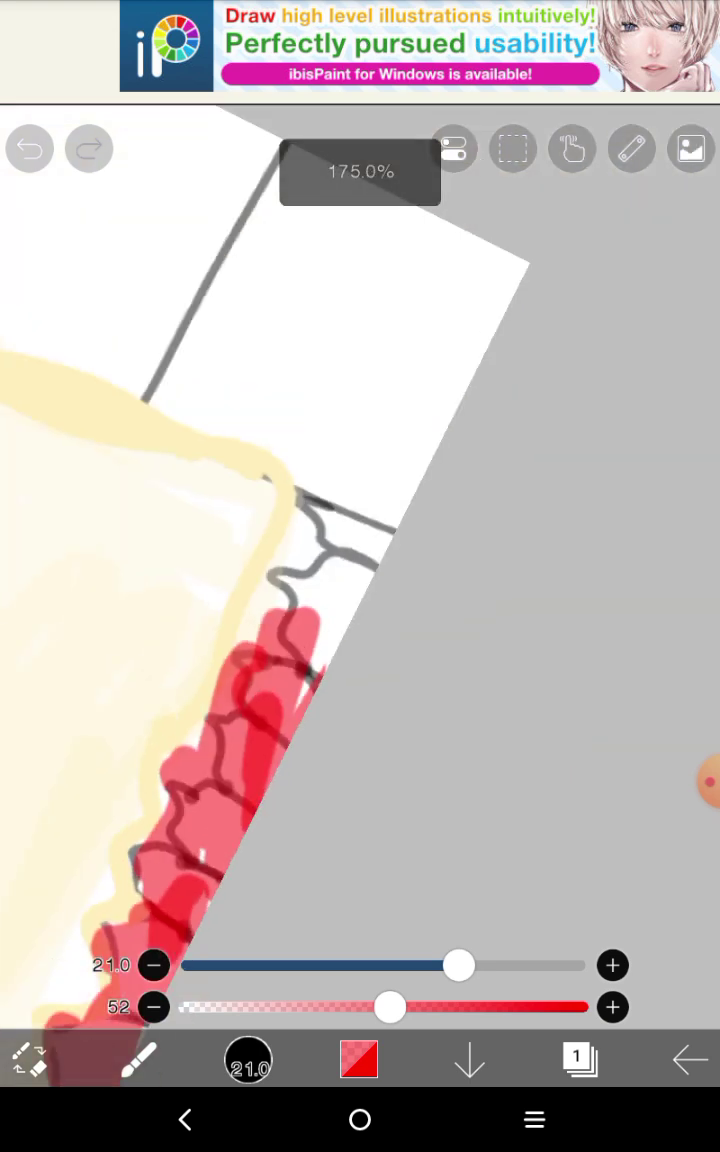
{"action": "scroll", "coordinate": [360, 550], "scroll_direction": "up", "scroll_amount": 3}
{"action": "left_click_drag", "start_coordinate": [300, 650], "coordinate": [390, 540]}
{"action": "mouse_move", "coordinate": [300, 560]}
{"action": "left_mouse_down"}
{"action": "mouse_move", "coordinate": [270, 630]}
{"action": "mouse_move", "coordinate": [412, 458]}
{"action": "mouse_move", "coordinate": [310, 710]}
{"action": "mouse_move", "coordinate": [540, 530]}
{"action": "mouse_move", "coordinate": [325, 768]}
{"action": "left_mouse_up"}
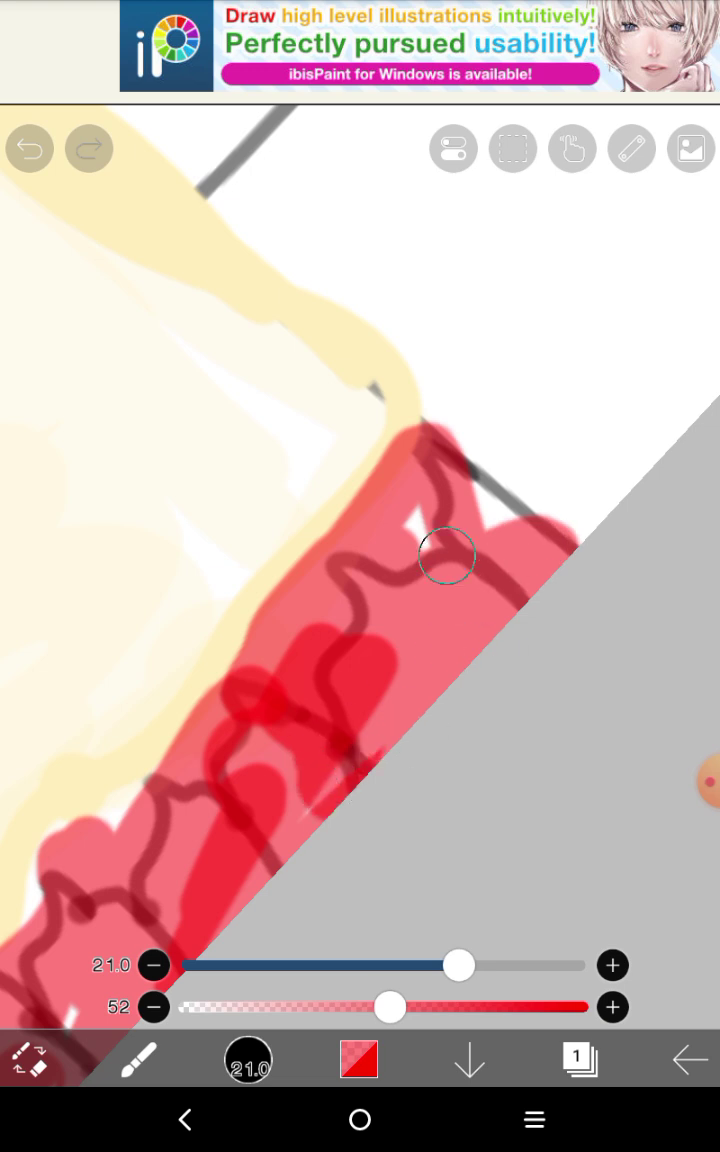
{"action": "left_click_drag", "start_coordinate": [447, 556], "coordinate": [180, 800]}
{"action": "scroll", "coordinate": [457, 507], "scroll_direction": "down", "scroll_amount": 5}
{"action": "scroll", "coordinate": [400, 400], "scroll_direction": "down", "scroll_amount": 5}
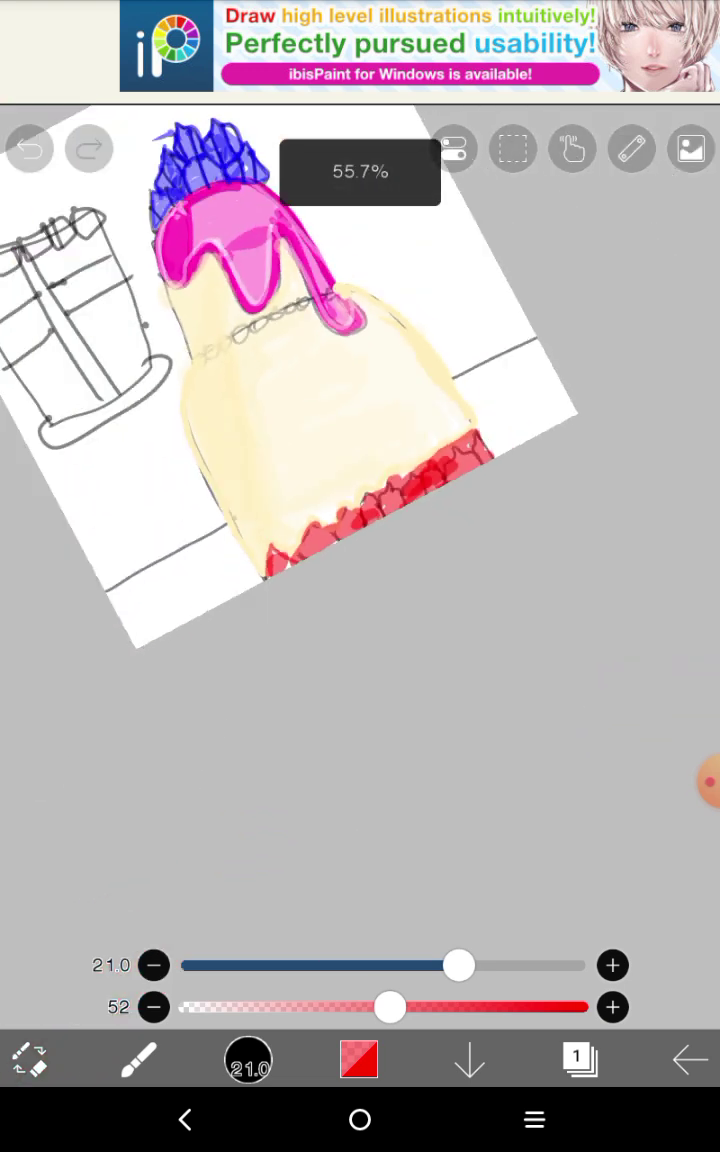
{"action": "scroll", "coordinate": [360, 400], "scroll_direction": "up", "scroll_amount": 4}
{"action": "scroll", "coordinate": [360, 400], "scroll_direction": "up", "scroll_amount": 2}
{"action": "scroll", "coordinate": [360, 400], "scroll_direction": "down", "scroll_amount": 6}
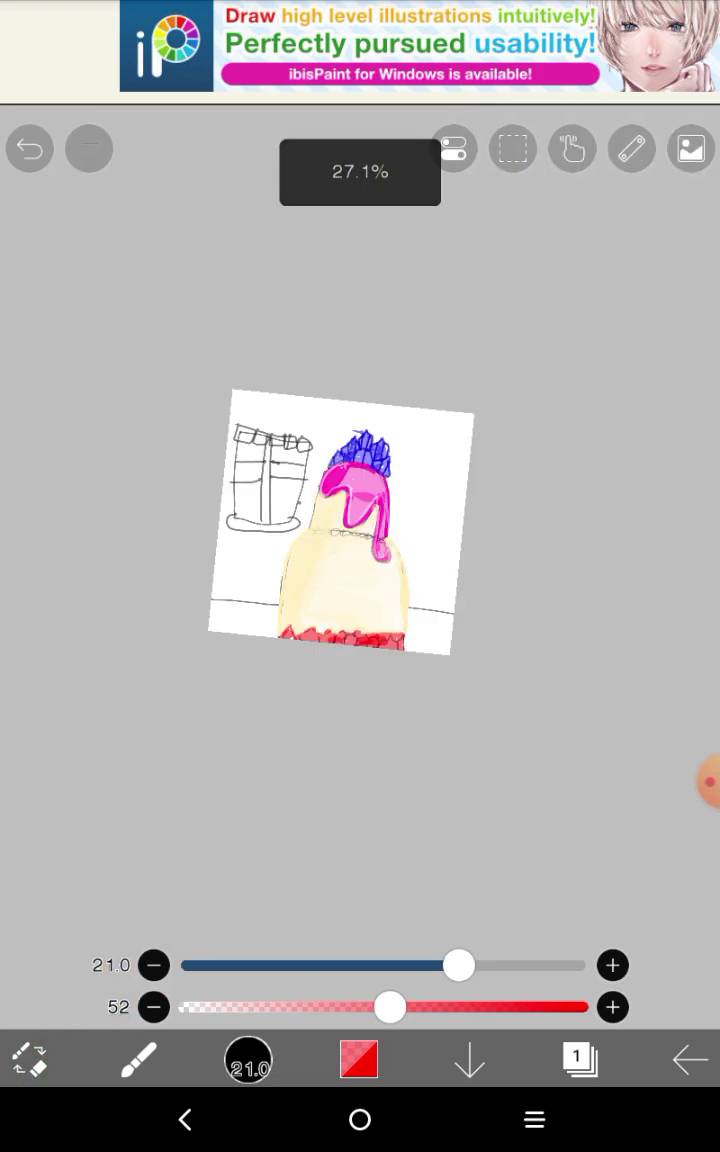
{"action": "scroll", "coordinate": [360, 400], "scroll_direction": "up", "scroll_amount": 4}
{"action": "scroll", "coordinate": [360, 400], "scroll_direction": "up", "scroll_amount": 5}
{"action": "scroll", "coordinate": [360, 400], "scroll_direction": "up", "scroll_amount": 4}
{"action": "scroll", "coordinate": [360, 400], "scroll_direction": "up", "scroll_amount": 3}
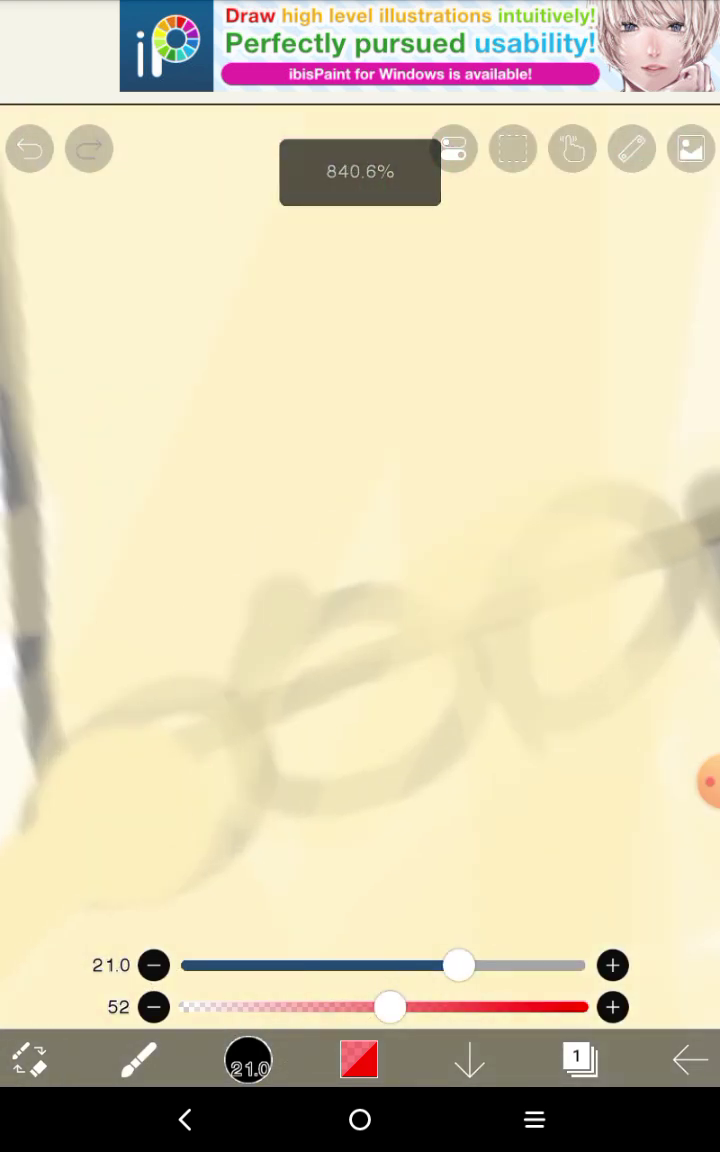
{"action": "scroll", "coordinate": [360, 400], "scroll_direction": "up", "scroll_amount": 2}
Dab two red spots and a purple spot onto the beaded band
{"action": "left_click_drag", "start_coordinate": [186, 510], "coordinate": [193, 573]}
{"action": "left_click", "coordinate": [510, 540]}
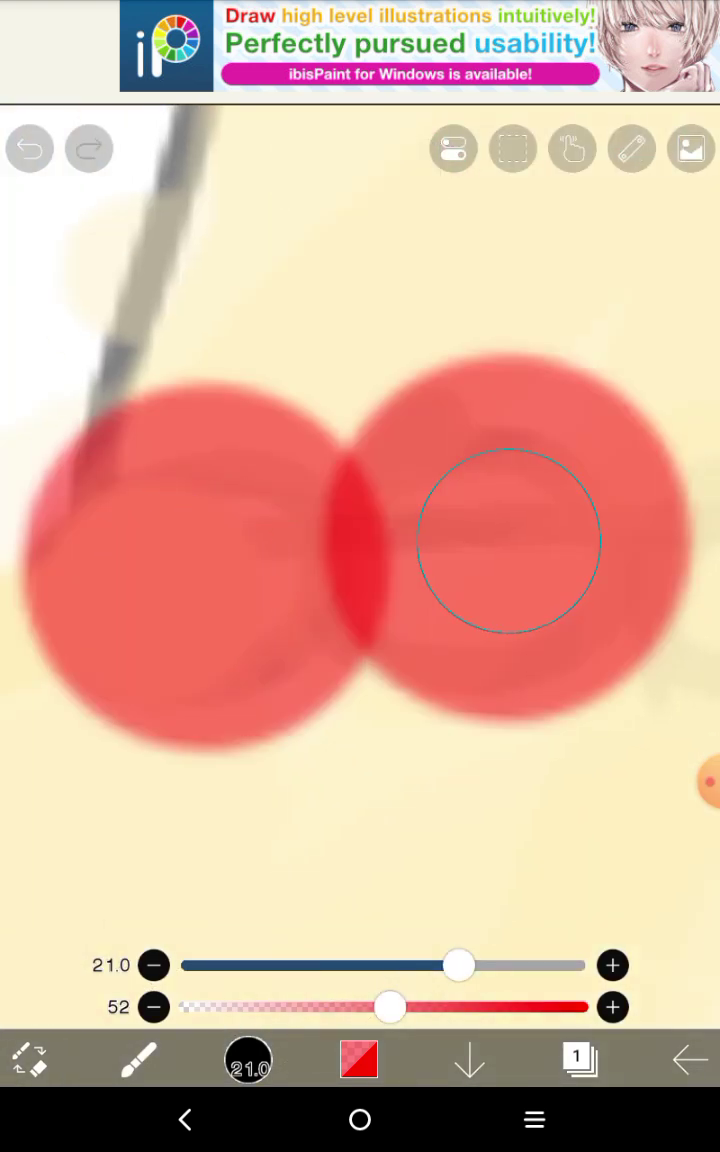
{"action": "scroll", "coordinate": [360, 400], "scroll_direction": "down", "scroll_amount": 3}
{"action": "scroll", "coordinate": [360, 400], "scroll_direction": "up", "scroll_amount": 1}
{"action": "left_click_drag", "start_coordinate": [368, 555], "coordinate": [364, 505]}
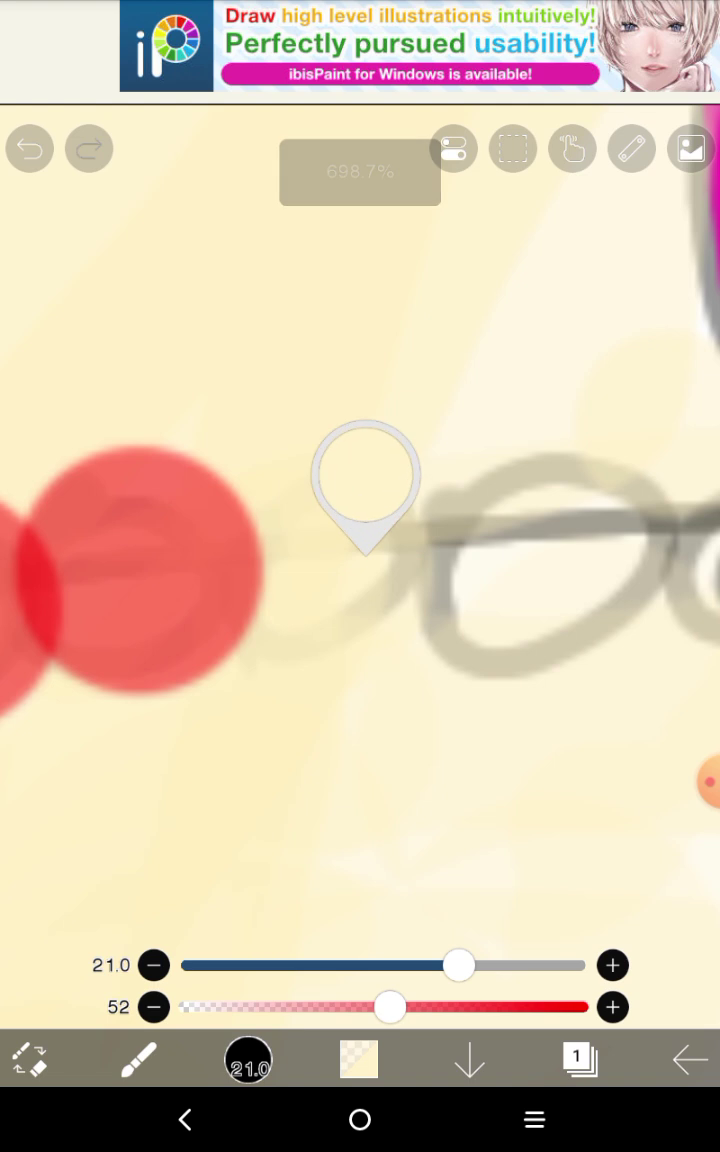
{"action": "left_click", "coordinate": [358, 1058]}
{"action": "left_click", "coordinate": [419, 468]}
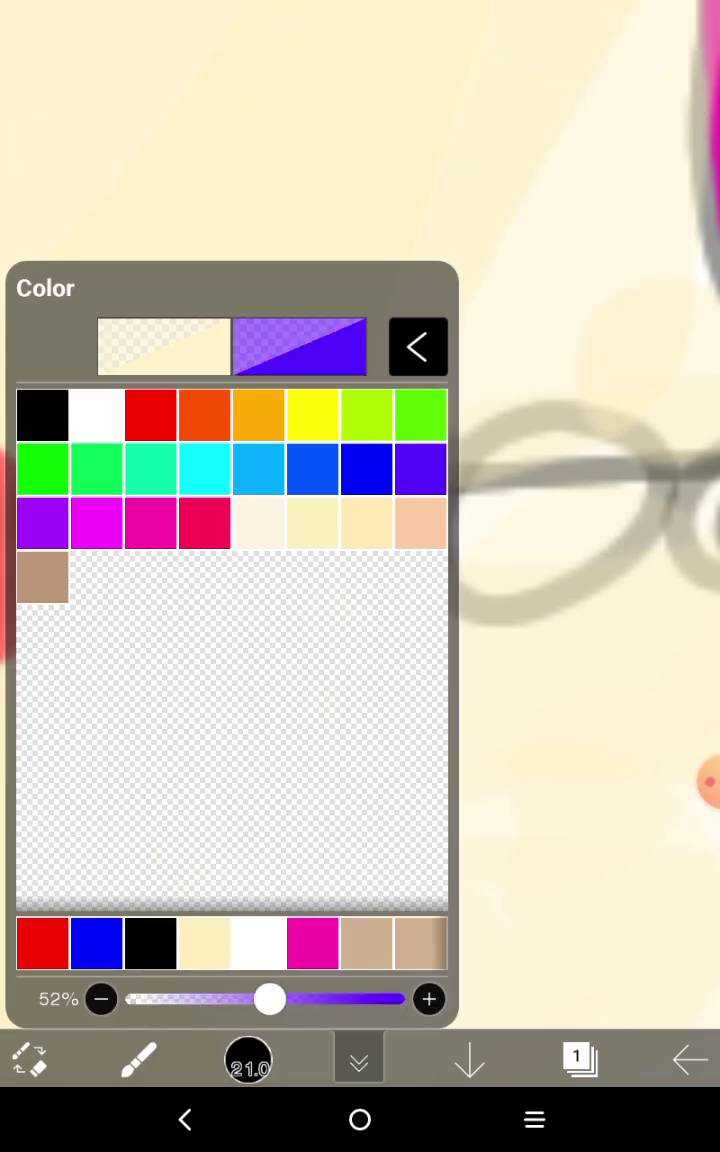
{"action": "left_click", "coordinate": [414, 347]}
{"action": "left_click", "coordinate": [325, 580]}
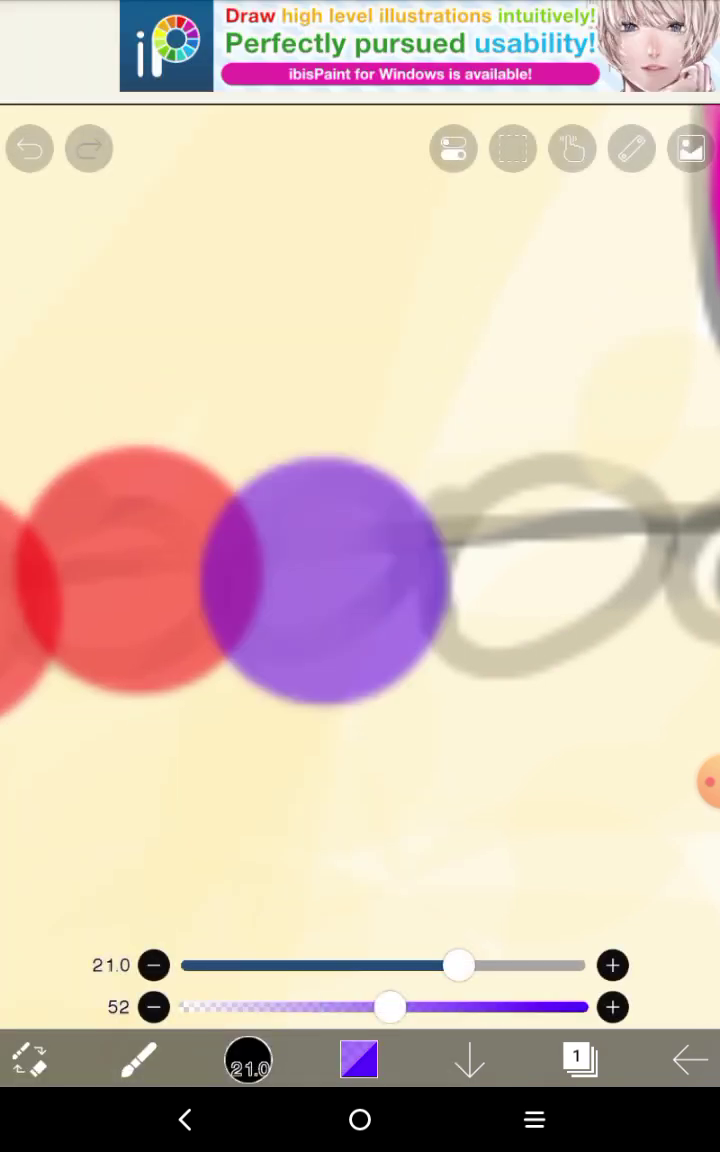
Pick blue and dab several blue and light blue beads along the necklace
{"action": "left_click_drag", "start_coordinate": [547, 567], "coordinate": [547, 520]}
{"action": "left_click", "coordinate": [358, 1058]}
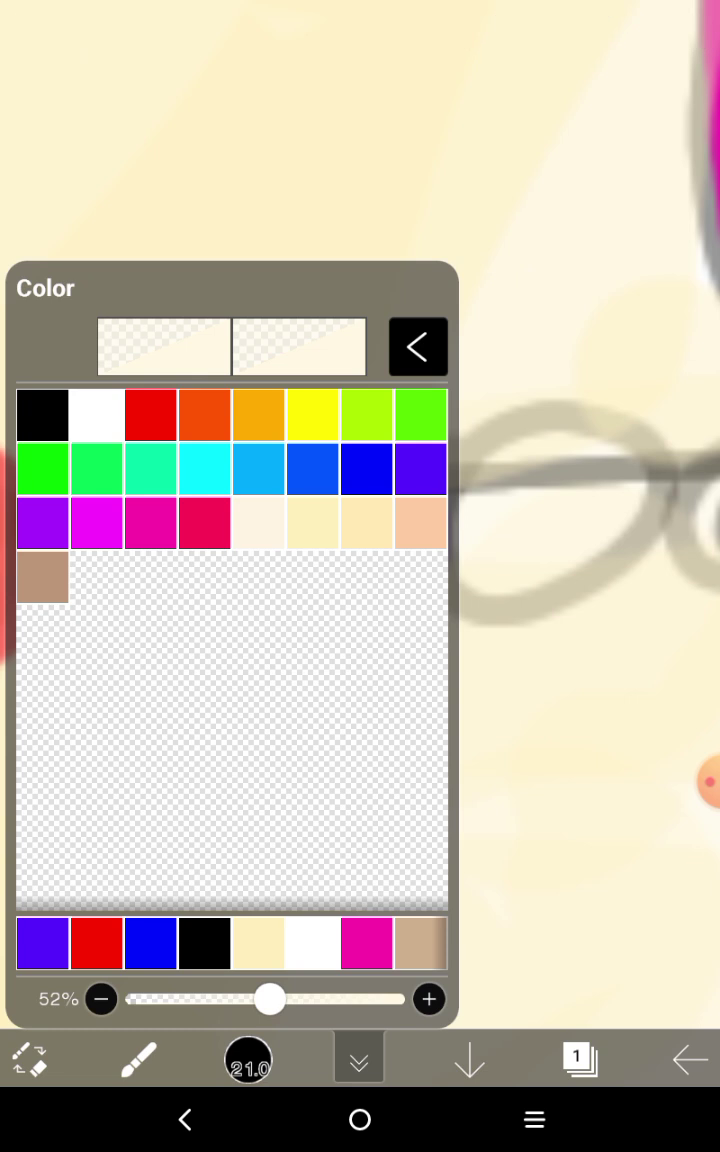
{"action": "left_click", "coordinate": [365, 468]}
{"action": "left_click", "coordinate": [417, 347]}
{"action": "left_click", "coordinate": [535, 545]}
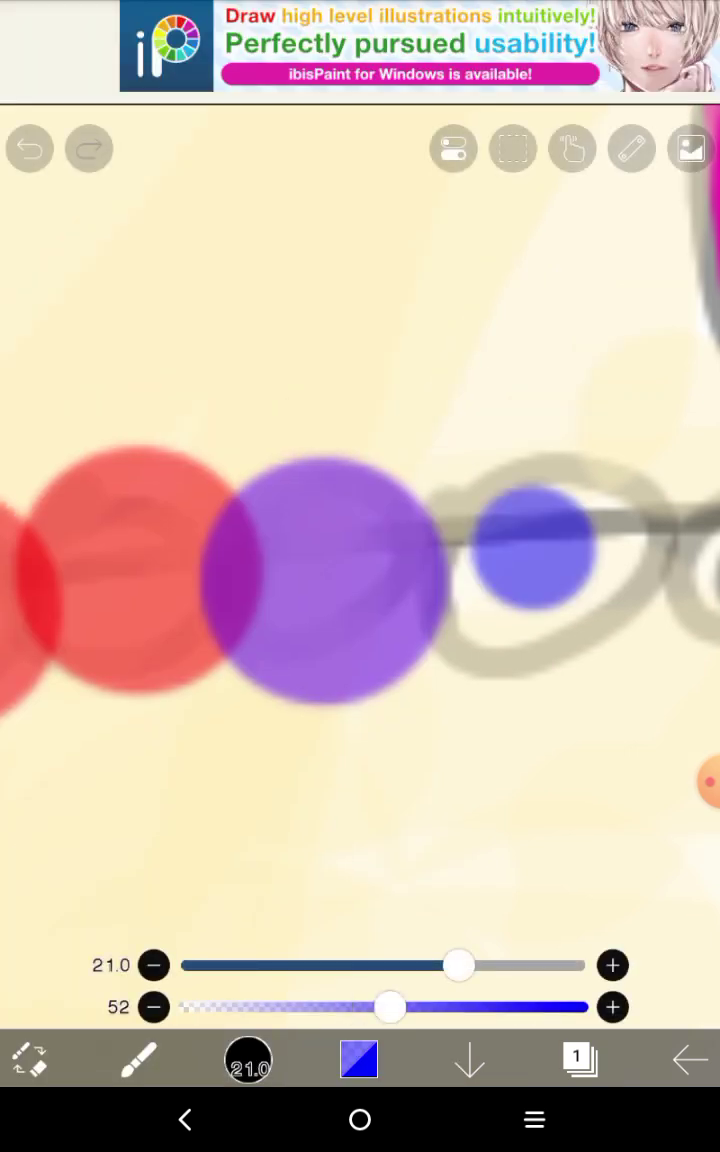
{"action": "mouse_move", "coordinate": [535, 562]}
{"action": "left_mouse_down"}
{"action": "mouse_move", "coordinate": [534, 518]}
{"action": "mouse_move", "coordinate": [520, 545]}
{"action": "left_mouse_up"}
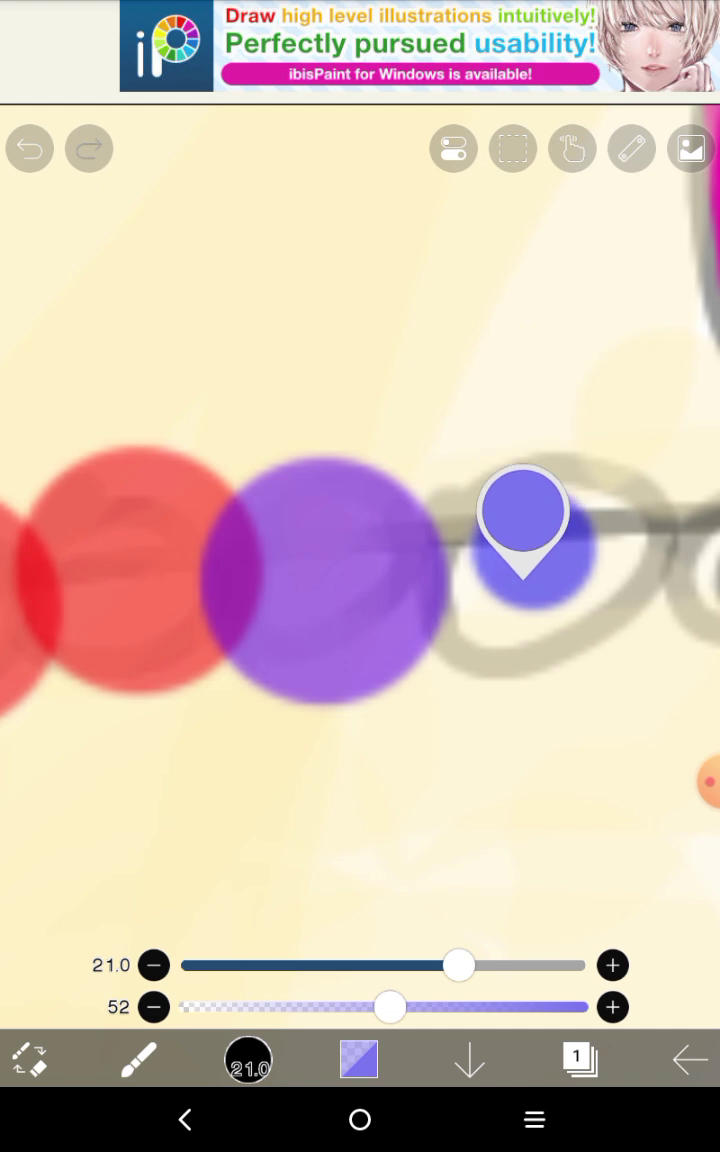
{"action": "left_click", "coordinate": [583, 527]}
{"action": "left_click", "coordinate": [500, 545]}
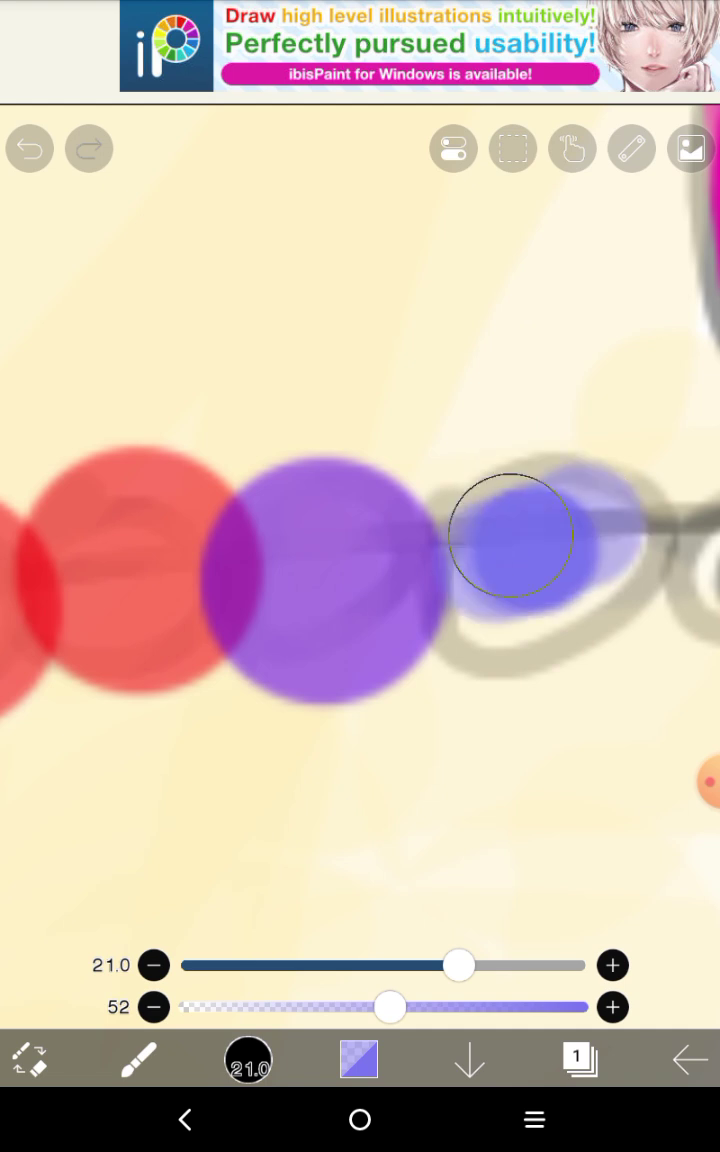
{"action": "left_click_drag", "start_coordinate": [510, 540], "coordinate": [505, 510]}
{"action": "left_click", "coordinate": [490, 610]}
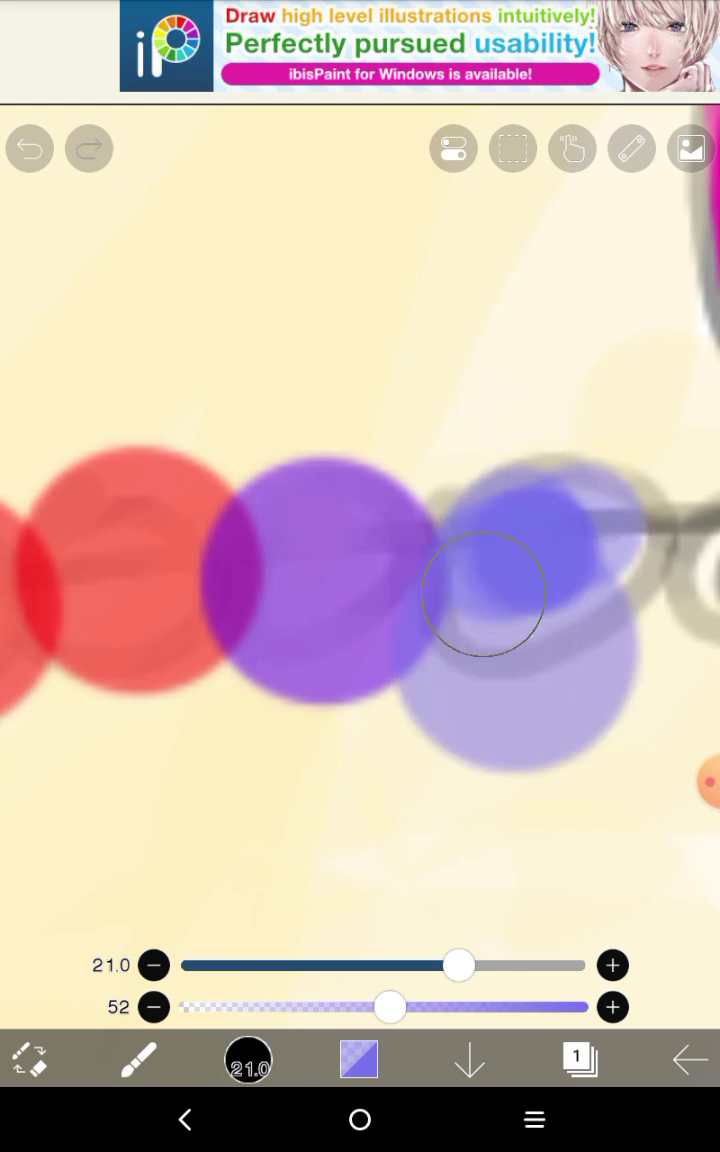
{"action": "scroll", "coordinate": [516, 600], "scroll_direction": "down", "scroll_amount": 3}
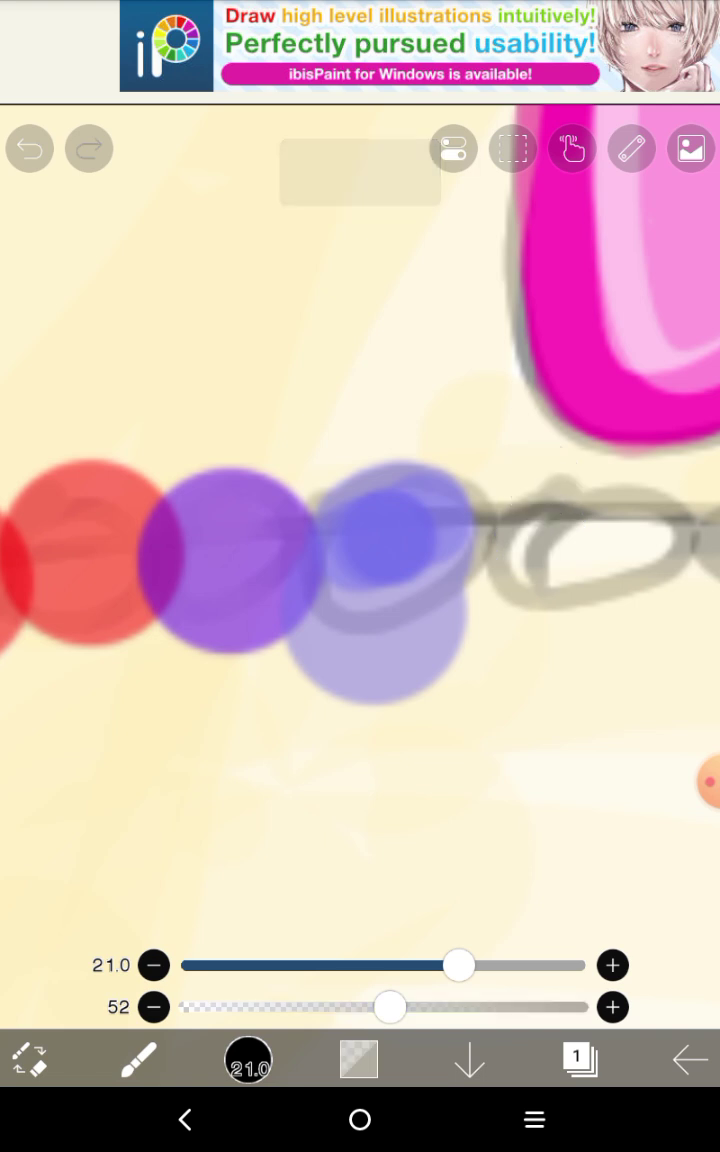
Sample grey, dab it on four chain spots, then select lime green
{"action": "mouse_move", "coordinate": [540, 560]}
{"action": "left_mouse_down"}
{"action": "mouse_move", "coordinate": [540, 520]}
{"action": "mouse_move", "coordinate": [553, 500]}
{"action": "left_mouse_up"}
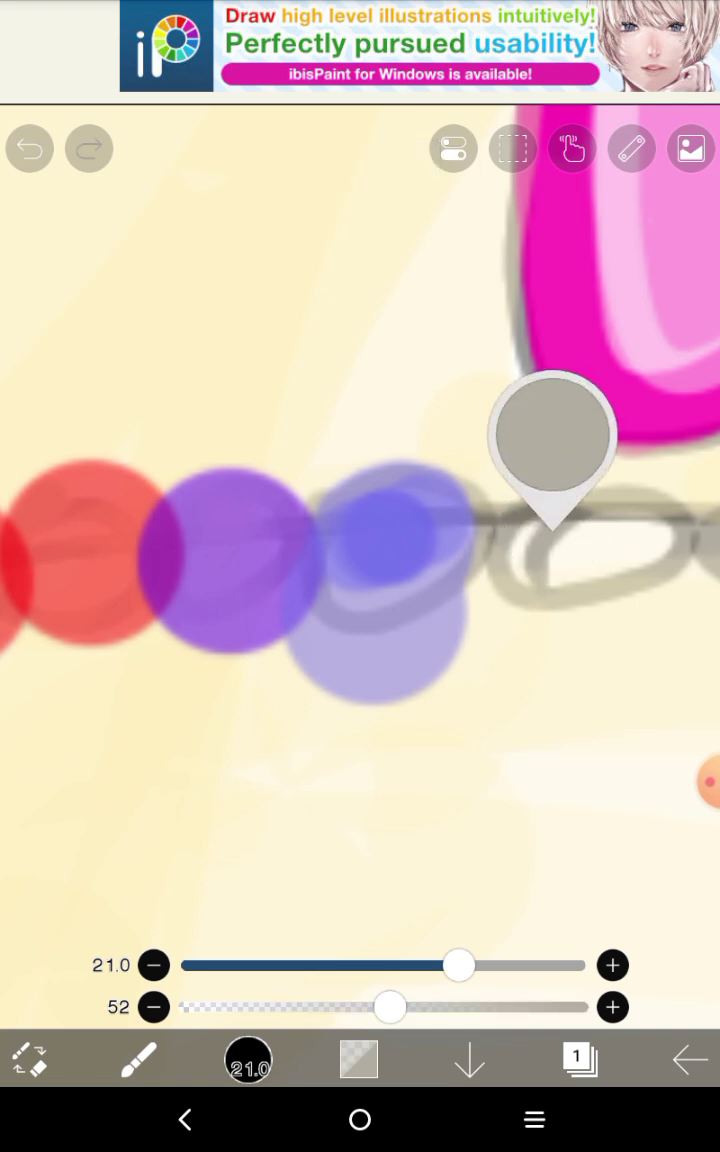
{"action": "left_click", "coordinate": [530, 480]}
{"action": "scroll", "coordinate": [400, 550], "scroll_direction": "down", "scroll_amount": 3}
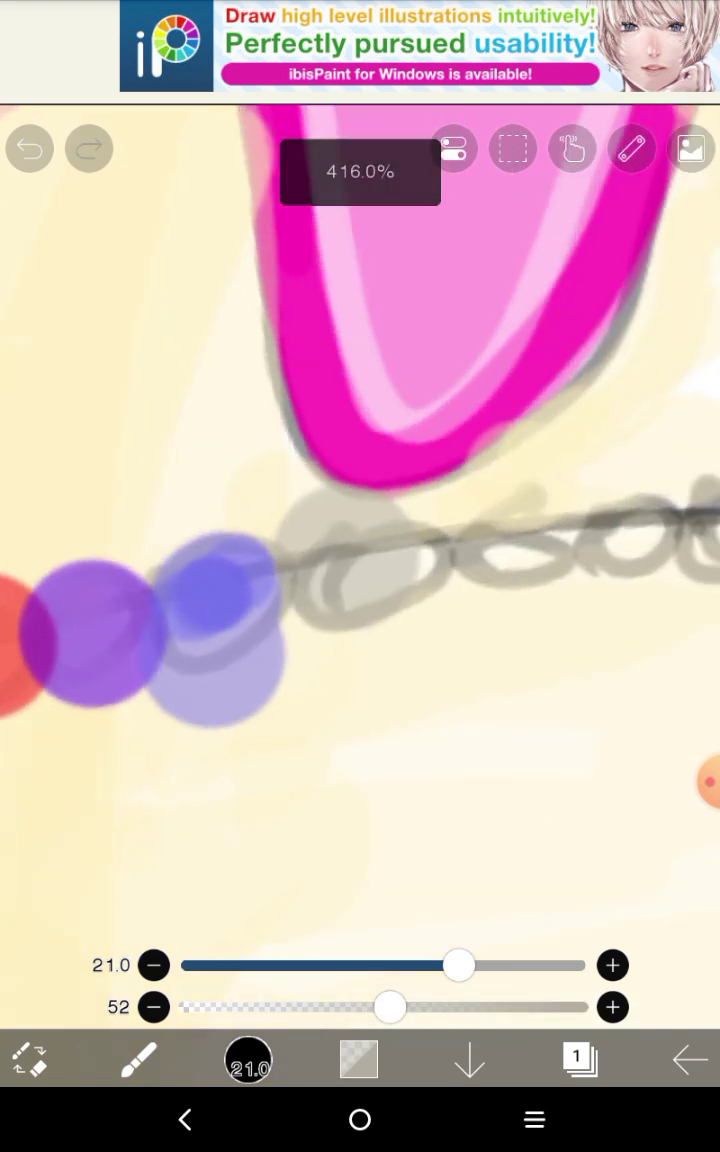
{"action": "left_click", "coordinate": [450, 476]}
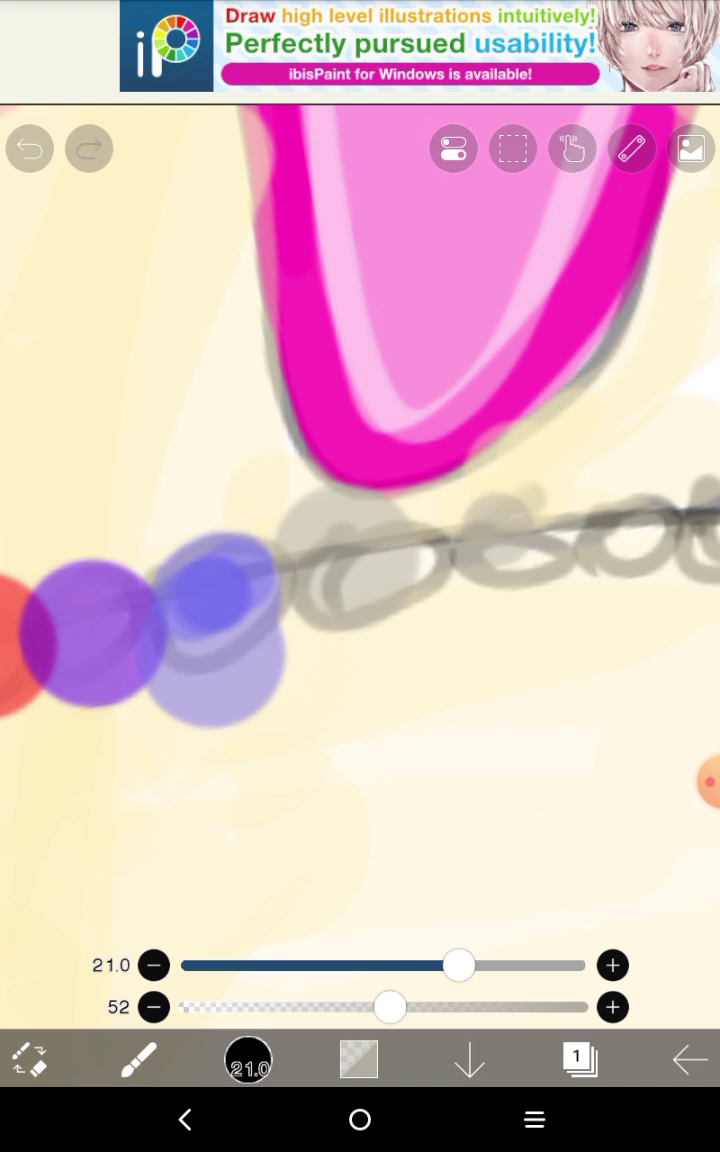
{"action": "left_click", "coordinate": [490, 512]}
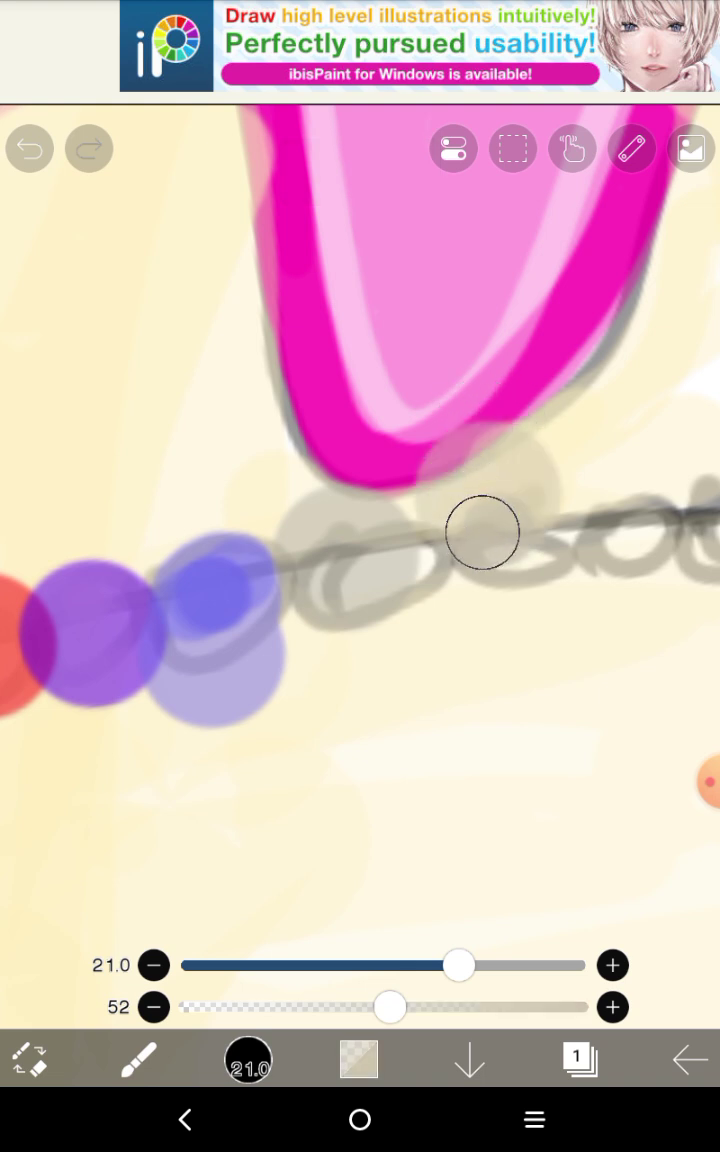
{"action": "scroll", "coordinate": [440, 450], "scroll_direction": "up", "scroll_amount": 2}
{"action": "left_click", "coordinate": [370, 460]}
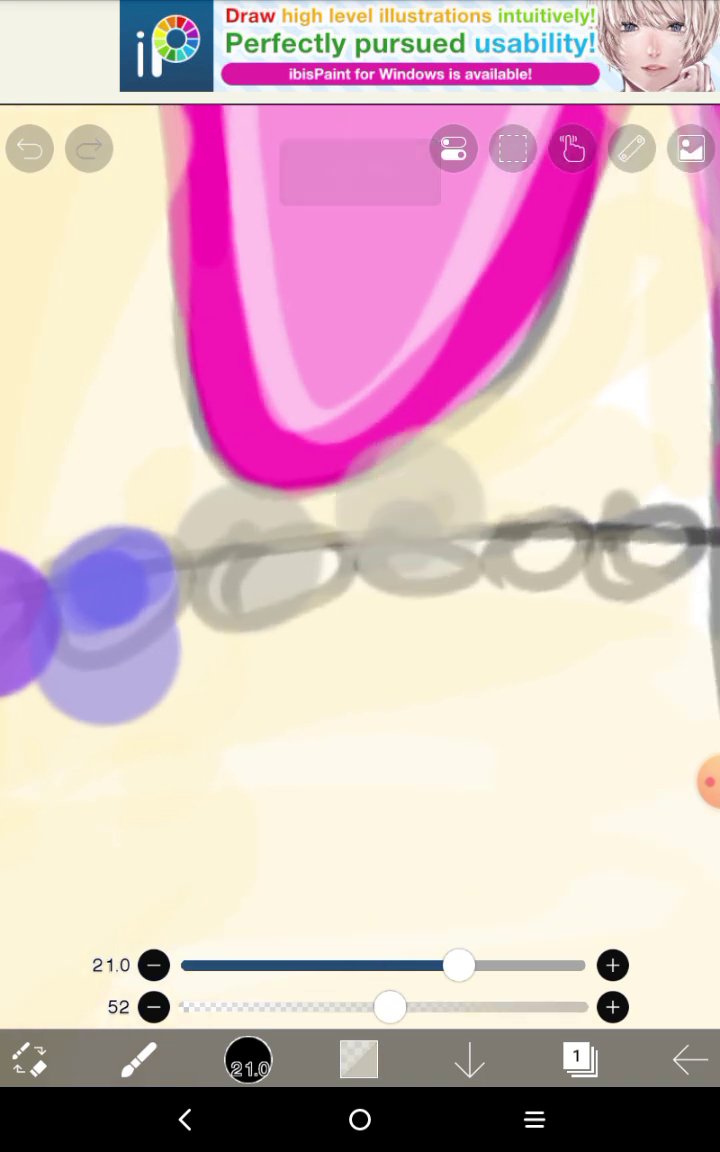
{"action": "left_click", "coordinate": [359, 1058]}
{"action": "left_click", "coordinate": [366, 414]}
{"action": "left_click", "coordinate": [590, 650]}
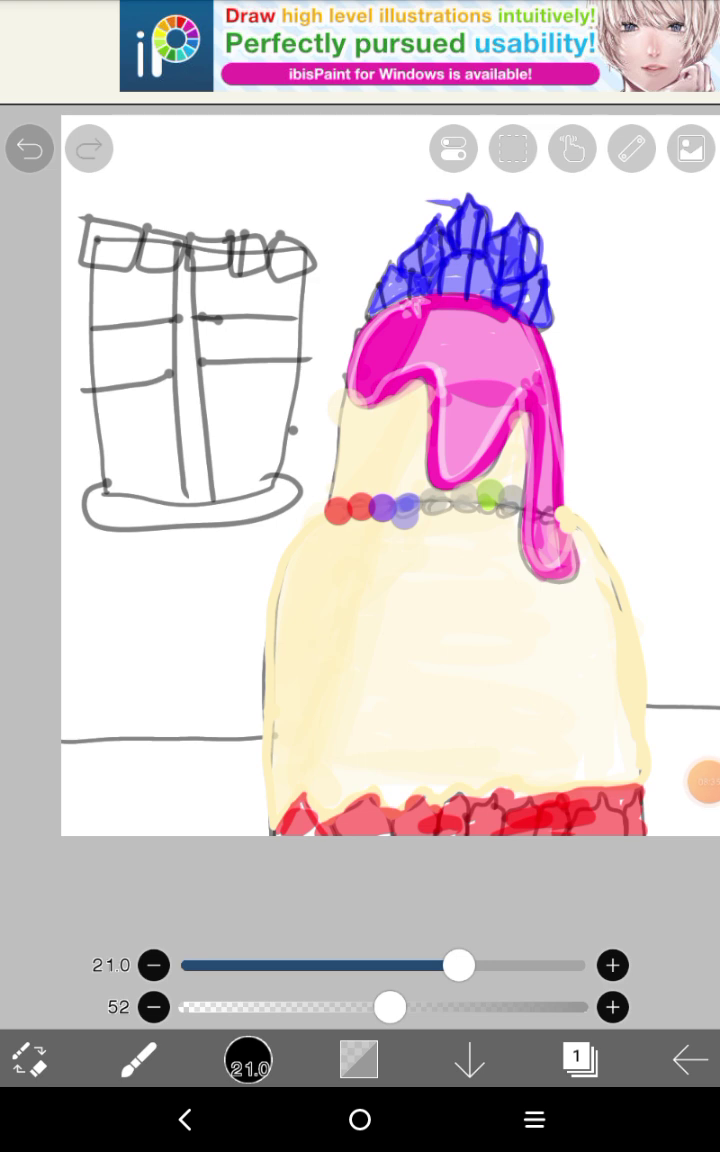
Zoom out to view the whole sushi drawing and return to My Gallery
{"action": "left_click", "coordinate": [703, 781]}
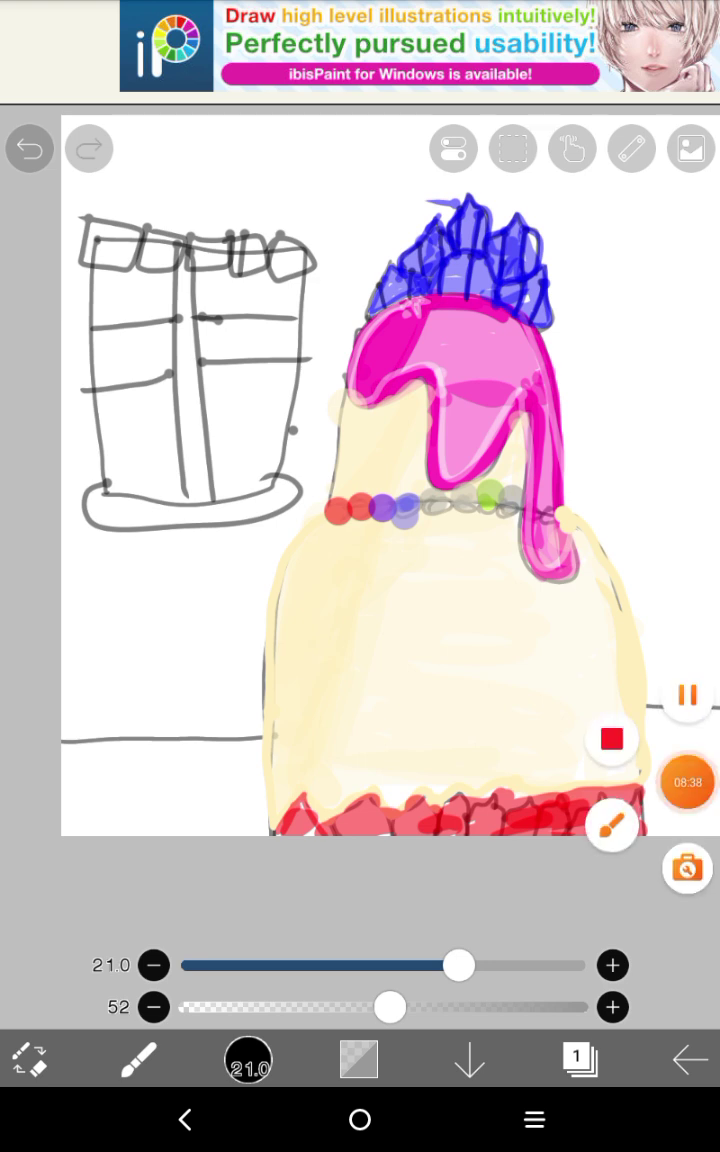
{"action": "left_click", "coordinate": [688, 782]}
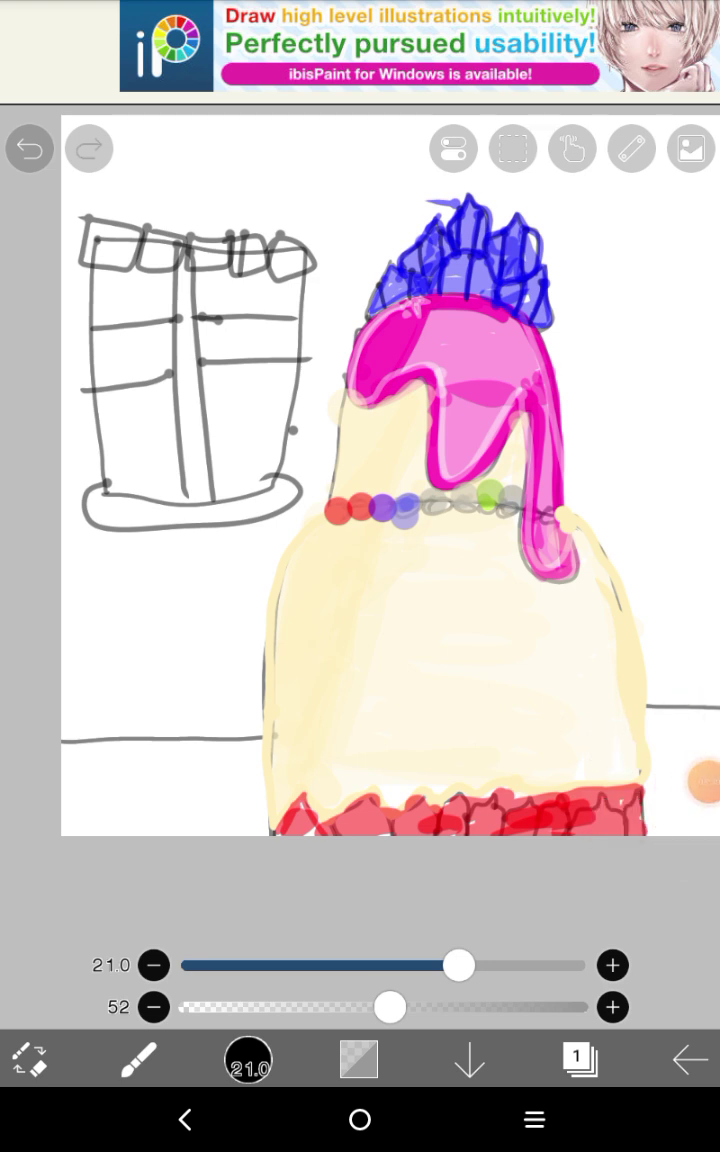
{"action": "scroll", "coordinate": [360, 500], "scroll_direction": "down", "scroll_amount": 3}
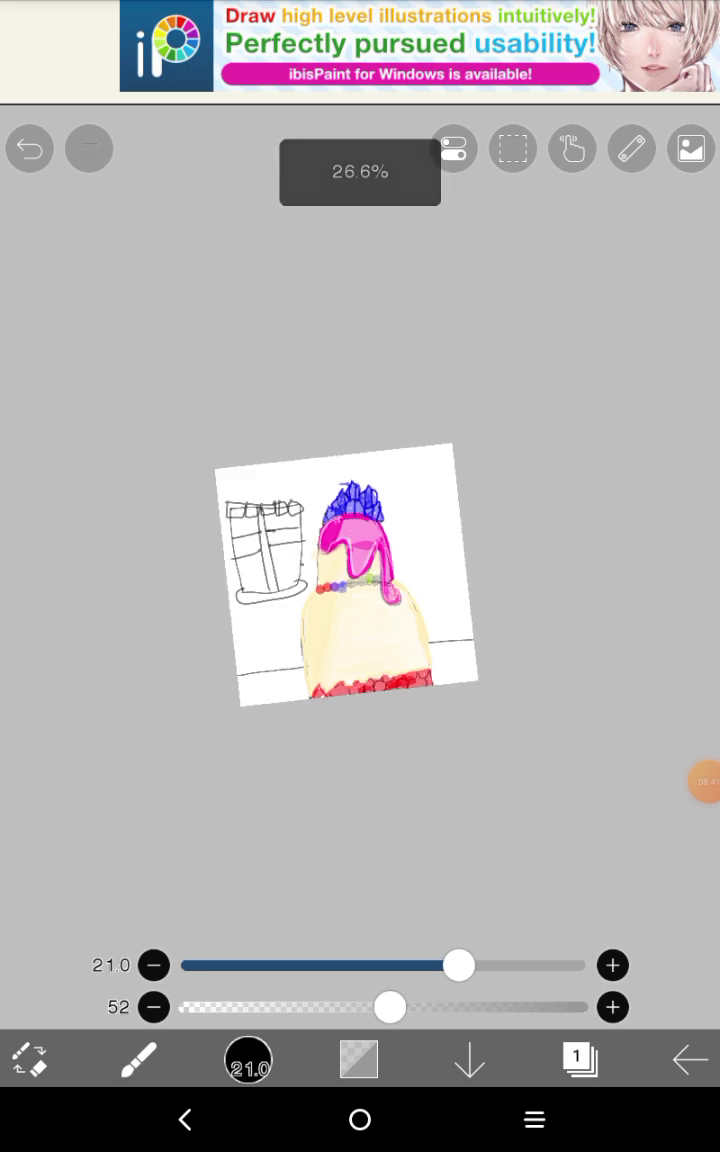
{"action": "scroll", "coordinate": [360, 500], "scroll_direction": "up", "scroll_amount": 3}
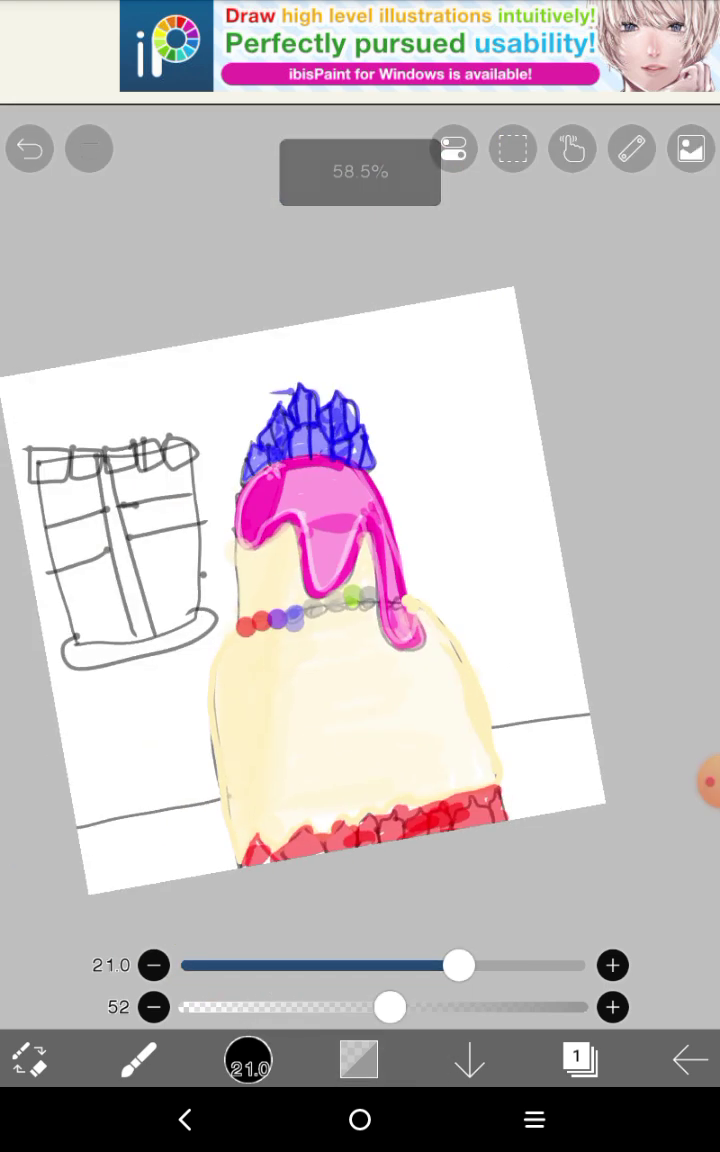
{"action": "left_click", "coordinate": [689, 1059]}
{"action": "left_click", "coordinate": [496, 973]}
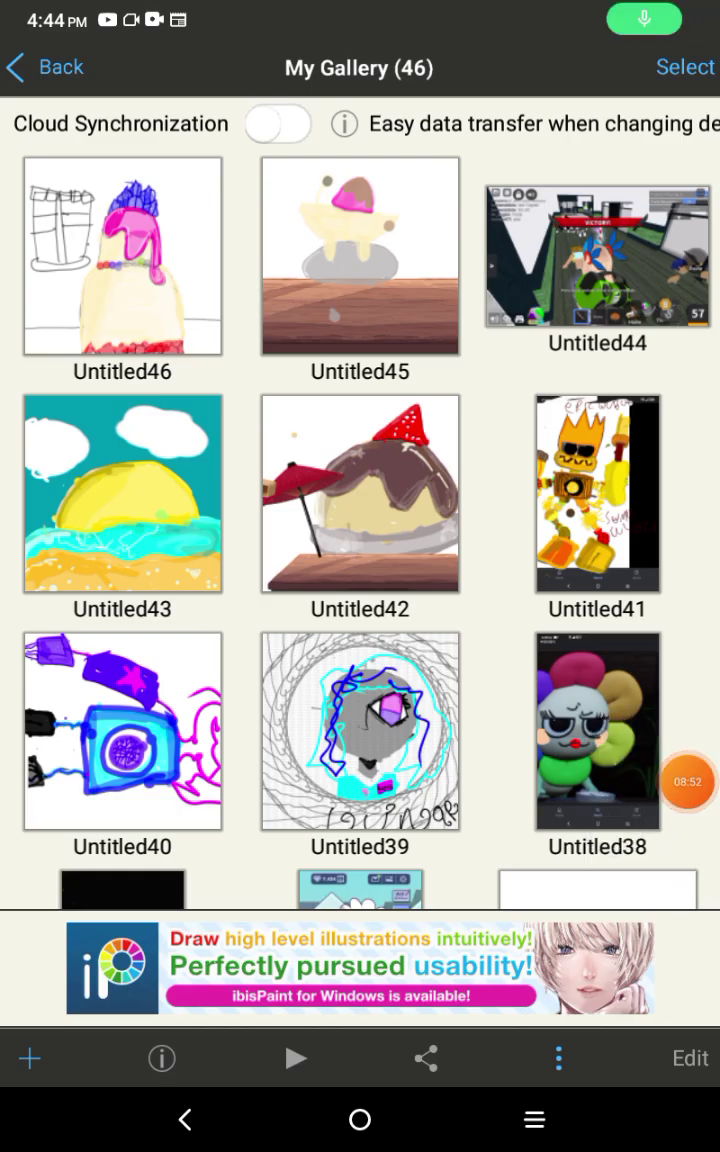
Move the Untitled38 artwork up the gallery and create a new blank canvas
{"action": "left_click", "coordinate": [703, 782]}
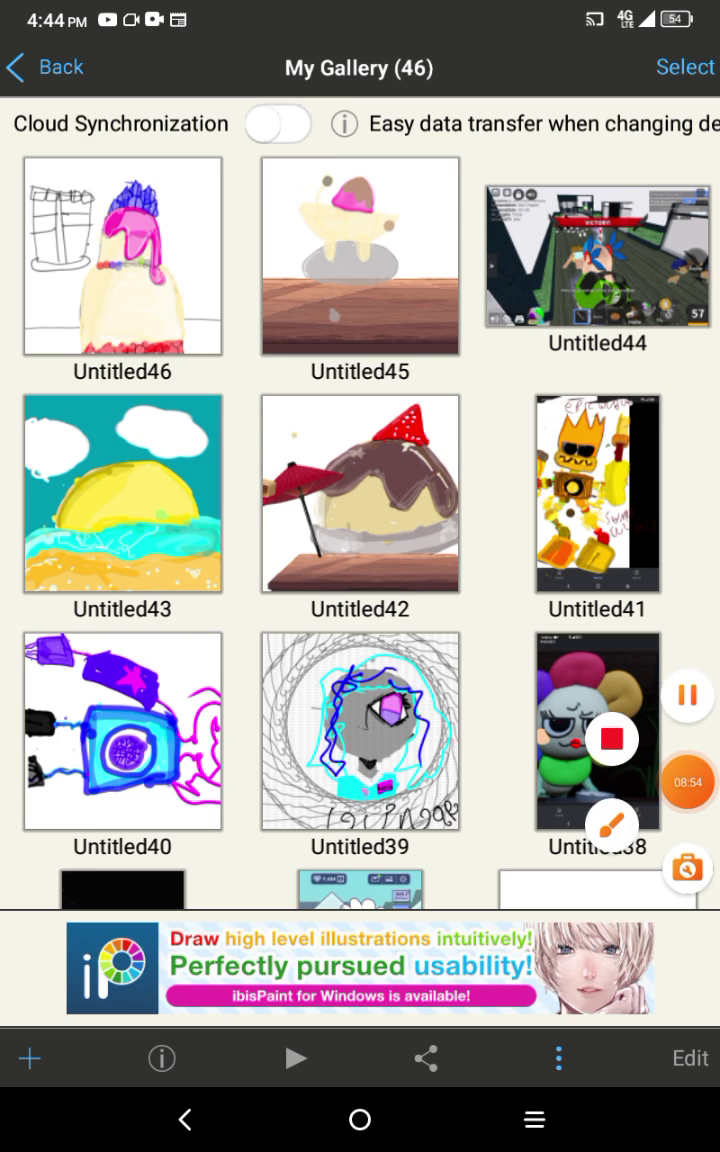
{"action": "left_click_drag", "start_coordinate": [597, 730], "coordinate": [540, 370]}
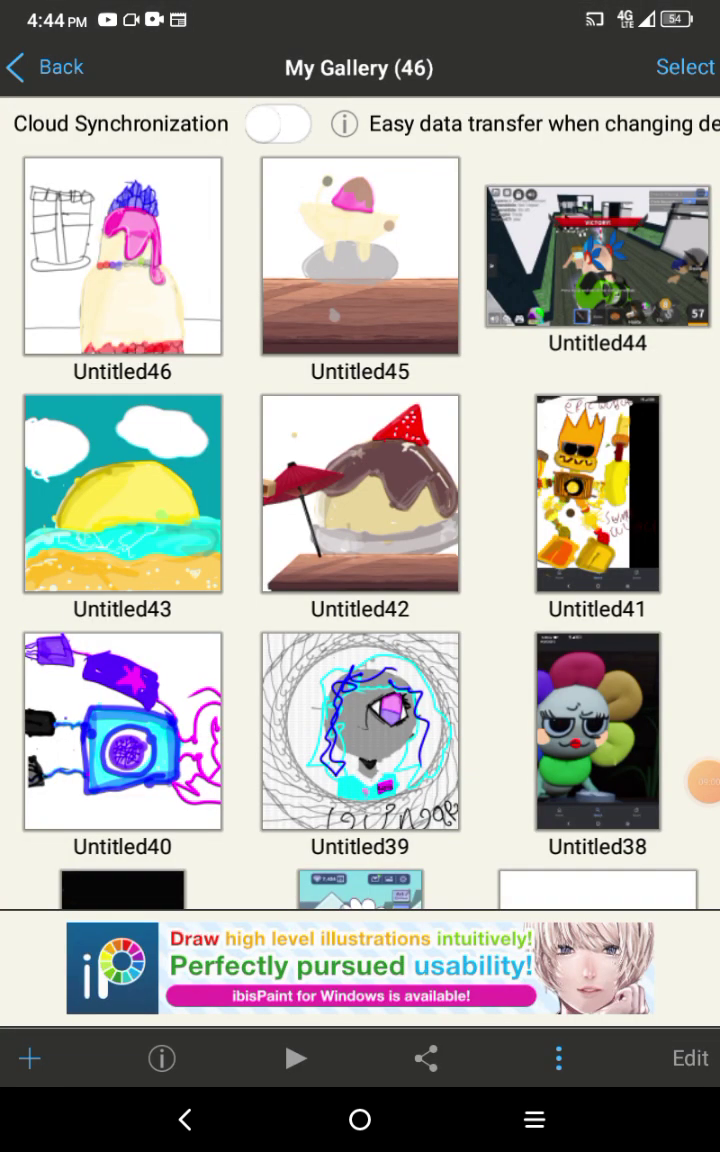
{"action": "scroll", "coordinate": [360, 500], "scroll_direction": "down", "scroll_amount": 5}
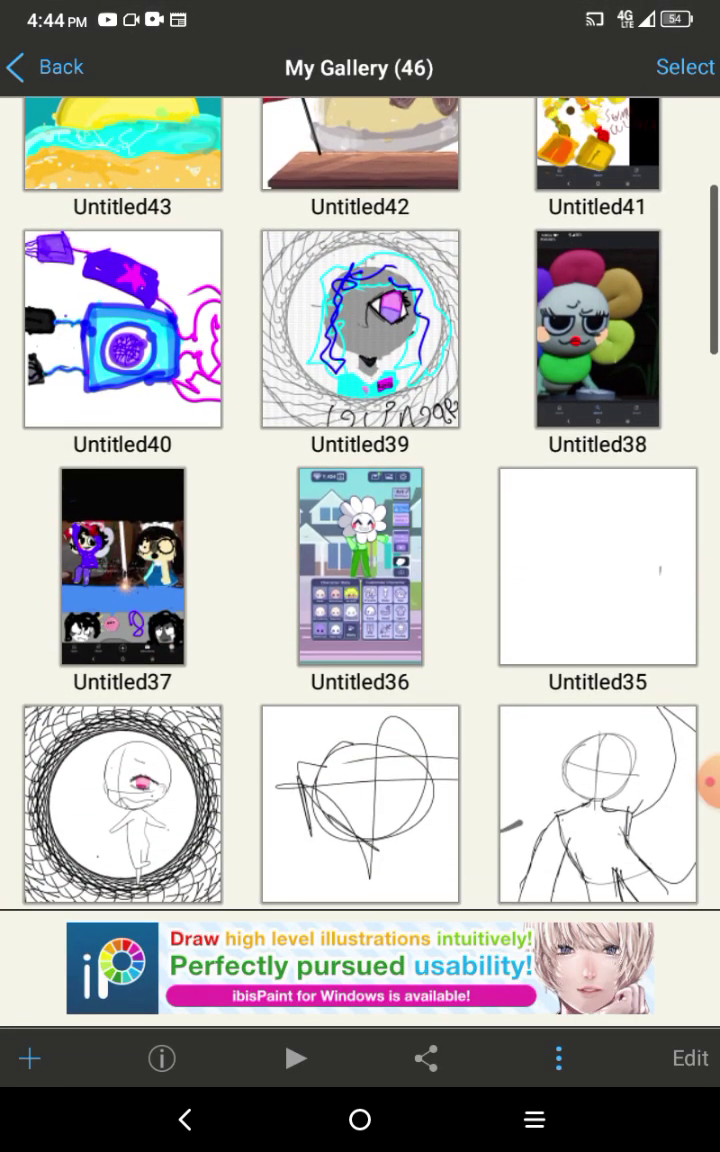
{"action": "scroll", "coordinate": [360, 500], "scroll_direction": "up", "scroll_amount": 3}
{"action": "scroll", "coordinate": [360, 500], "scroll_direction": "down", "scroll_amount": 6}
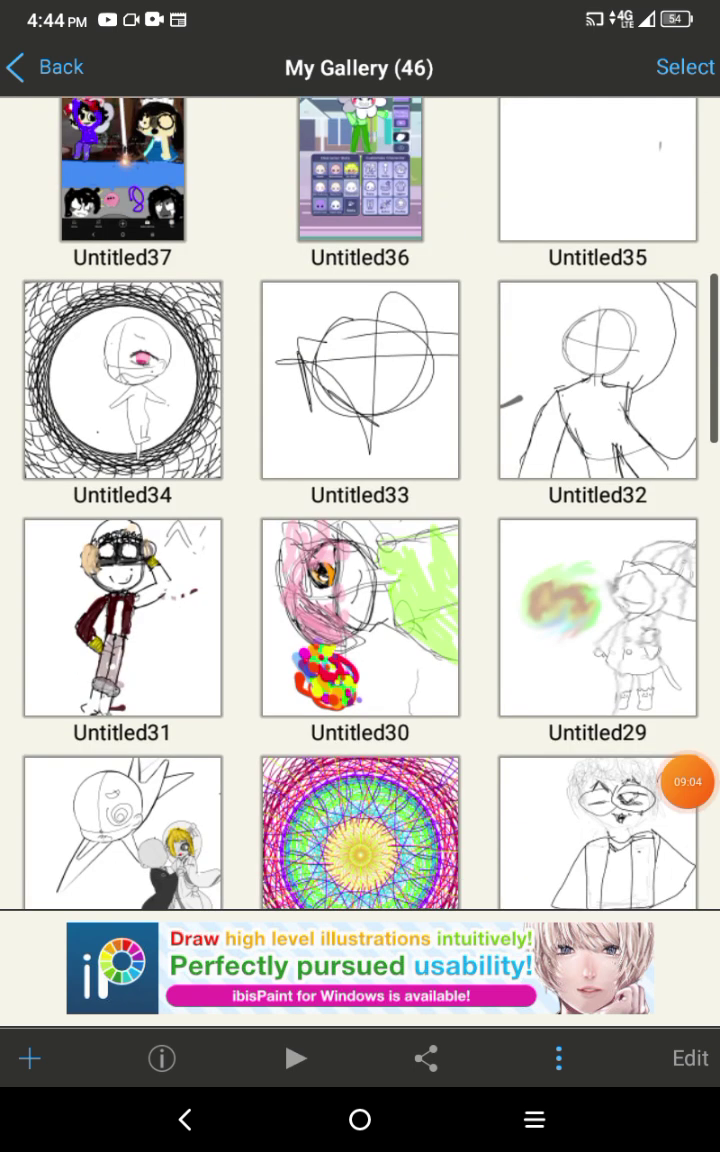
{"action": "left_click", "coordinate": [688, 782]}
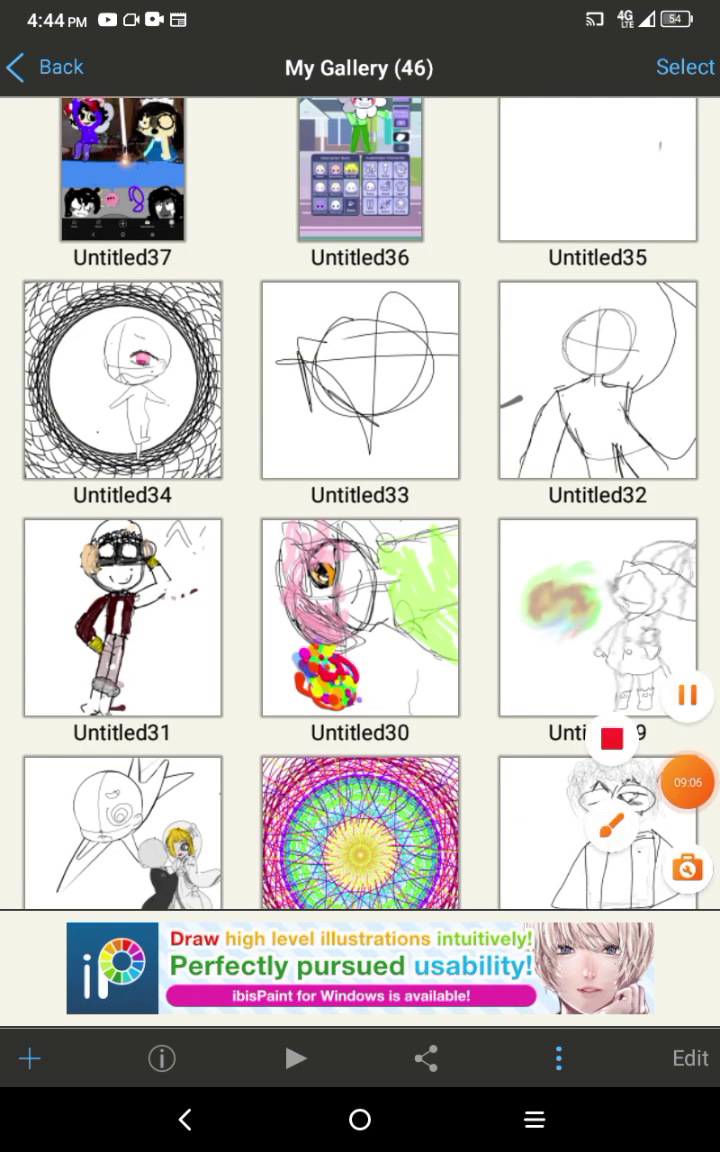
{"action": "left_click", "coordinate": [688, 782]}
{"action": "left_click", "coordinate": [690, 1058]}
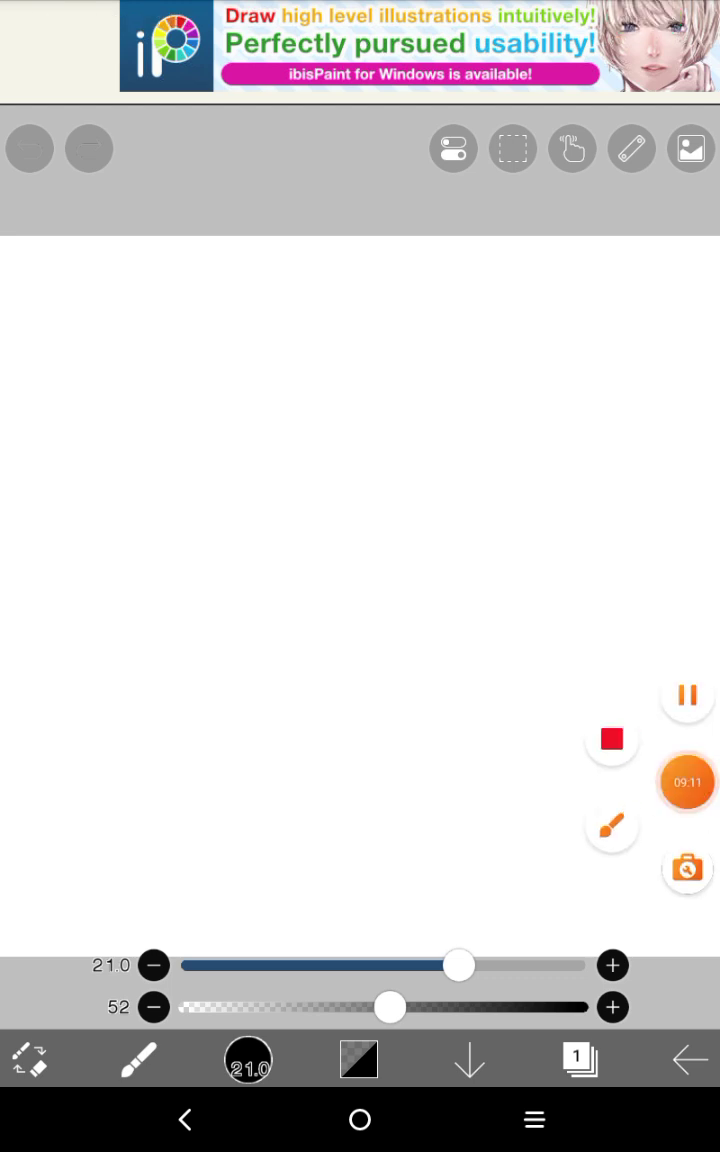
Select black and switch to the regular brush
{"action": "left_click", "coordinate": [688, 782]}
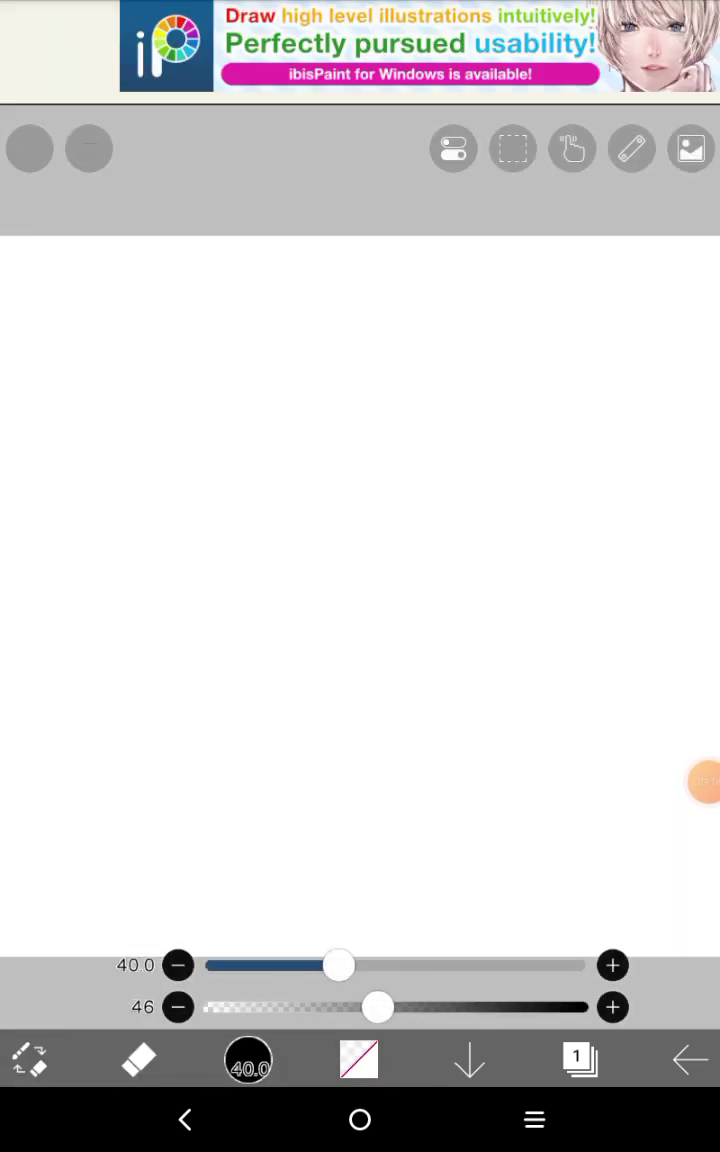
{"action": "left_click", "coordinate": [359, 1060]}
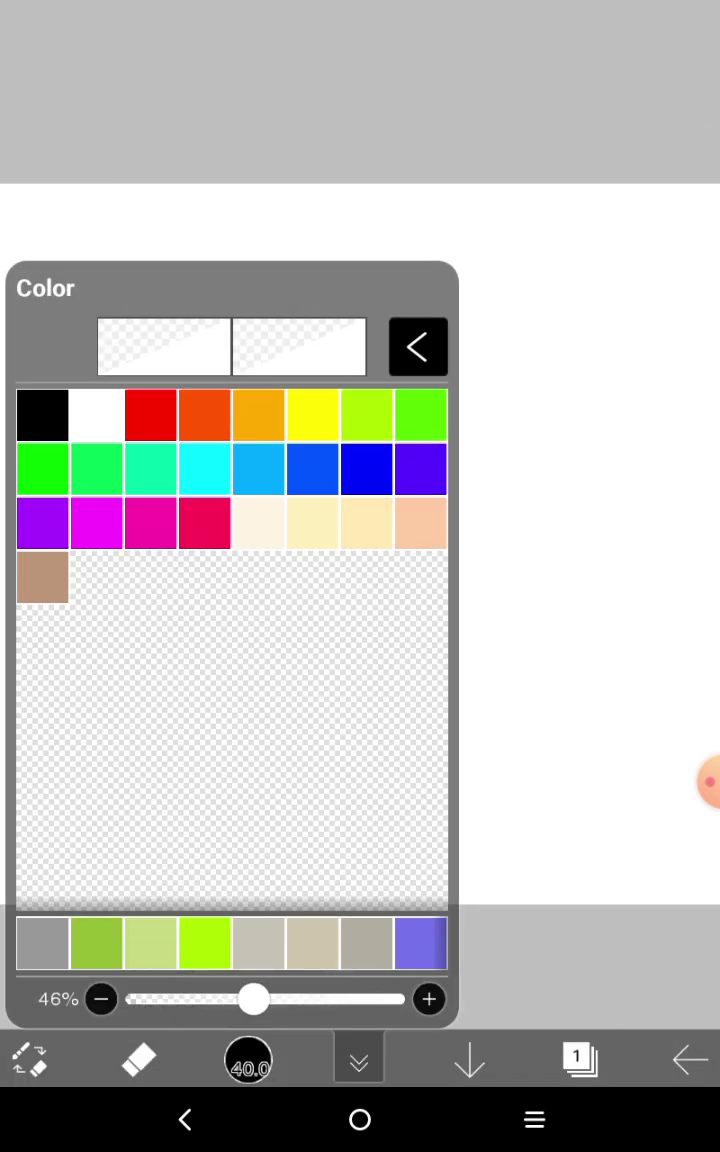
{"action": "left_click", "coordinate": [42, 415]}
{"action": "left_click", "coordinate": [417, 346]}
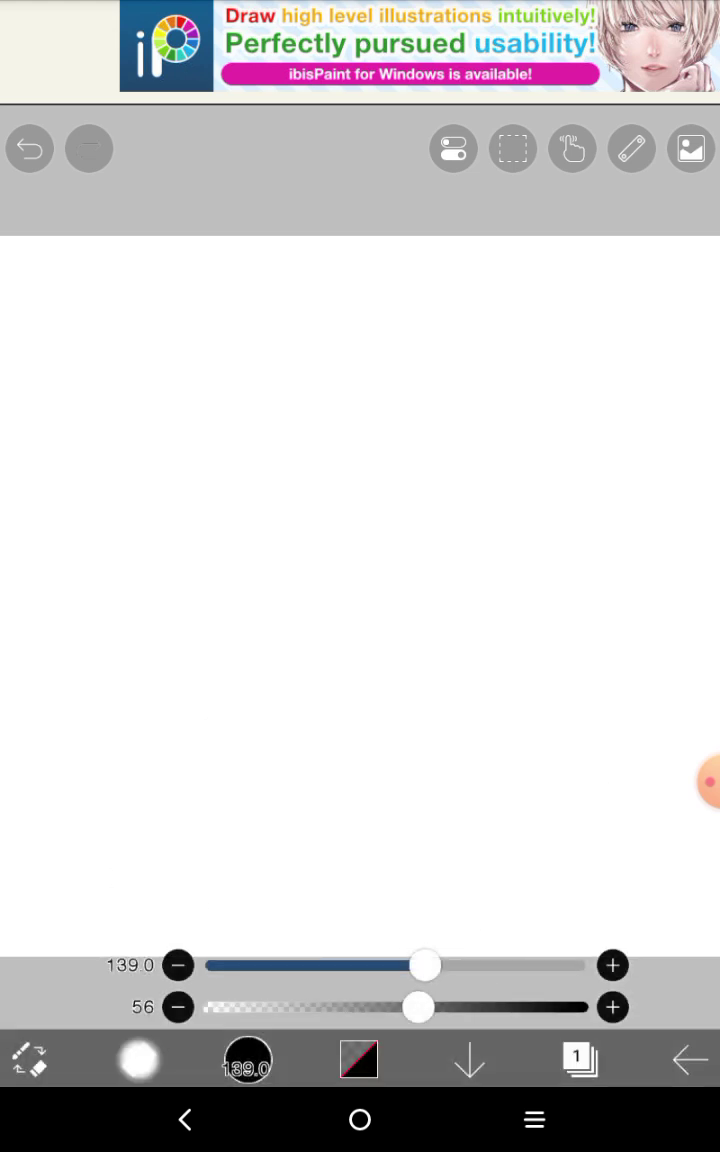
{"action": "left_click", "coordinate": [140, 1060]}
{"action": "left_click", "coordinate": [98, 625]}
Undo two test strokes and make the brush much thinner
{"action": "mouse_move", "coordinate": [311, 662]}
{"action": "left_mouse_down"}
{"action": "mouse_move", "coordinate": [279, 929]}
{"action": "mouse_move", "coordinate": [420, 875]}
{"action": "left_mouse_up"}
{"action": "left_click", "coordinate": [29, 148]}
{"action": "left_click_drag", "start_coordinate": [458, 965], "coordinate": [236, 965]}
{"action": "left_click_drag", "start_coordinate": [420, 675], "coordinate": [283, 808]}
{"action": "scroll", "coordinate": [360, 600], "scroll_direction": "up", "scroll_amount": 3}
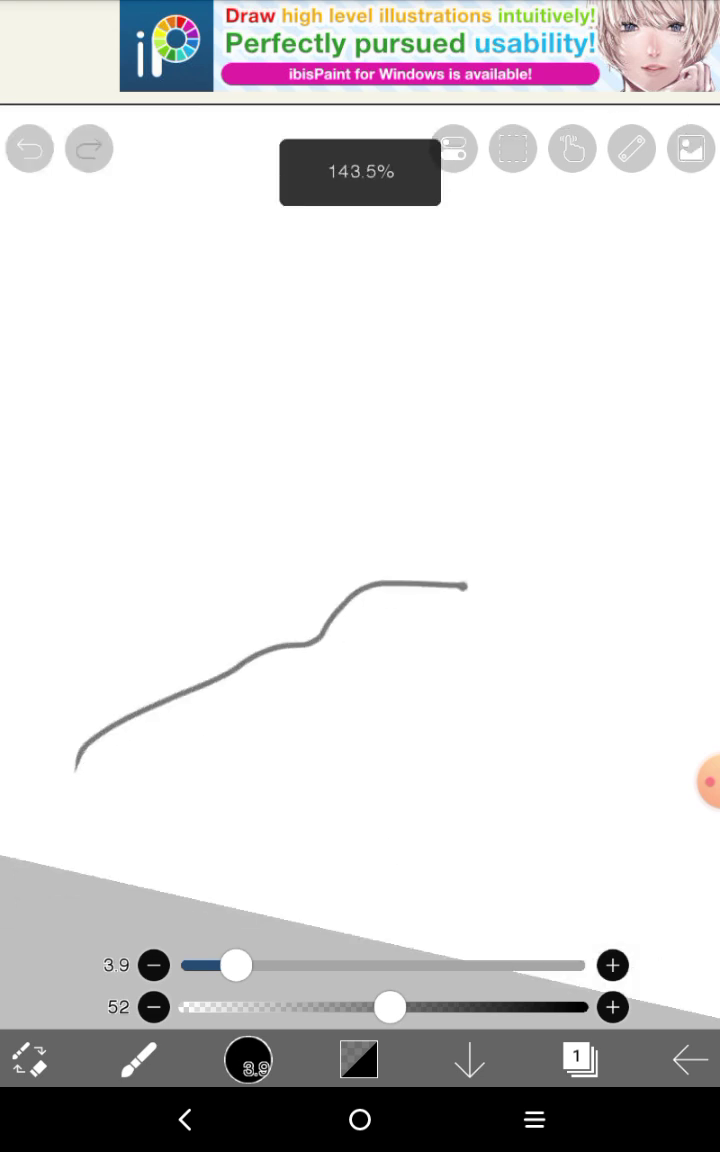
{"action": "left_click", "coordinate": [29, 148]}
Sketch the rounded topping outlines, undoing the bad arching strokes
{"action": "left_click_drag", "start_coordinate": [232, 703], "coordinate": [430, 642]}
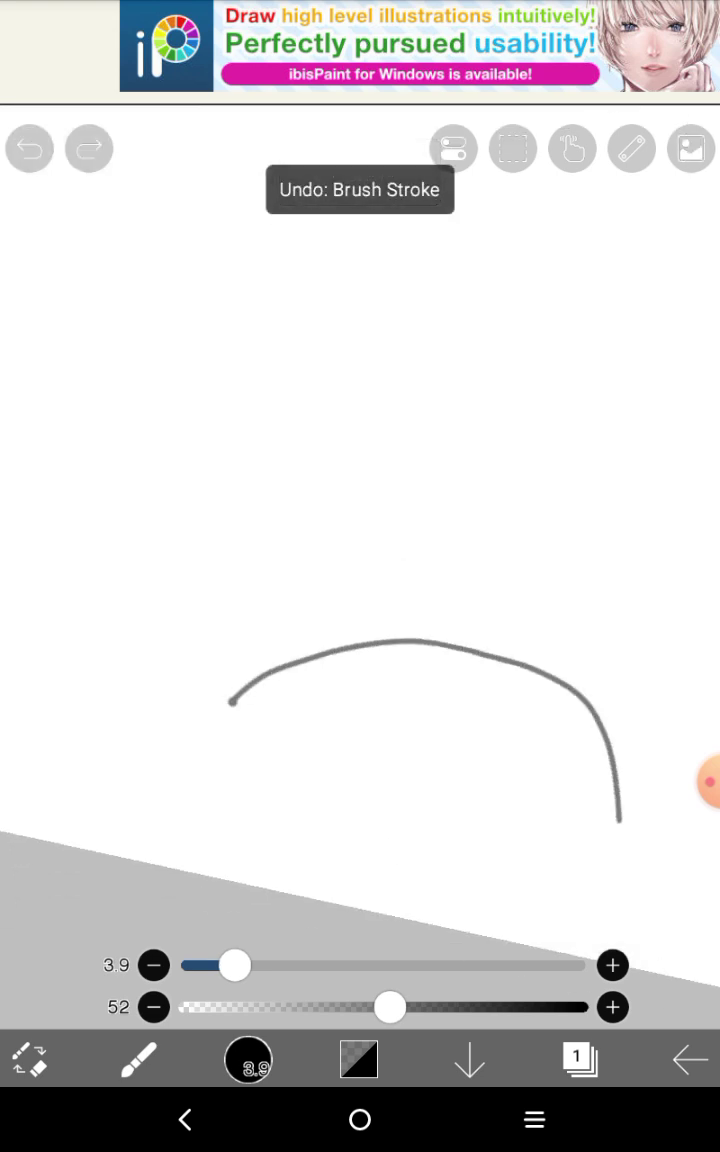
{"action": "left_click_drag", "start_coordinate": [620, 815], "coordinate": [560, 945]}
{"action": "left_click_drag", "start_coordinate": [258, 694], "coordinate": [222, 740]}
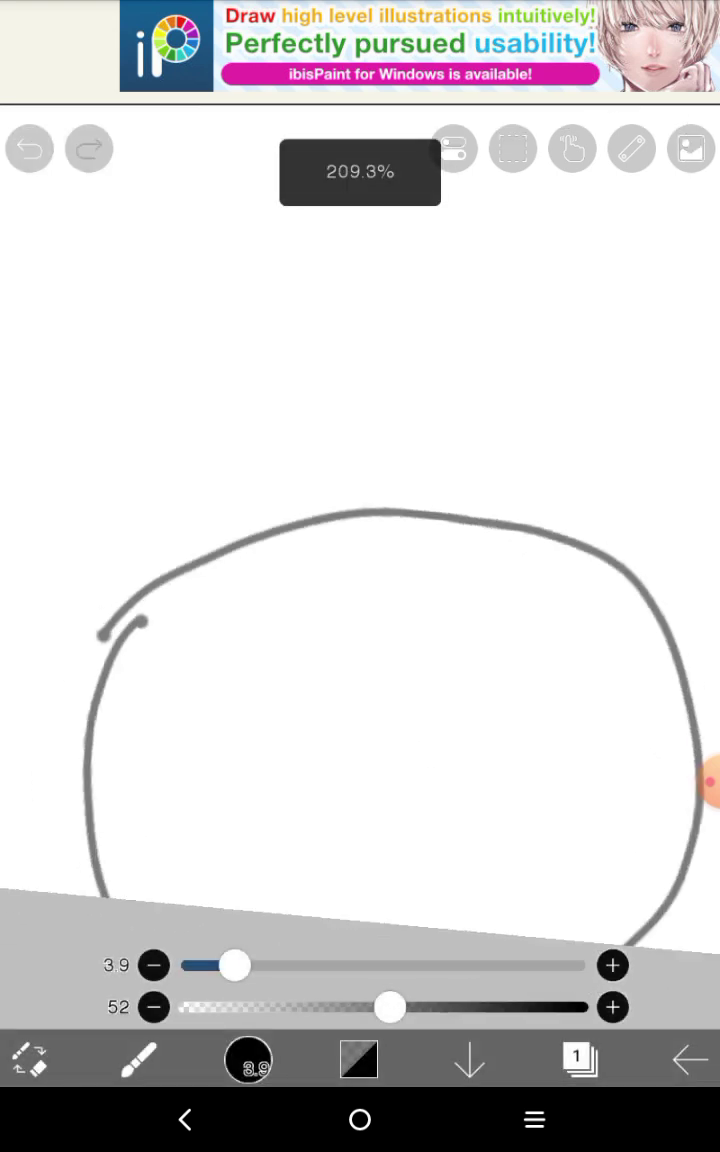
{"action": "scroll", "coordinate": [360, 600], "scroll_direction": "down", "scroll_amount": 5}
{"action": "scroll", "coordinate": [430, 580], "scroll_direction": "up", "scroll_amount": 5}
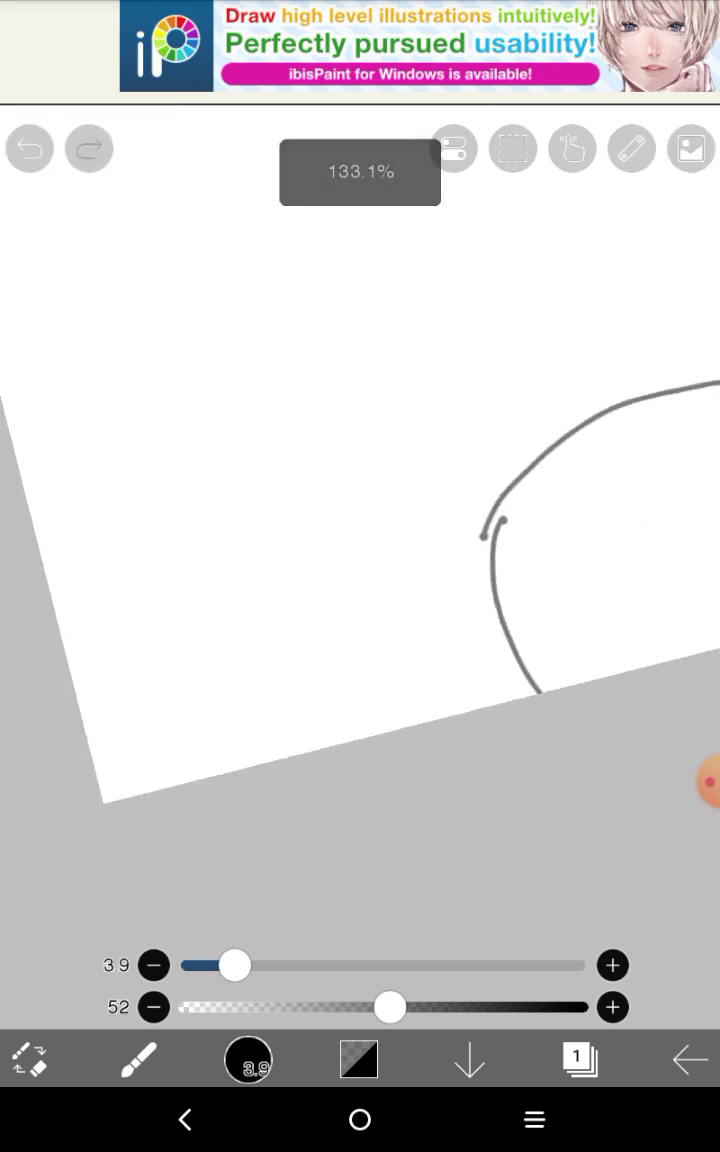
{"action": "scroll", "coordinate": [430, 580], "scroll_direction": "up", "scroll_amount": 3}
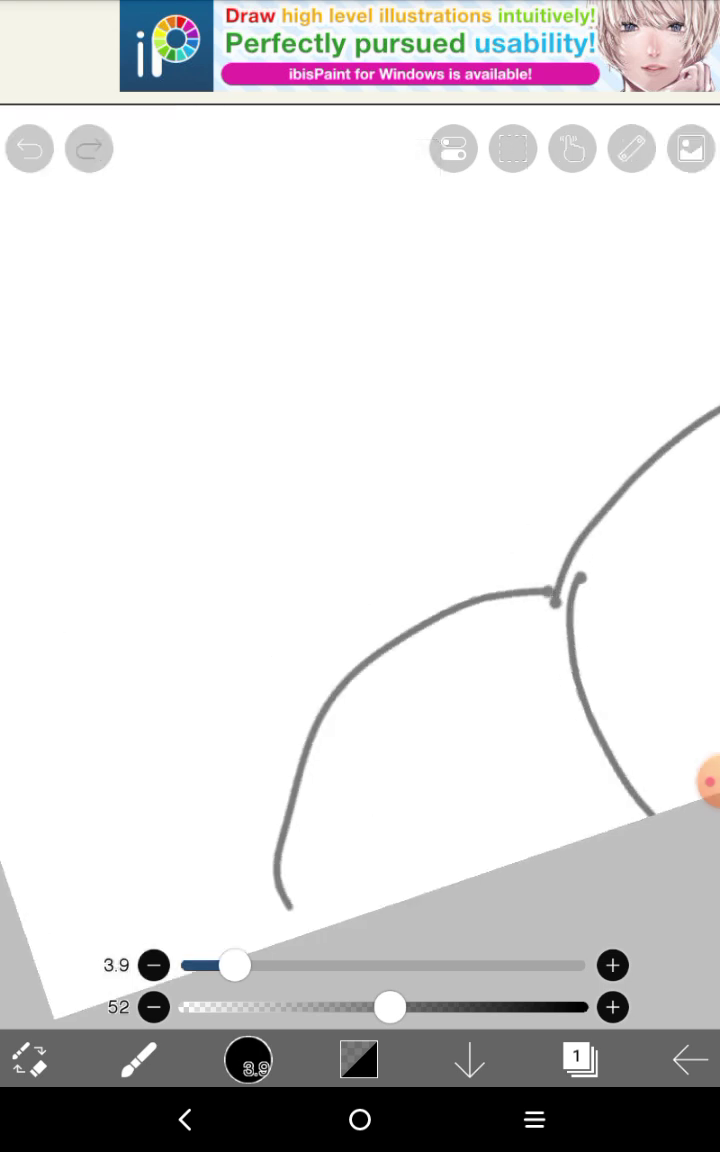
{"action": "scroll", "coordinate": [360, 600], "scroll_direction": "up", "scroll_amount": 2}
{"action": "scroll", "coordinate": [360, 600], "scroll_direction": "down", "scroll_amount": 3}
{"action": "scroll", "coordinate": [360, 600], "scroll_direction": "up", "scroll_amount": 5}
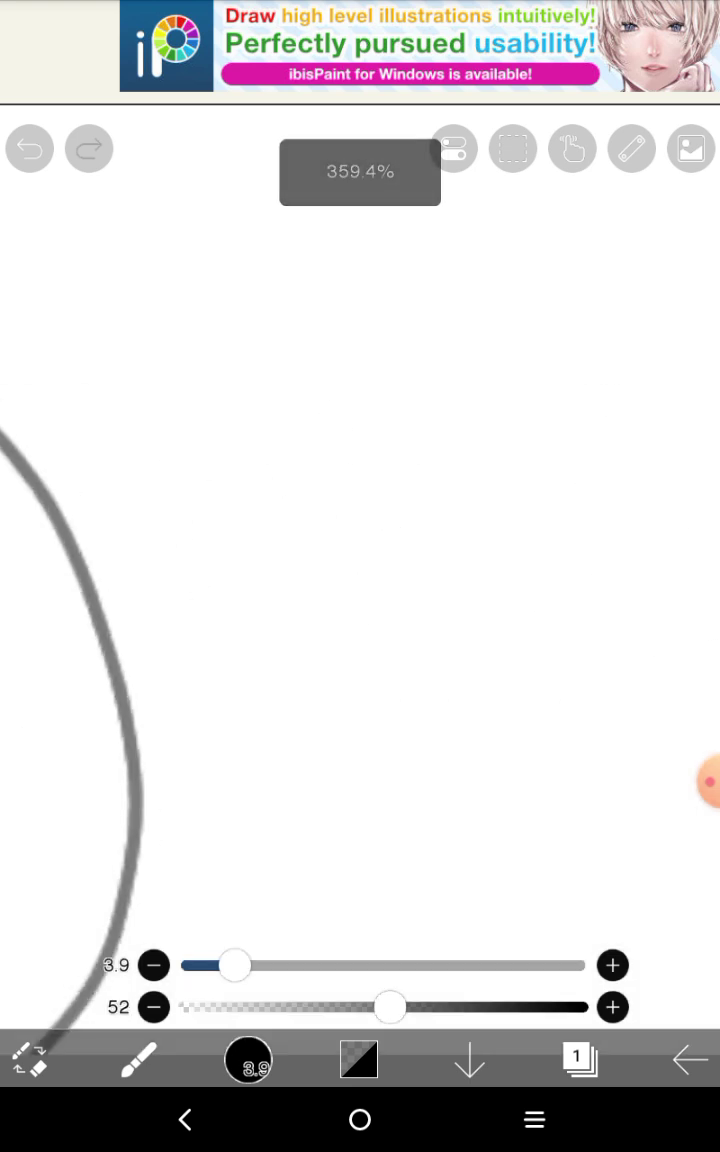
{"action": "left_click_drag", "start_coordinate": [170, 480], "coordinate": [700, 780]}
{"action": "scroll", "coordinate": [360, 500], "scroll_direction": "down", "scroll_amount": 4}
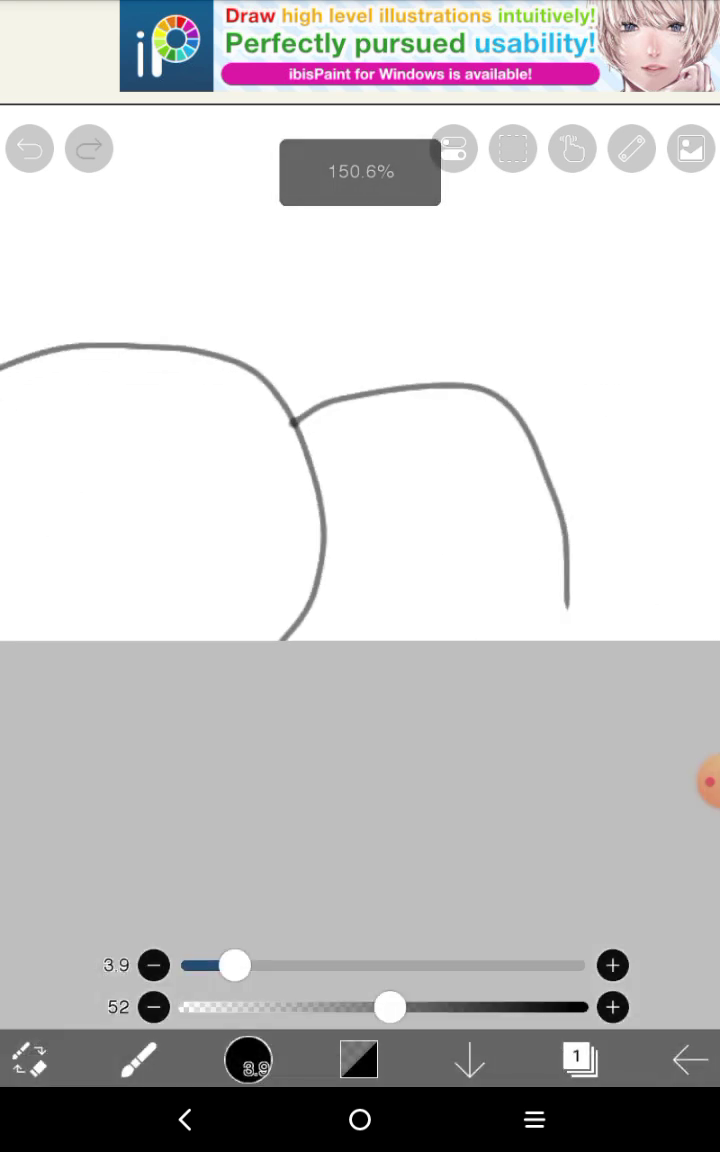
{"action": "scroll", "coordinate": [360, 500], "scroll_direction": "down", "scroll_amount": 4}
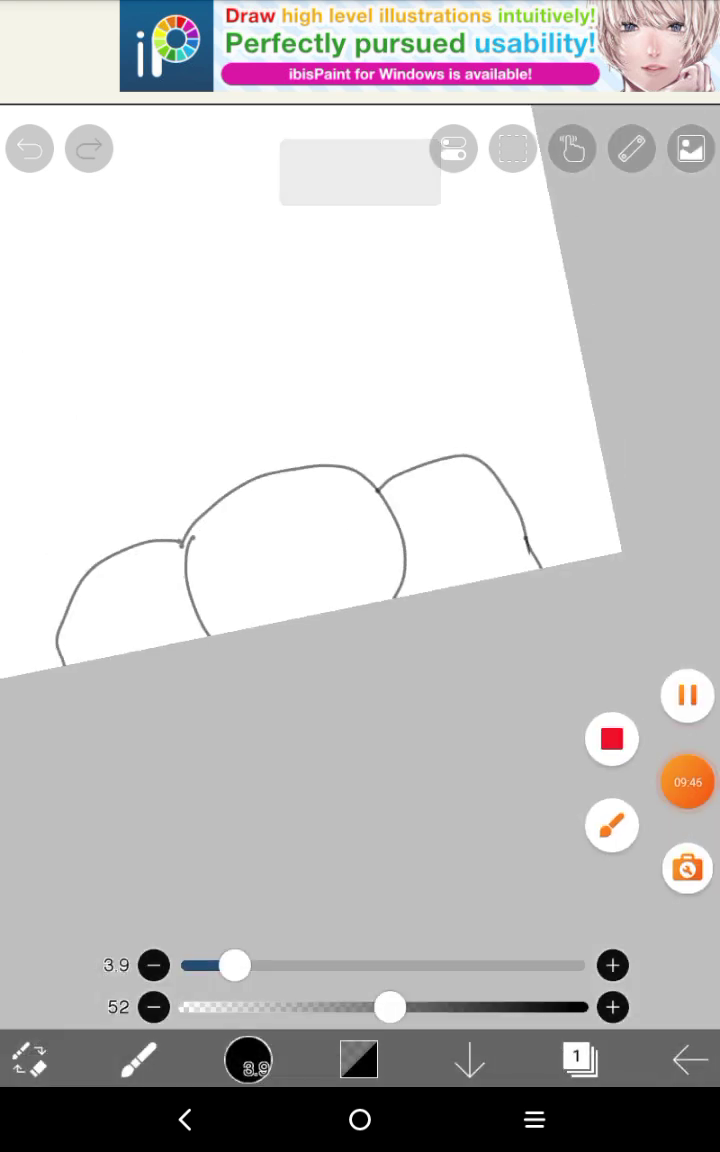
{"action": "left_click", "coordinate": [687, 695]}
{"action": "key", "text": "ctrl+z"}
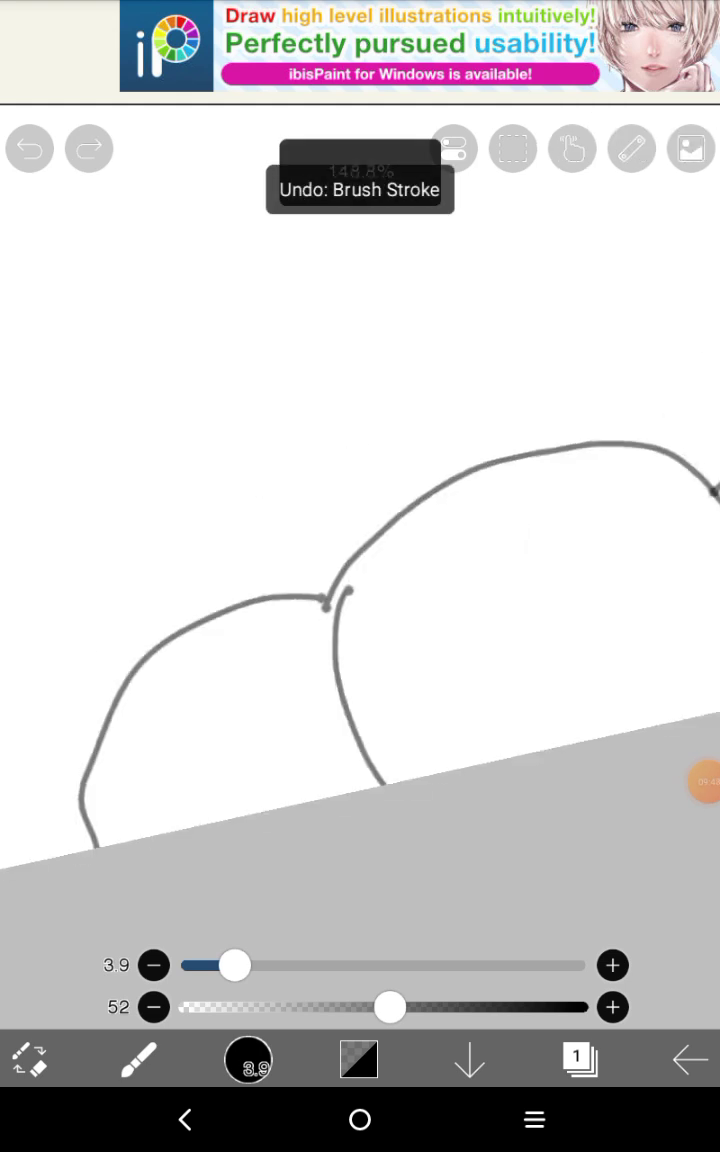
{"action": "scroll", "coordinate": [300, 500], "scroll_direction": "up", "scroll_amount": 5}
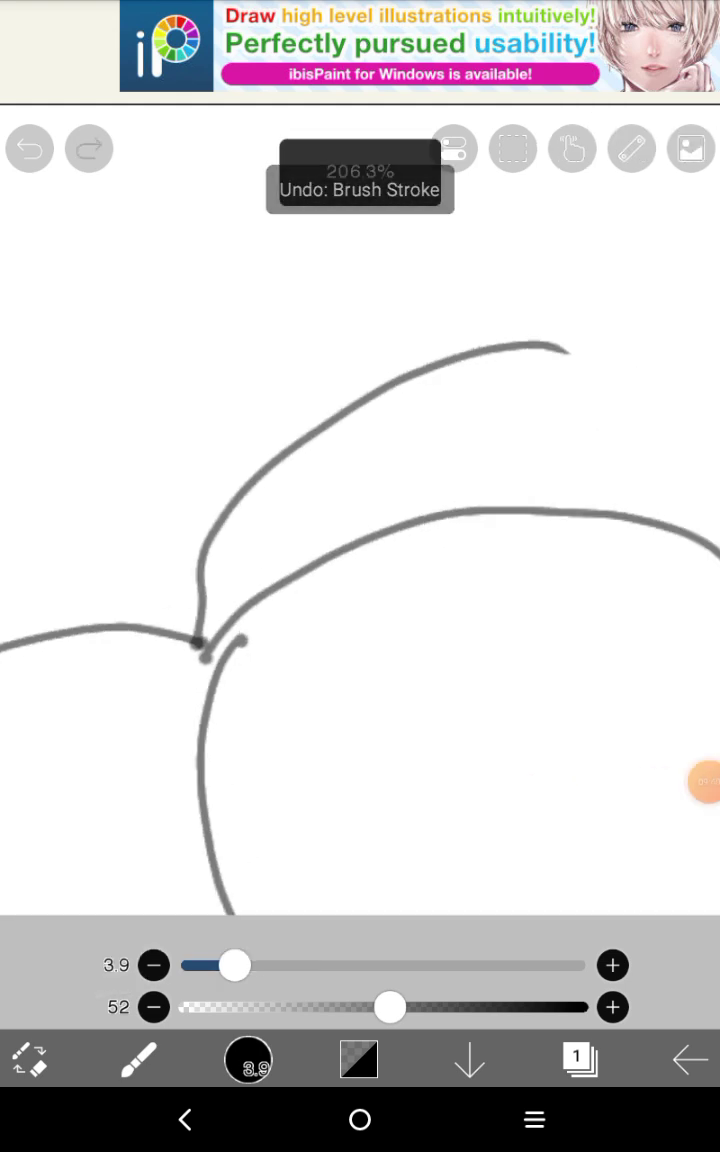
{"action": "scroll", "coordinate": [360, 600], "scroll_direction": "up", "scroll_amount": 2}
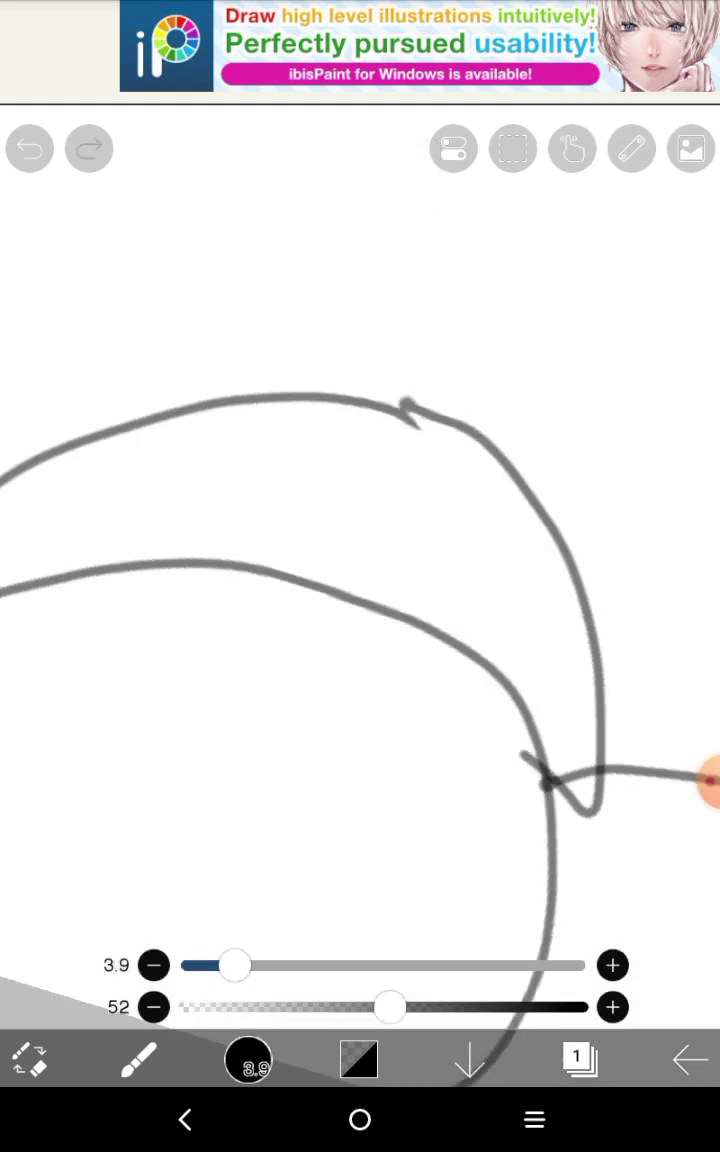
{"action": "scroll", "coordinate": [360, 600], "scroll_direction": "up", "scroll_amount": 1}
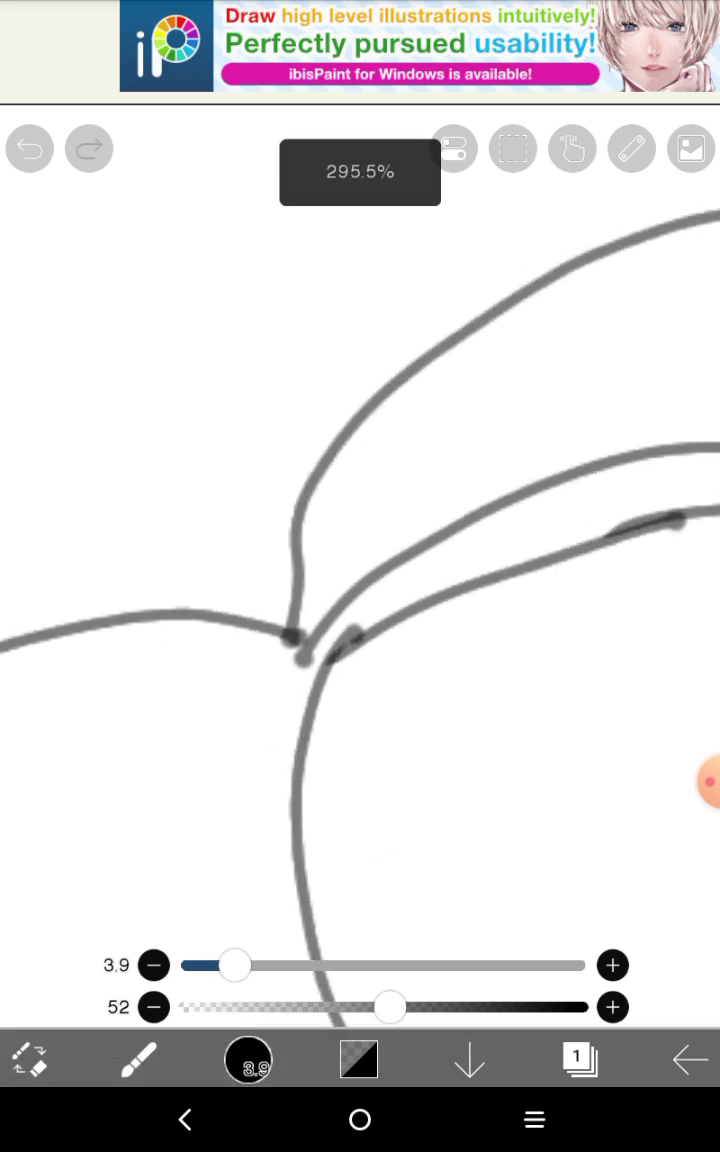
{"action": "scroll", "coordinate": [360, 600], "scroll_direction": "down", "scroll_amount": 3}
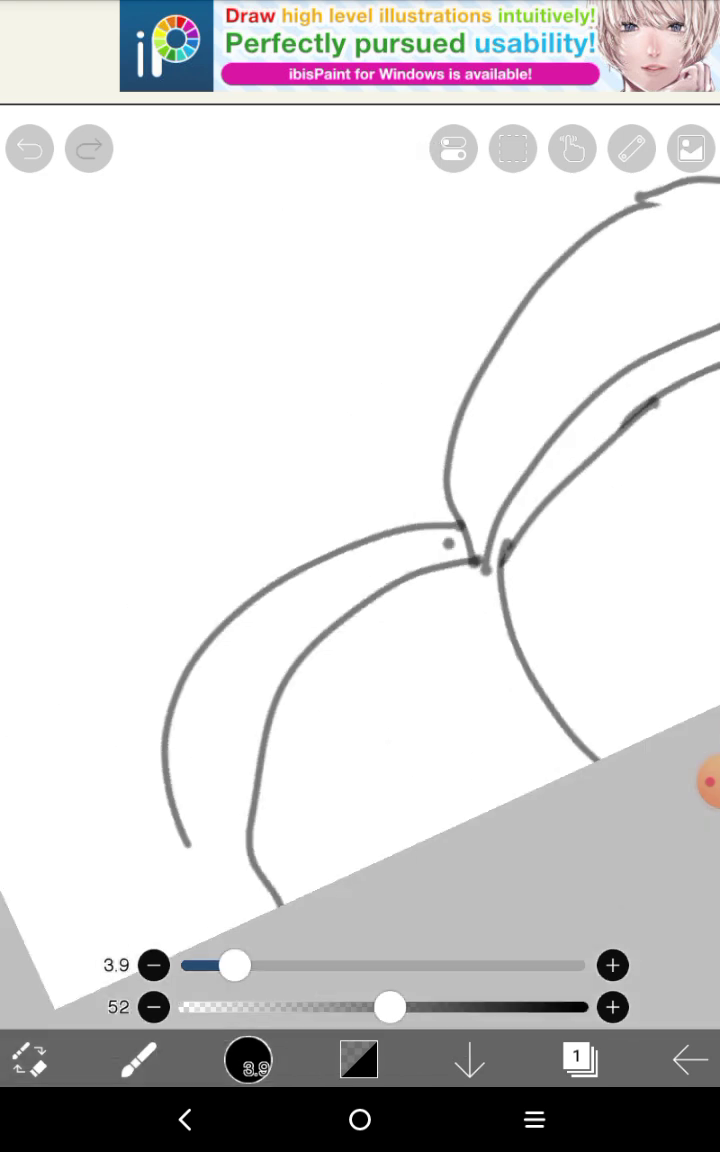
{"action": "scroll", "coordinate": [360, 600], "scroll_direction": "down", "scroll_amount": 3}
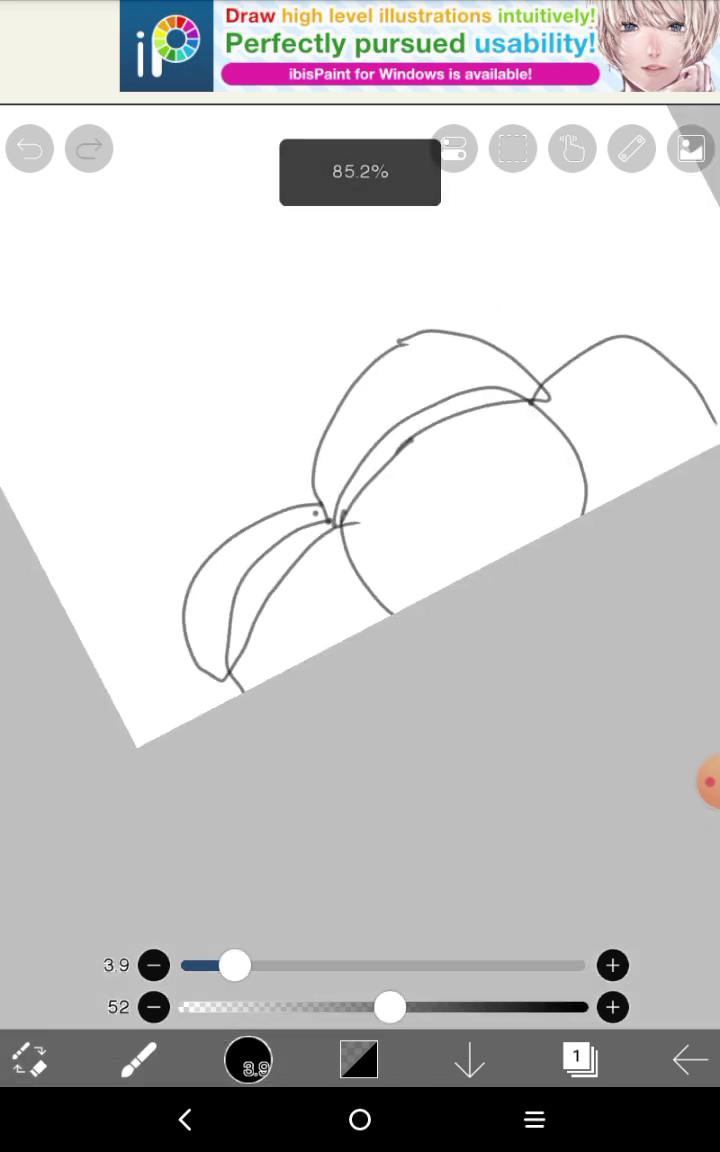
{"action": "scroll", "coordinate": [360, 600], "scroll_direction": "up", "scroll_amount": 4}
{"action": "scroll", "coordinate": [360, 600], "scroll_direction": "up", "scroll_amount": 2}
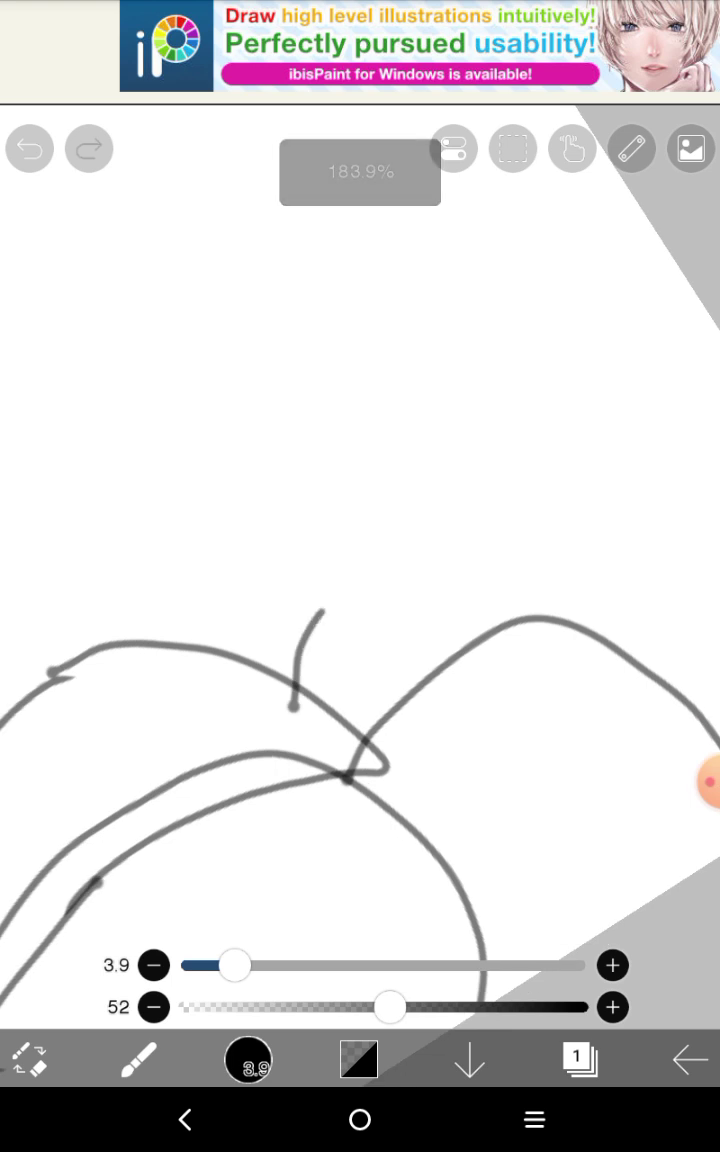
{"action": "mouse_move", "coordinate": [300, 650]}
{"action": "left_mouse_down"}
{"action": "mouse_move", "coordinate": [560, 465]}
{"action": "mouse_move", "coordinate": [625, 595]}
{"action": "left_mouse_up"}
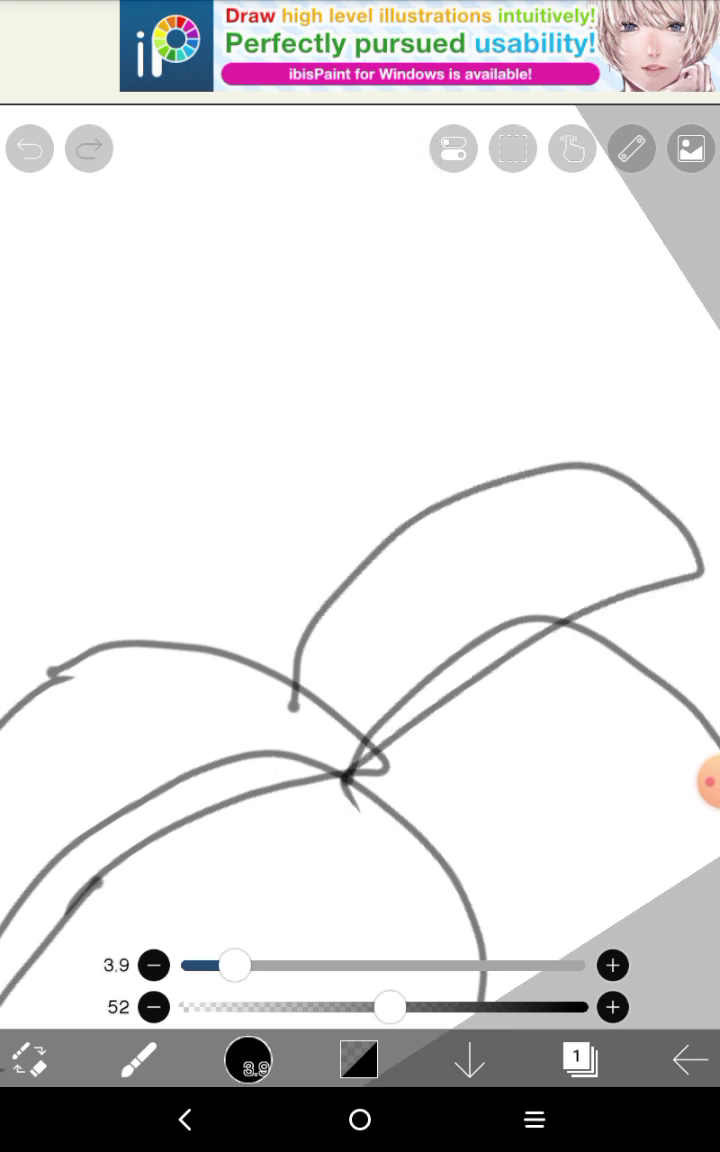
{"action": "left_click", "coordinate": [29, 148]}
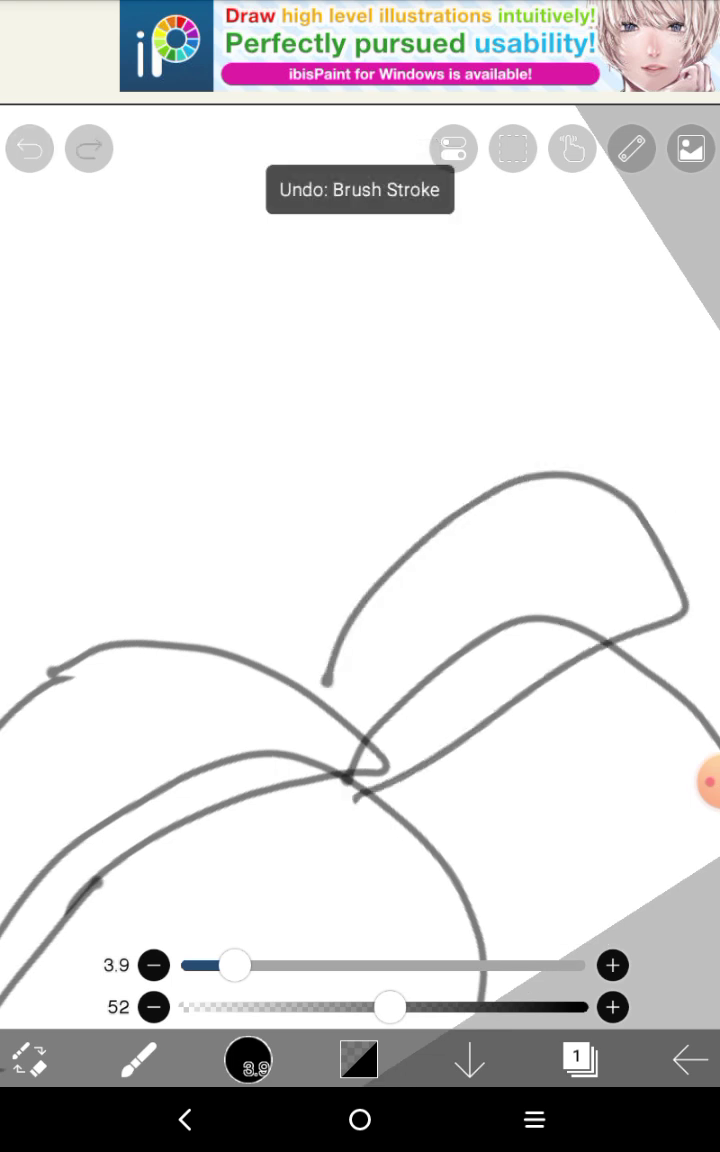
{"action": "scroll", "coordinate": [360, 600], "scroll_direction": "down", "scroll_amount": 5}
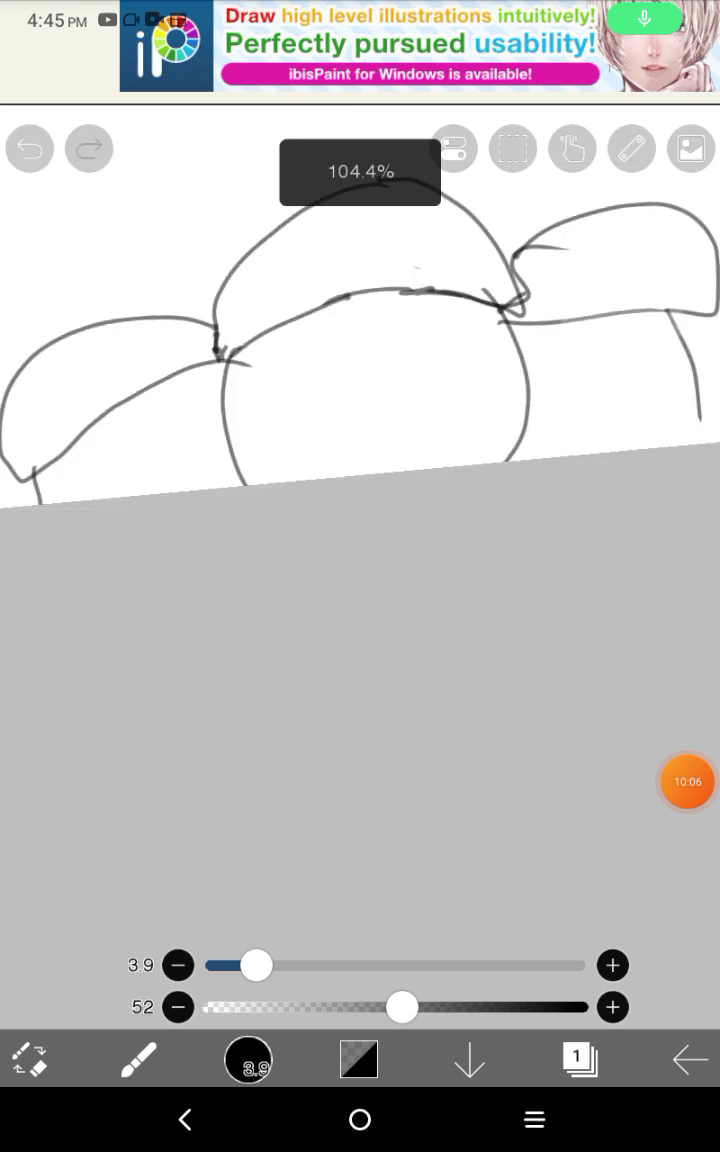
{"action": "scroll", "coordinate": [360, 400], "scroll_direction": "up", "scroll_amount": 5}
Draw two vertical stripe lines on each of the three salmon toppings
{"action": "left_click_drag", "start_coordinate": [370, 350], "coordinate": [380, 600]}
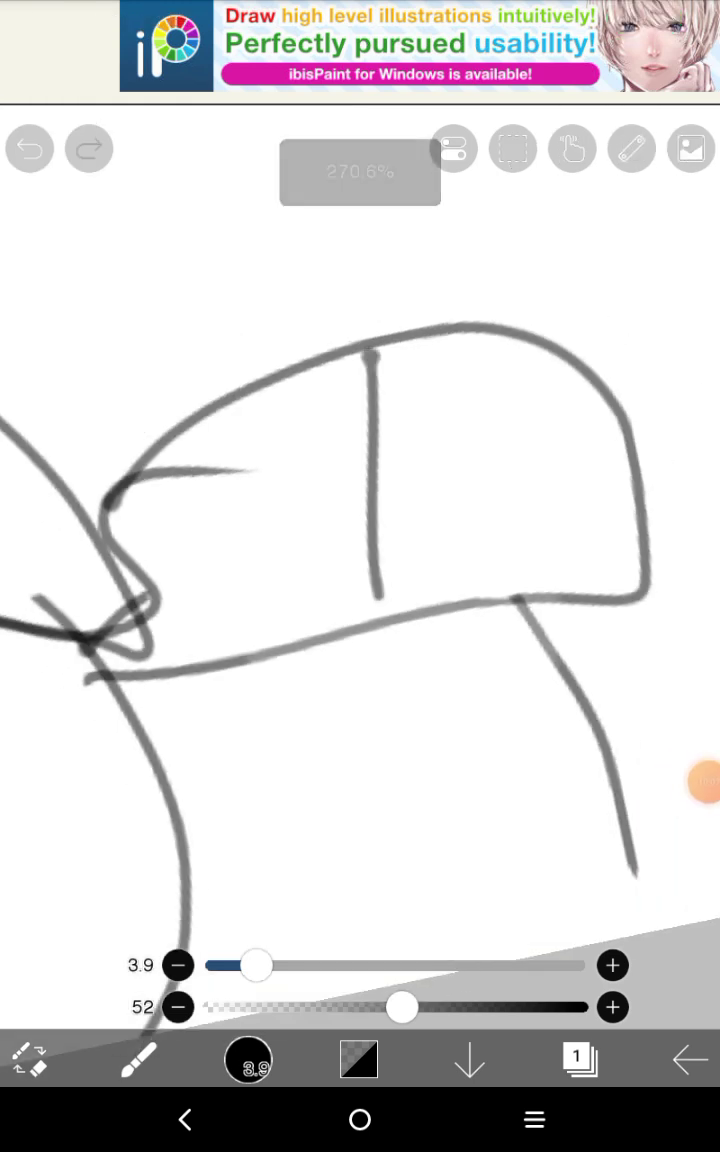
{"action": "left_click_drag", "start_coordinate": [268, 400], "coordinate": [262, 448]}
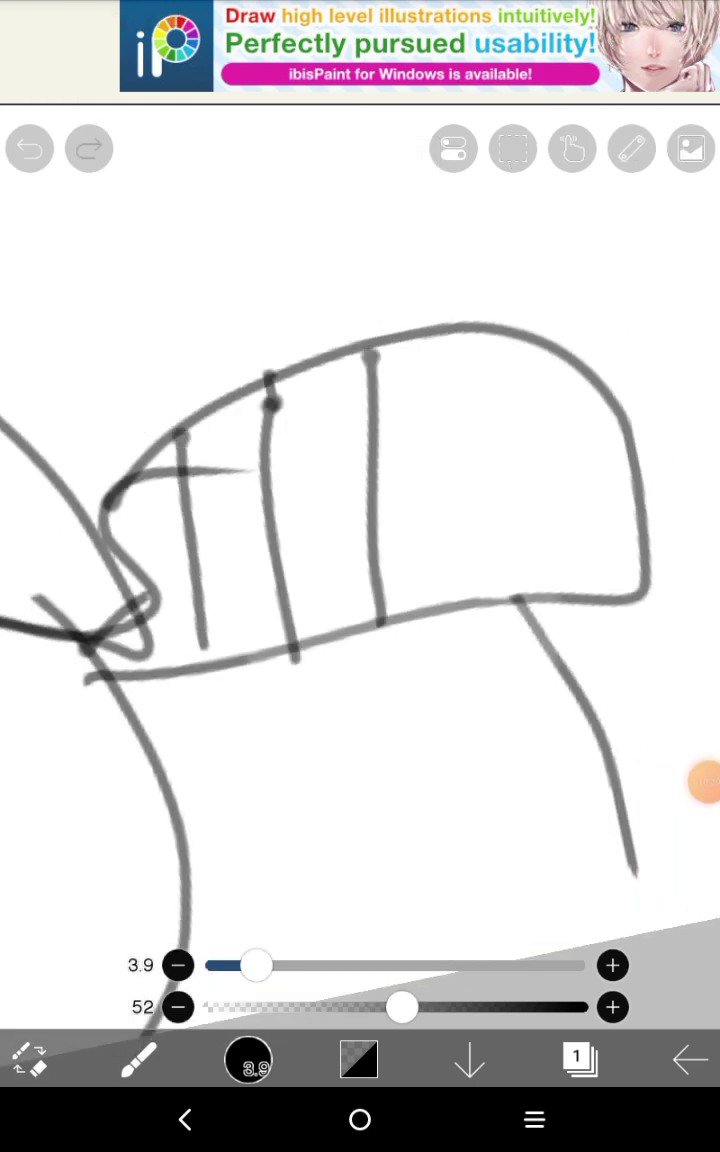
{"action": "scroll", "coordinate": [360, 500], "scroll_direction": "down", "scroll_amount": 3}
{"action": "scroll", "coordinate": [360, 500], "scroll_direction": "up", "scroll_amount": 1}
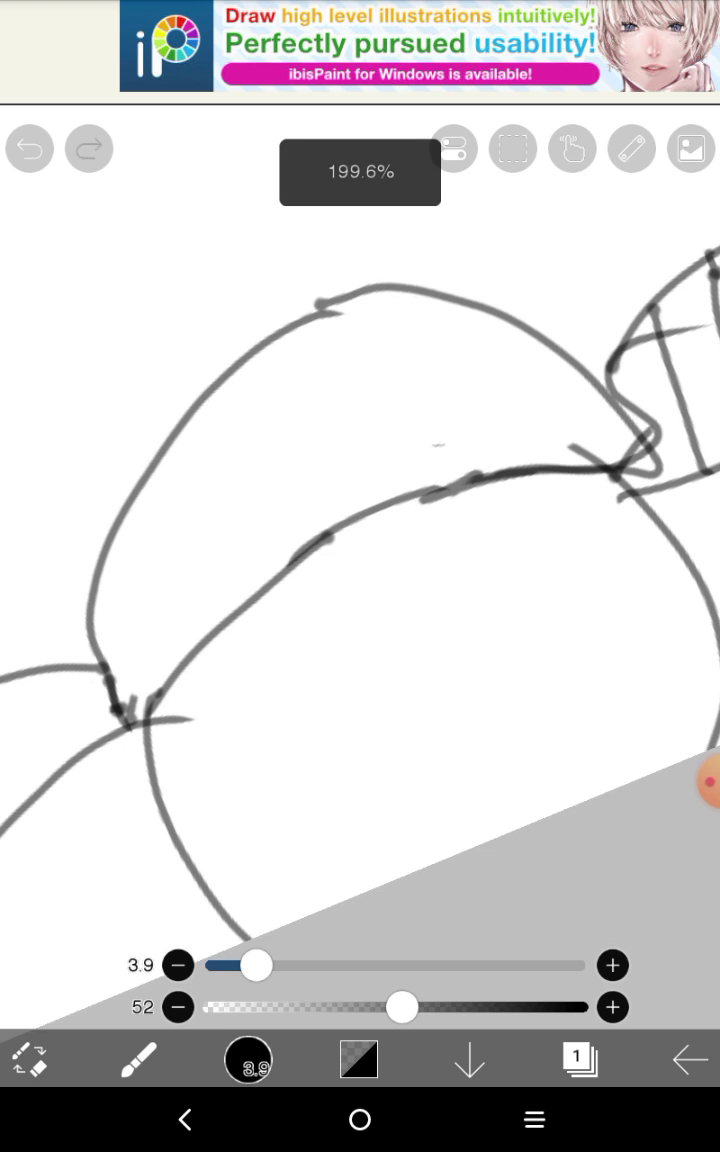
{"action": "left_click_drag", "start_coordinate": [320, 300], "coordinate": [415, 442]}
{"action": "left_click_drag", "start_coordinate": [242, 375], "coordinate": [345, 522]}
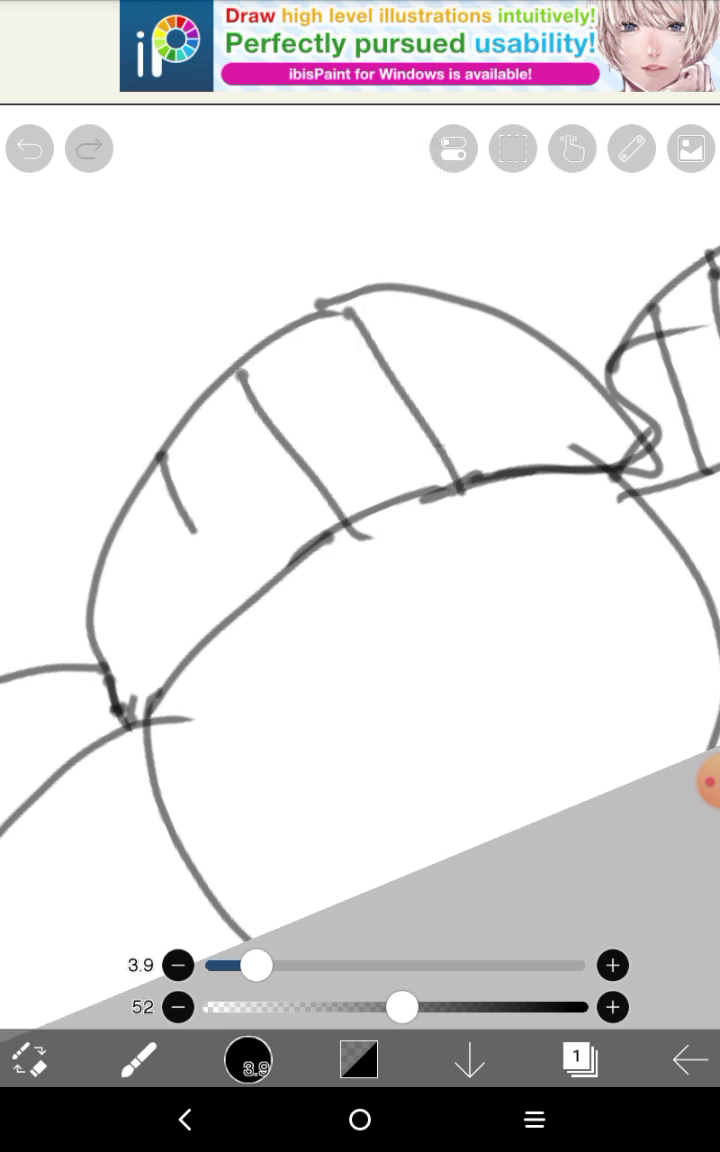
{"action": "scroll", "coordinate": [360, 500], "scroll_direction": "down", "scroll_amount": 2}
{"action": "scroll", "coordinate": [360, 500], "scroll_direction": "up", "scroll_amount": 2}
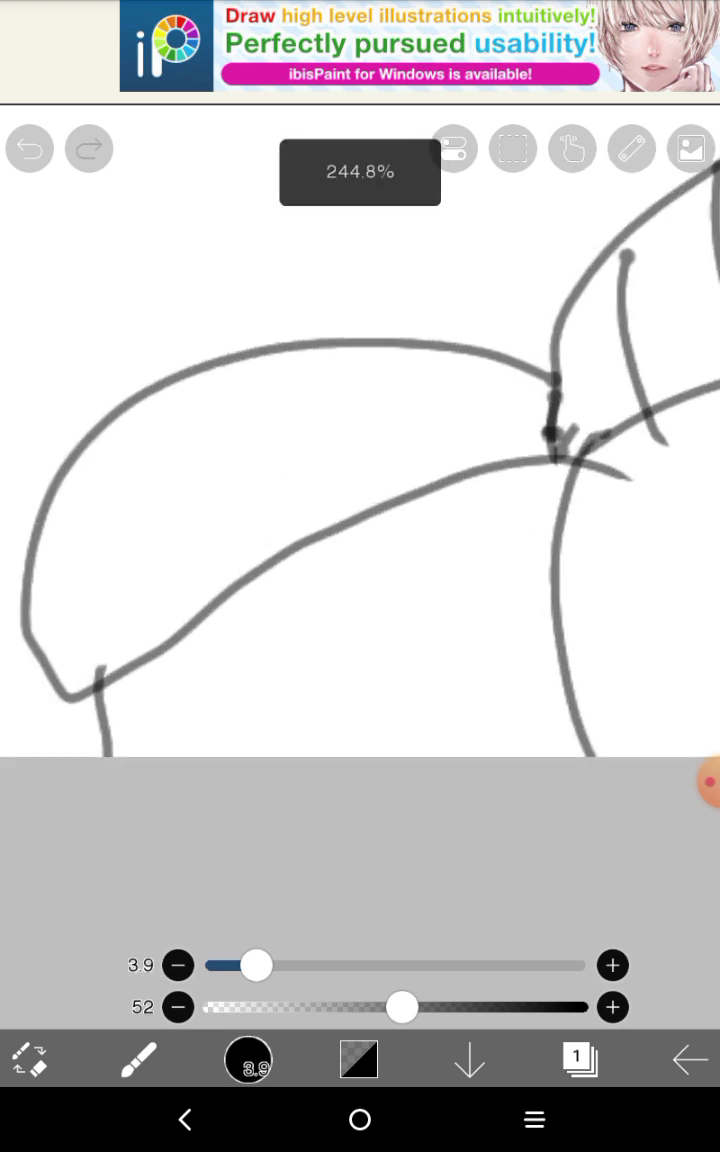
{"action": "left_click_drag", "start_coordinate": [487, 362], "coordinate": [505, 495]}
{"action": "left_click_drag", "start_coordinate": [388, 355], "coordinate": [418, 505]}
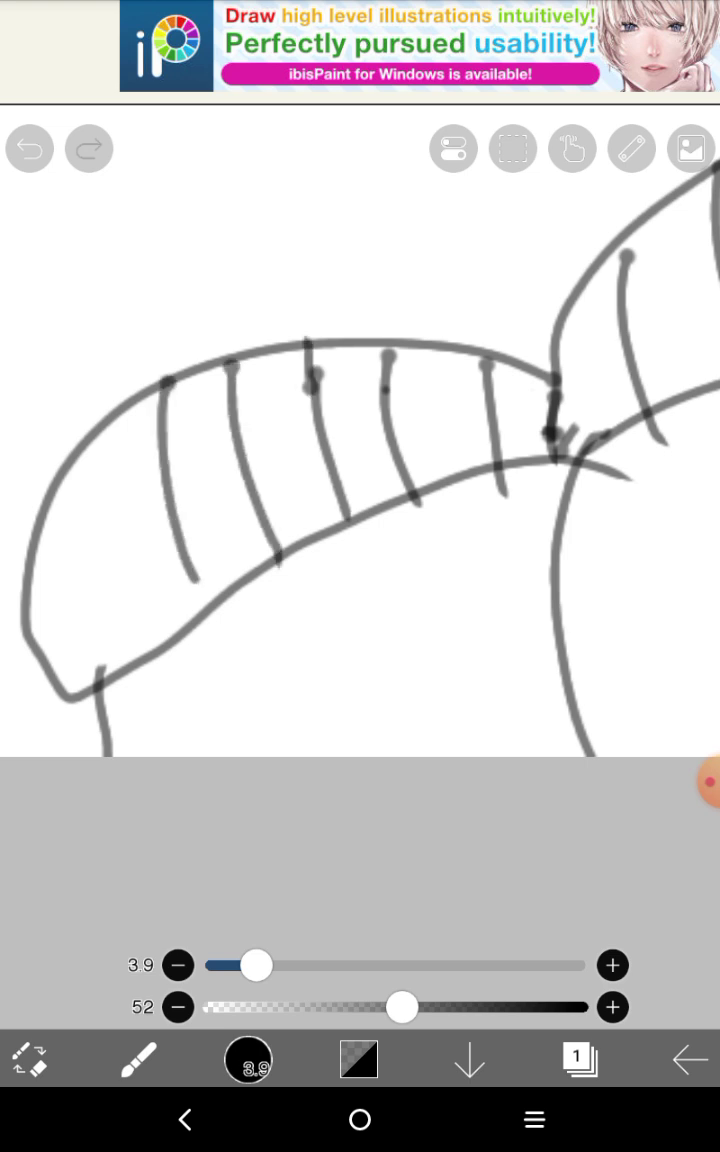
{"action": "scroll", "coordinate": [360, 400], "scroll_direction": "down", "scroll_amount": 3}
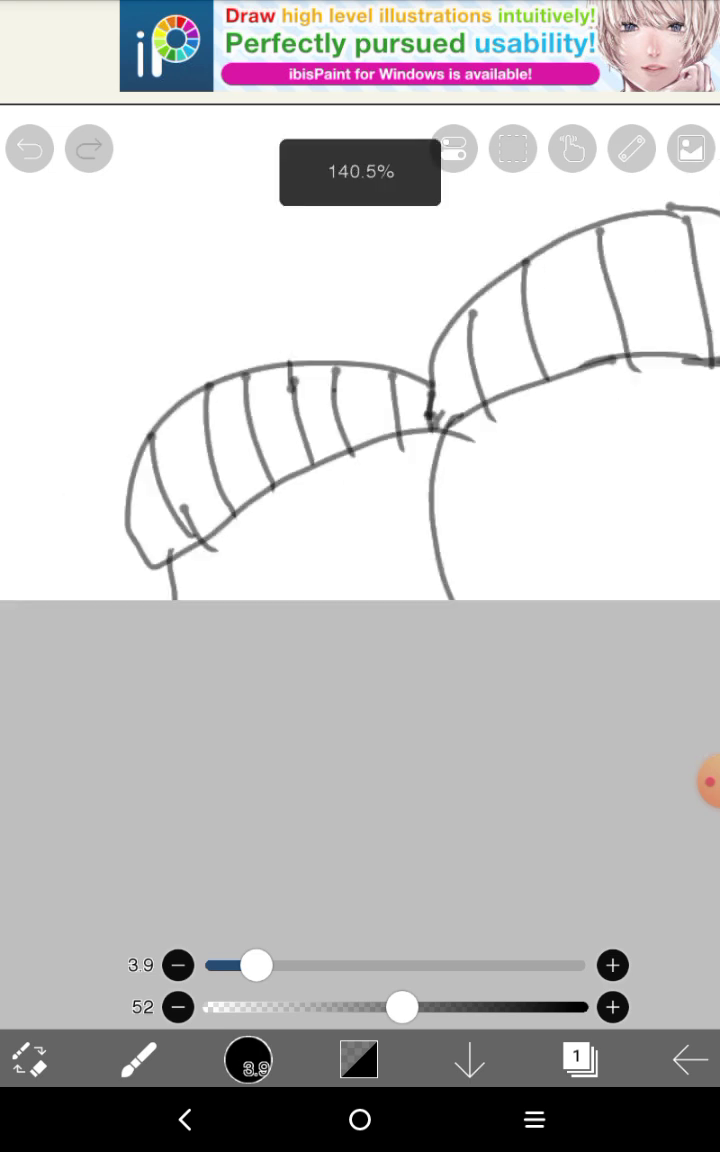
{"action": "scroll", "coordinate": [360, 400], "scroll_direction": "down", "scroll_amount": 3}
{"action": "scroll", "coordinate": [360, 400], "scroll_direction": "up", "scroll_amount": 3}
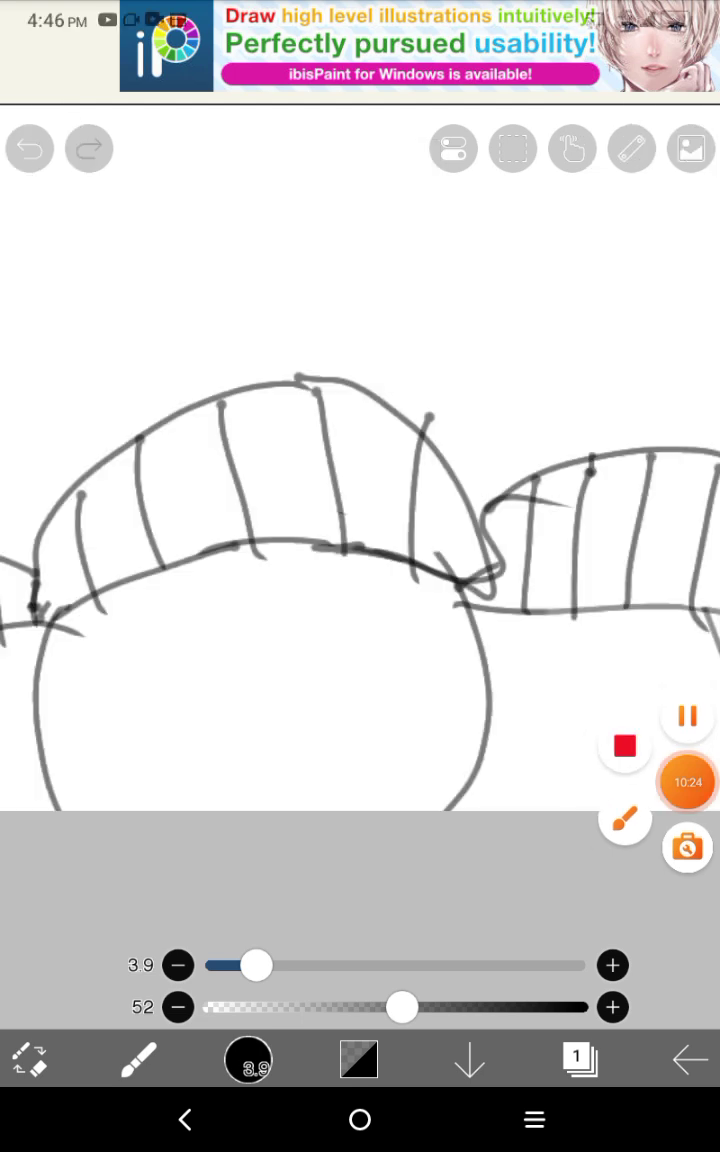
{"action": "scroll", "coordinate": [360, 400], "scroll_direction": "up", "scroll_amount": 2}
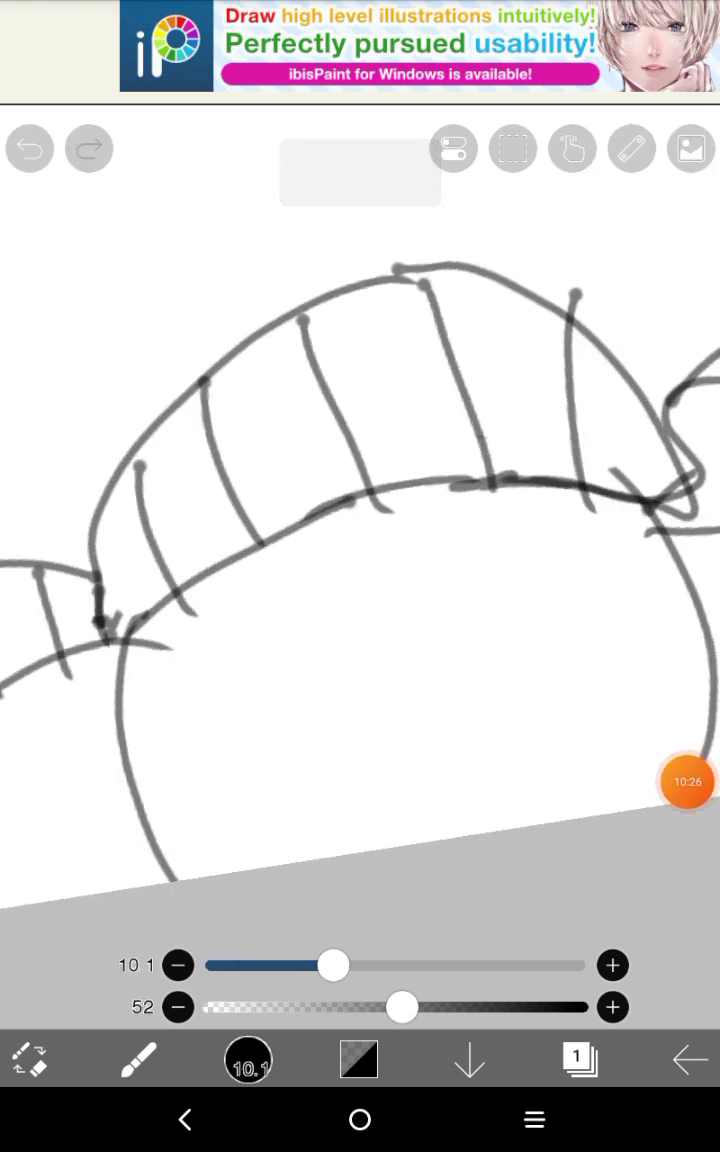
{"action": "scroll", "coordinate": [360, 500], "scroll_direction": "down", "scroll_amount": 2}
Remove stray dots, thicken the brush, and undo a thick grey test stroke
{"action": "left_click", "coordinate": [29, 148]}
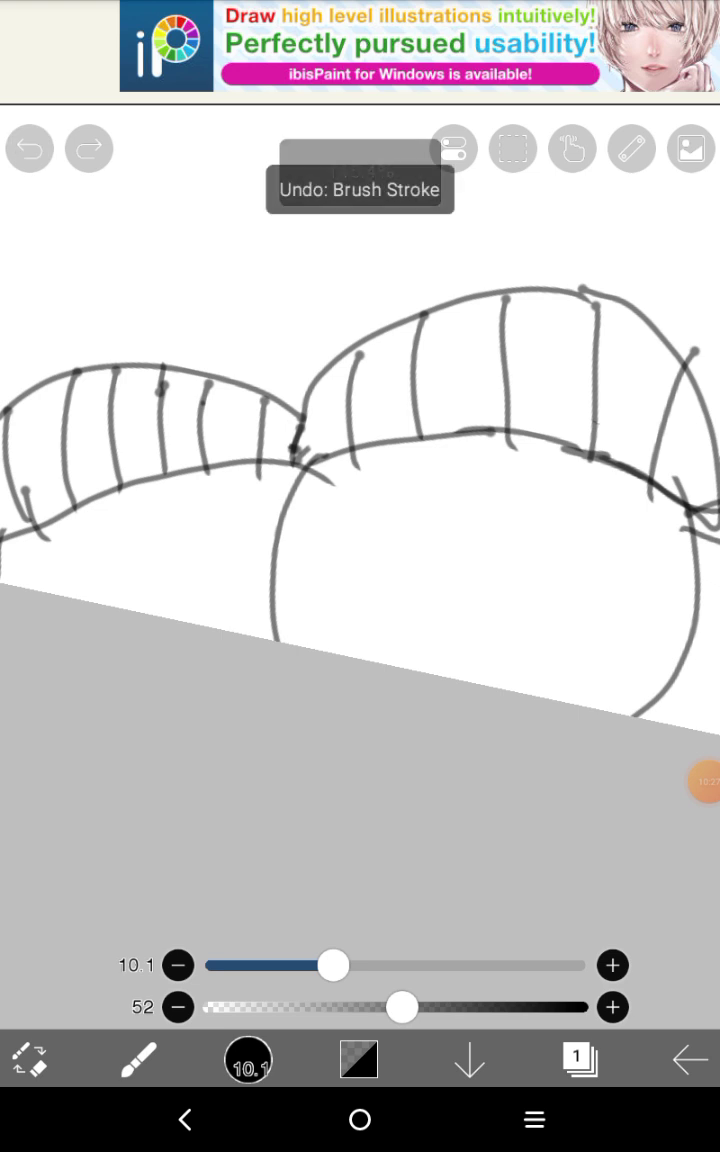
{"action": "scroll", "coordinate": [360, 500], "scroll_direction": "up", "scroll_amount": 3}
{"action": "left_click_drag", "start_coordinate": [332, 964], "coordinate": [388, 964]}
{"action": "left_click_drag", "start_coordinate": [385, 425], "coordinate": [314, 731]}
{"action": "key", "text": "ctrl+z"}
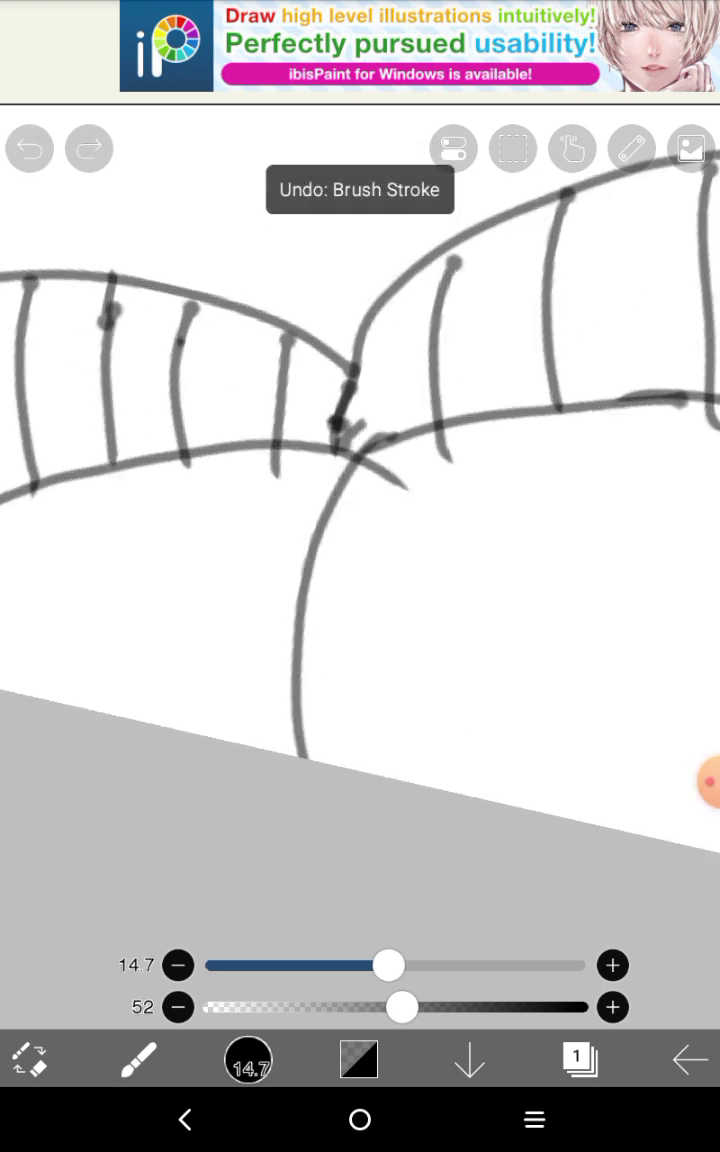
{"action": "scroll", "coordinate": [360, 500], "scroll_direction": "down", "scroll_amount": 3}
{"action": "left_click", "coordinate": [359, 1059]}
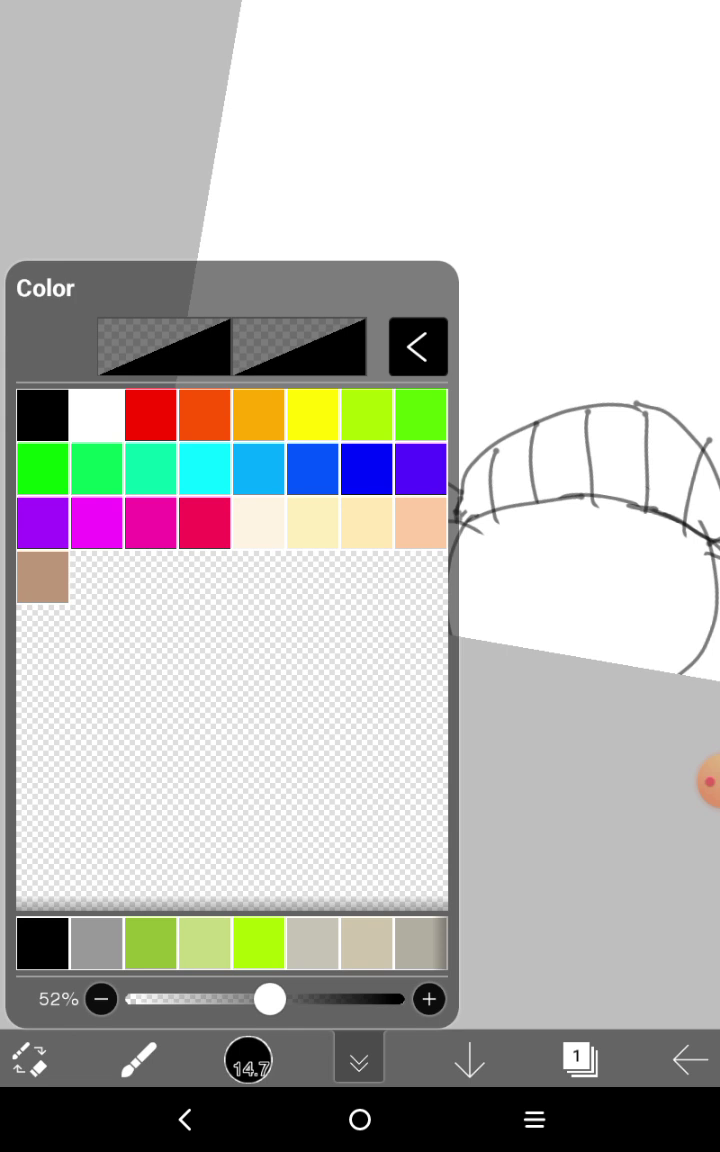
Draw the middle character's round eye outline with dark inner shapes
{"action": "left_click", "coordinate": [417, 347]}
{"action": "scroll", "coordinate": [360, 500], "scroll_direction": "up", "scroll_amount": 5}
{"action": "scroll", "coordinate": [360, 400], "scroll_direction": "down", "scroll_amount": 2}
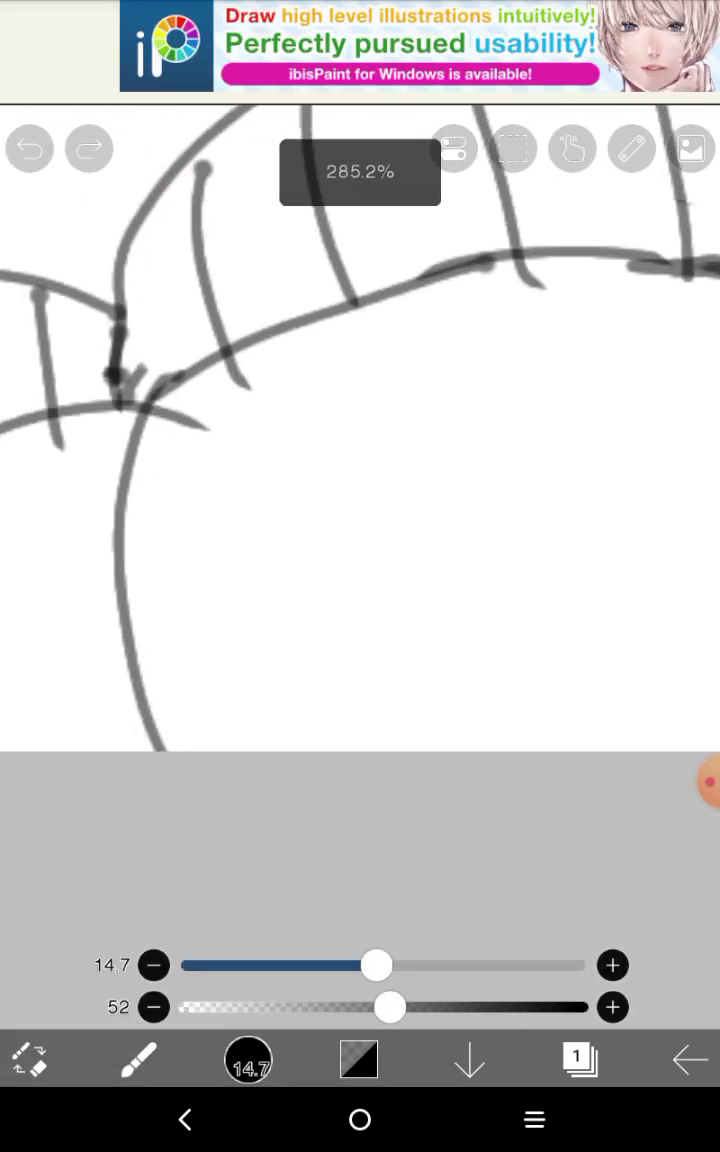
{"action": "scroll", "coordinate": [360, 400], "scroll_direction": "up", "scroll_amount": 2}
{"action": "mouse_move", "coordinate": [283, 390]}
{"action": "left_mouse_down"}
{"action": "mouse_move", "coordinate": [535, 508]}
{"action": "mouse_move", "coordinate": [230, 420]}
{"action": "mouse_move", "coordinate": [259, 617]}
{"action": "left_mouse_up"}
{"action": "mouse_move", "coordinate": [403, 439]}
{"action": "left_mouse_down"}
{"action": "mouse_move", "coordinate": [410, 595]}
{"action": "mouse_move", "coordinate": [503, 640]}
{"action": "left_mouse_up"}
{"action": "mouse_move", "coordinate": [215, 500]}
{"action": "left_mouse_down"}
{"action": "mouse_move", "coordinate": [350, 540]}
{"action": "mouse_move", "coordinate": [390, 640]}
{"action": "mouse_move", "coordinate": [310, 455]}
{"action": "left_mouse_up"}
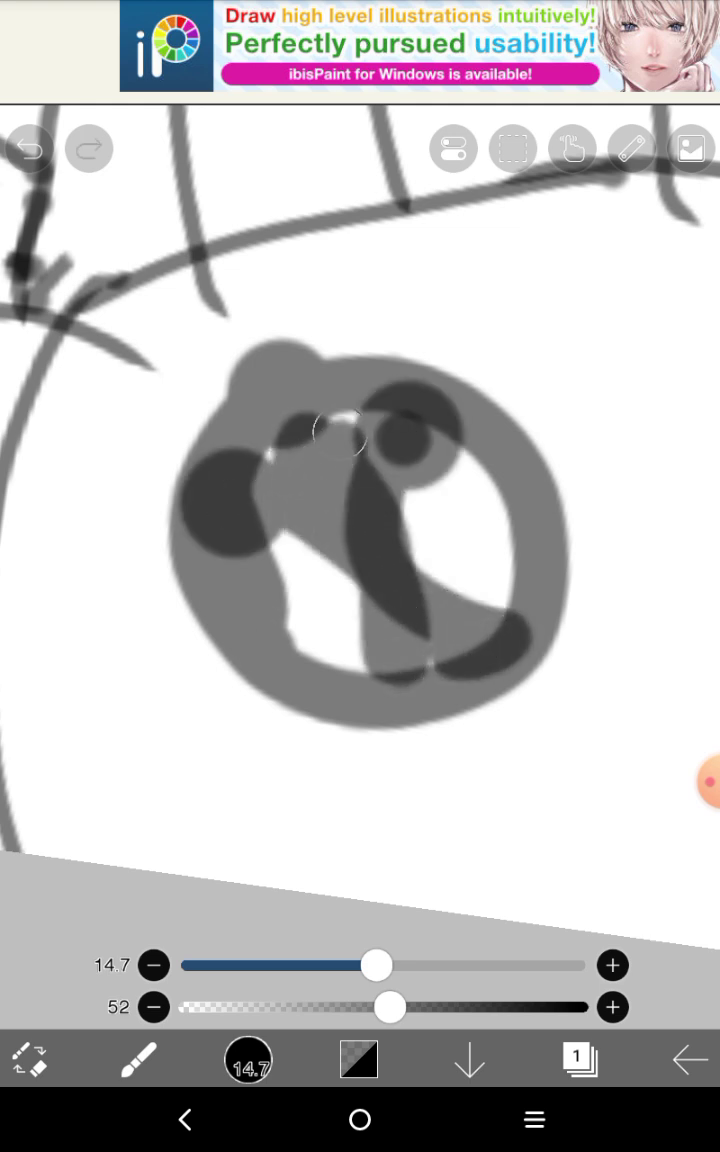
{"action": "scroll", "coordinate": [340, 432], "scroll_direction": "down", "scroll_amount": 5}
{"action": "scroll", "coordinate": [400, 500], "scroll_direction": "up", "scroll_amount": 3}
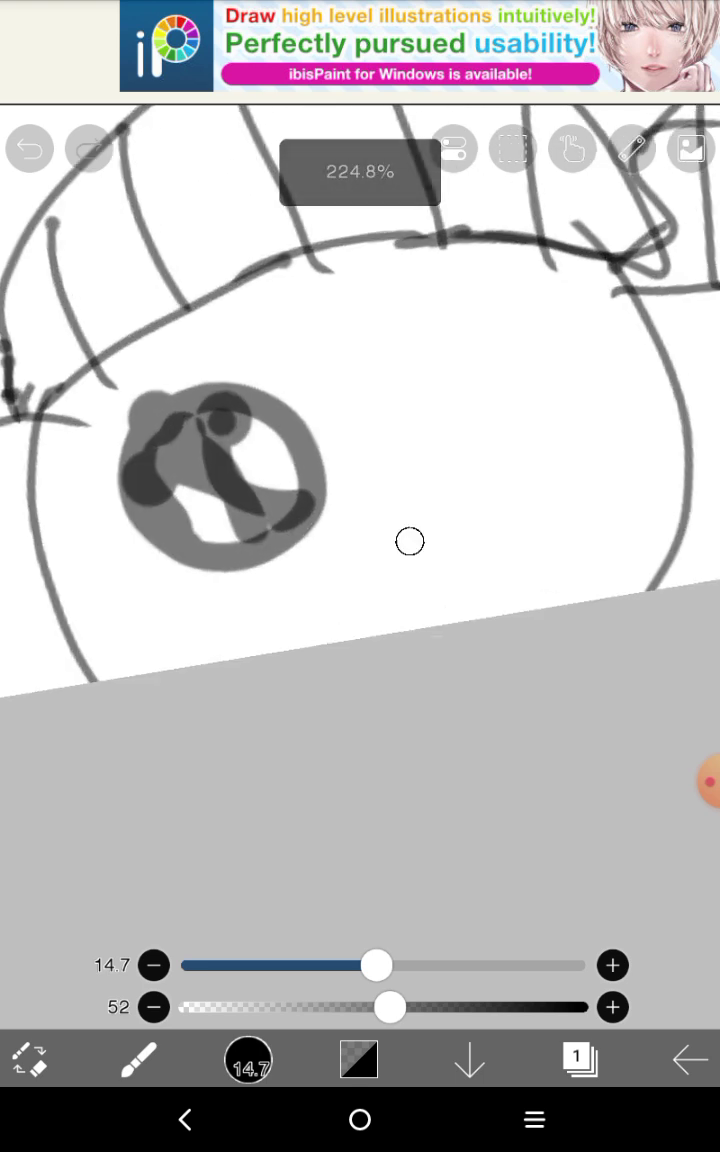
Add the v-shaped mouth, cheek loops and inverted-V eyebrow, then thin the brush
{"action": "mouse_move", "coordinate": [410, 541]}
{"action": "left_mouse_down"}
{"action": "mouse_move", "coordinate": [455, 600]}
{"action": "mouse_move", "coordinate": [495, 535]}
{"action": "left_mouse_up"}
{"action": "mouse_move", "coordinate": [175, 520]}
{"action": "left_mouse_down"}
{"action": "mouse_move", "coordinate": [160, 600]}
{"action": "mouse_move", "coordinate": [245, 670]}
{"action": "left_mouse_up"}
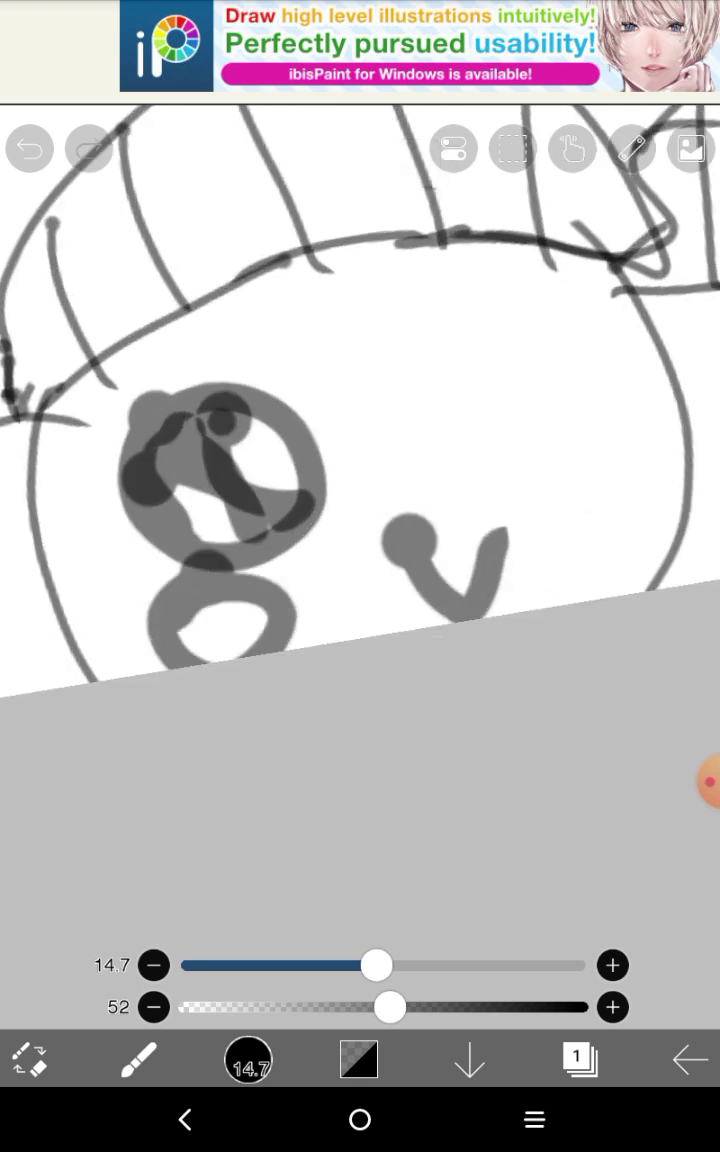
{"action": "mouse_move", "coordinate": [518, 450]}
{"action": "left_mouse_down"}
{"action": "mouse_move", "coordinate": [585, 495]}
{"action": "mouse_move", "coordinate": [570, 440]}
{"action": "left_mouse_up"}
{"action": "left_click_drag", "start_coordinate": [405, 420], "coordinate": [460, 345]}
{"action": "left_click_drag", "start_coordinate": [460, 345], "coordinate": [550, 385]}
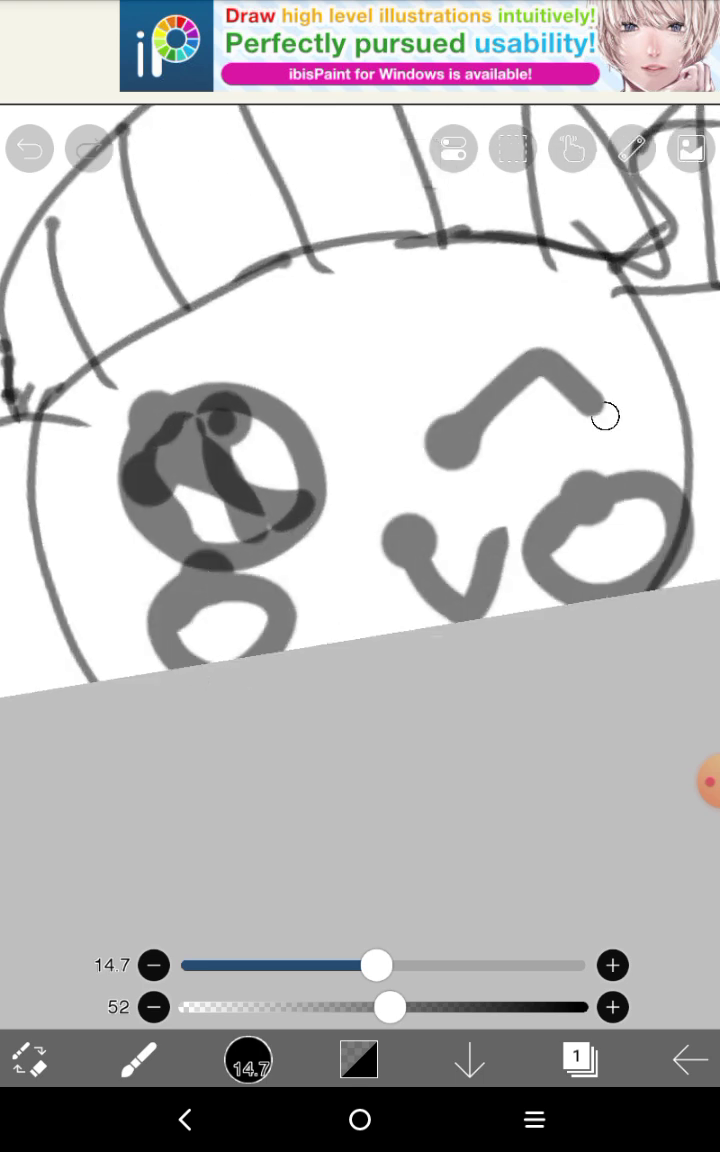
{"action": "scroll", "coordinate": [360, 400], "scroll_direction": "down", "scroll_amount": 5}
{"action": "scroll", "coordinate": [360, 400], "scroll_direction": "down", "scroll_amount": 2}
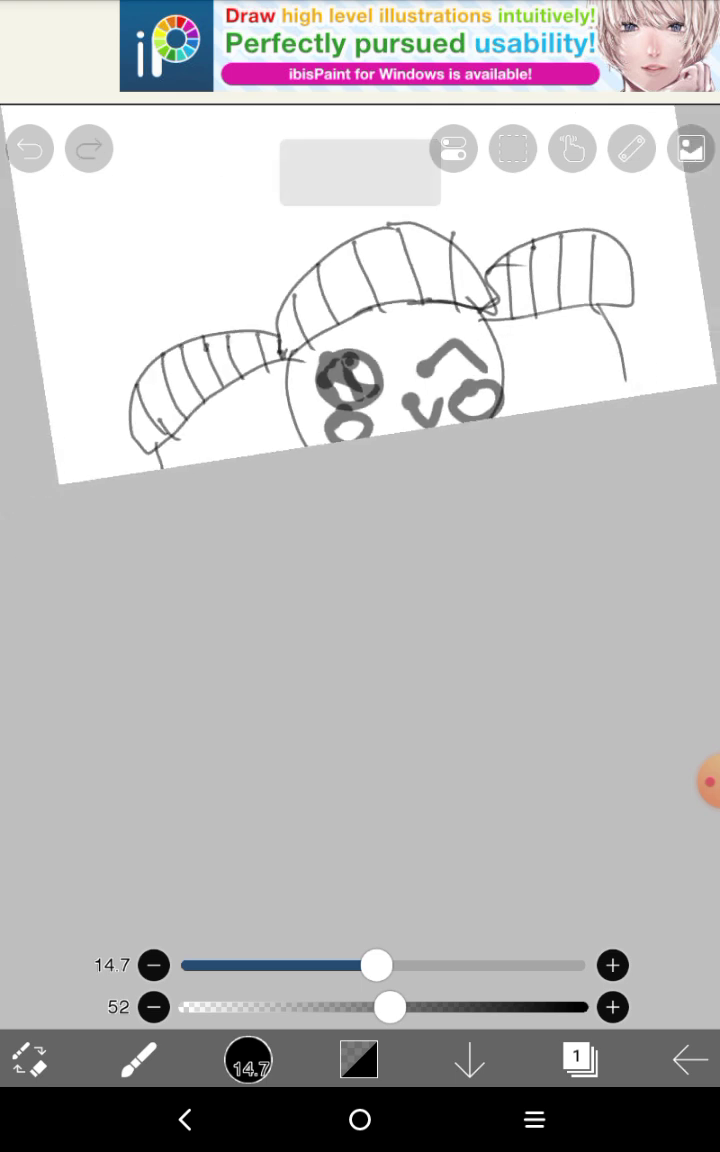
{"action": "scroll", "coordinate": [300, 300], "scroll_direction": "up", "scroll_amount": 5}
{"action": "scroll", "coordinate": [300, 300], "scroll_direction": "up", "scroll_amount": 3}
{"action": "left_click", "coordinate": [305, 964]}
Shrink the brush to 3.3 and sketch the left character's curved brows
{"action": "left_click_drag", "start_coordinate": [305, 964], "coordinate": [228, 964]}
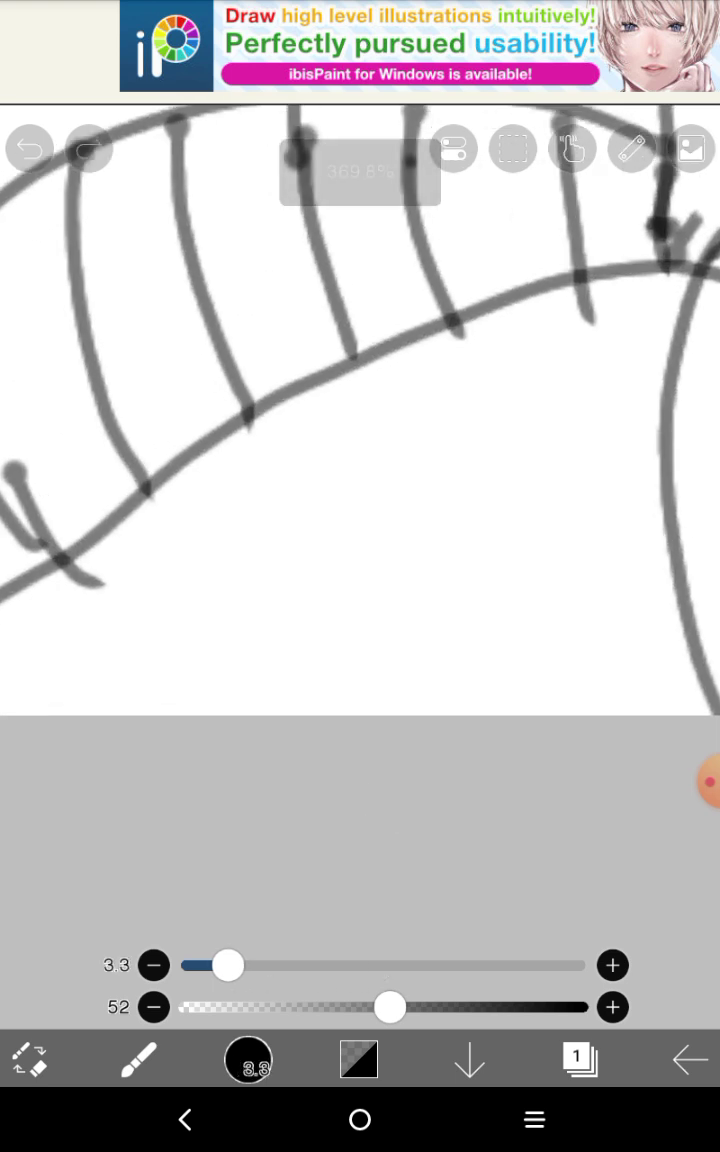
{"action": "scroll", "coordinate": [300, 300], "scroll_direction": "up", "scroll_amount": 4}
{"action": "left_click_drag", "start_coordinate": [450, 555], "coordinate": [640, 480]}
{"action": "scroll", "coordinate": [360, 450], "scroll_direction": "up", "scroll_amount": 2}
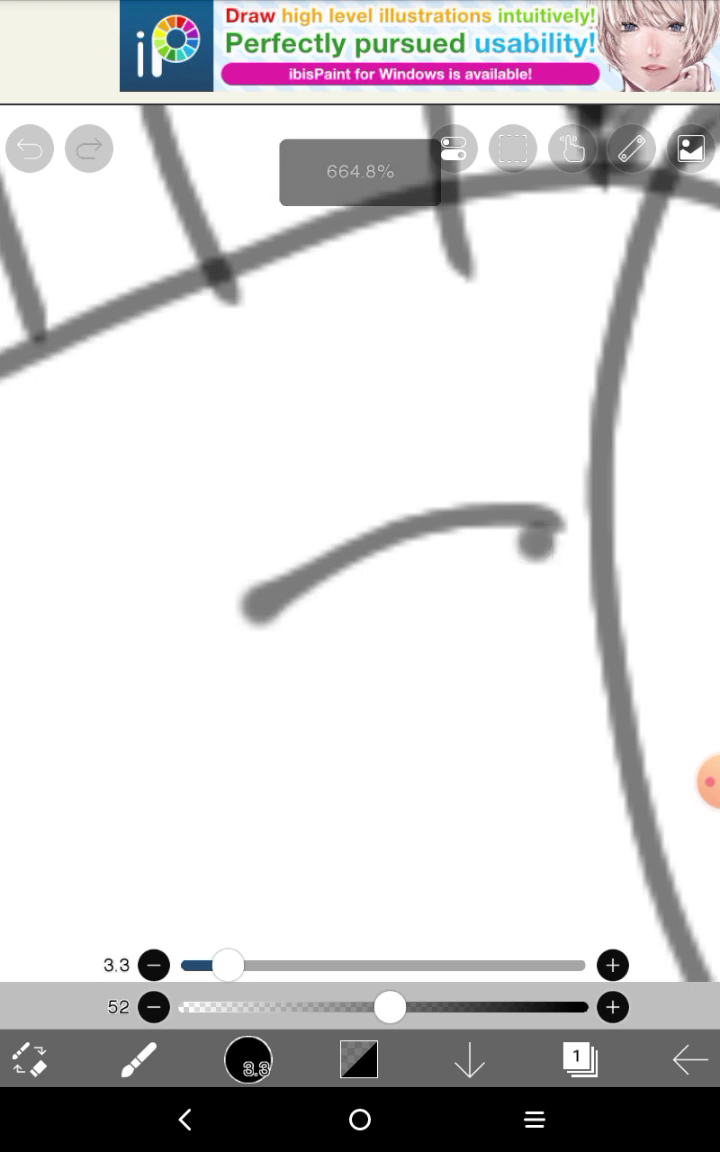
{"action": "left_click_drag", "start_coordinate": [530, 520], "coordinate": [640, 605]}
{"action": "left_click_drag", "start_coordinate": [560, 515], "coordinate": [210, 655]}
{"action": "left_click_drag", "start_coordinate": [250, 600], "coordinate": [550, 510]}
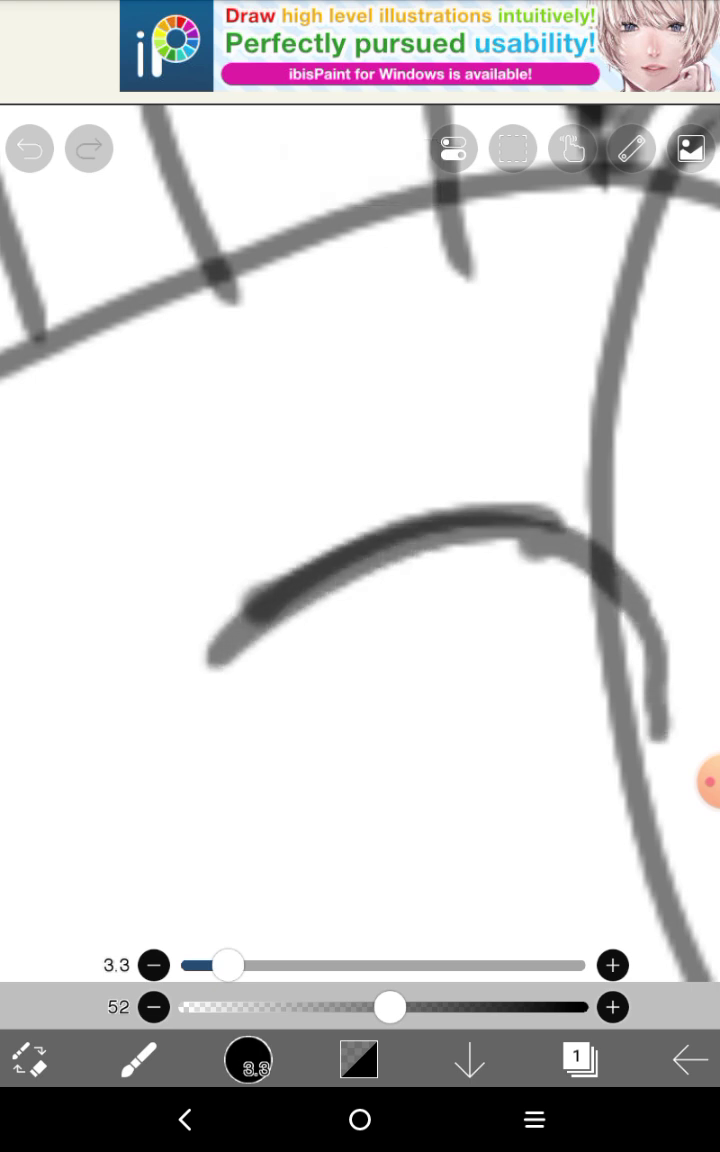
{"action": "mouse_move", "coordinate": [300, 540]}
{"action": "left_mouse_down"}
{"action": "mouse_move", "coordinate": [610, 520]}
{"action": "mouse_move", "coordinate": [680, 640]}
{"action": "left_mouse_up"}
{"action": "mouse_move", "coordinate": [580, 510]}
{"action": "left_mouse_down"}
{"action": "mouse_move", "coordinate": [210, 690]}
{"action": "mouse_move", "coordinate": [650, 575]}
{"action": "mouse_move", "coordinate": [470, 820]}
{"action": "left_mouse_up"}
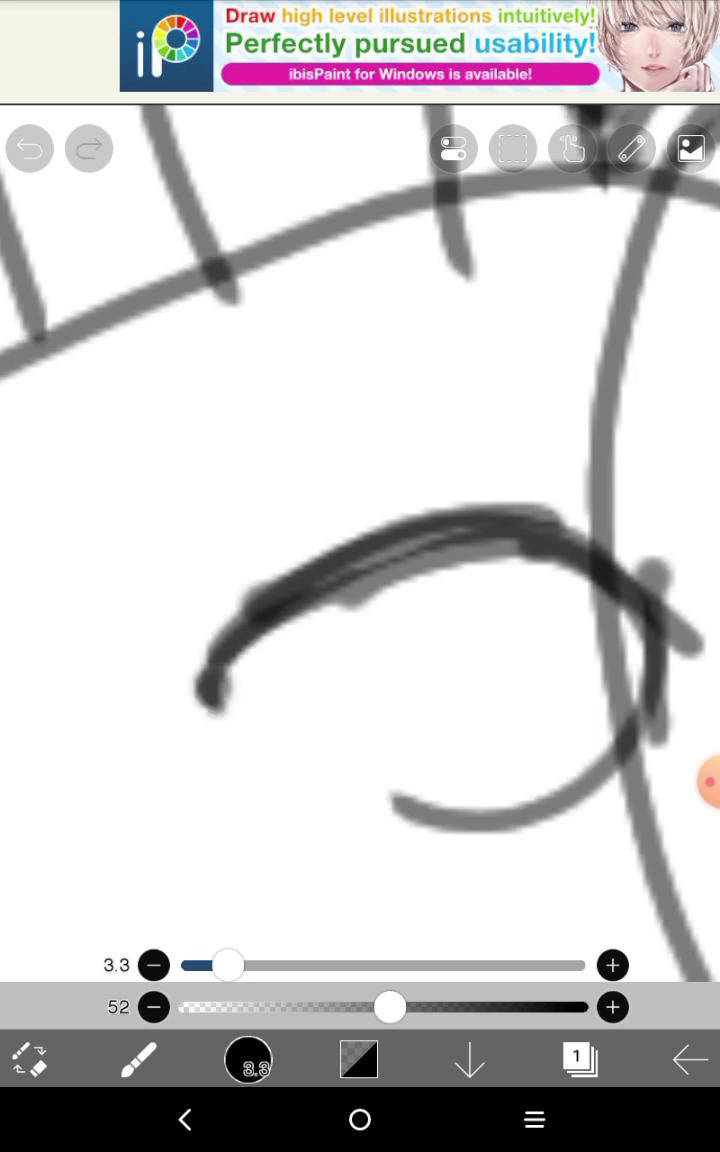
{"action": "left_click_drag", "start_coordinate": [210, 680], "coordinate": [400, 640]}
{"action": "scroll", "coordinate": [400, 500], "scroll_direction": "down", "scroll_amount": 5}
{"action": "scroll", "coordinate": [400, 500], "scroll_direction": "up", "scroll_amount": 2}
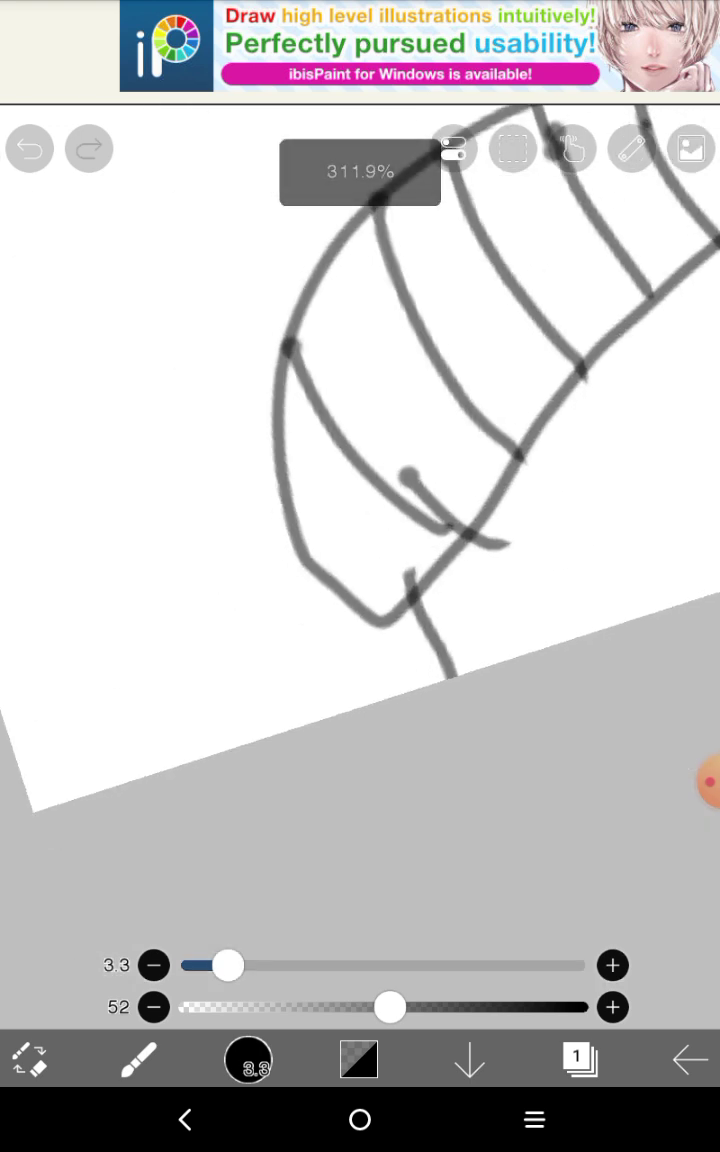
Add round eyes, a V-shaped mouth and small oval cheeks to the left character
{"action": "left_click_drag", "start_coordinate": [480, 450], "coordinate": [450, 560]}
{"action": "scroll", "coordinate": [400, 450], "scroll_direction": "up", "scroll_amount": 3}
{"action": "scroll", "coordinate": [400, 450], "scroll_direction": "up", "scroll_amount": 2}
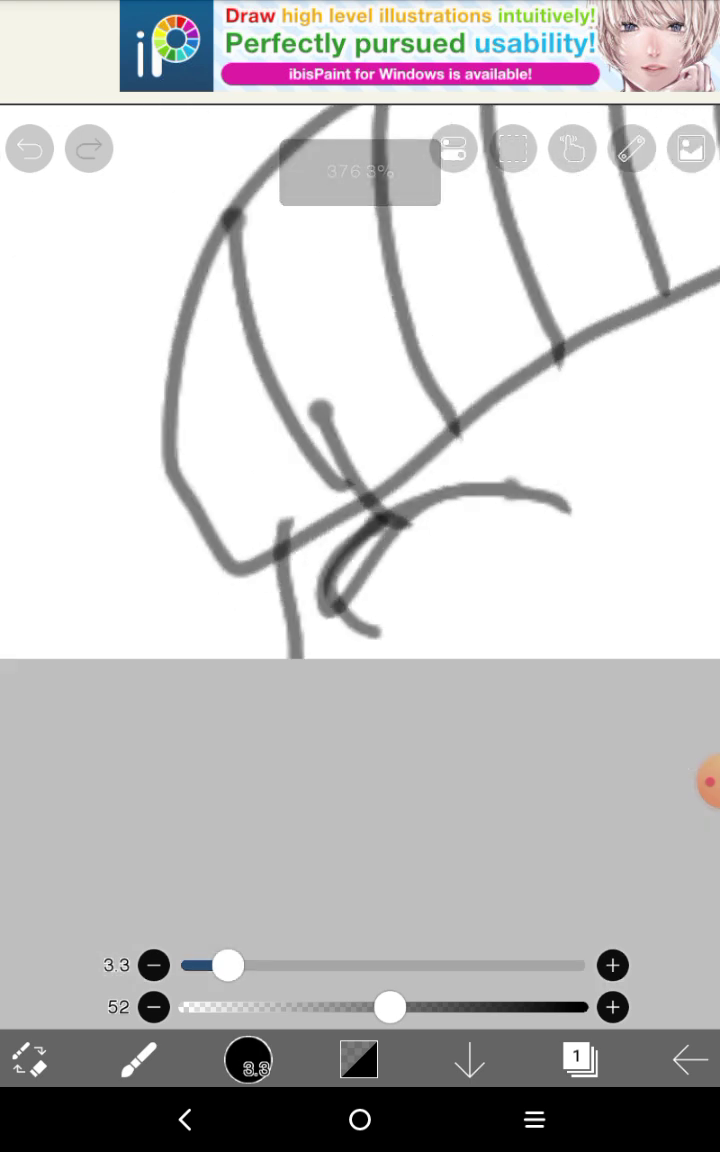
{"action": "scroll", "coordinate": [380, 500], "scroll_direction": "up", "scroll_amount": 4}
{"action": "left_click_drag", "start_coordinate": [270, 520], "coordinate": [330, 500]}
{"action": "left_click_drag", "start_coordinate": [330, 620], "coordinate": [380, 500]}
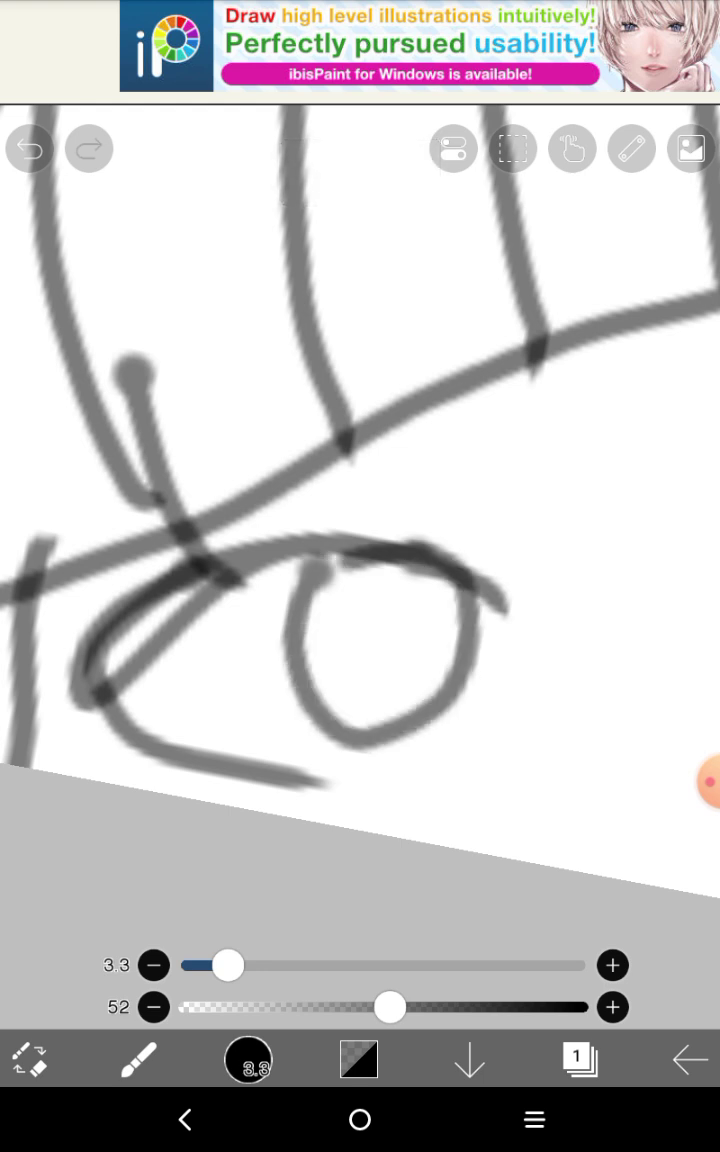
{"action": "scroll", "coordinate": [360, 500], "scroll_direction": "down", "scroll_amount": 3}
{"action": "scroll", "coordinate": [360, 500], "scroll_direction": "up", "scroll_amount": 5}
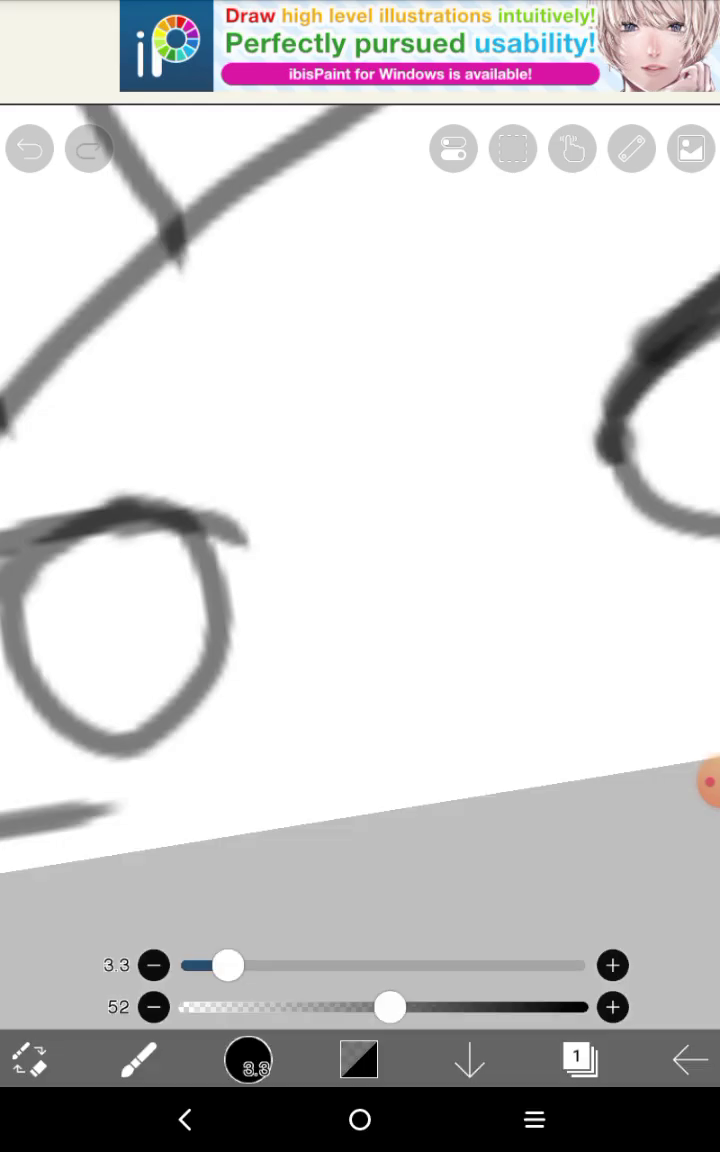
{"action": "scroll", "coordinate": [360, 500], "scroll_direction": "up", "scroll_amount": 2}
{"action": "left_click_drag", "start_coordinate": [294, 560], "coordinate": [380, 650]}
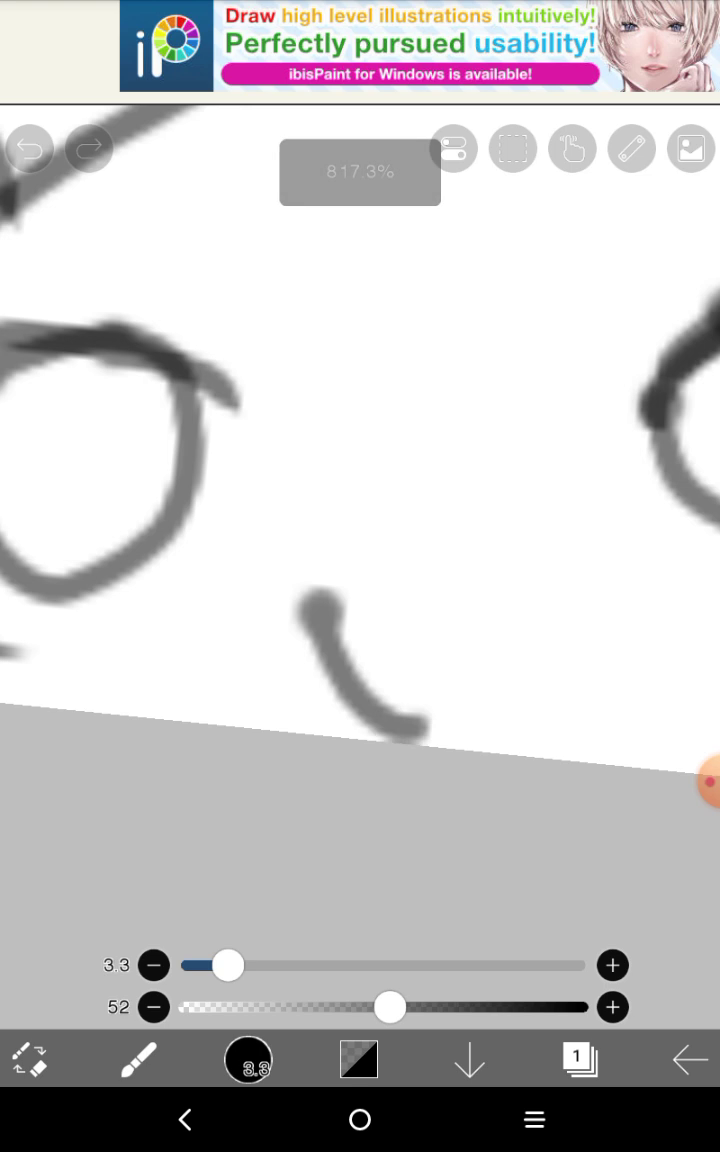
{"action": "scroll", "coordinate": [360, 500], "scroll_direction": "down", "scroll_amount": 4}
{"action": "scroll", "coordinate": [360, 500], "scroll_direction": "up", "scroll_amount": 1}
{"action": "scroll", "coordinate": [360, 500], "scroll_direction": "up", "scroll_amount": 1}
{"action": "left_click_drag", "start_coordinate": [450, 430], "coordinate": [520, 540]}
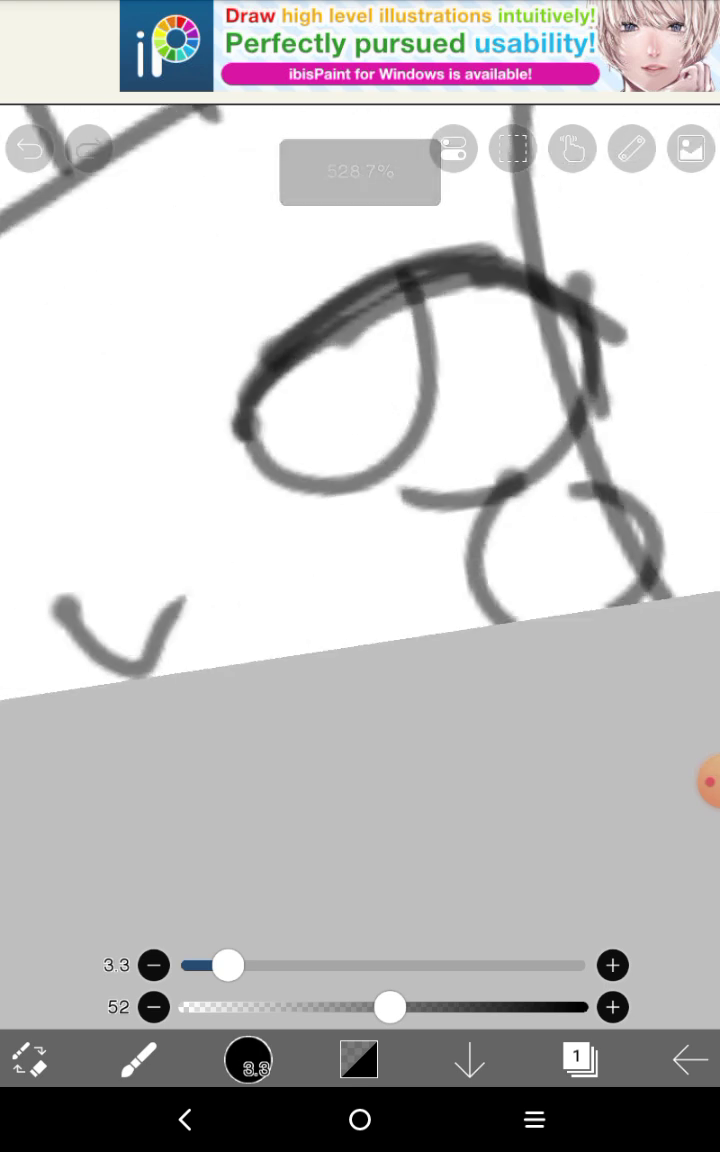
{"action": "scroll", "coordinate": [360, 500], "scroll_direction": "down", "scroll_amount": 3}
{"action": "scroll", "coordinate": [360, 500], "scroll_direction": "up", "scroll_amount": 4}
{"action": "mouse_move", "coordinate": [440, 290]}
{"action": "left_mouse_down"}
{"action": "mouse_move", "coordinate": [470, 340]}
{"action": "mouse_move", "coordinate": [510, 340]}
{"action": "left_mouse_up"}
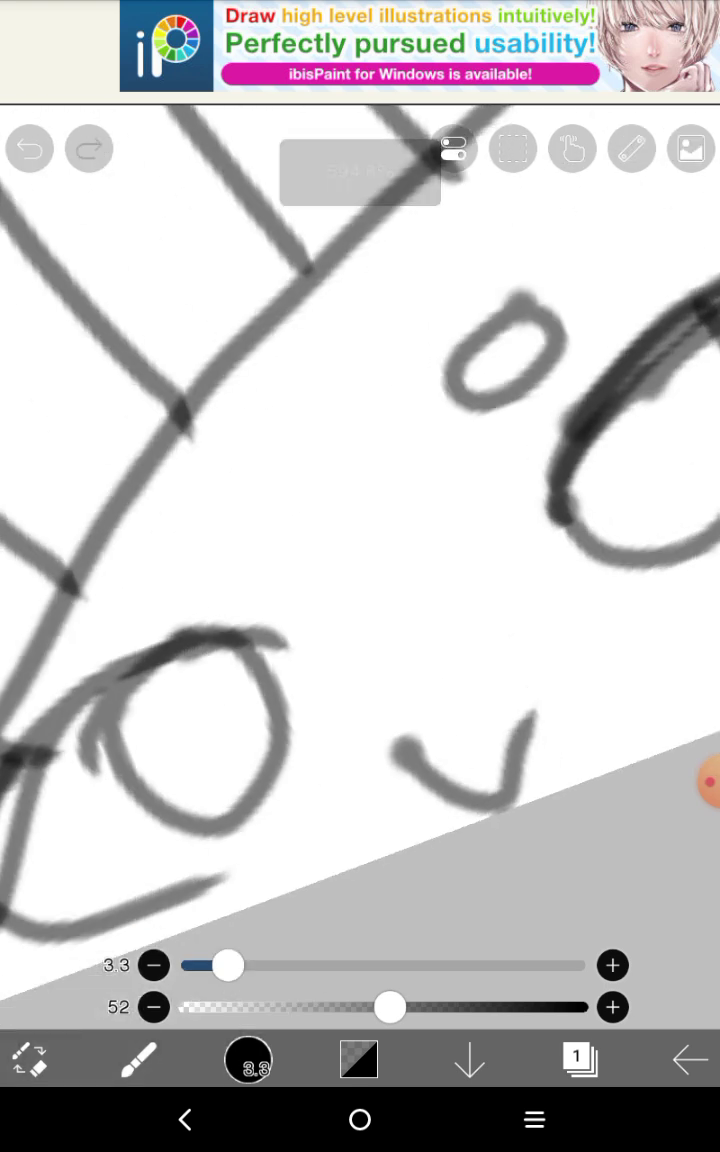
{"action": "scroll", "coordinate": [360, 500], "scroll_direction": "up", "scroll_amount": 1}
{"action": "left_click_drag", "start_coordinate": [380, 490], "coordinate": [320, 540]}
{"action": "scroll", "coordinate": [360, 500], "scroll_direction": "down", "scroll_amount": 2}
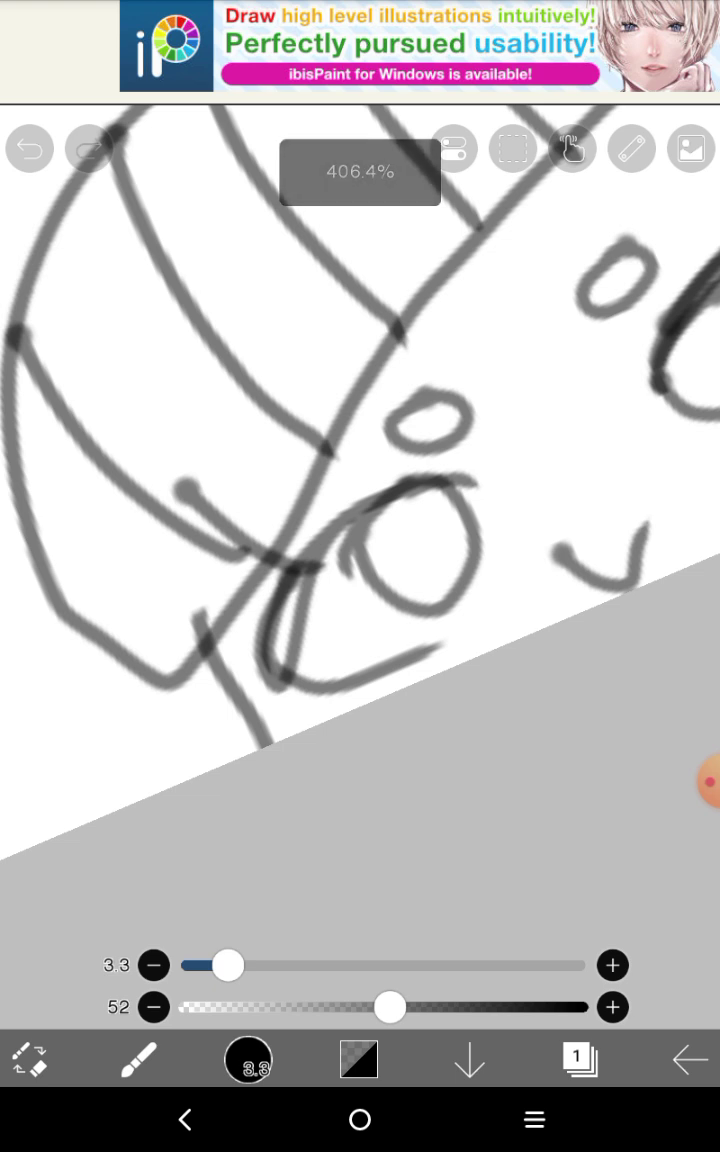
{"action": "scroll", "coordinate": [360, 500], "scroll_direction": "down", "scroll_amount": 1}
{"action": "scroll", "coordinate": [360, 500], "scroll_direction": "down", "scroll_amount": 1}
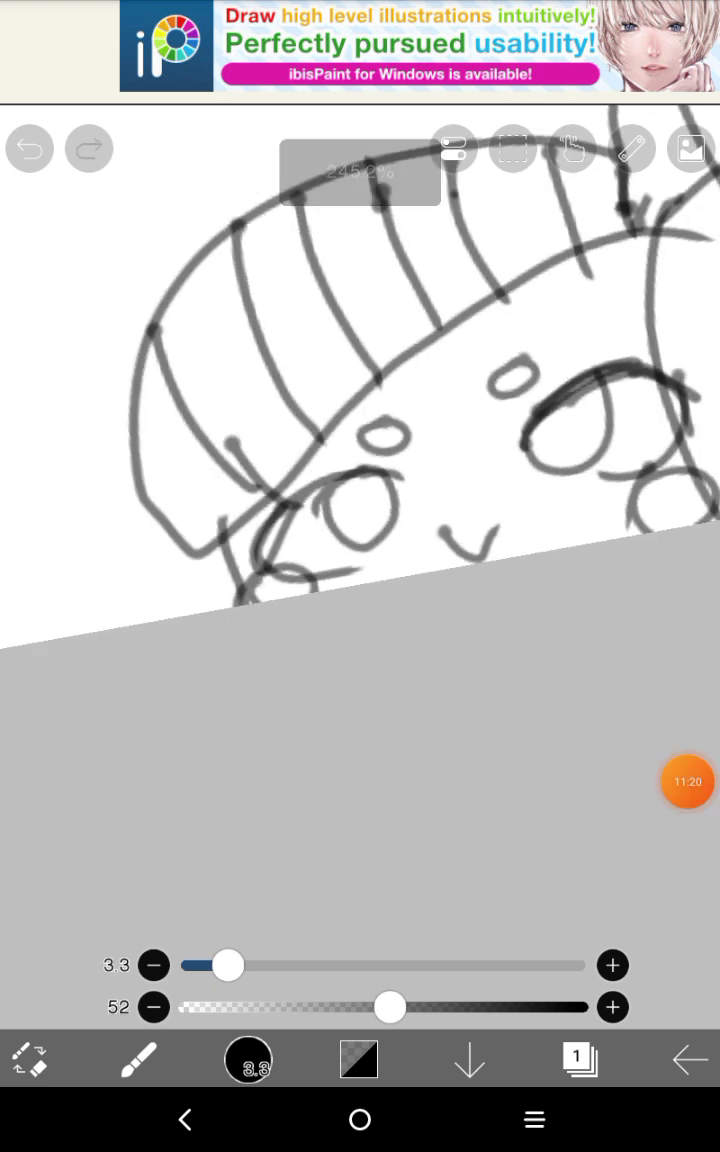
{"action": "left_click_drag", "start_coordinate": [360, 400], "coordinate": [200, 500]}
{"action": "scroll", "coordinate": [360, 400], "scroll_direction": "down", "scroll_amount": 1}
{"action": "scroll", "coordinate": [360, 400], "scroll_direction": "down", "scroll_amount": 1}
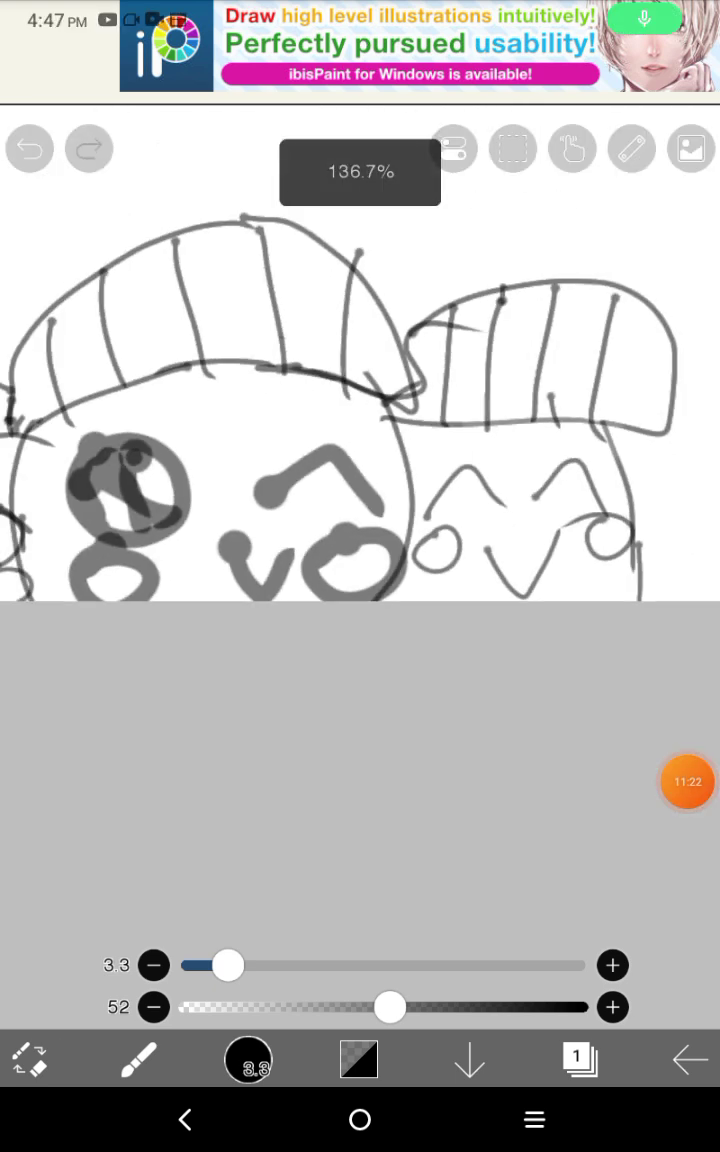
{"action": "scroll", "coordinate": [360, 450], "scroll_direction": "down", "scroll_amount": 1}
{"action": "left_click", "coordinate": [358, 1059]}
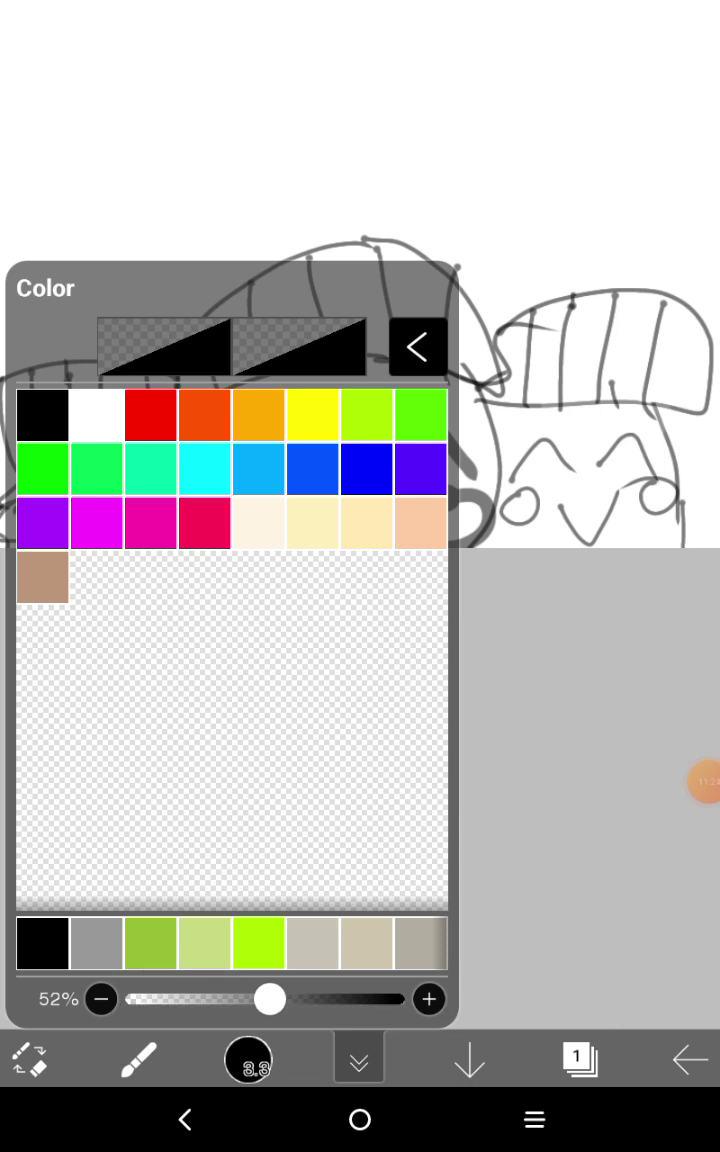
Fill the salmon topping with orange using a thick brush
{"action": "left_click", "coordinate": [285, 423]}
{"action": "left_click", "coordinate": [415, 855]}
{"action": "scroll", "coordinate": [360, 500], "scroll_direction": "up", "scroll_amount": 2}
{"action": "left_click_drag", "start_coordinate": [228, 964], "coordinate": [298, 964]}
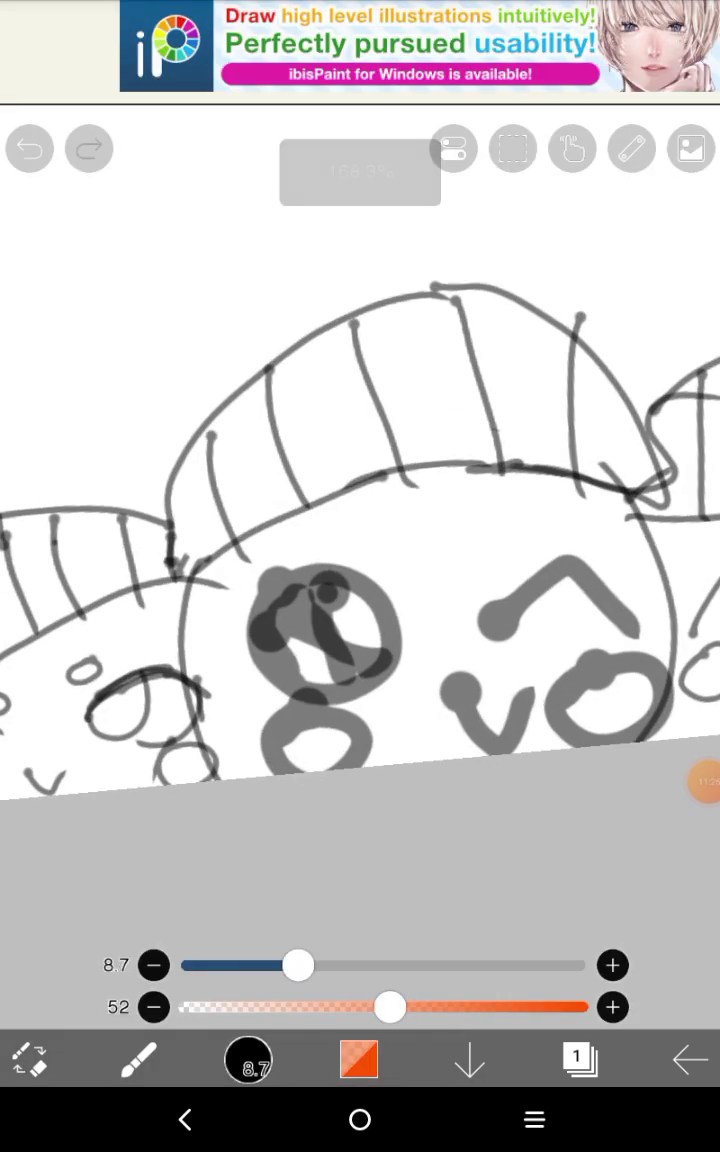
{"action": "left_click_drag", "start_coordinate": [195, 495], "coordinate": [279, 406]}
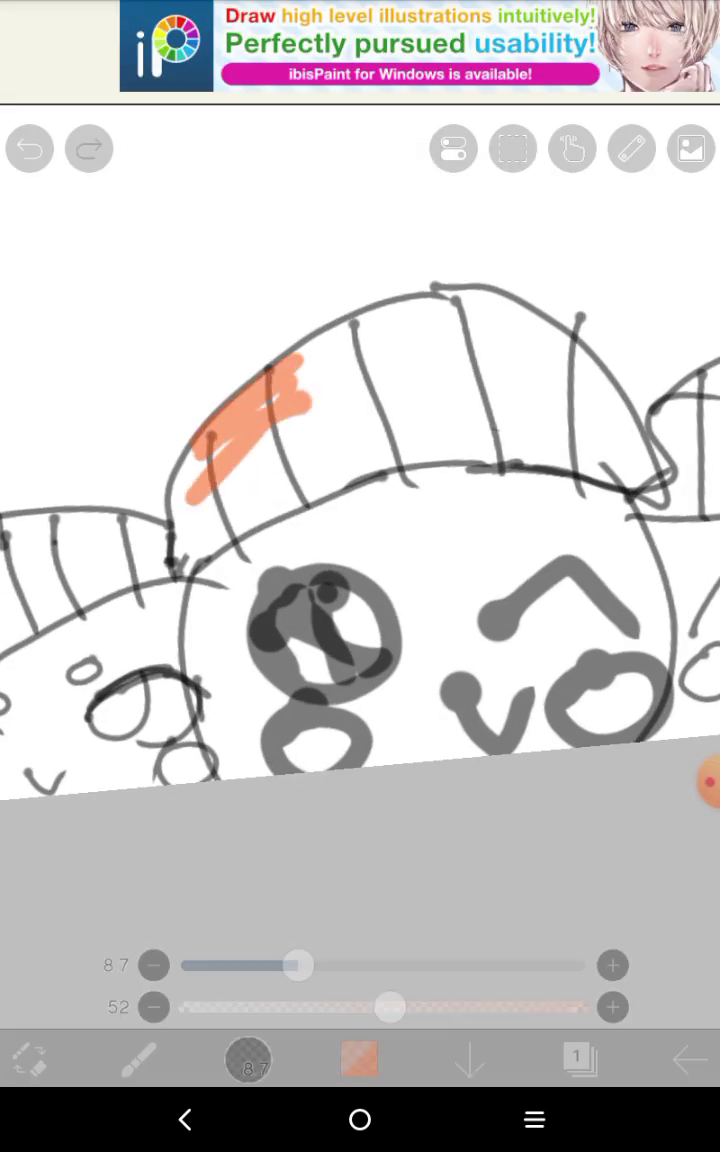
{"action": "left_click_drag", "start_coordinate": [298, 964], "coordinate": [408, 964]}
{"action": "left_click_drag", "start_coordinate": [286, 356], "coordinate": [325, 395]}
{"action": "left_click_drag", "start_coordinate": [260, 380], "coordinate": [180, 536]}
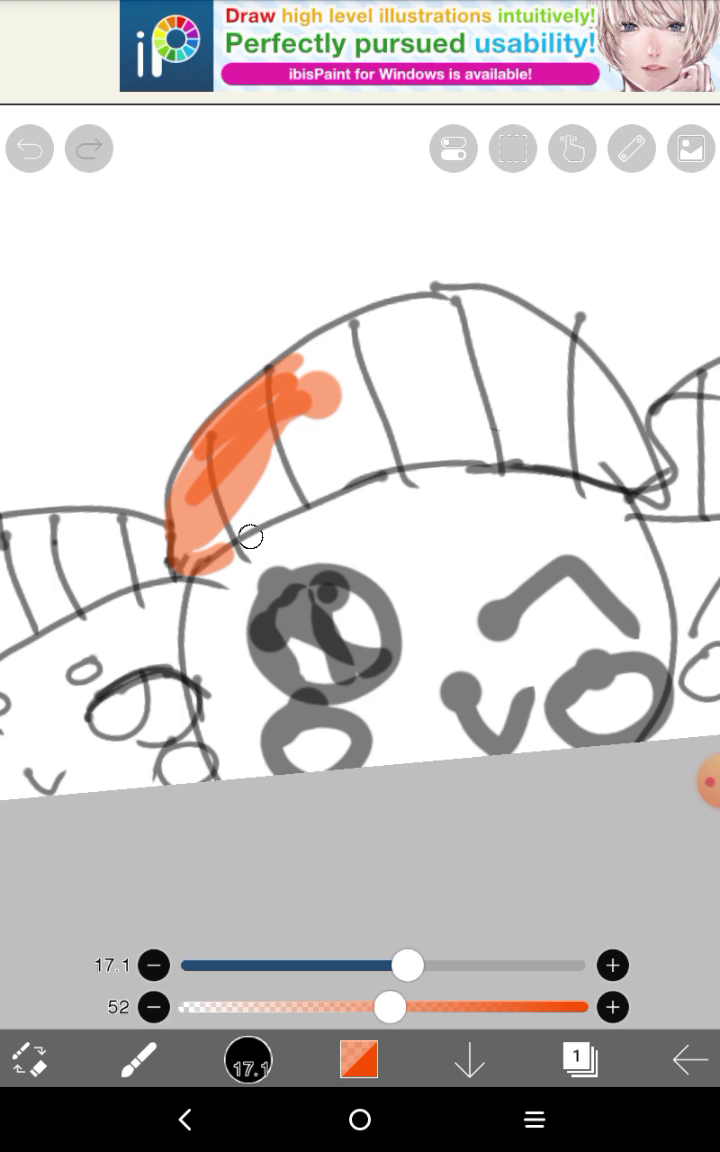
{"action": "mouse_move", "coordinate": [250, 537]}
{"action": "left_mouse_down"}
{"action": "mouse_move", "coordinate": [350, 455]}
{"action": "mouse_move", "coordinate": [578, 485]}
{"action": "left_mouse_up"}
{"action": "left_click_drag", "start_coordinate": [655, 463], "coordinate": [370, 330]}
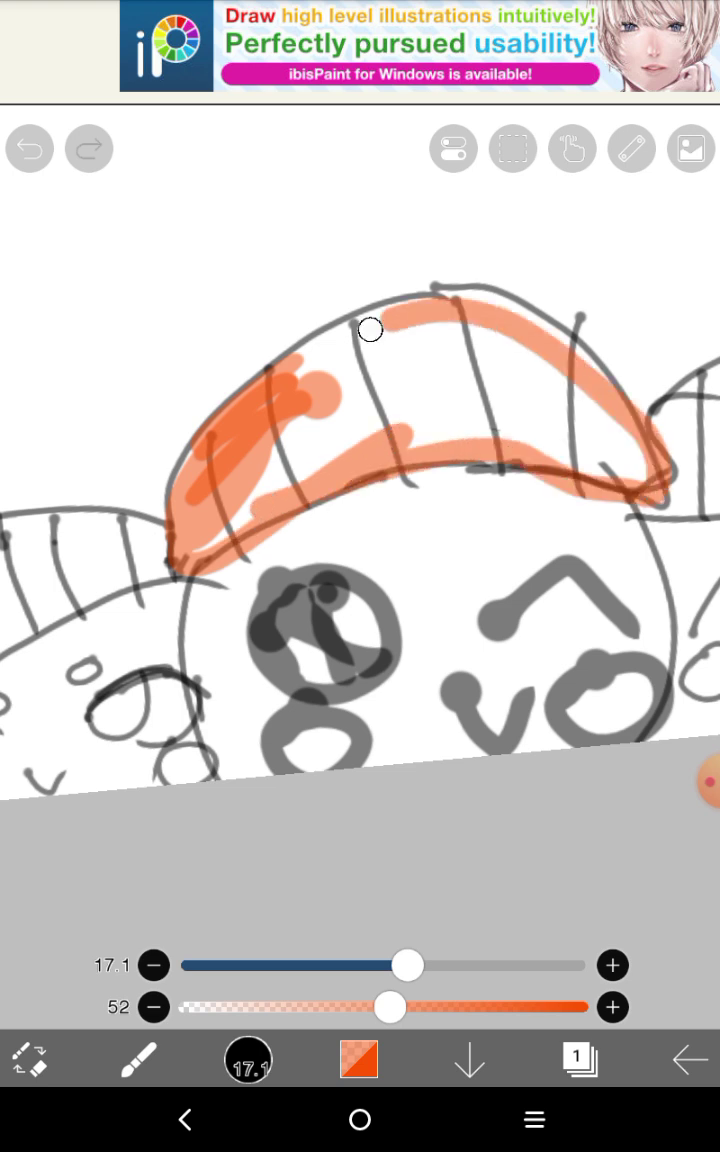
{"action": "mouse_move", "coordinate": [432, 310]}
{"action": "left_mouse_down"}
{"action": "mouse_move", "coordinate": [233, 464]}
{"action": "mouse_move", "coordinate": [336, 415]}
{"action": "mouse_move", "coordinate": [317, 456]}
{"action": "left_mouse_up"}
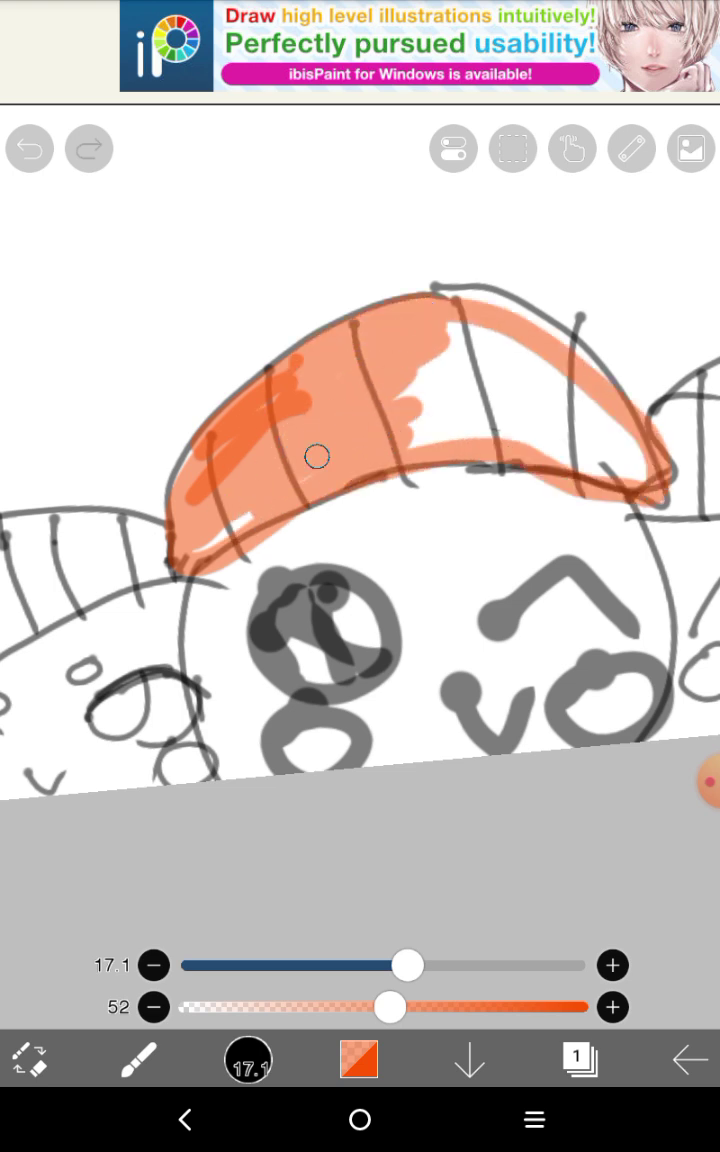
{"action": "left_click_drag", "start_coordinate": [410, 400], "coordinate": [505, 433]}
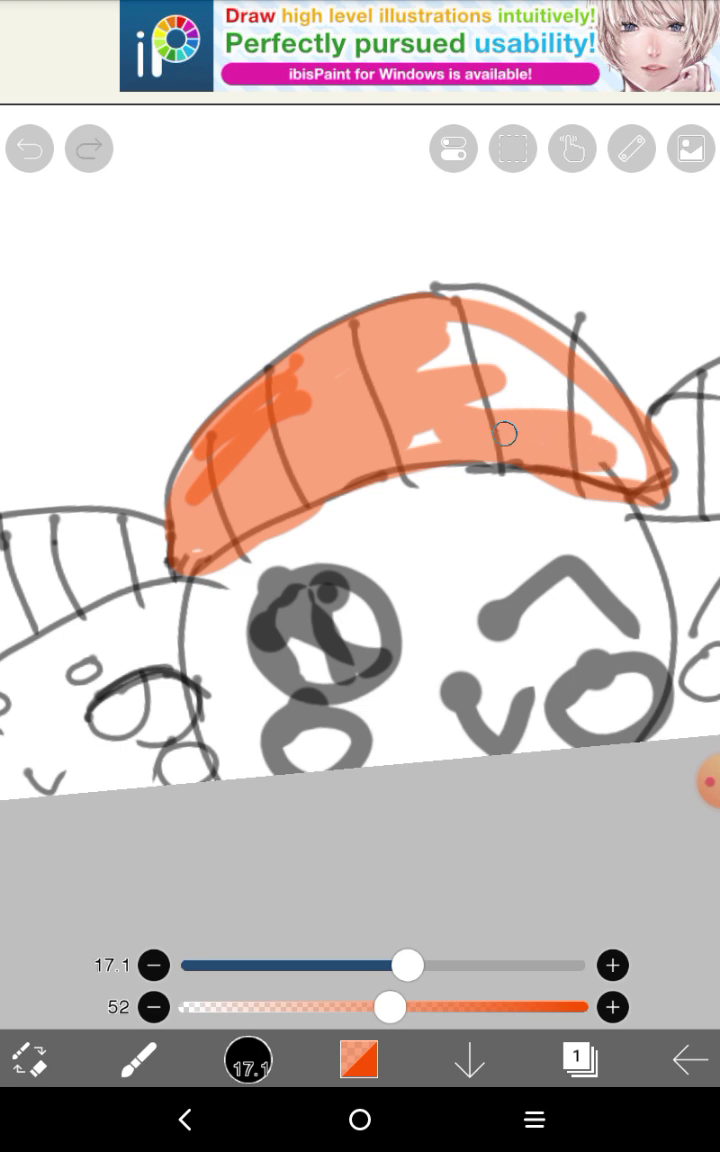
{"action": "left_click_drag", "start_coordinate": [600, 483], "coordinate": [510, 360]}
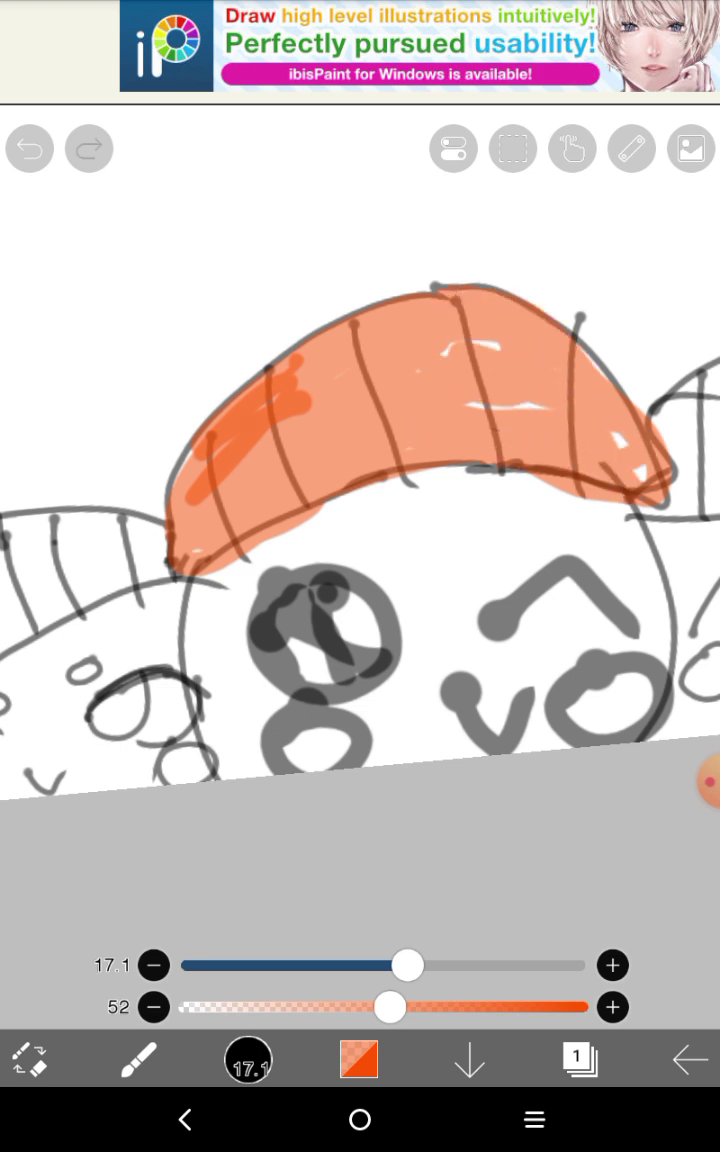
With a thinner orange brush, deepen the topping edges and trace the stripes
{"action": "mouse_move", "coordinate": [407, 965]}
{"action": "left_mouse_down"}
{"action": "mouse_move", "coordinate": [293, 965]}
{"action": "mouse_move", "coordinate": [328, 965]}
{"action": "left_mouse_up"}
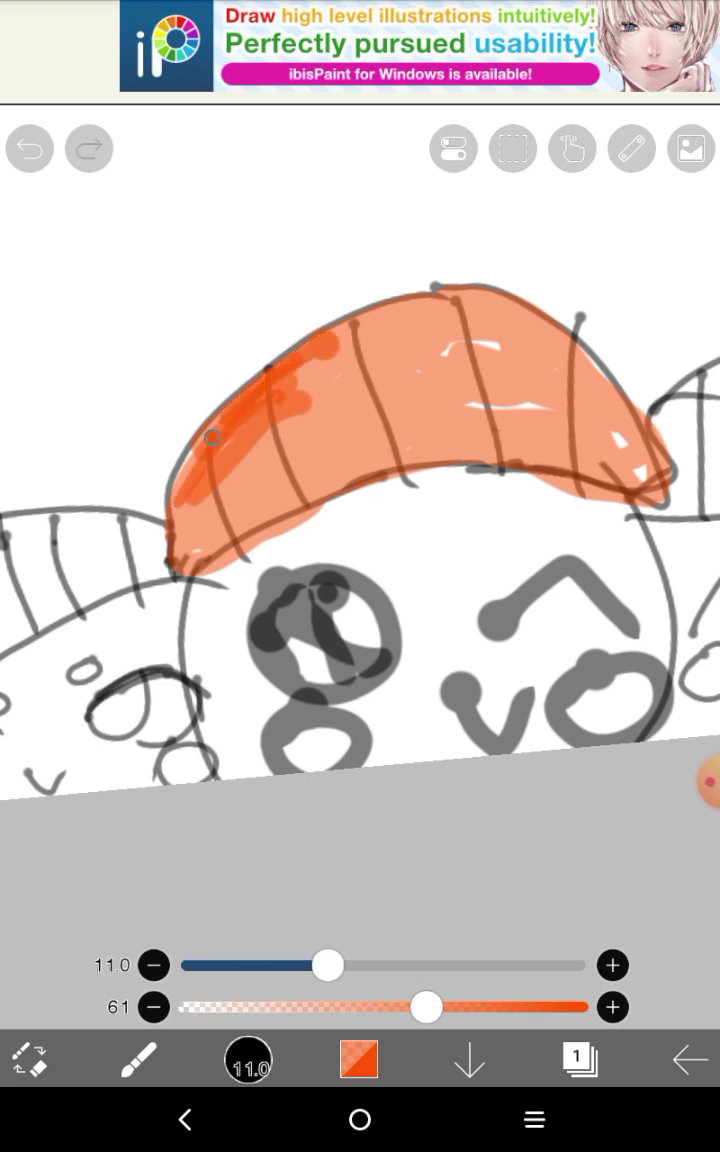
{"action": "left_click_drag", "start_coordinate": [181, 564], "coordinate": [458, 474]}
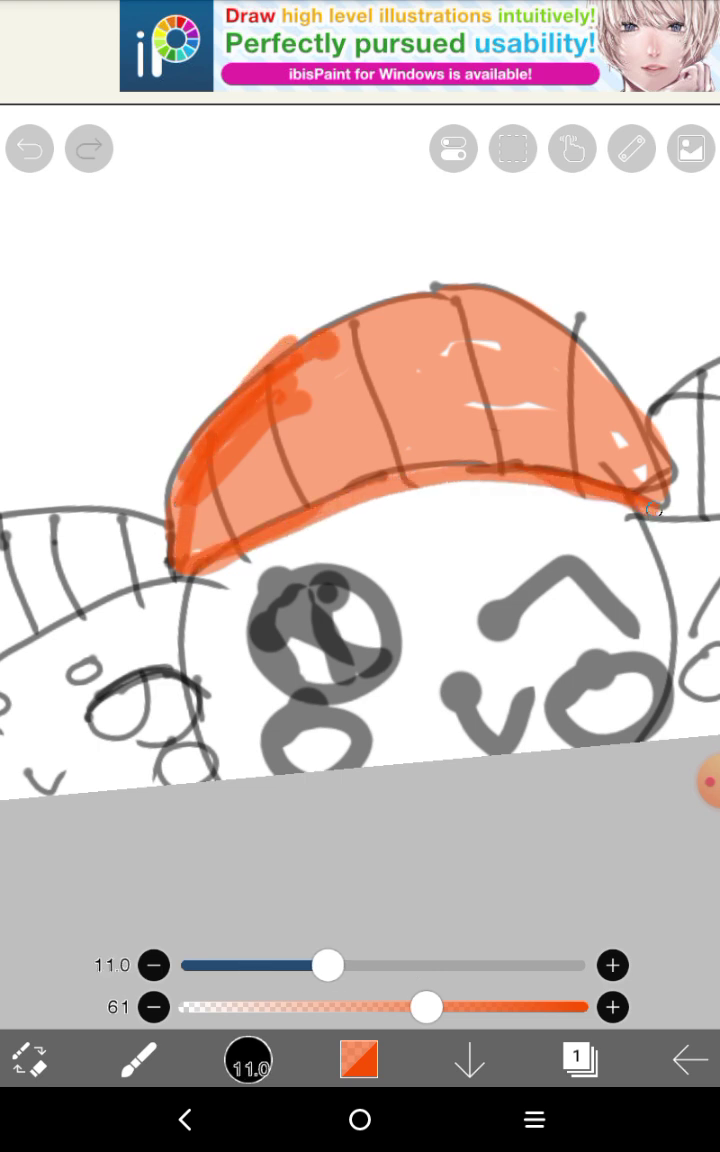
{"action": "mouse_move", "coordinate": [540, 300]}
{"action": "left_mouse_down"}
{"action": "mouse_move", "coordinate": [355, 300]}
{"action": "mouse_move", "coordinate": [398, 463]}
{"action": "left_mouse_up"}
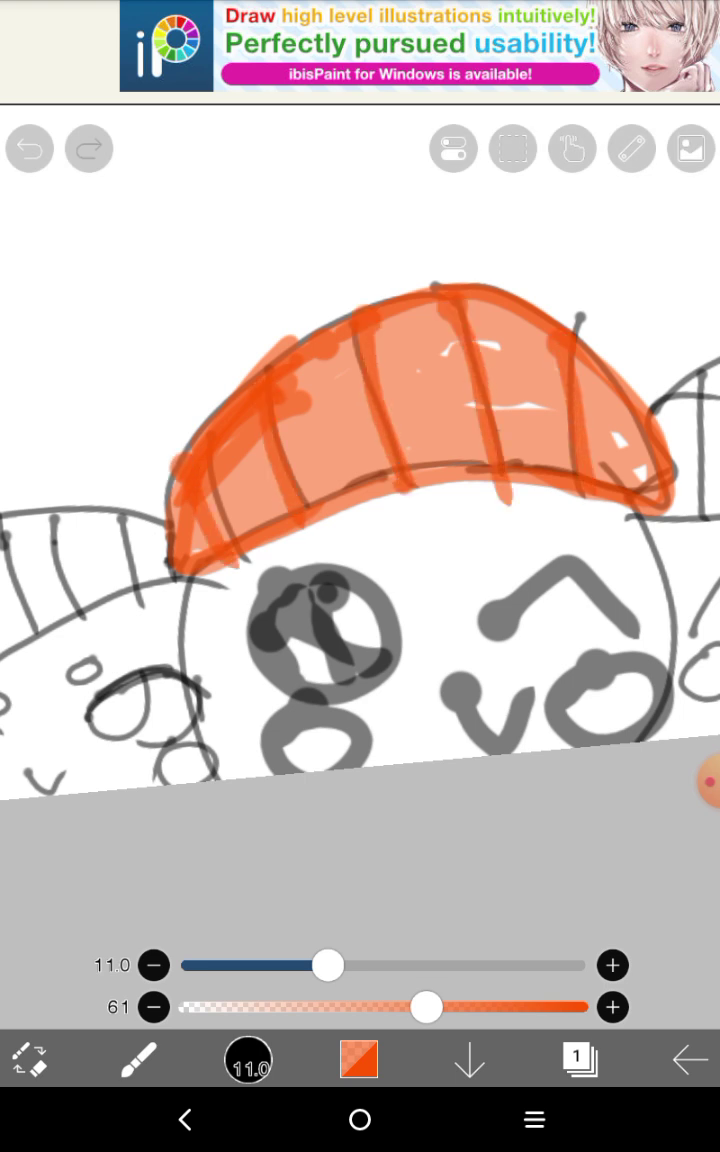
{"action": "scroll", "coordinate": [360, 500], "scroll_direction": "down", "scroll_amount": 5}
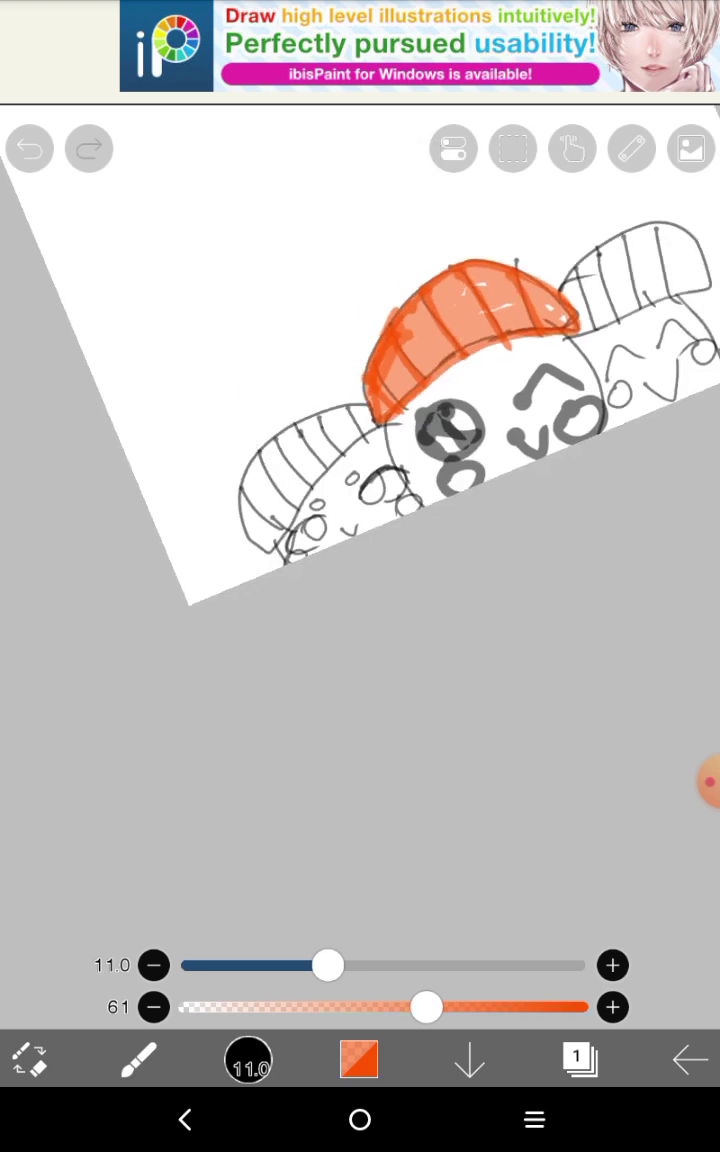
{"action": "scroll", "coordinate": [400, 400], "scroll_direction": "up", "scroll_amount": 5}
{"action": "scroll", "coordinate": [400, 400], "scroll_direction": "up", "scroll_amount": 5}
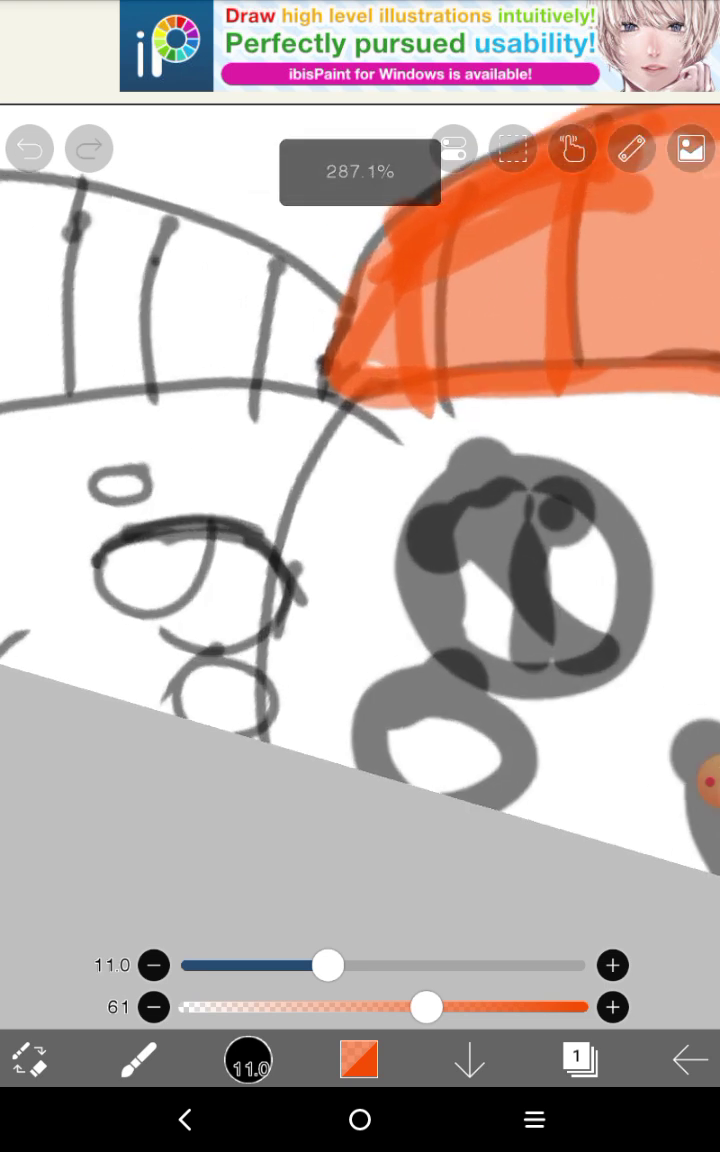
{"action": "scroll", "coordinate": [360, 500], "scroll_direction": "down", "scroll_amount": 4}
{"action": "scroll", "coordinate": [360, 500], "scroll_direction": "up", "scroll_amount": 4}
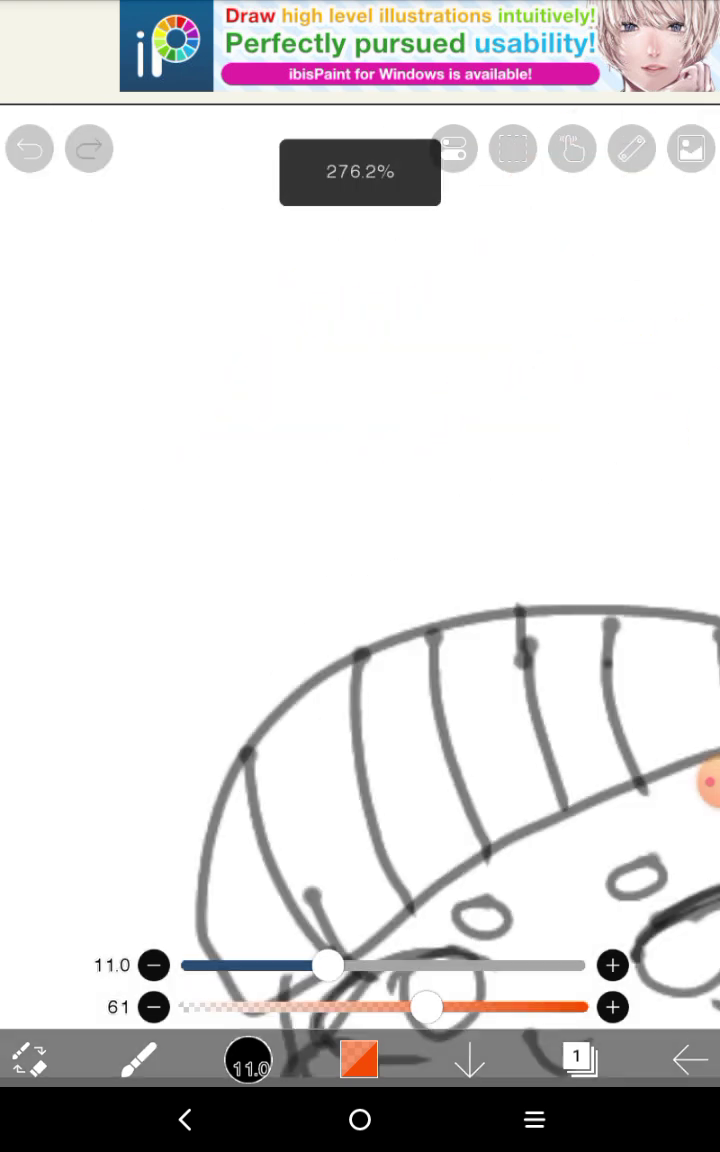
{"action": "mouse_move", "coordinate": [585, 390]}
{"action": "left_mouse_down"}
{"action": "mouse_move", "coordinate": [541, 1021]}
{"action": "mouse_move", "coordinate": [570, 860]}
{"action": "mouse_move", "coordinate": [590, 380]}
{"action": "left_mouse_up"}
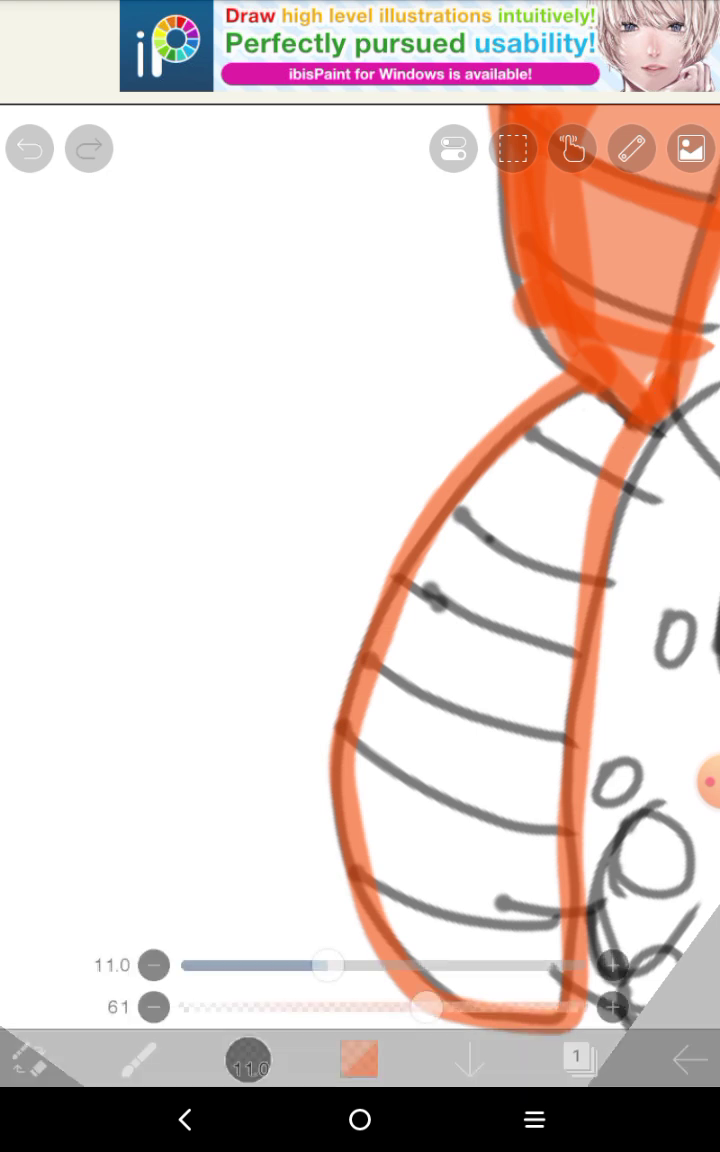
{"action": "left_click_drag", "start_coordinate": [480, 430], "coordinate": [620, 480]}
{"action": "left_click_drag", "start_coordinate": [460, 530], "coordinate": [605, 580]}
{"action": "left_click_drag", "start_coordinate": [405, 625], "coordinate": [501, 631]}
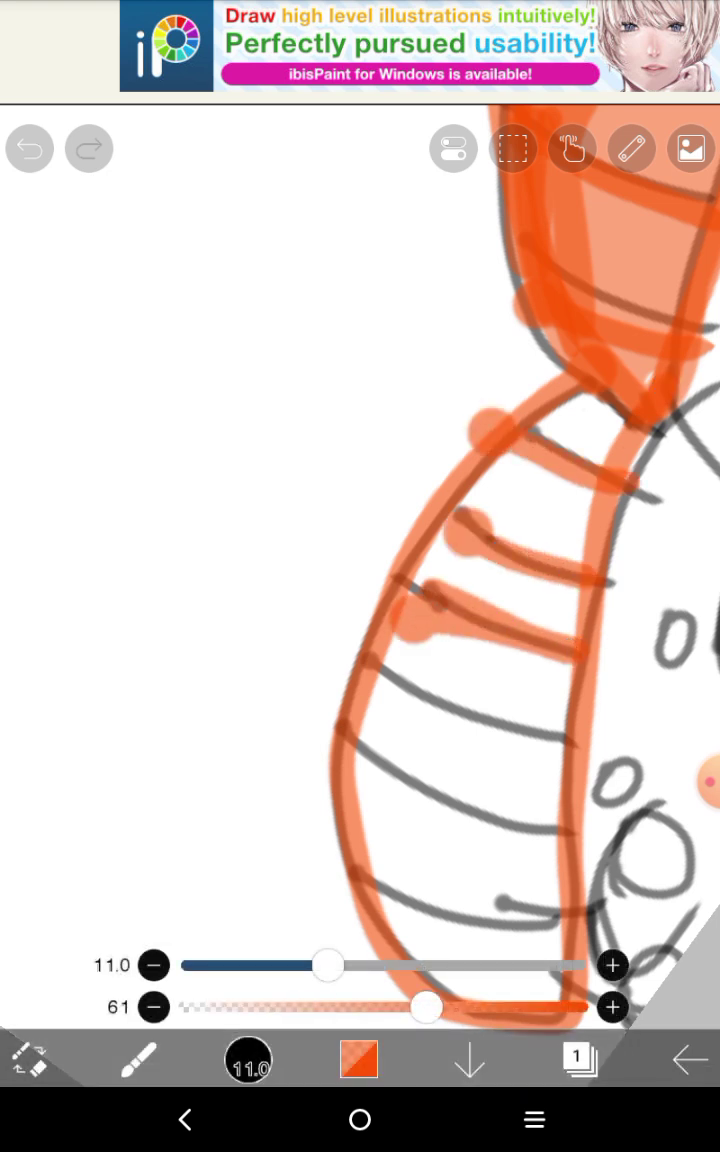
{"action": "left_click_drag", "start_coordinate": [370, 655], "coordinate": [610, 720]}
{"action": "left_click_drag", "start_coordinate": [345, 730], "coordinate": [545, 842]}
{"action": "left_click_drag", "start_coordinate": [320, 770], "coordinate": [478, 825]}
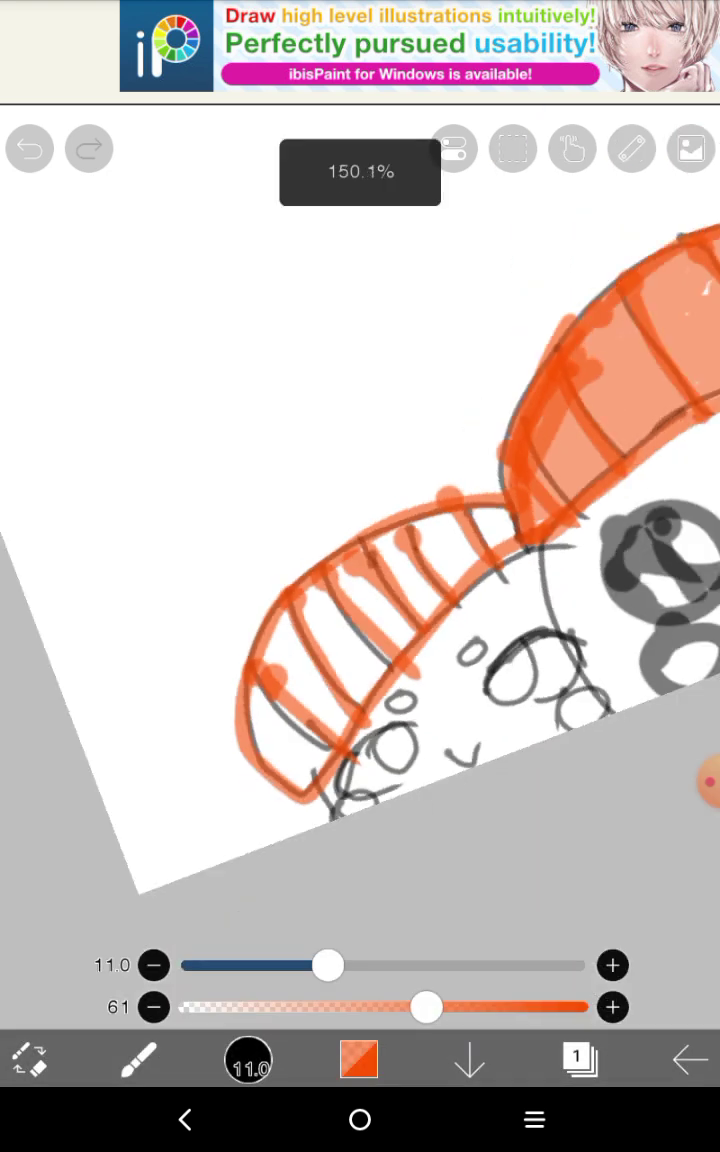
{"action": "scroll", "coordinate": [360, 600], "scroll_direction": "down", "scroll_amount": 5}
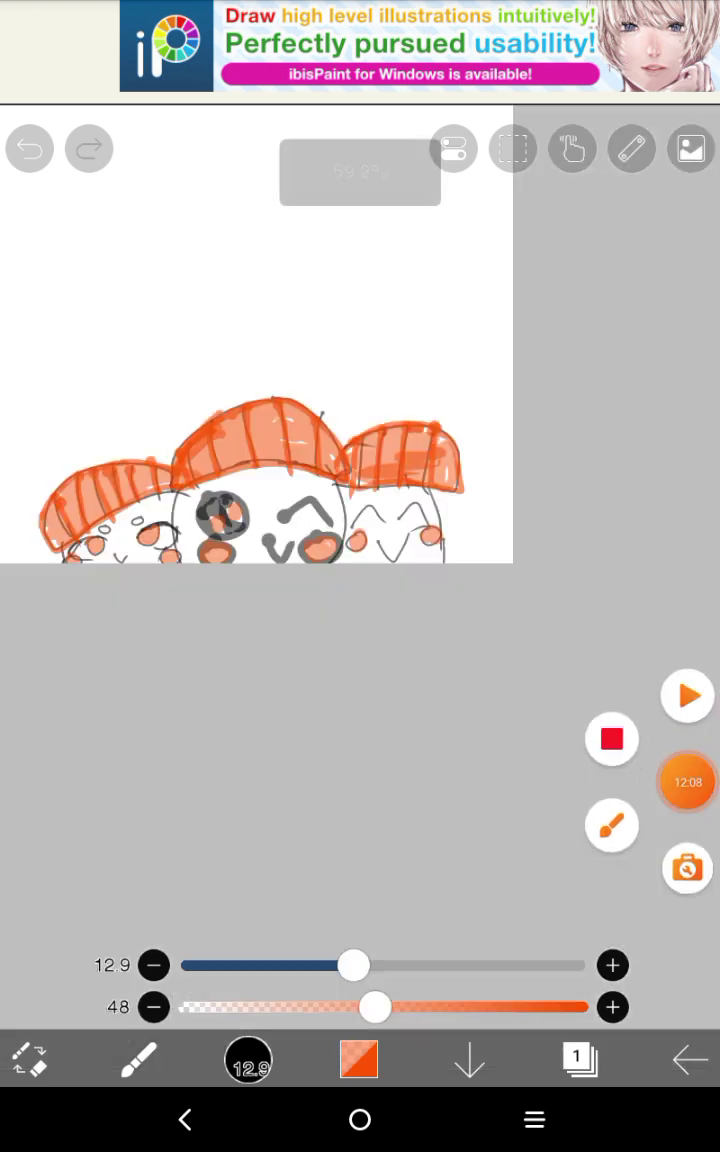
{"action": "scroll", "coordinate": [256, 400], "scroll_direction": "up", "scroll_amount": 4}
Switch to grey, undo the stray face strokes, and resize the brush for shading
{"action": "left_click", "coordinate": [358, 1059]}
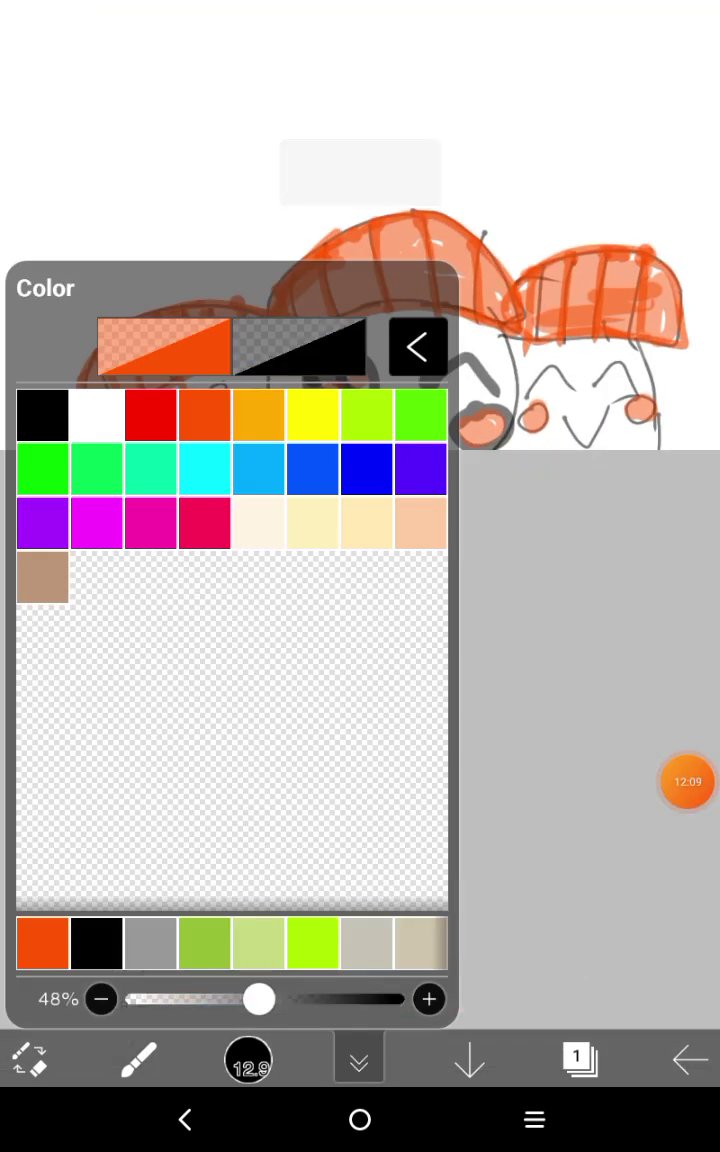
{"action": "left_click", "coordinate": [417, 347]}
{"action": "scroll", "coordinate": [360, 400], "scroll_direction": "up", "scroll_amount": 4}
{"action": "left_click_drag", "start_coordinate": [283, 250], "coordinate": [285, 454]}
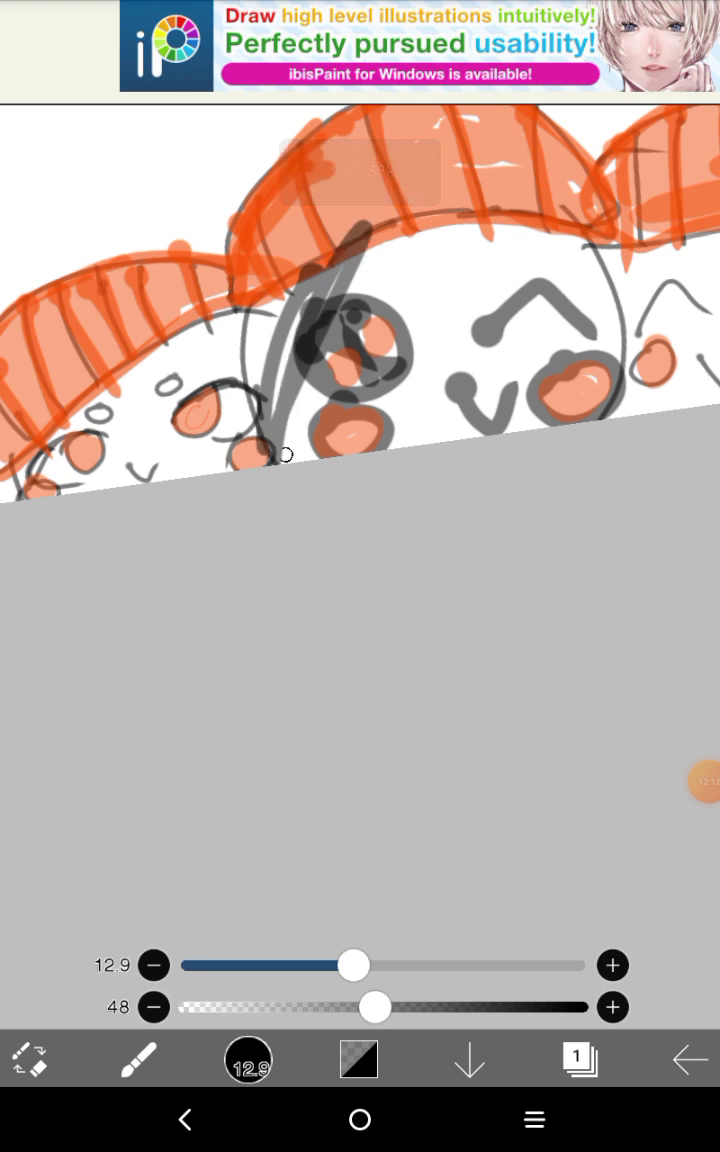
{"action": "left_click_drag", "start_coordinate": [410, 235], "coordinate": [285, 454]}
{"action": "left_click", "coordinate": [28, 148]}
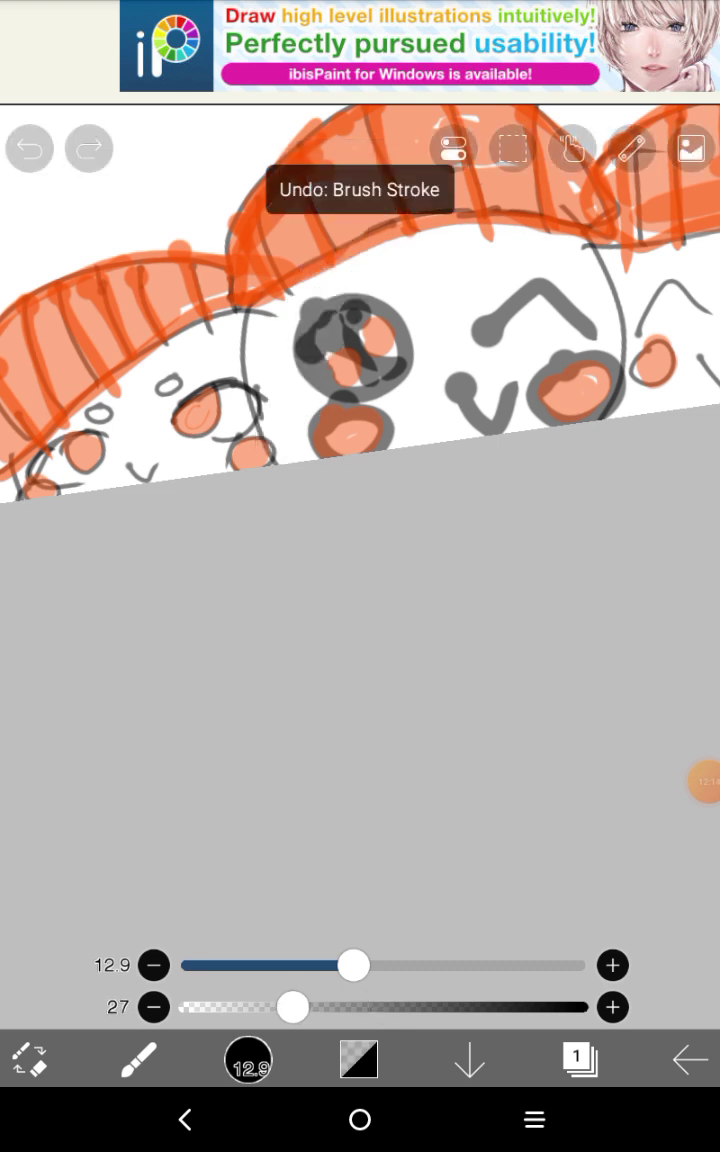
{"action": "left_click_drag", "start_coordinate": [352, 965], "coordinate": [250, 965]}
{"action": "left_click_drag", "start_coordinate": [300, 265], "coordinate": [440, 235]}
Shade grey beneath the middle character's salmon topping
{"action": "left_click_drag", "start_coordinate": [250, 965], "coordinate": [356, 965]}
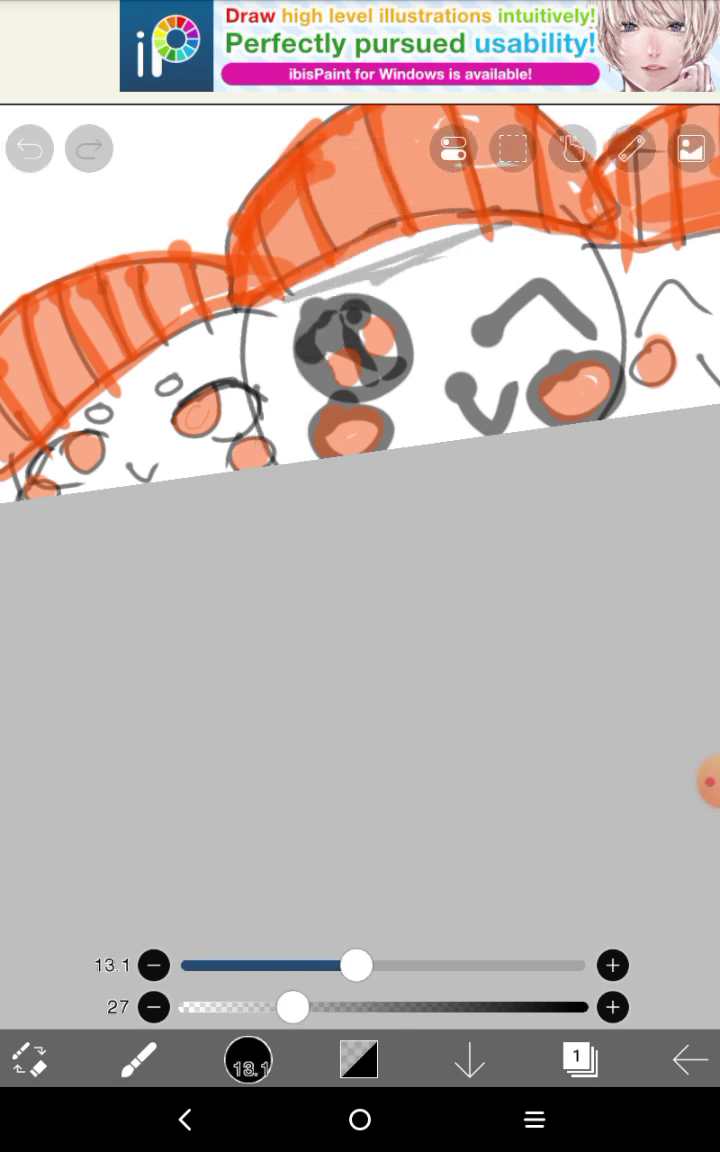
{"action": "left_click_drag", "start_coordinate": [455, 235], "coordinate": [363, 246]}
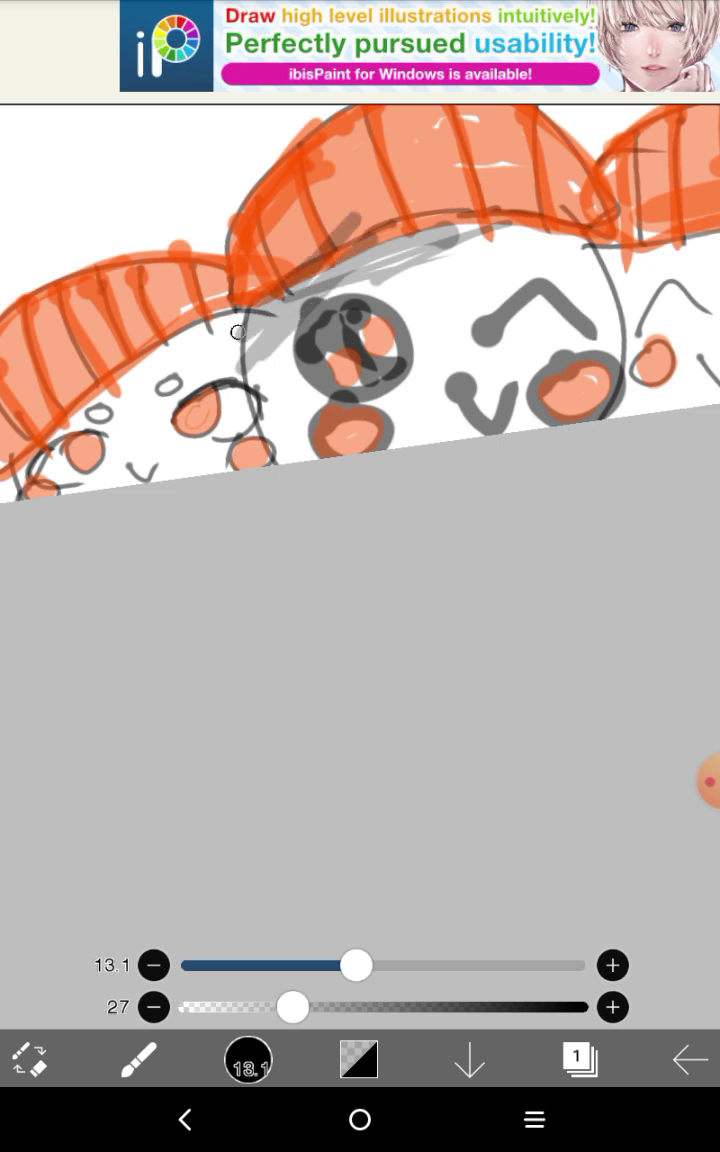
{"action": "left_click_drag", "start_coordinate": [464, 288], "coordinate": [500, 250]}
{"action": "left_click_drag", "start_coordinate": [420, 230], "coordinate": [490, 240]}
{"action": "scroll", "coordinate": [434, 394], "scroll_direction": "up", "scroll_amount": 4}
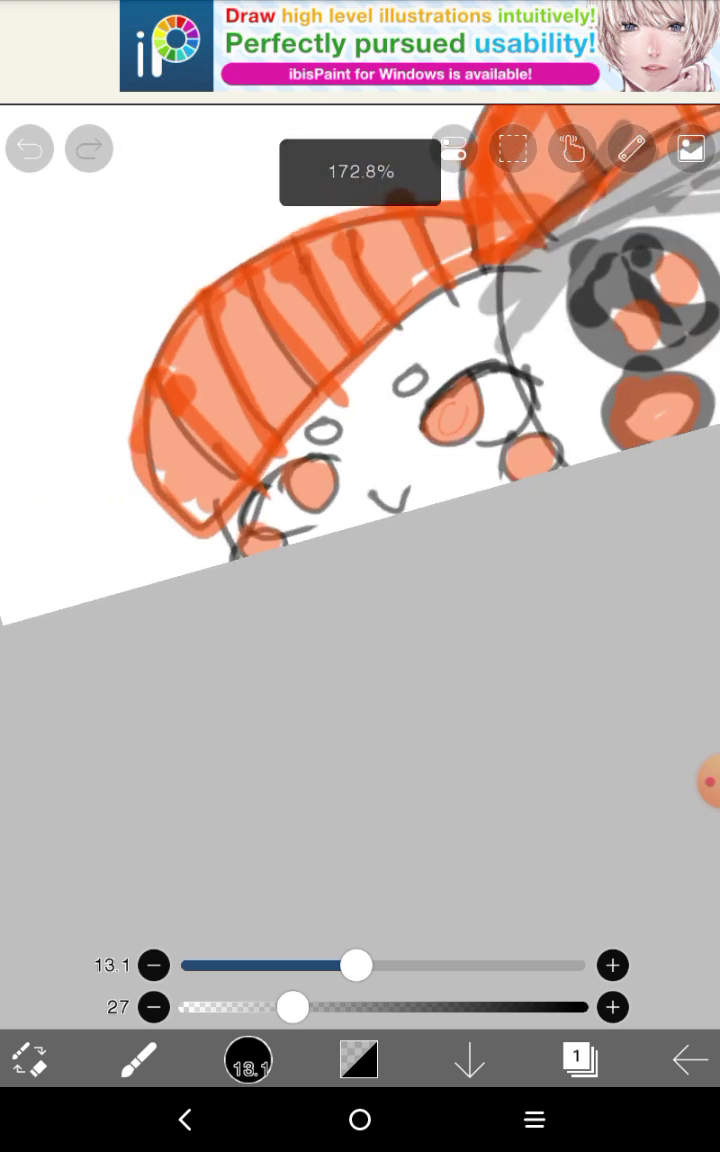
Shade grey under the left and right toppings' brims
{"action": "left_click_drag", "start_coordinate": [434, 394], "coordinate": [388, 462]}
{"action": "left_click_drag", "start_coordinate": [333, 526], "coordinate": [500, 300]}
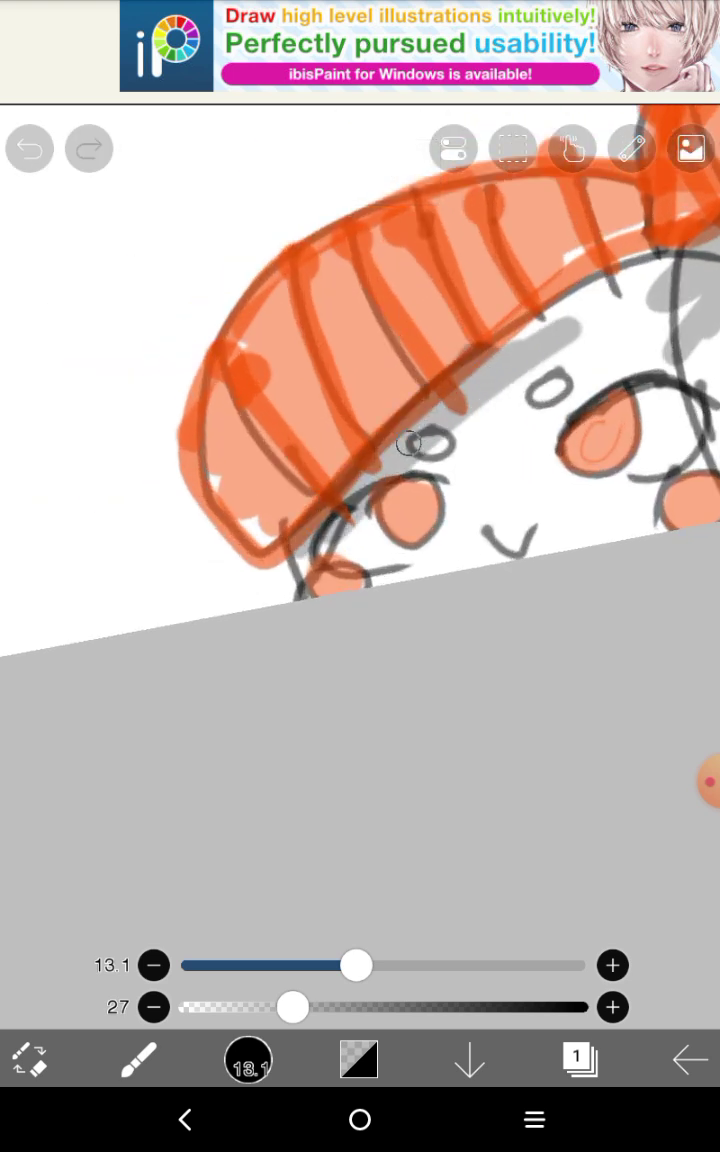
{"action": "left_click_drag", "start_coordinate": [410, 390], "coordinate": [540, 320]}
{"action": "left_click_drag", "start_coordinate": [480, 300], "coordinate": [561, 316]}
{"action": "left_click_drag", "start_coordinate": [500, 280], "coordinate": [600, 240]}
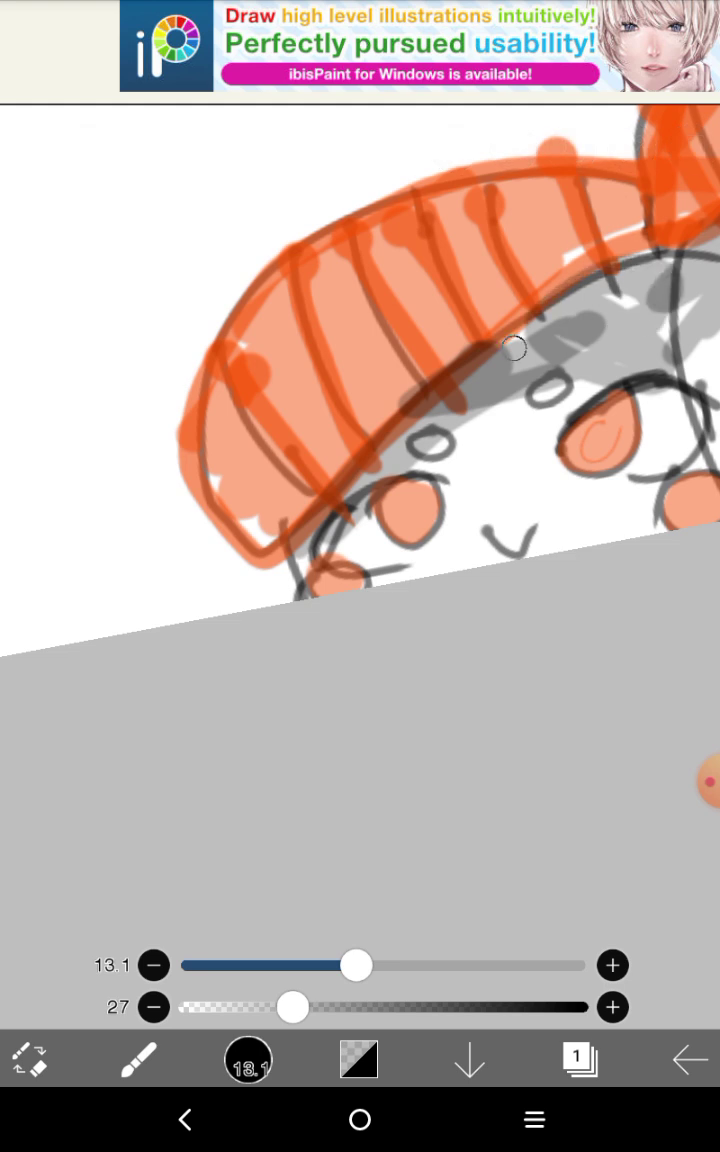
{"action": "scroll", "coordinate": [360, 400], "scroll_direction": "down", "scroll_amount": 4}
{"action": "scroll", "coordinate": [300, 400], "scroll_direction": "up", "scroll_amount": 3}
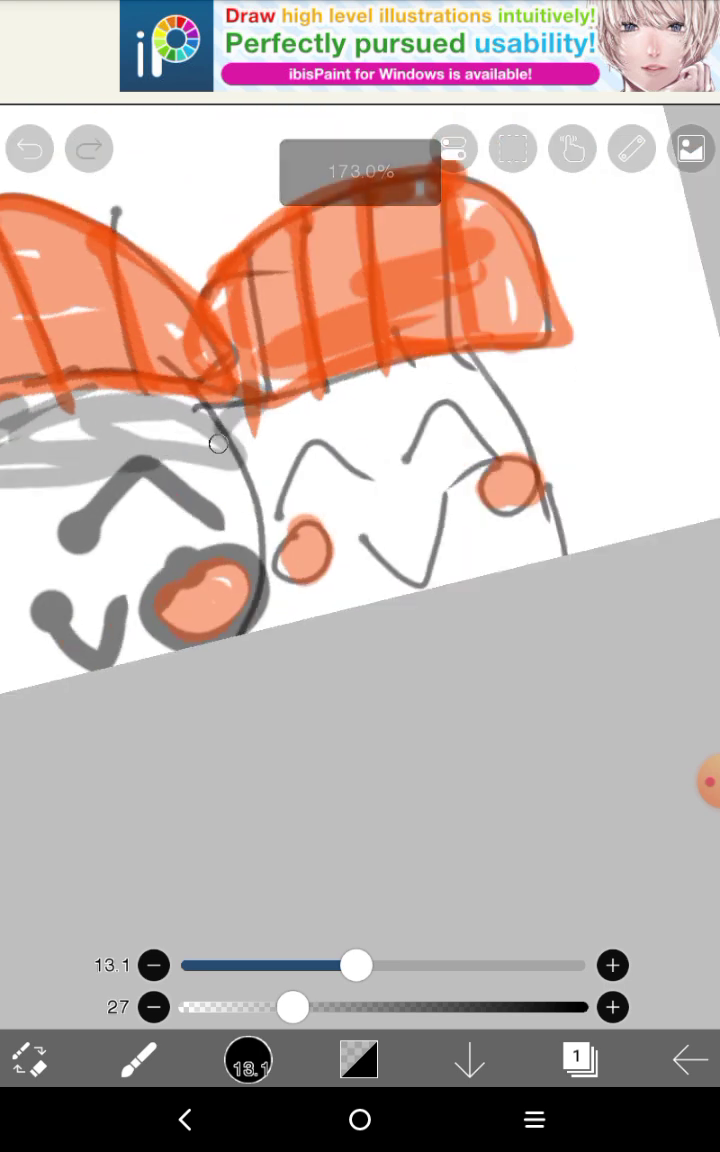
{"action": "left_click_drag", "start_coordinate": [200, 380], "coordinate": [300, 420]}
{"action": "mouse_move", "coordinate": [230, 390]}
{"action": "left_mouse_down"}
{"action": "mouse_move", "coordinate": [330, 350]}
{"action": "mouse_move", "coordinate": [465, 394]}
{"action": "left_mouse_up"}
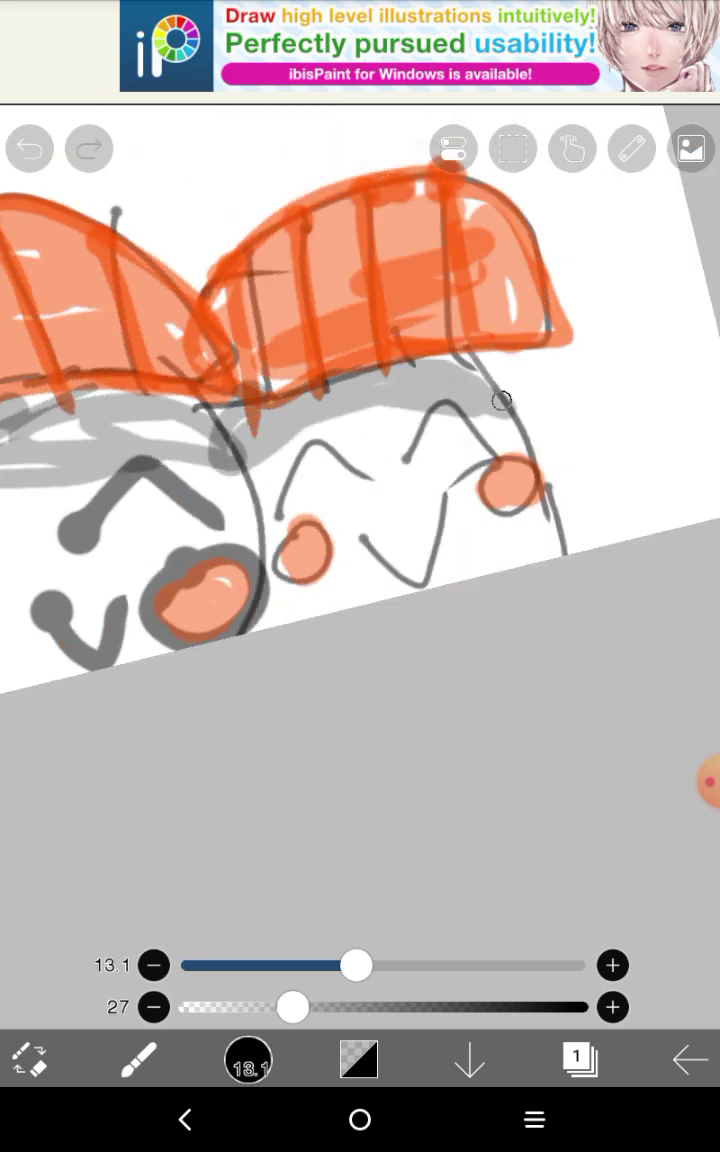
{"action": "scroll", "coordinate": [450, 350], "scroll_direction": "down", "scroll_amount": 5}
{"action": "scroll", "coordinate": [450, 350], "scroll_direction": "down", "scroll_amount": 4}
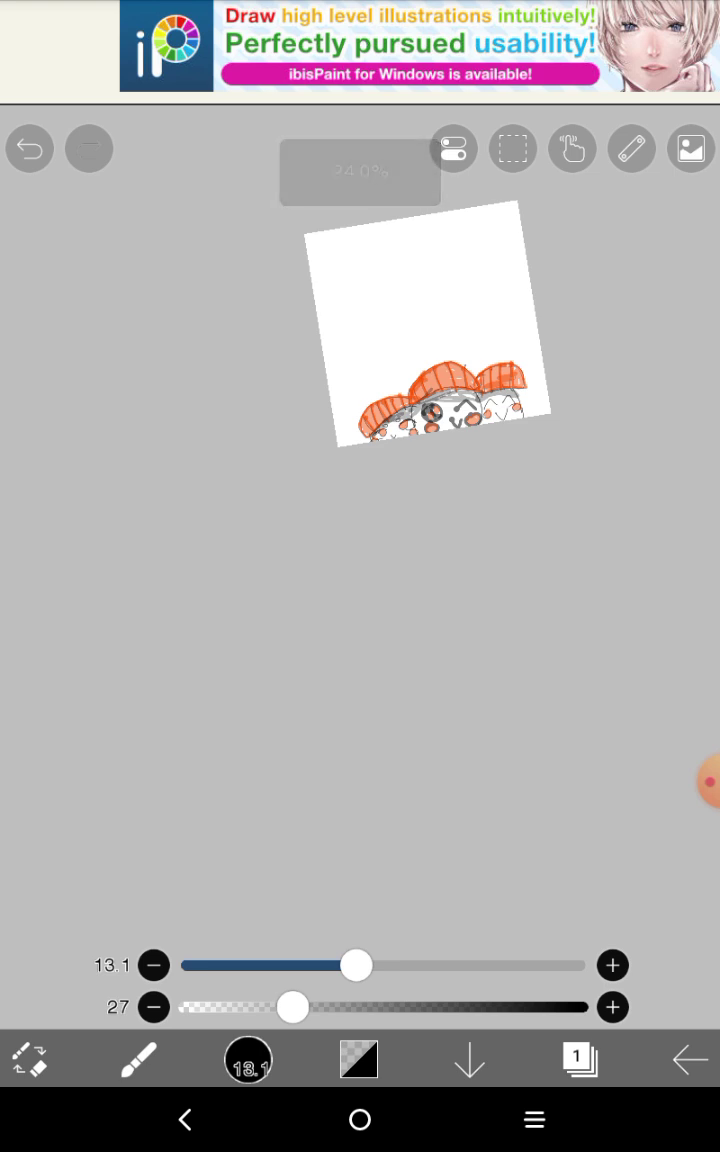
{"action": "scroll", "coordinate": [430, 400], "scroll_direction": "up", "scroll_amount": 4}
{"action": "scroll", "coordinate": [400, 450], "scroll_direction": "up", "scroll_amount": 3}
{"action": "scroll", "coordinate": [400, 500], "scroll_direction": "up", "scroll_amount": 3}
{"action": "scroll", "coordinate": [400, 500], "scroll_direction": "down", "scroll_amount": 2}
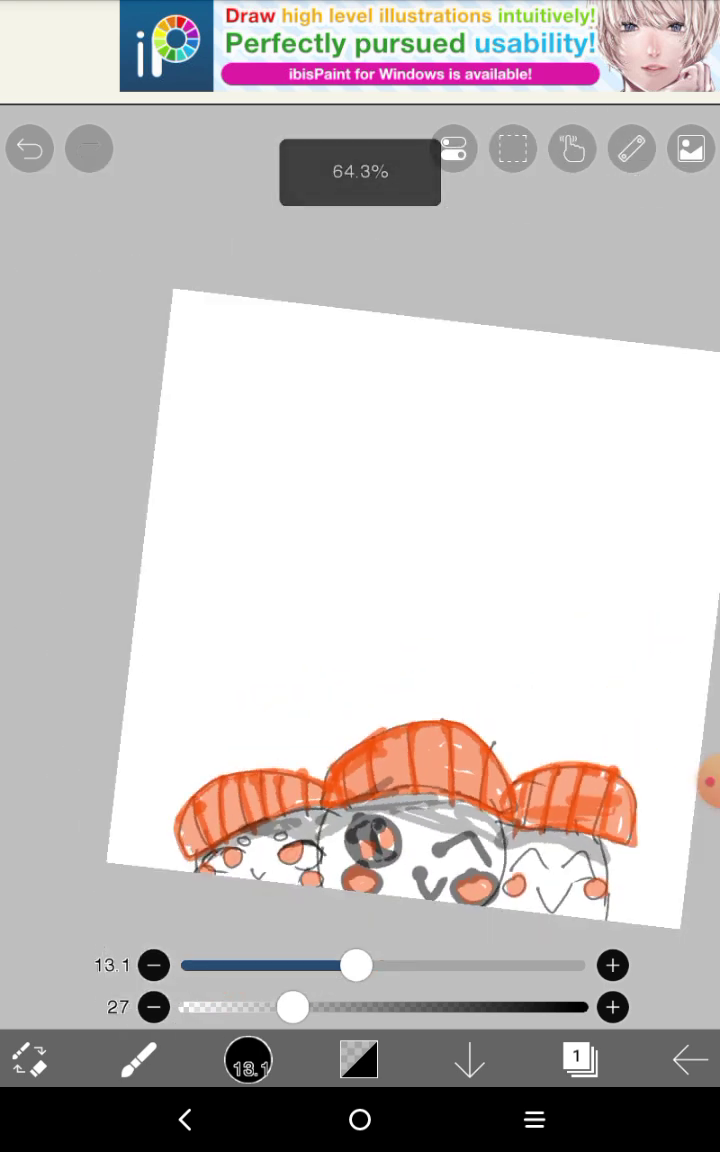
{"action": "scroll", "coordinate": [400, 500], "scroll_direction": "up", "scroll_amount": 4}
{"action": "scroll", "coordinate": [400, 500], "scroll_direction": "down", "scroll_amount": 4}
{"action": "scroll", "coordinate": [400, 500], "scroll_direction": "up", "scroll_amount": 3}
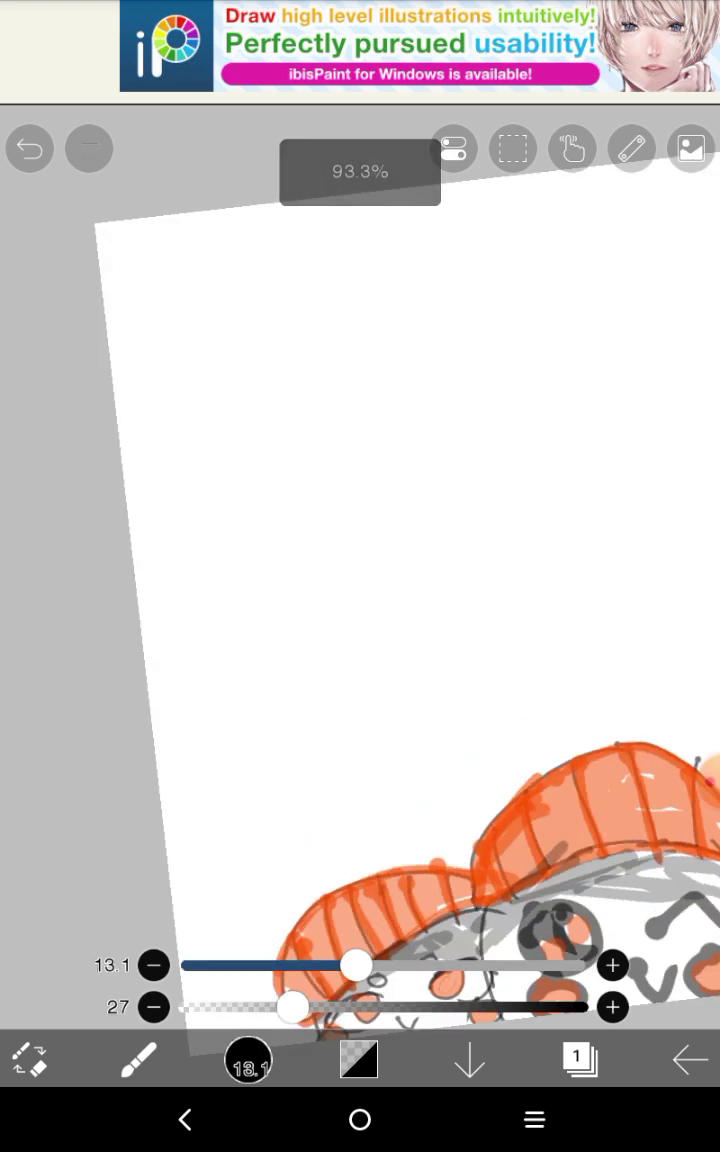
Write the grey 'Salmon' lettering above the three sushi characters
{"action": "left_click_drag", "start_coordinate": [379, 547], "coordinate": [500, 570]}
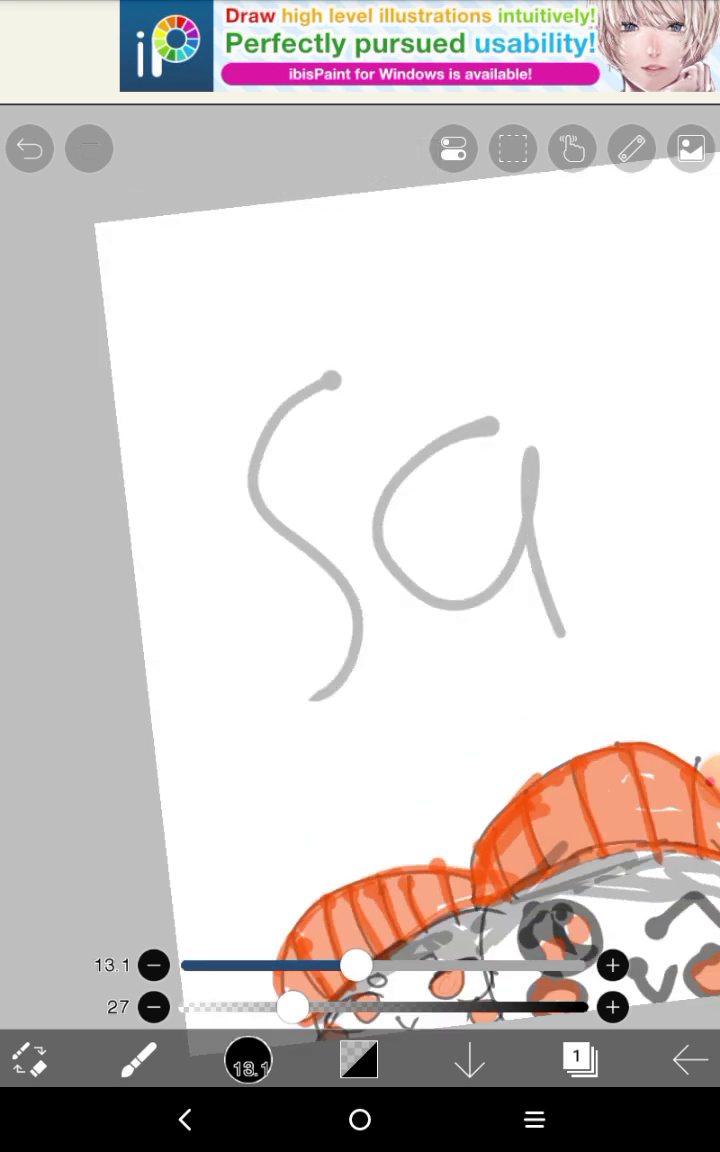
{"action": "scroll", "coordinate": [400, 500], "scroll_direction": "down", "scroll_amount": 3}
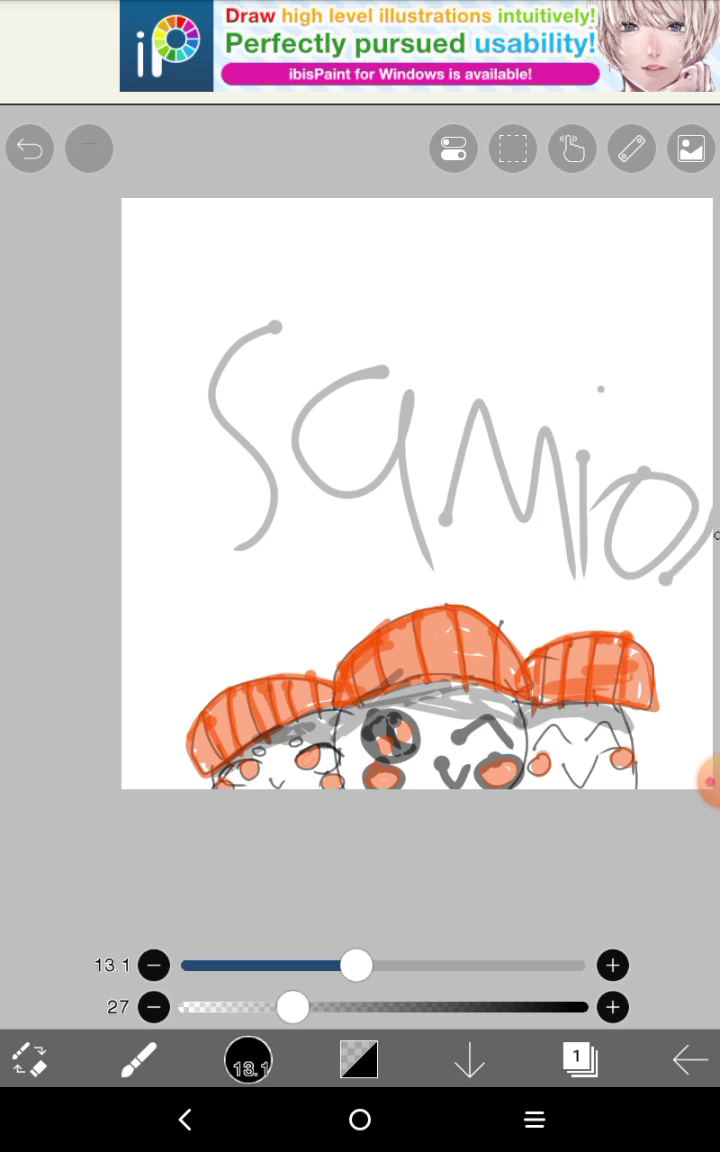
{"action": "scroll", "coordinate": [400, 500], "scroll_direction": "down", "scroll_amount": 5}
{"action": "scroll", "coordinate": [400, 500], "scroll_direction": "up", "scroll_amount": 1}
{"action": "scroll", "coordinate": [400, 500], "scroll_direction": "up", "scroll_amount": 2}
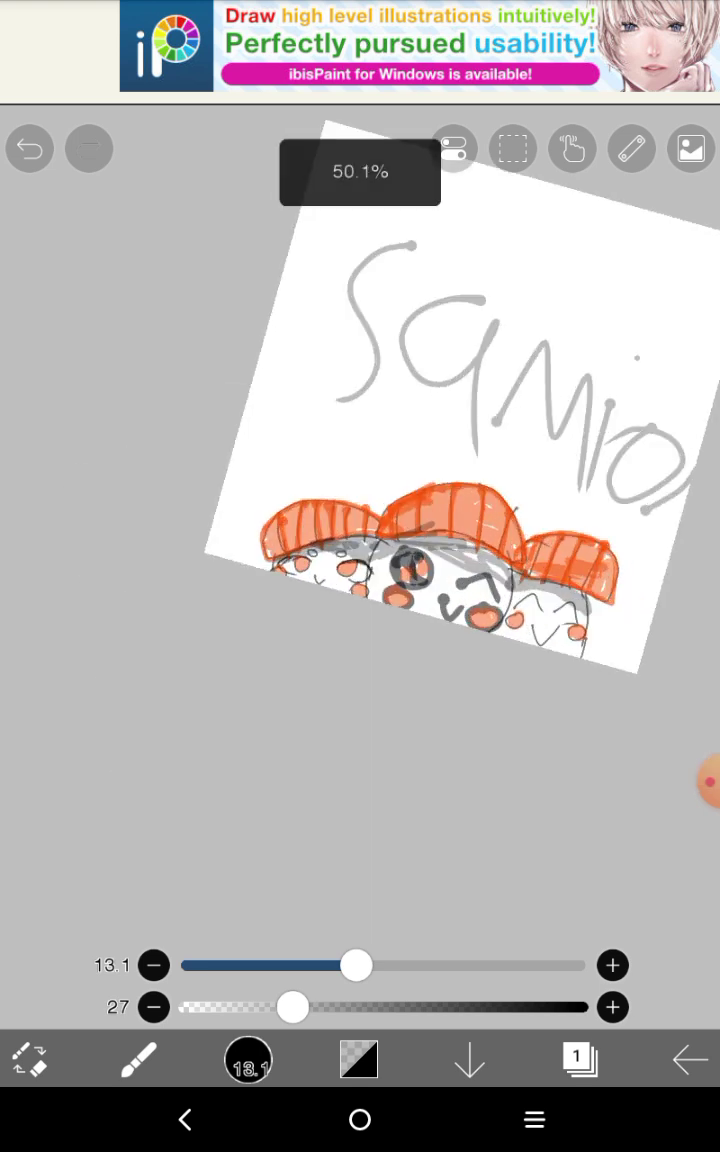
{"action": "scroll", "coordinate": [430, 540], "scroll_direction": "up", "scroll_amount": 3}
{"action": "scroll", "coordinate": [400, 450], "scroll_direction": "down", "scroll_amount": 4}
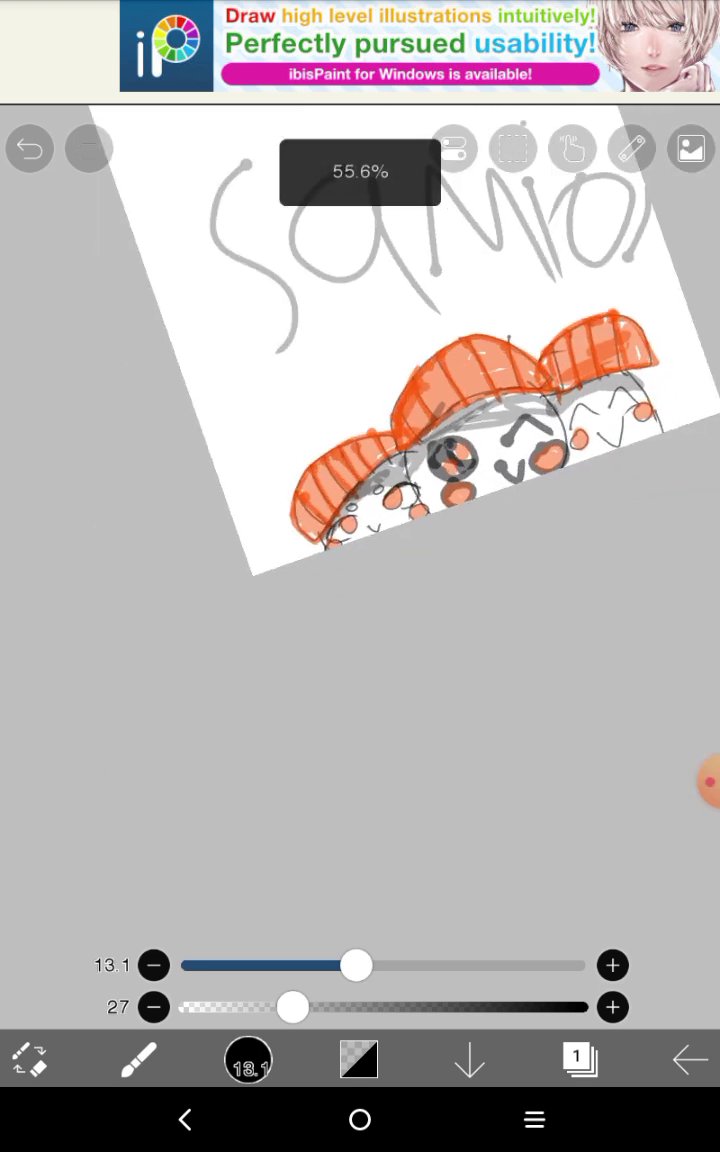
{"action": "left_click", "coordinate": [708, 780]}
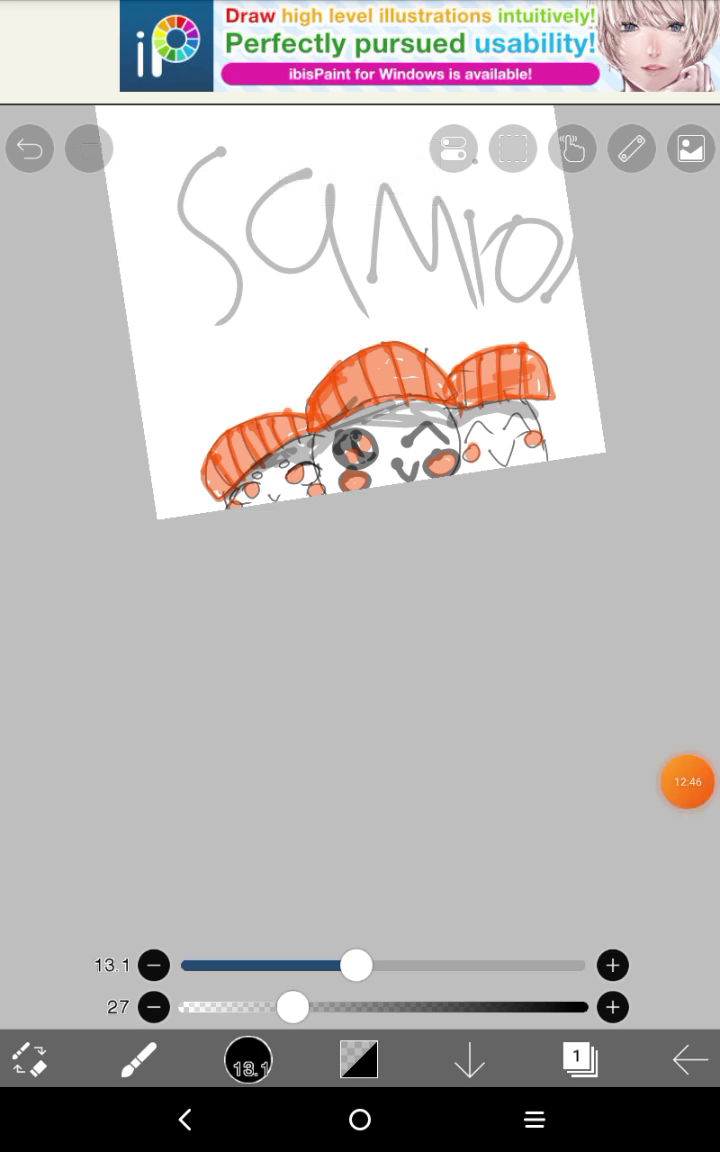
{"action": "left_click", "coordinate": [688, 781]}
{"action": "scroll", "coordinate": [360, 330], "scroll_direction": "down", "scroll_amount": 4}
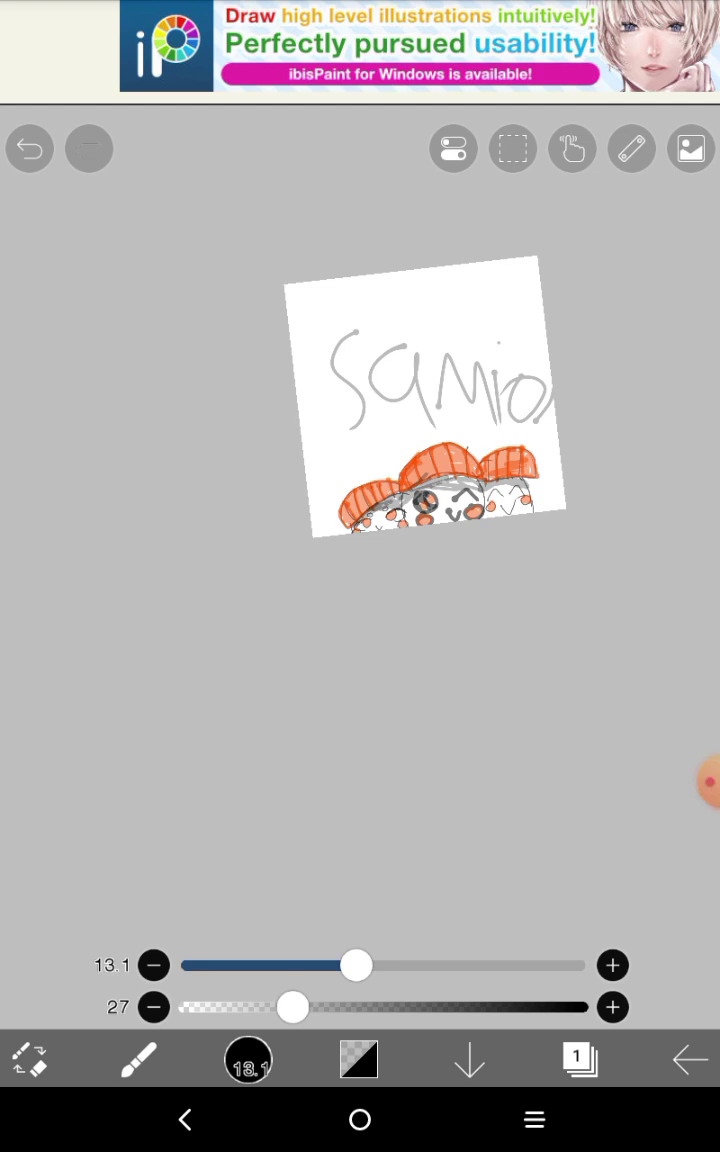
{"action": "left_click", "coordinate": [708, 781]}
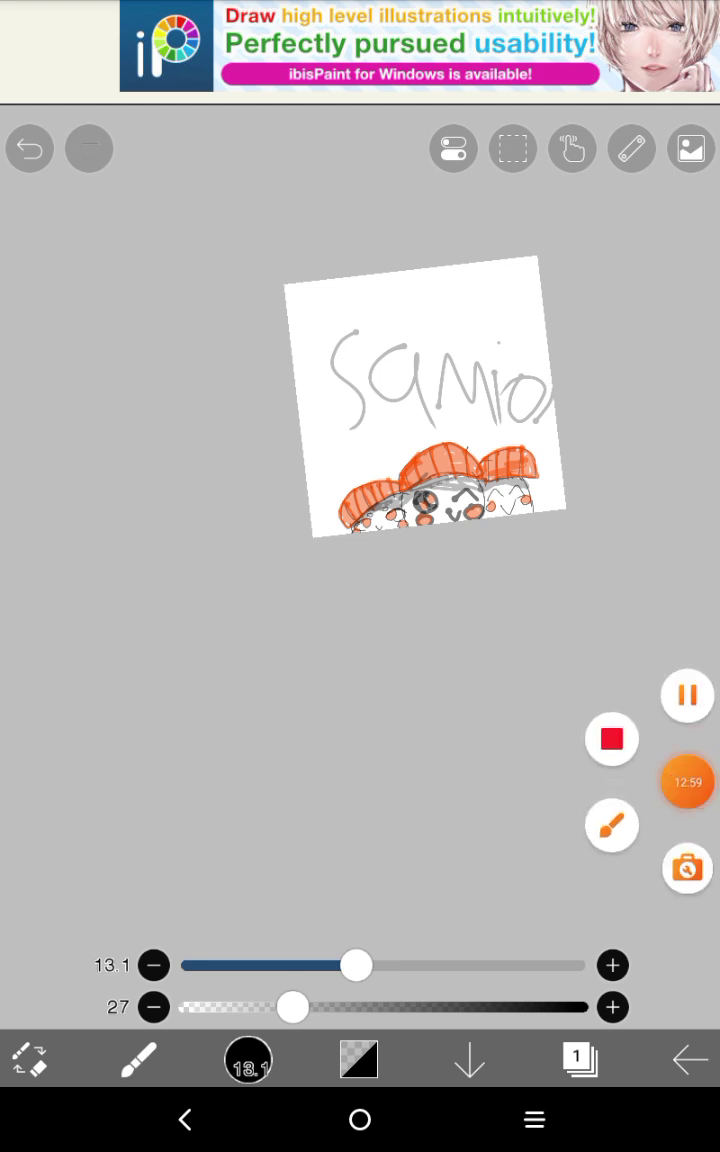